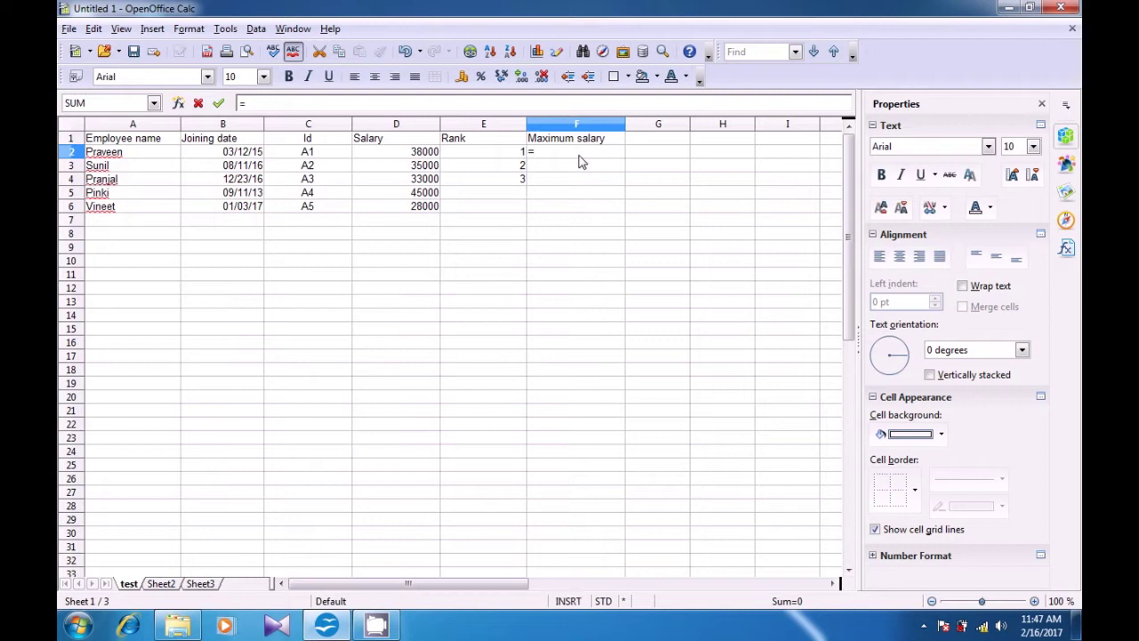
# - Enter the formula =LARGE(D2:D6;E2) in cell F2 under Maximum salary
pyautogui.write('large(')
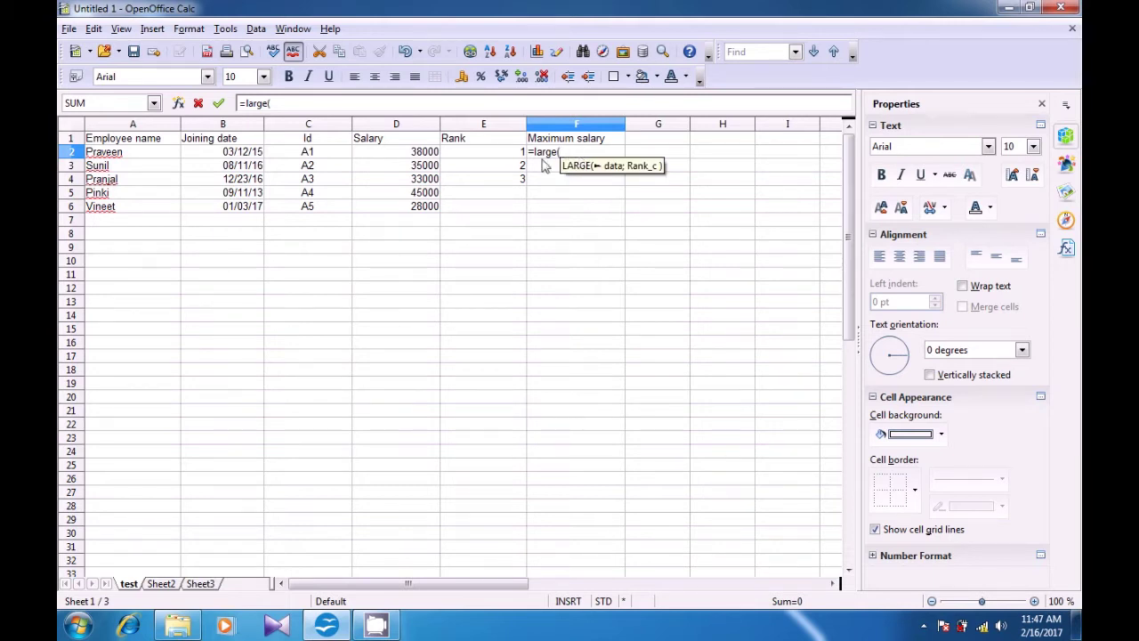
pyautogui.moveTo(419, 153); pyautogui.dragTo(414, 214)
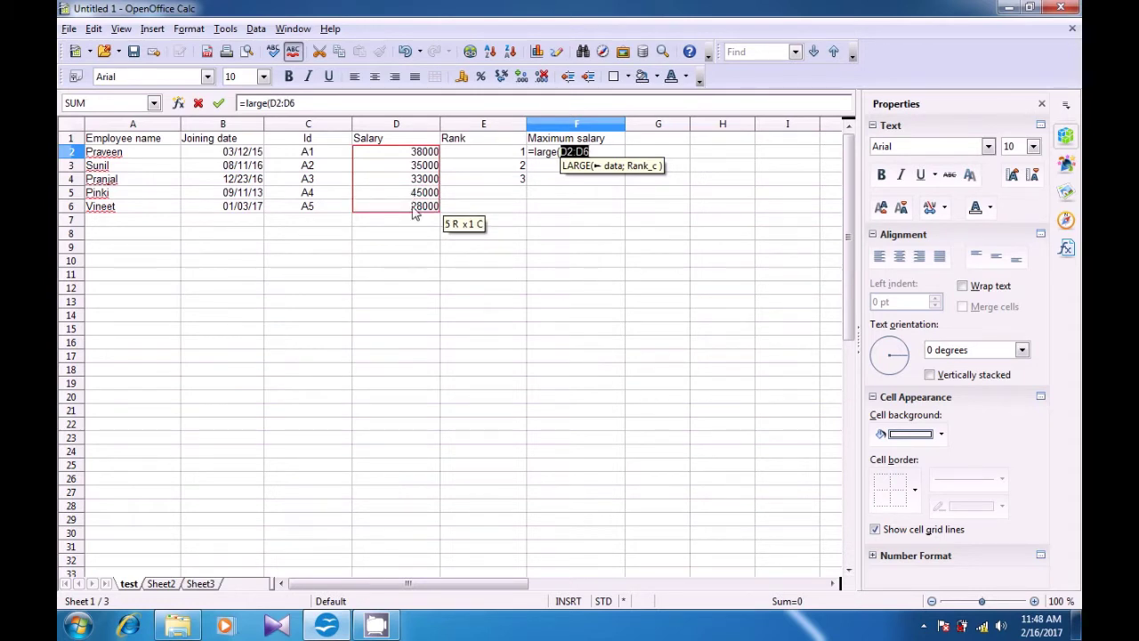
pyautogui.write(';')
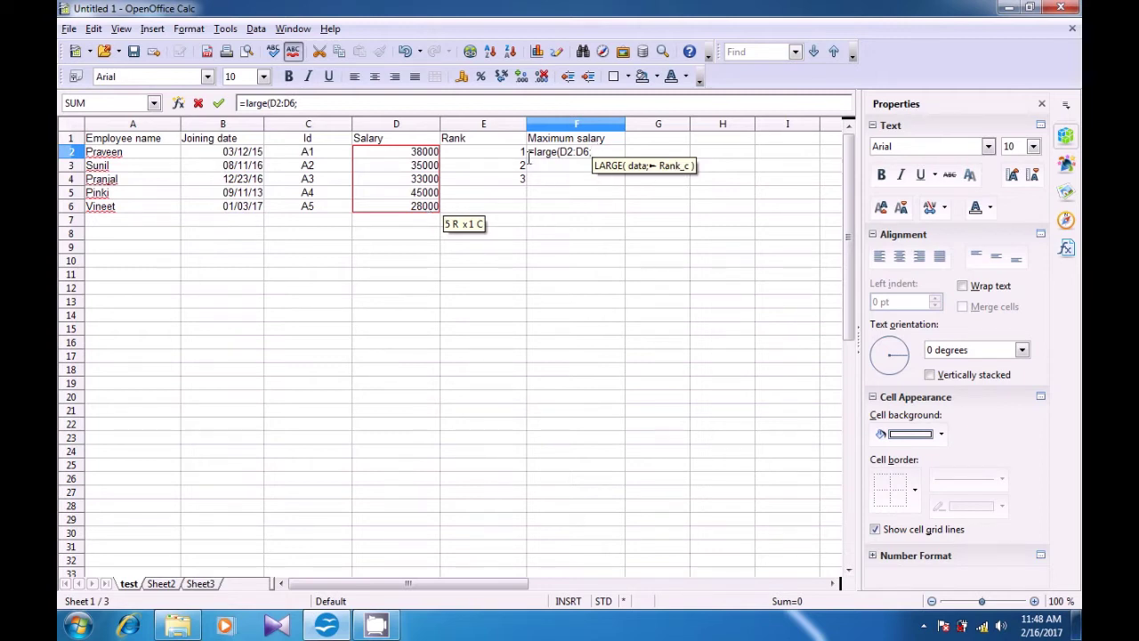
pyautogui.click(515, 155)
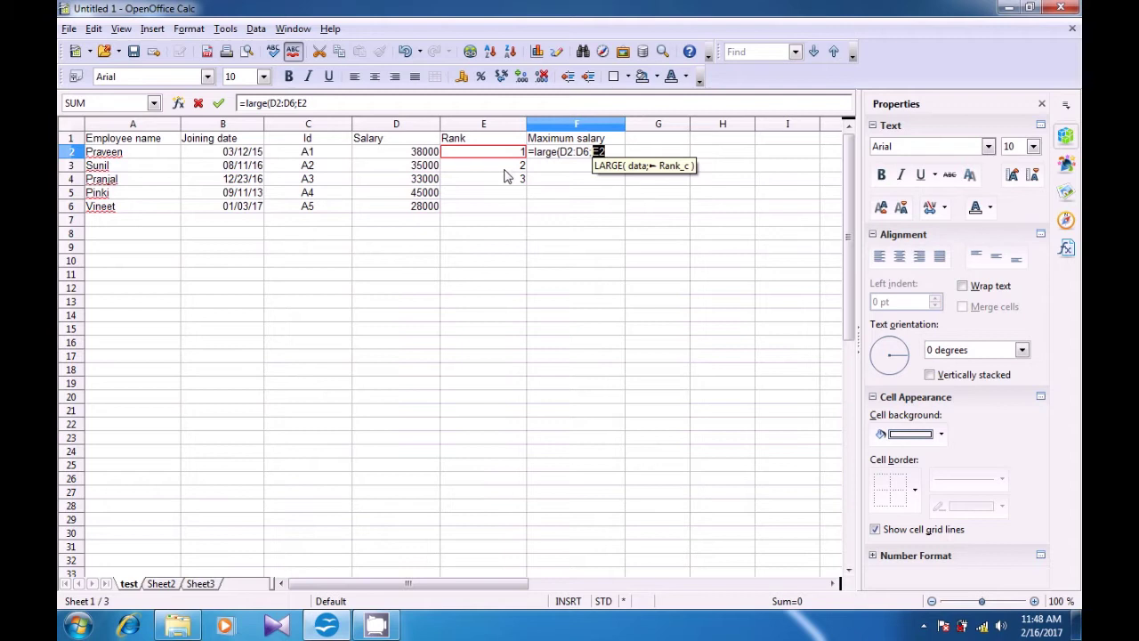
pyautogui.write(')')
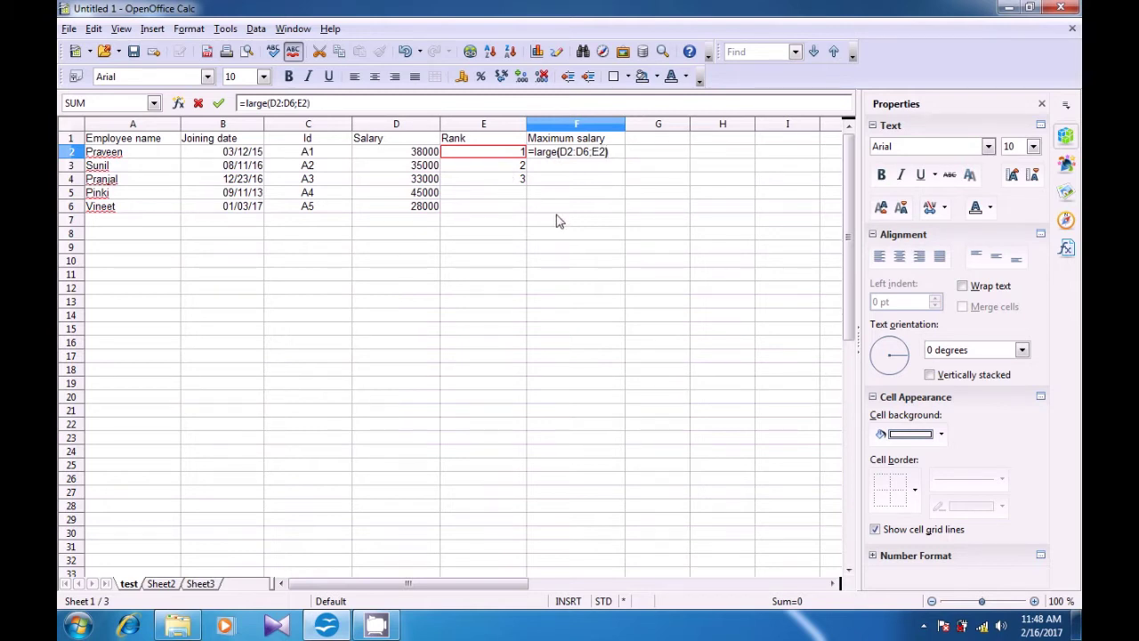
pyautogui.press('Return')
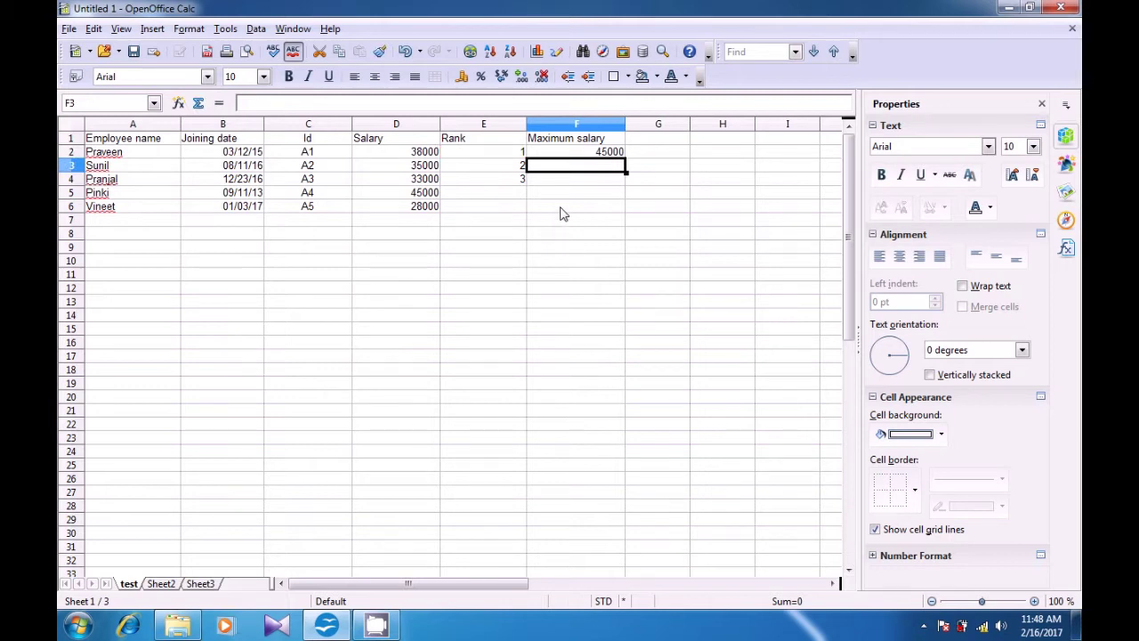
# - Fill the LARGE formula from F2 down to F4 and check the formulas in the filled cells
pyautogui.click(562, 153)
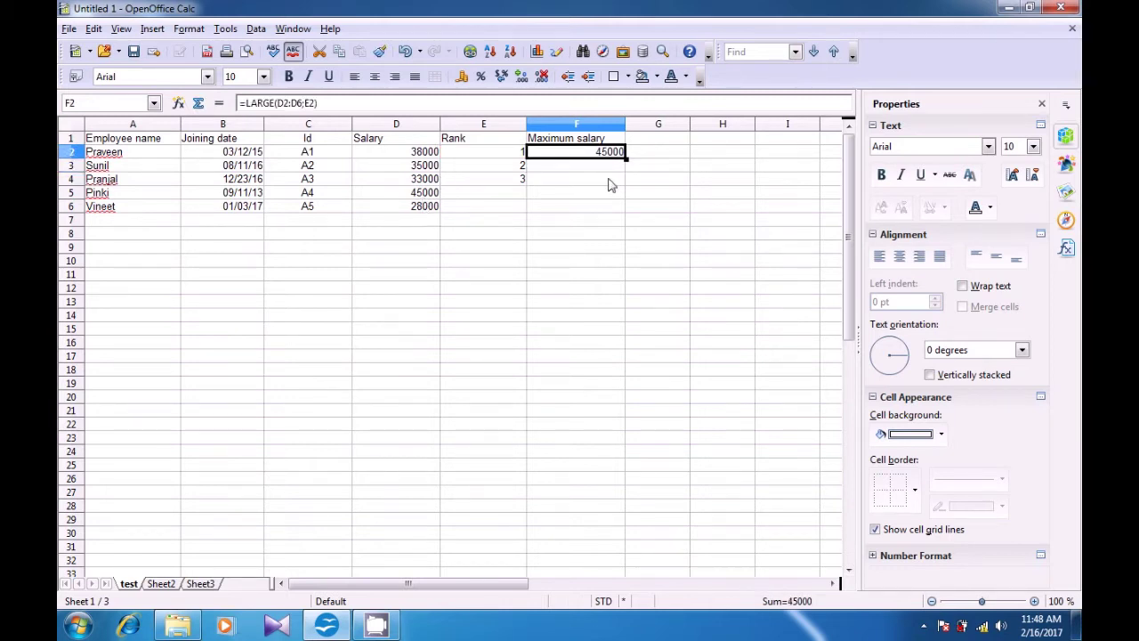
pyautogui.moveTo(626, 165); pyautogui.dragTo(625, 188)
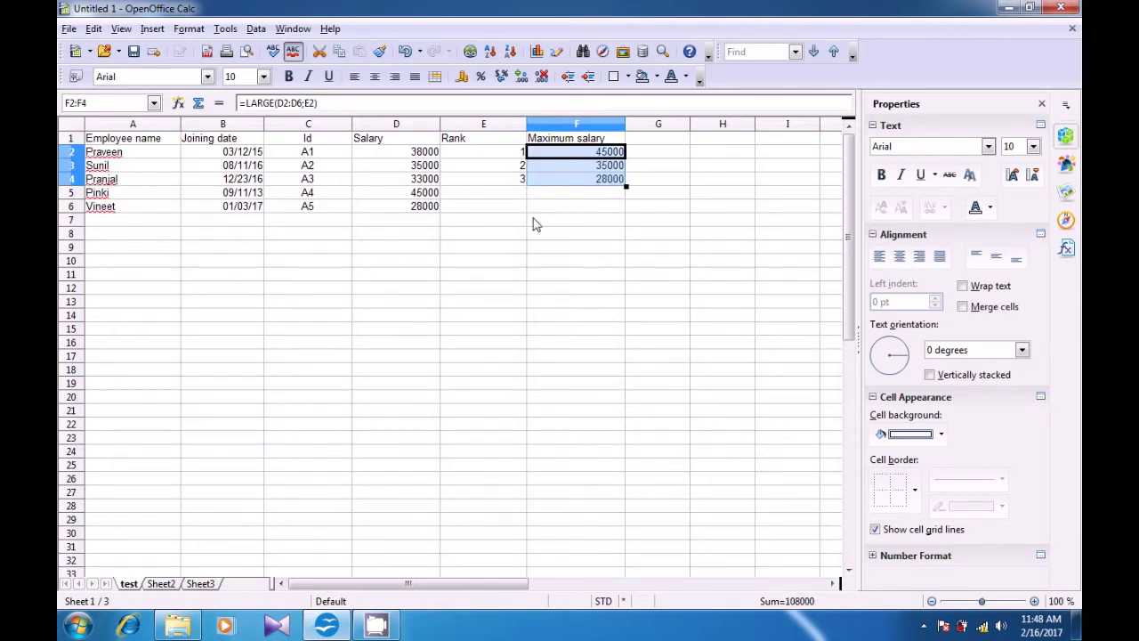
pyautogui.click(534, 224)
pyautogui.click(607, 167)
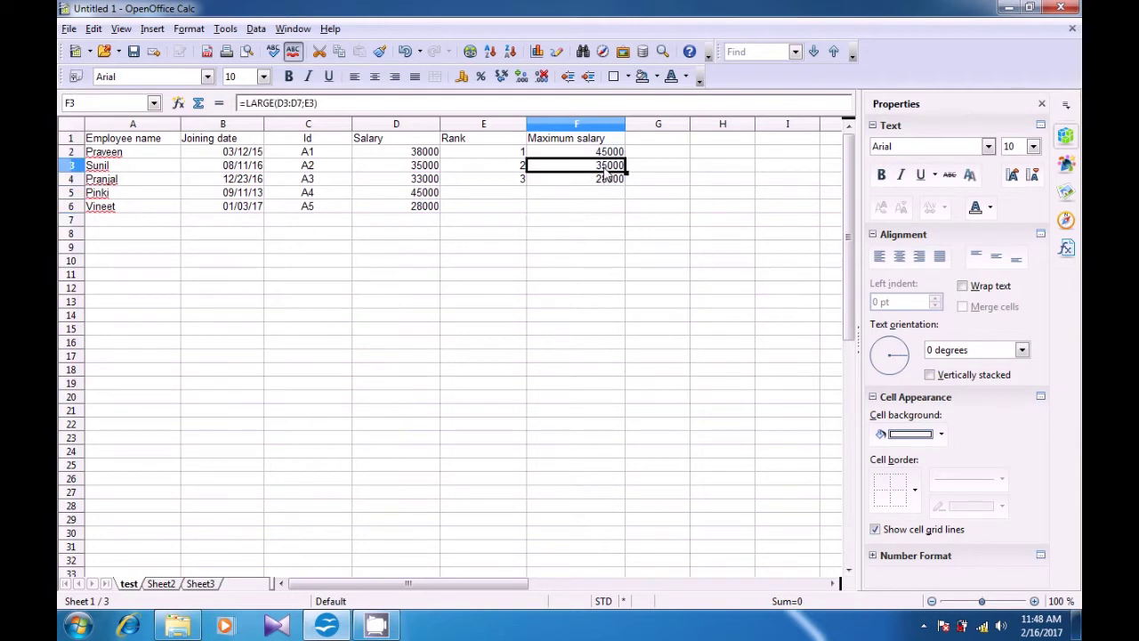
pyautogui.click(606, 181)
pyautogui.click(599, 154)
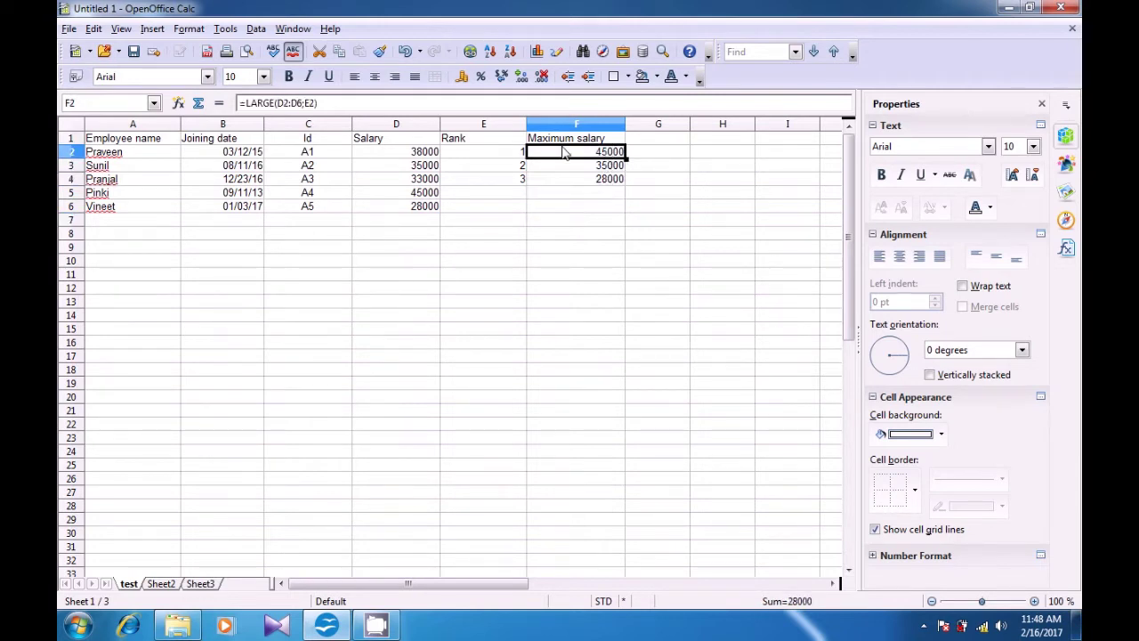
pyautogui.click(569, 223)
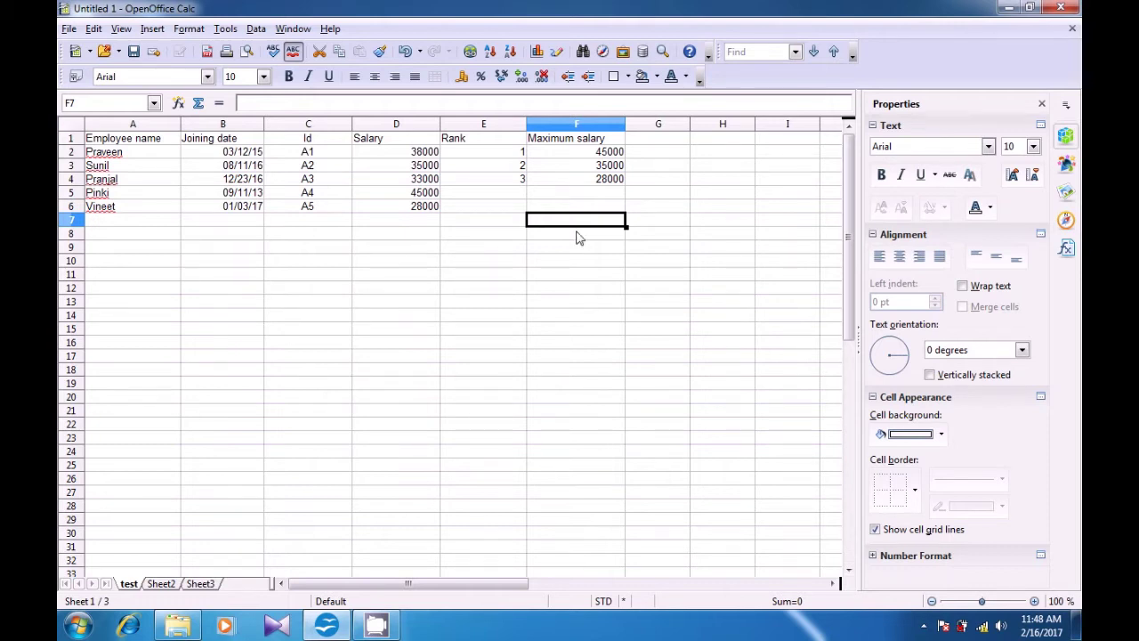
# - Add the column heading "Minimum salary" in cell G1
pyautogui.click(681, 141)
pyautogui.write('Minimum')
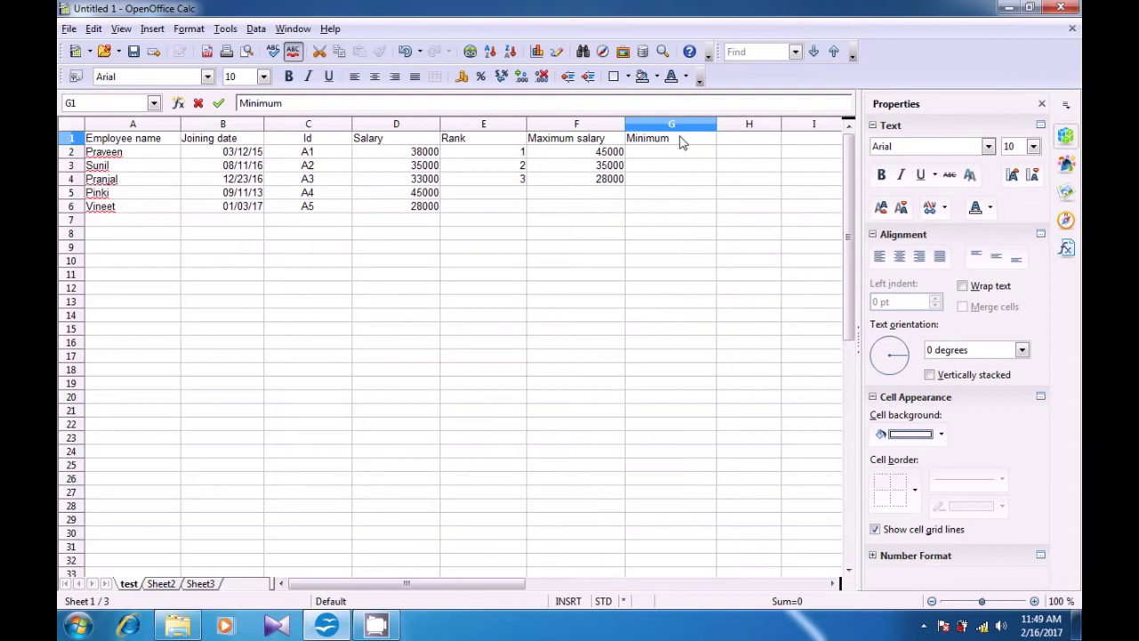
pyautogui.write(' salary')
pyautogui.press('Return')
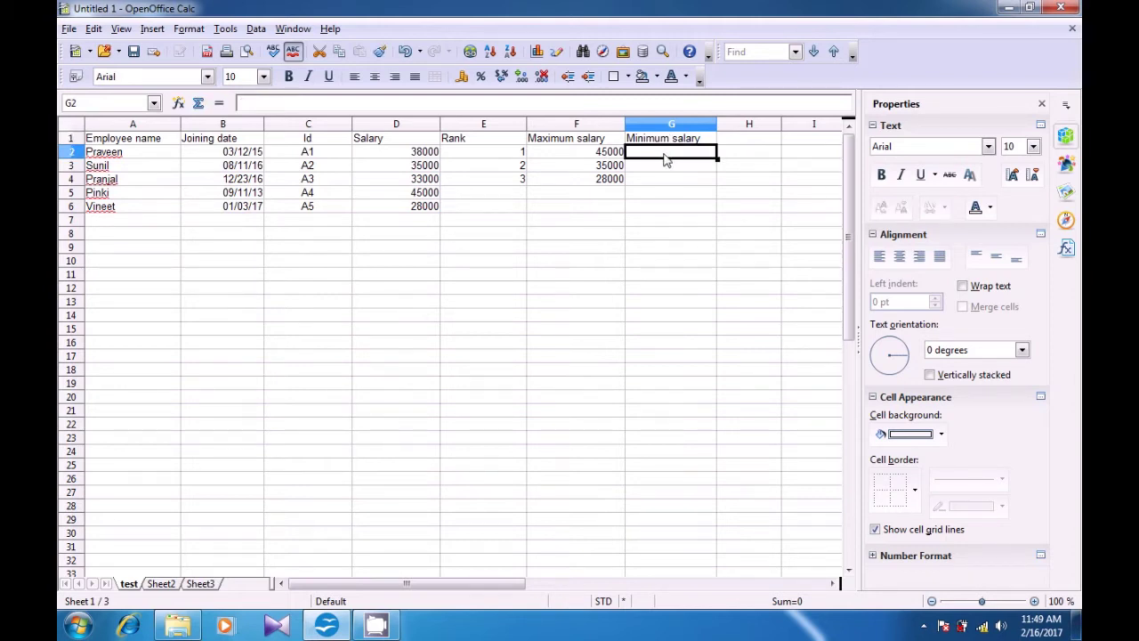
# - Enter the formula =SMALL(D2:D6;E2) in cell G2 under Minimum salary
pyautogui.write('=')
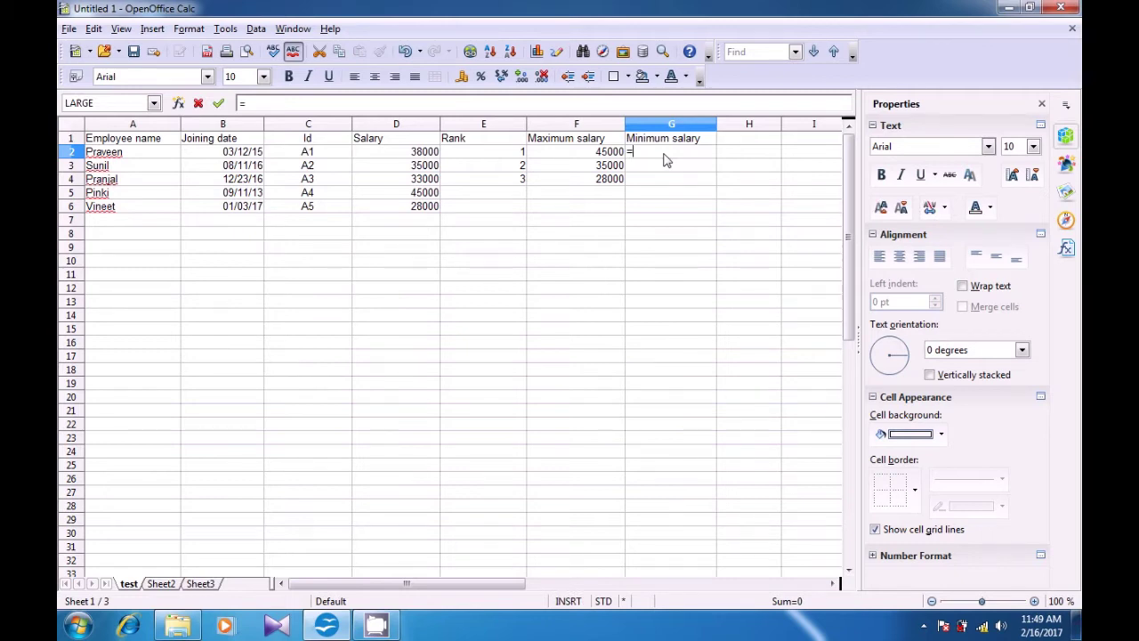
pyautogui.write('small(')
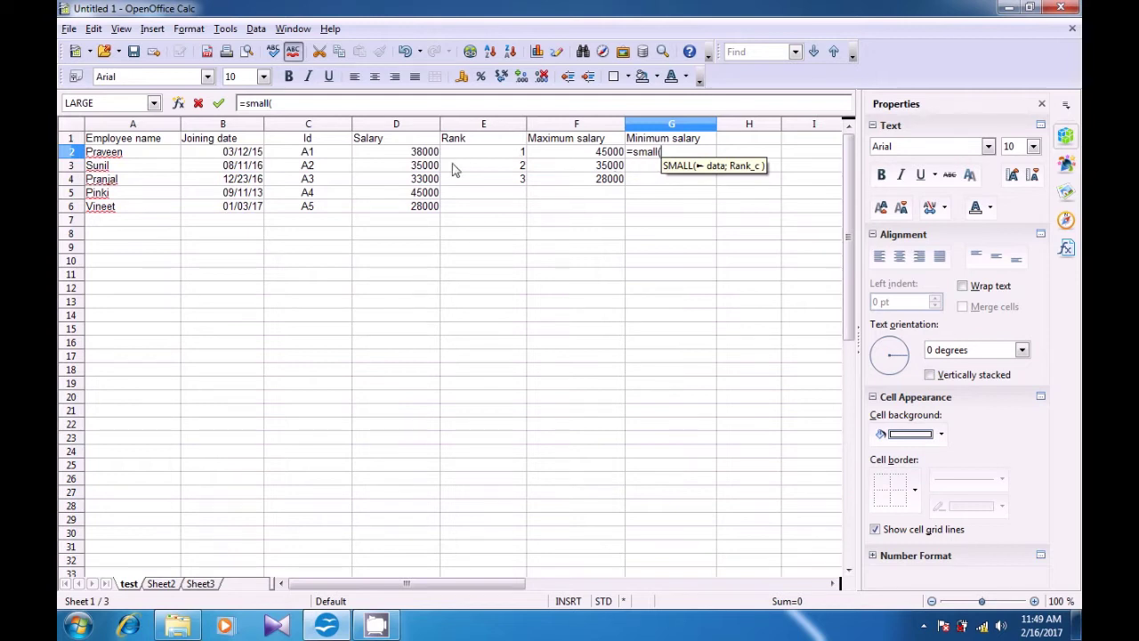
pyautogui.moveTo(427, 156); pyautogui.dragTo(417, 212)
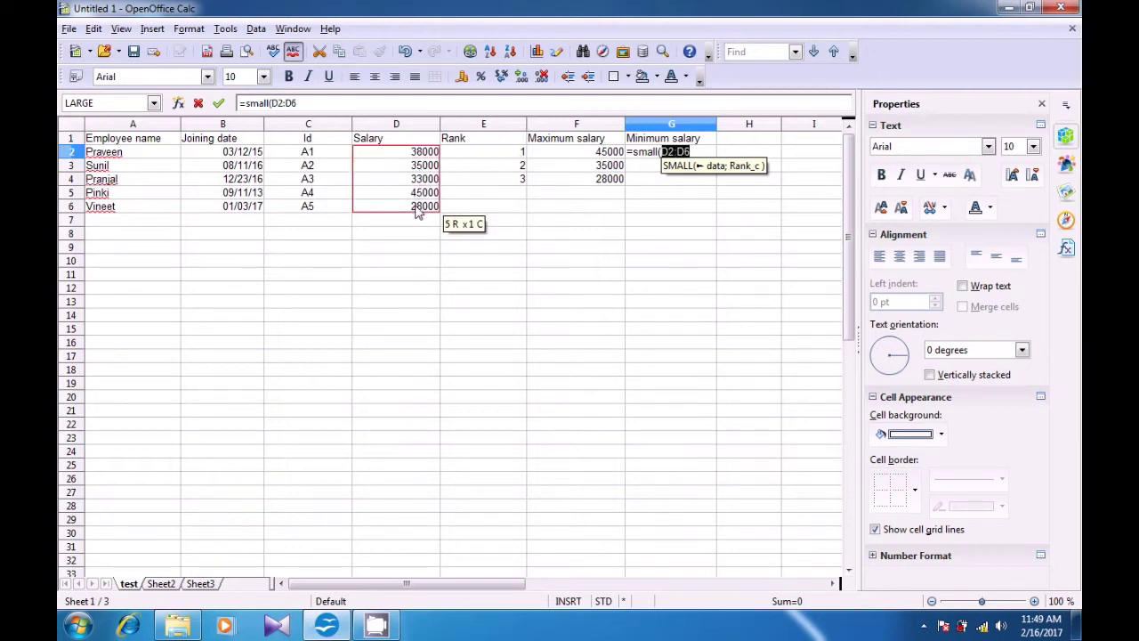
pyautogui.write(';')
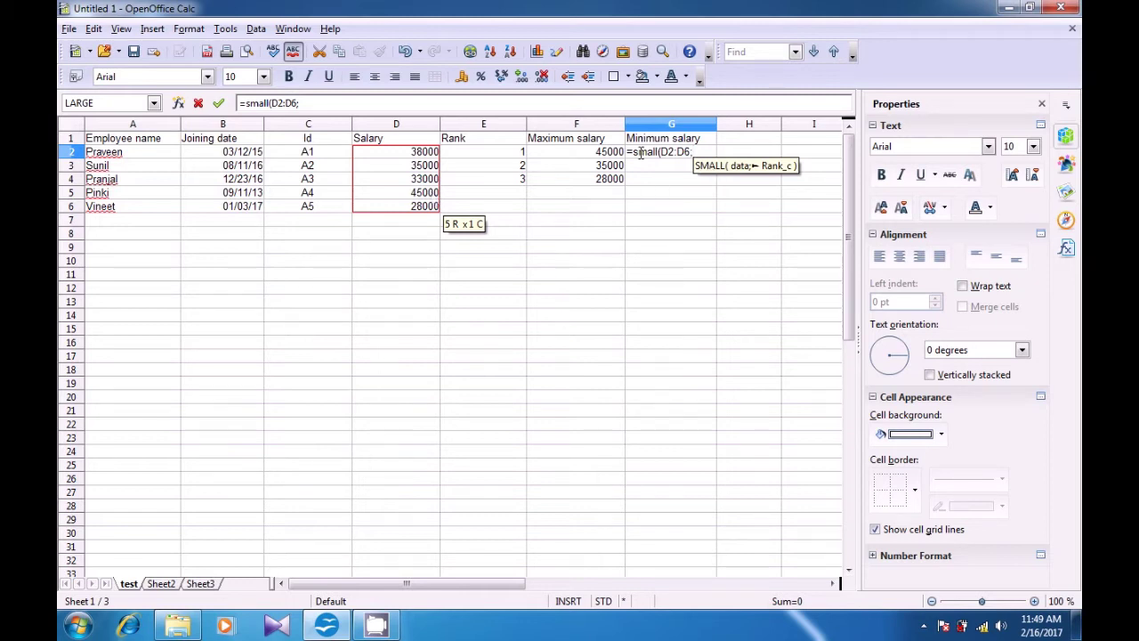
pyautogui.click(521, 156)
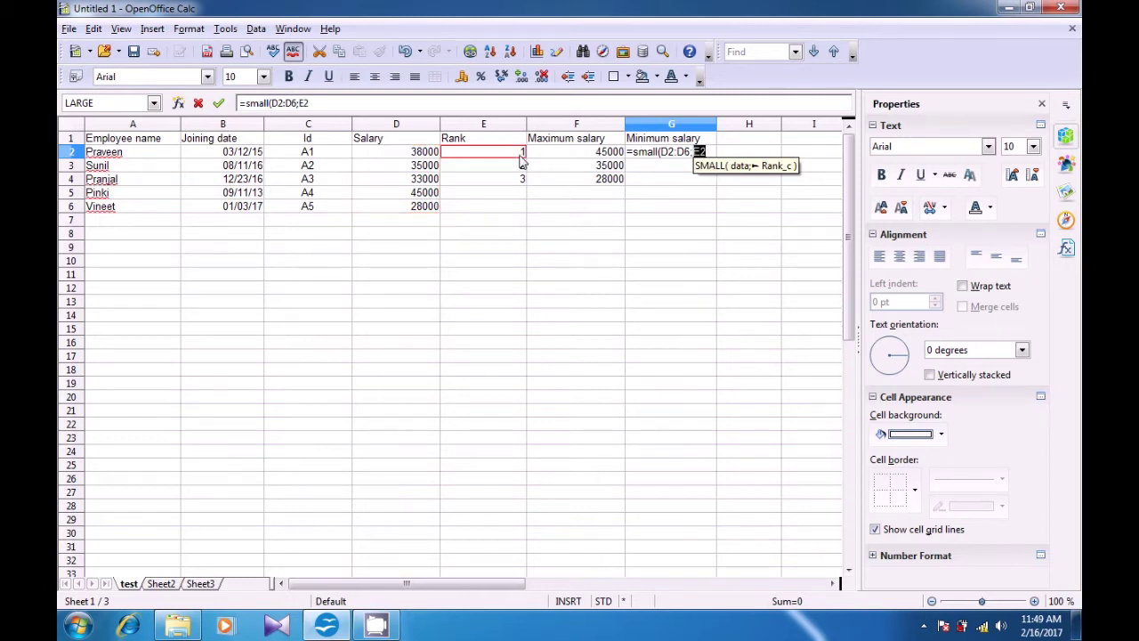
pyautogui.write(')')
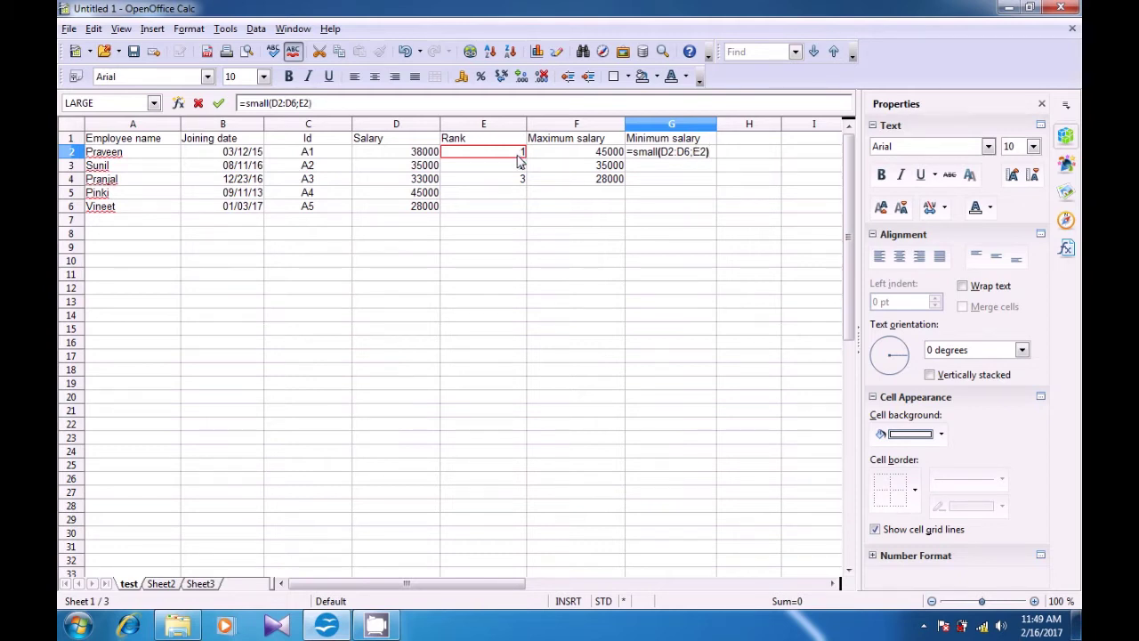
pyautogui.press('Return')
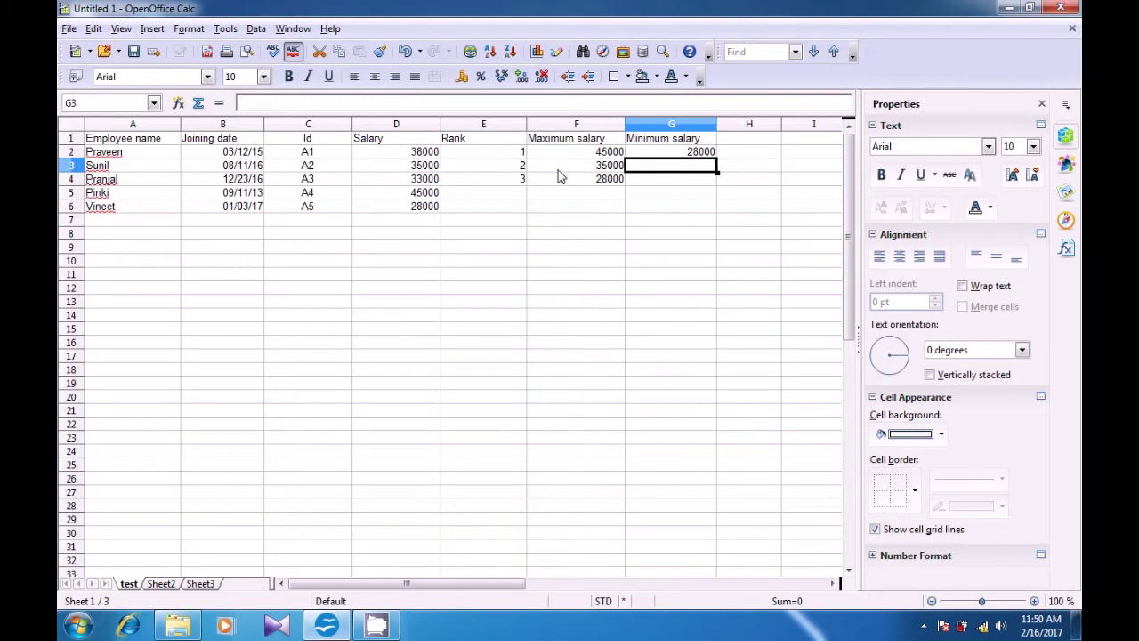
# - Fill the SMALL formula from G2 down to G4
pyautogui.click(666, 153)
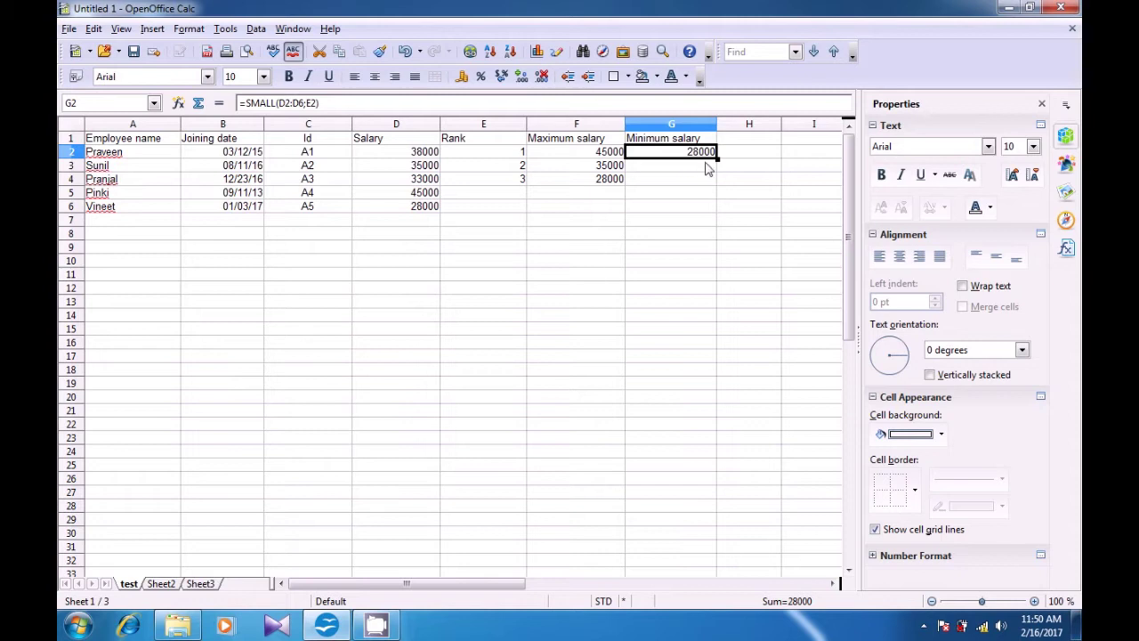
pyautogui.moveTo(716, 158); pyautogui.dragTo(717, 184)
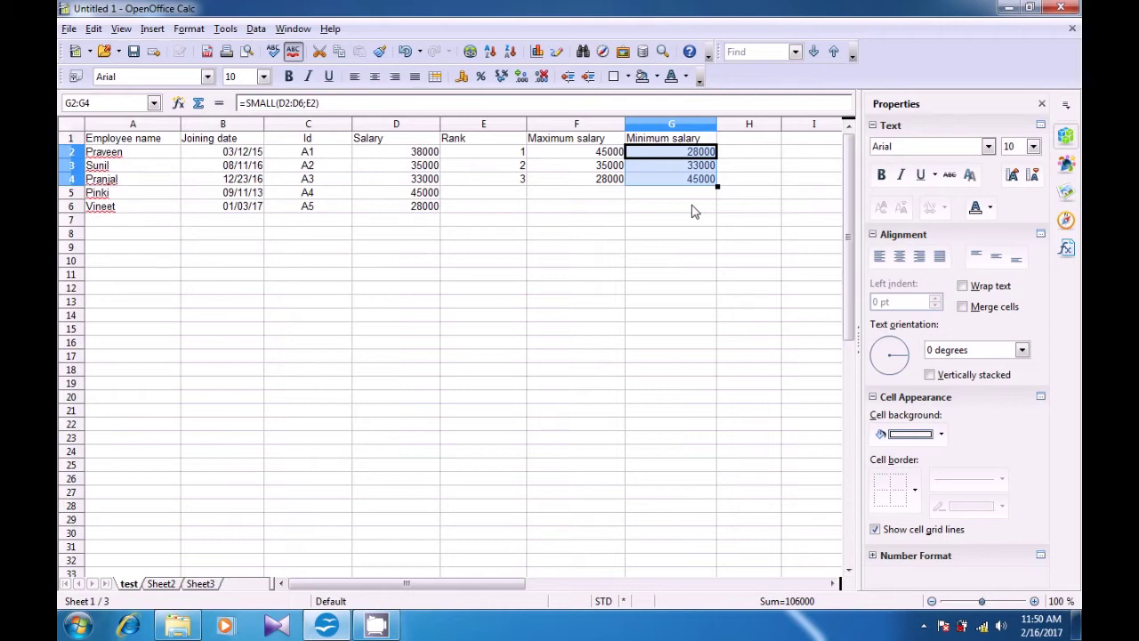
pyautogui.click(695, 210)
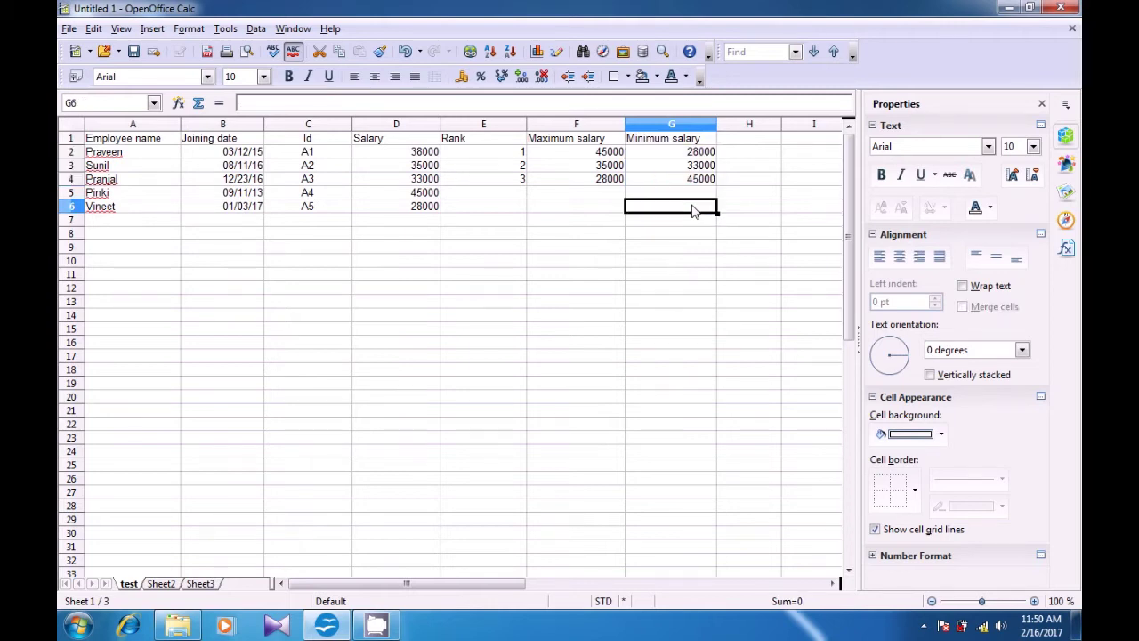
pyautogui.click(695, 152)
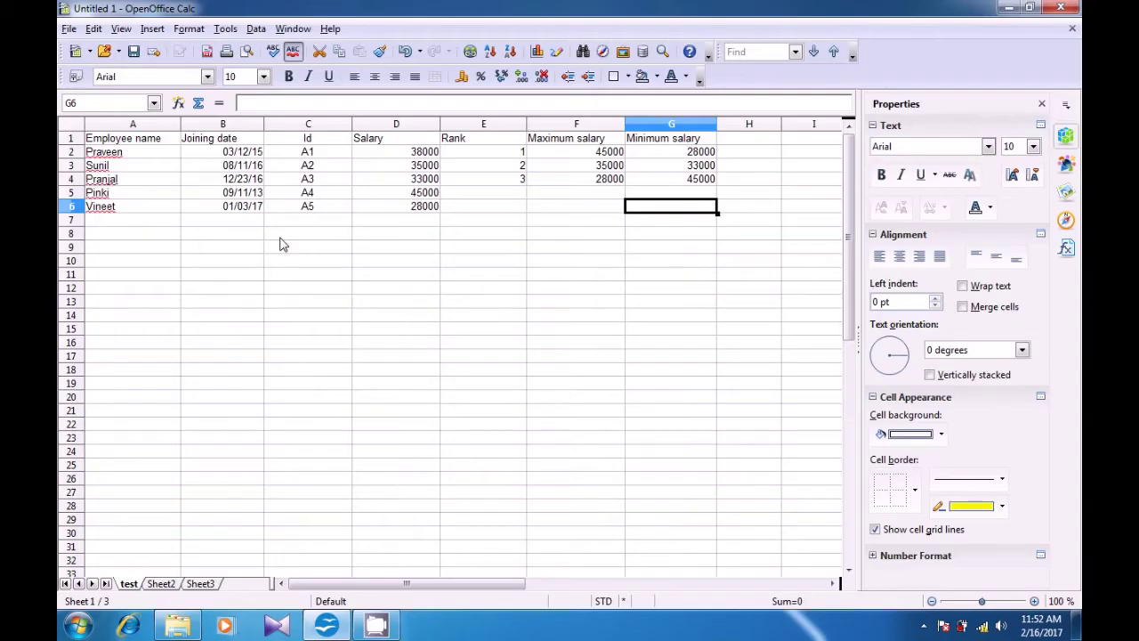
# - Copy the header row A1:G1 of the test sheet and paste it into Sheet3 starting at A1
pyautogui.moveTo(122, 141); pyautogui.dragTo(685, 151)
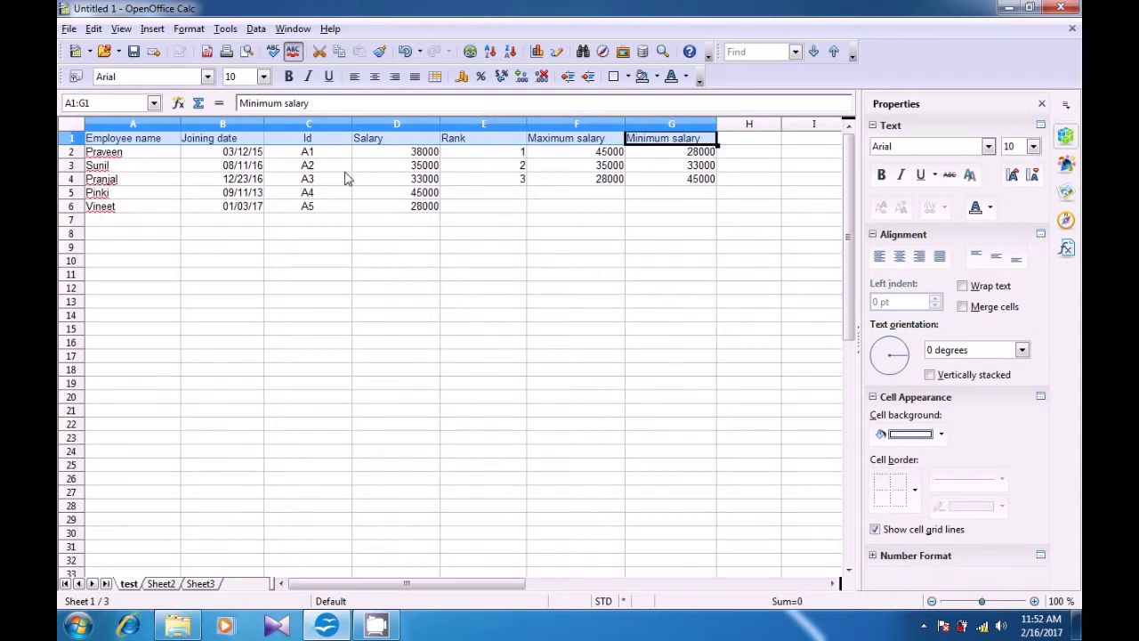
pyautogui.hotkey('ctrl', 'c')
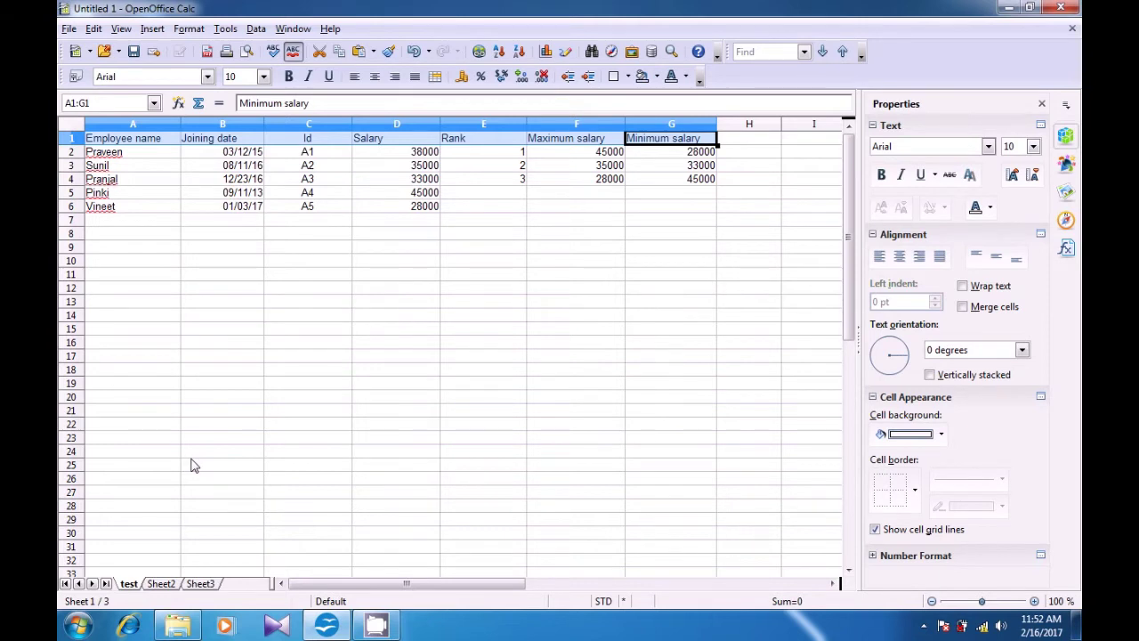
pyautogui.click(159, 584)
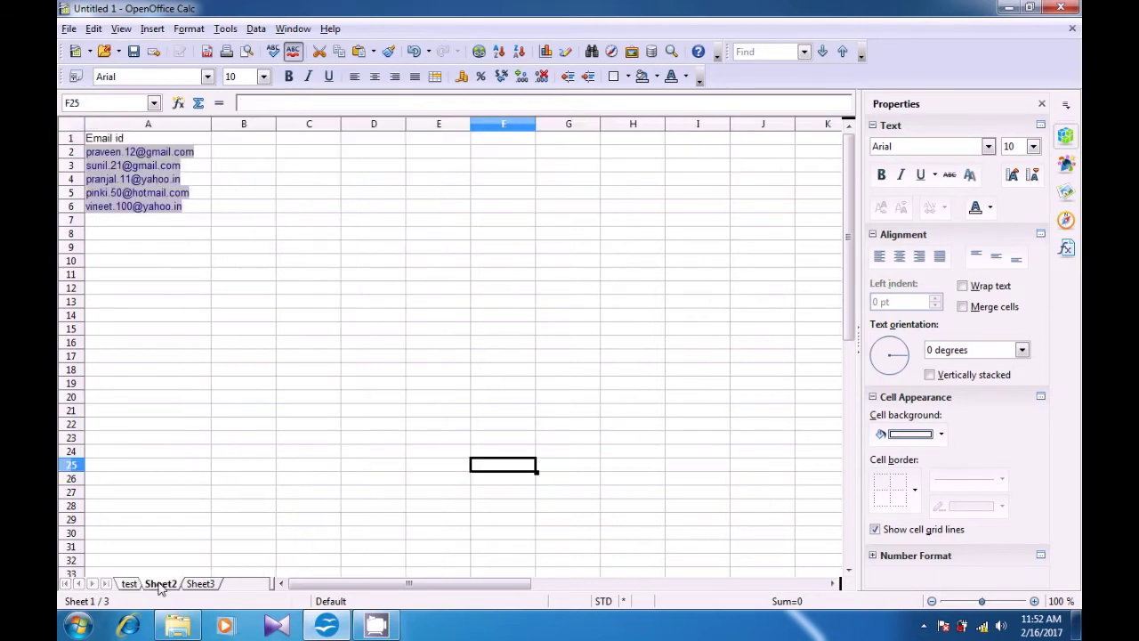
pyautogui.click(212, 585)
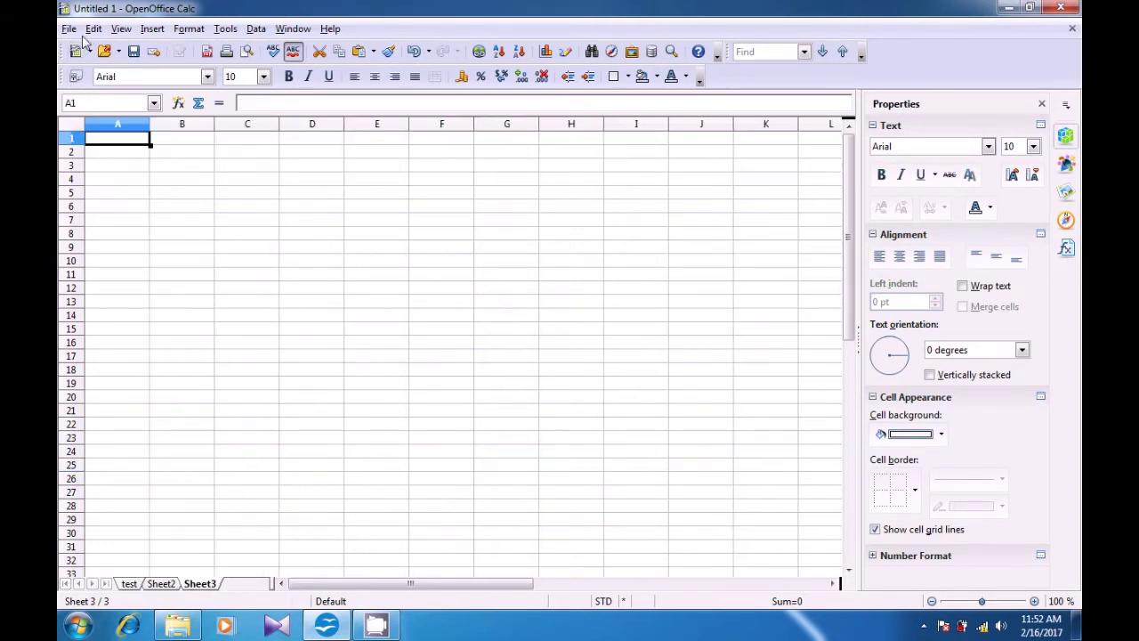
pyautogui.click(94, 29)
pyautogui.click(125, 153)
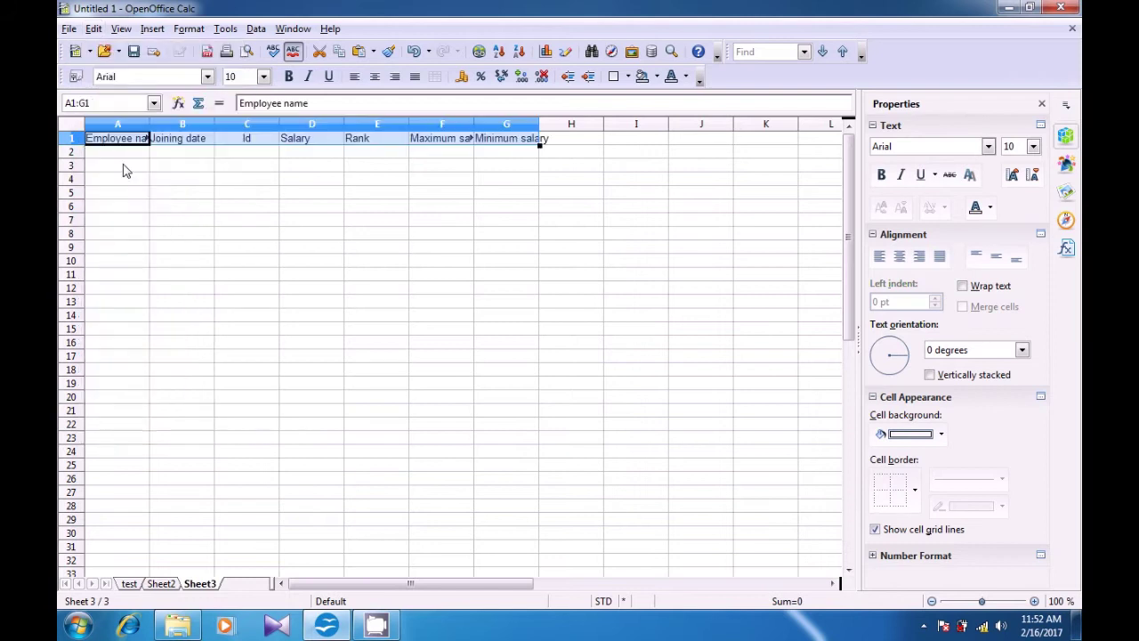
pyautogui.click(346, 184)
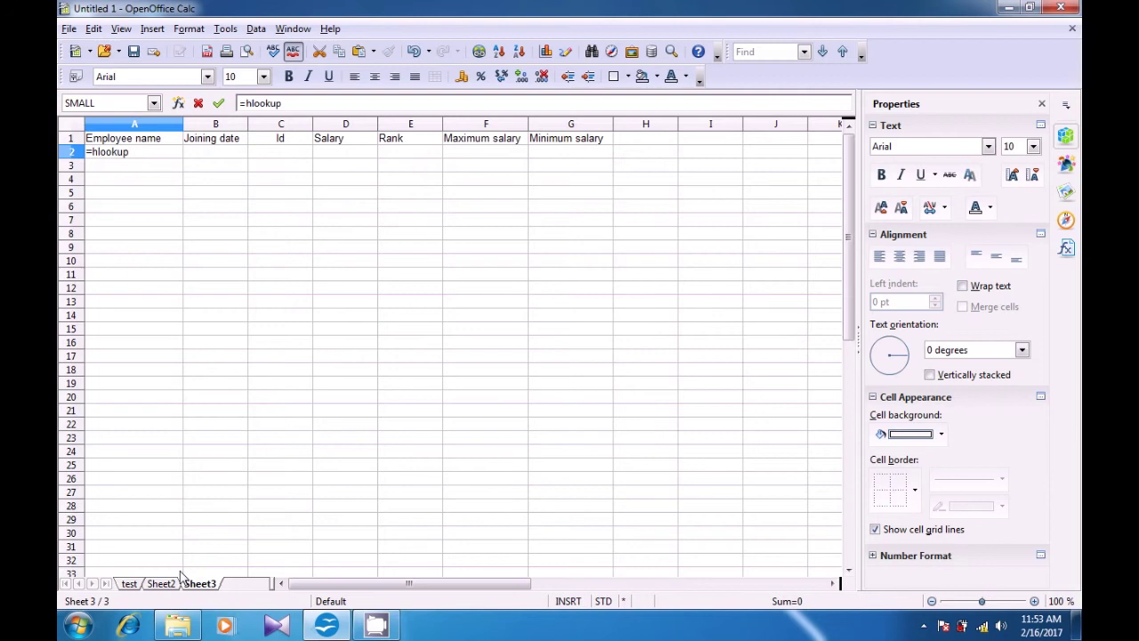
# - Enter the formula =HLOOKUP(A1;test.A1:G6;3;0) in cell A2 of Sheet3, taking the lookup array from the test sheet
pyautogui.write('(')
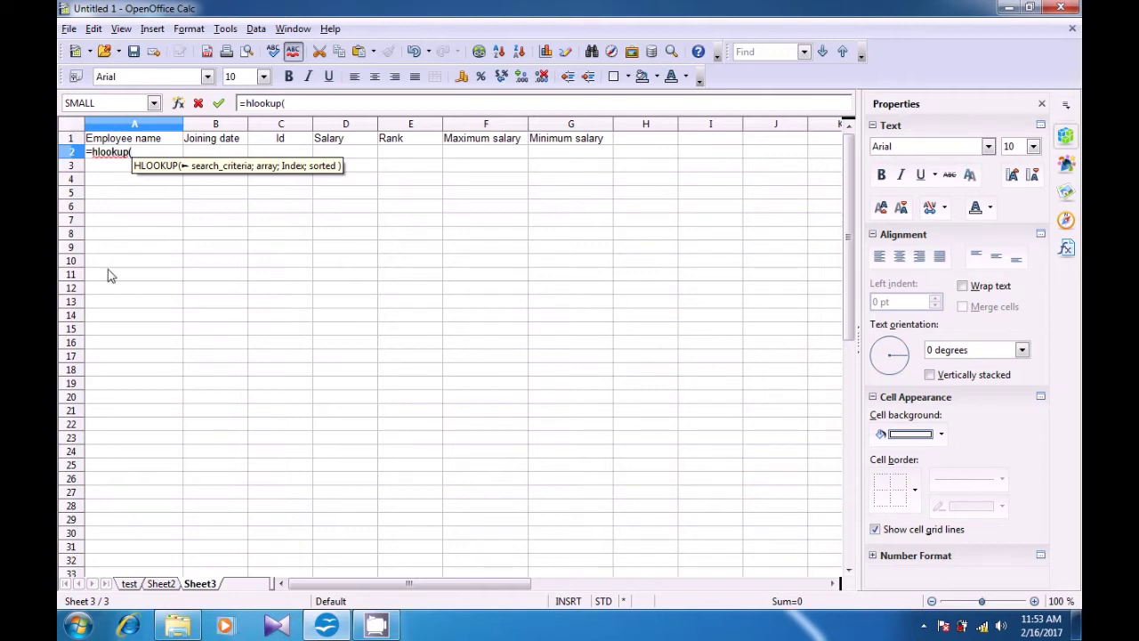
pyautogui.click(116, 143)
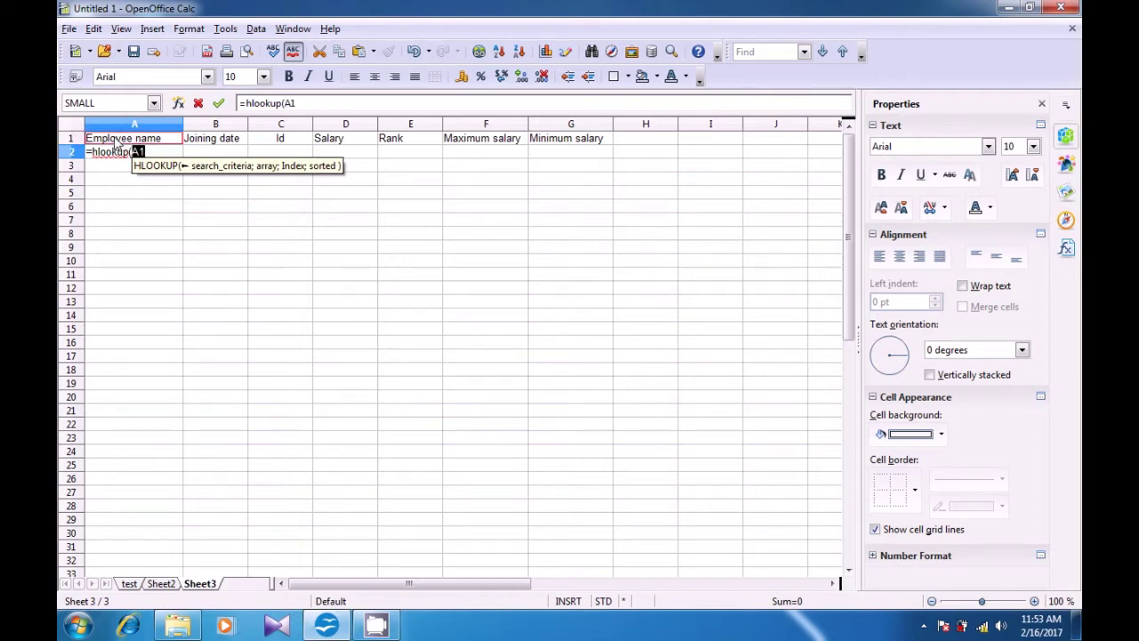
pyautogui.write(';')
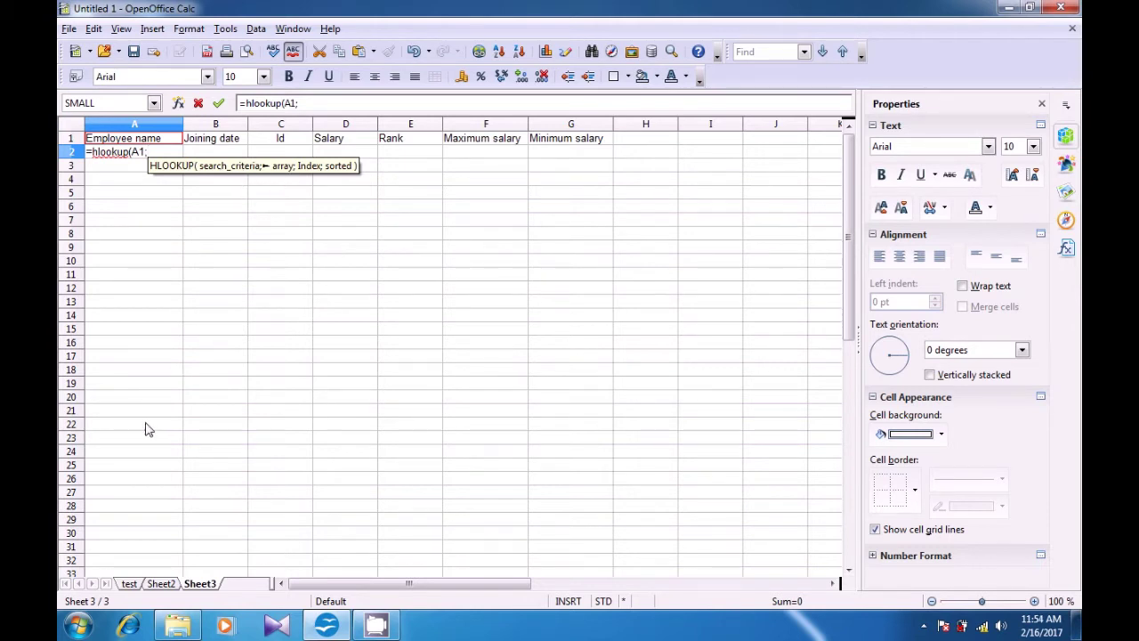
pyautogui.click(129, 584)
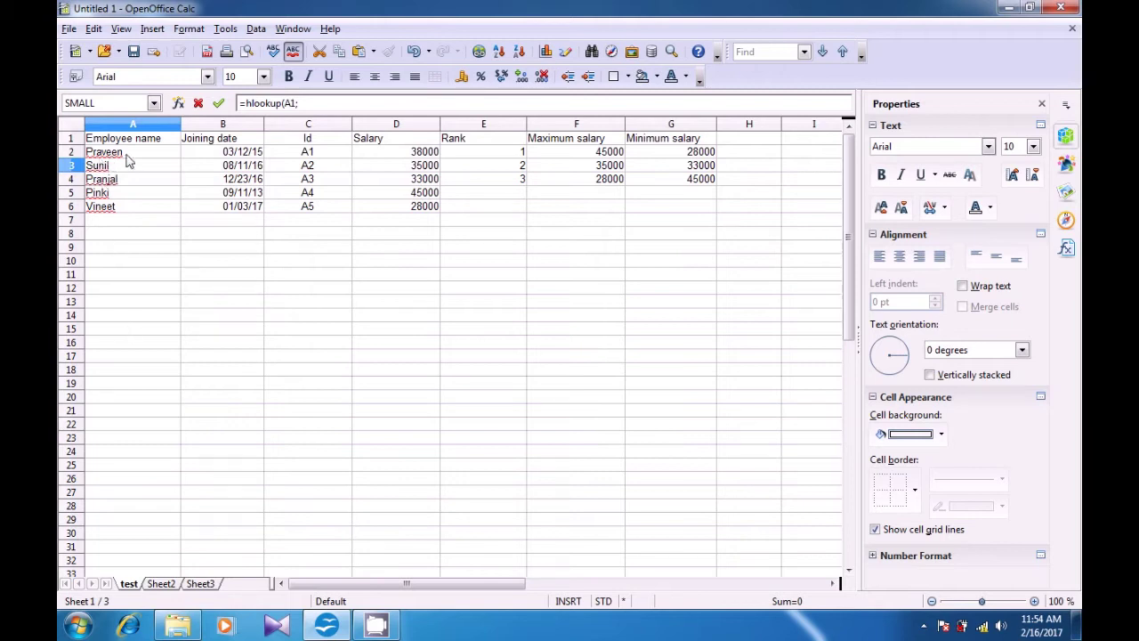
pyautogui.moveTo(134, 143); pyautogui.dragTo(681, 214)
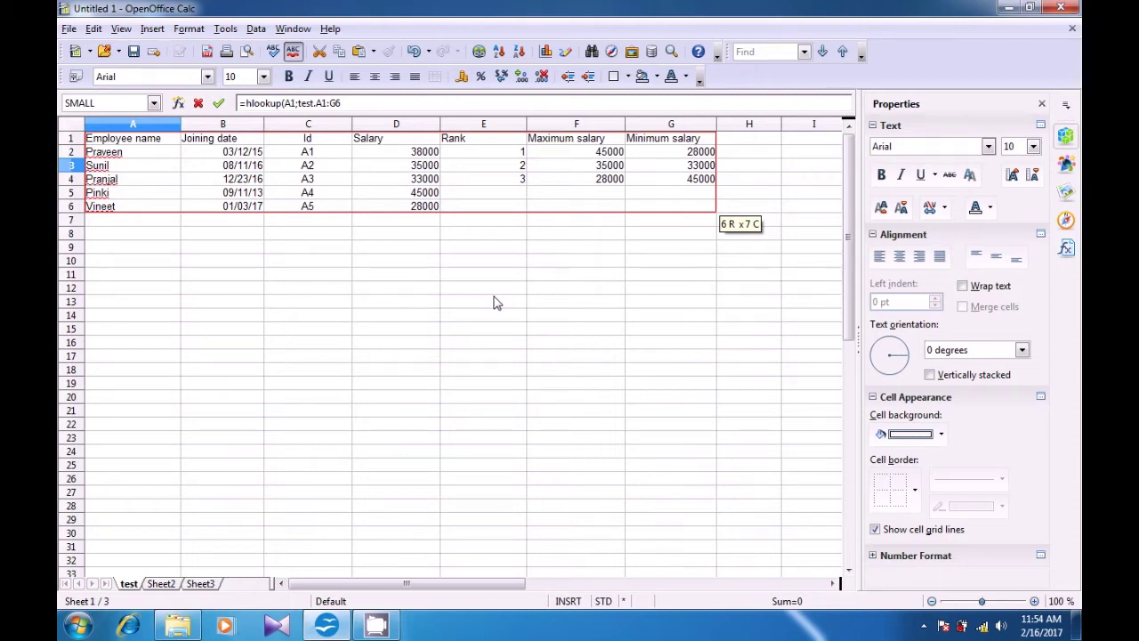
pyautogui.write(';')
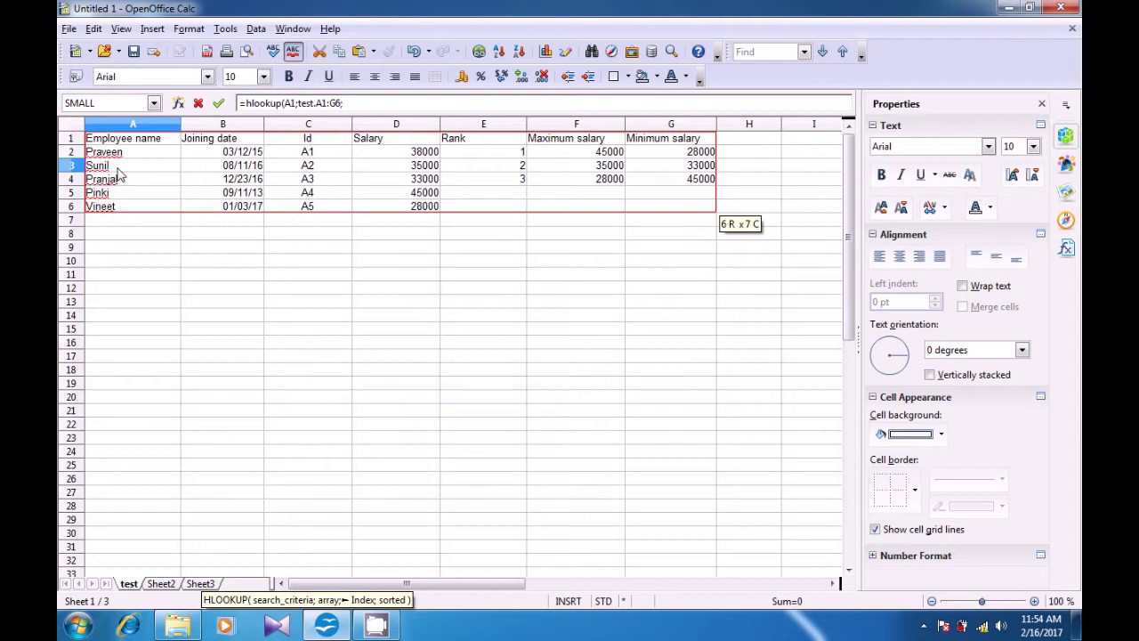
pyautogui.write('3')
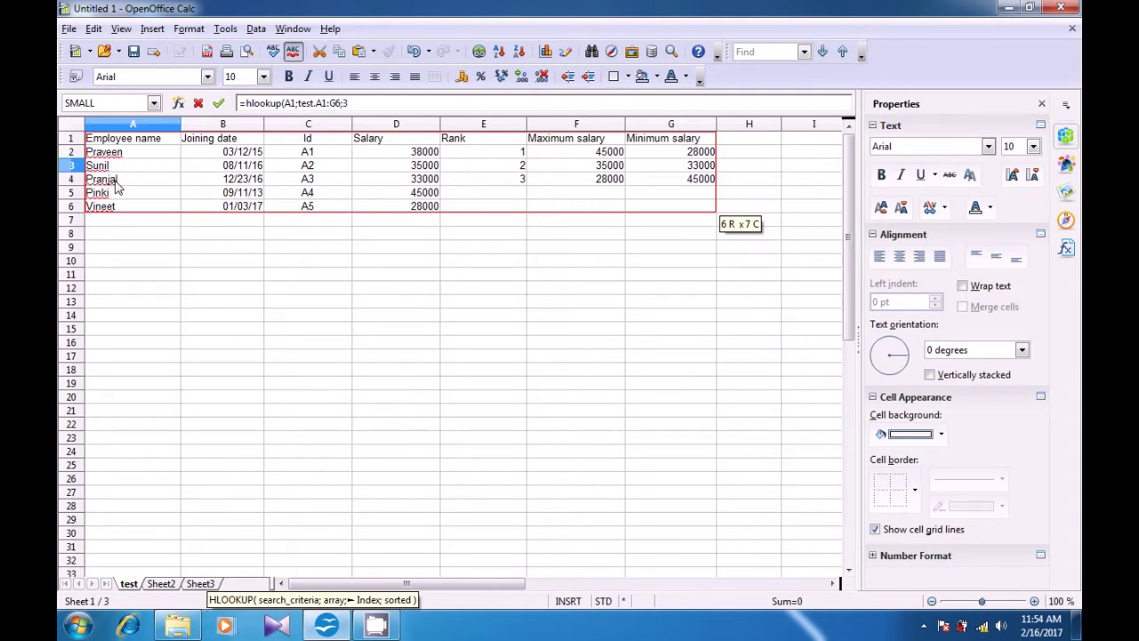
pyautogui.write(';')
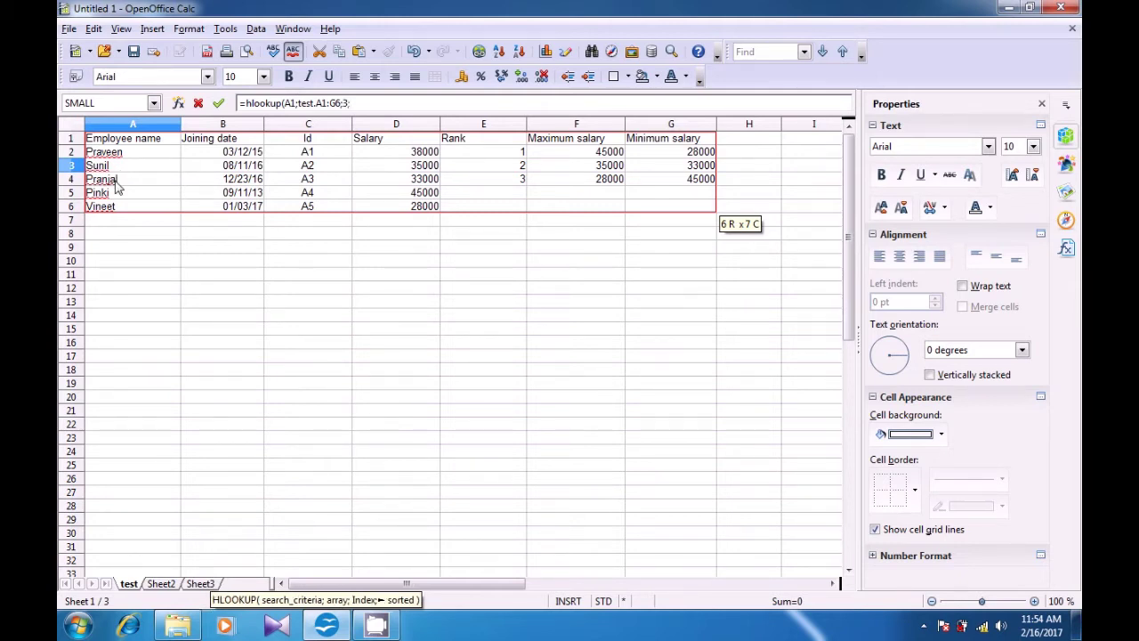
pyautogui.write('0')
pyautogui.press('Return')
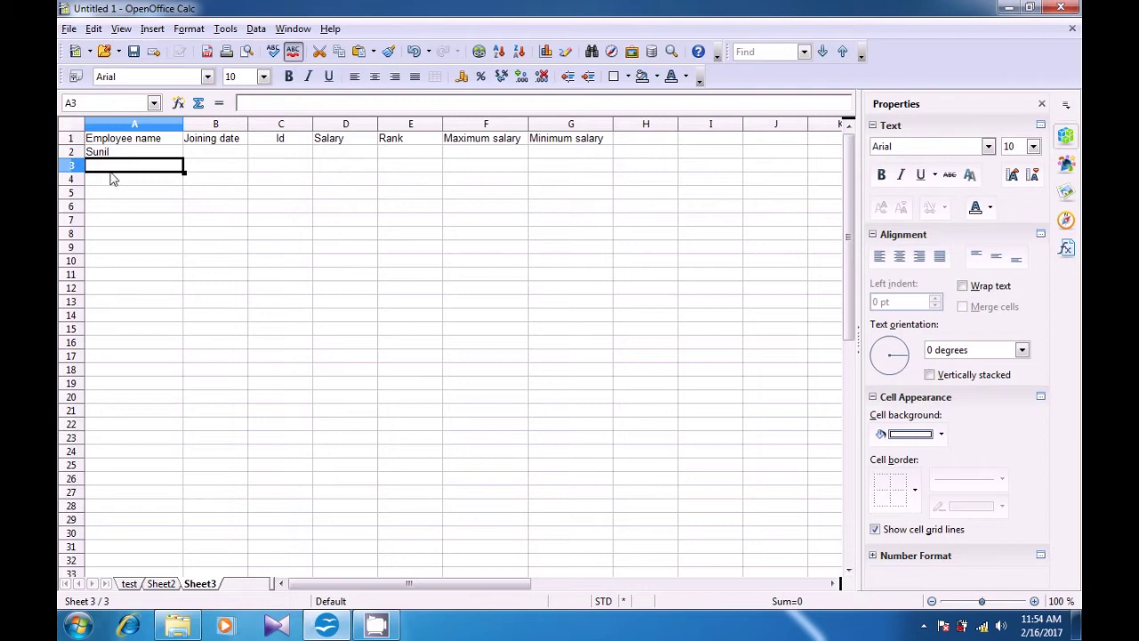
# - Fill the HLOOKUP formula from A2 across to G2 on Sheet3
pyautogui.click(105, 154)
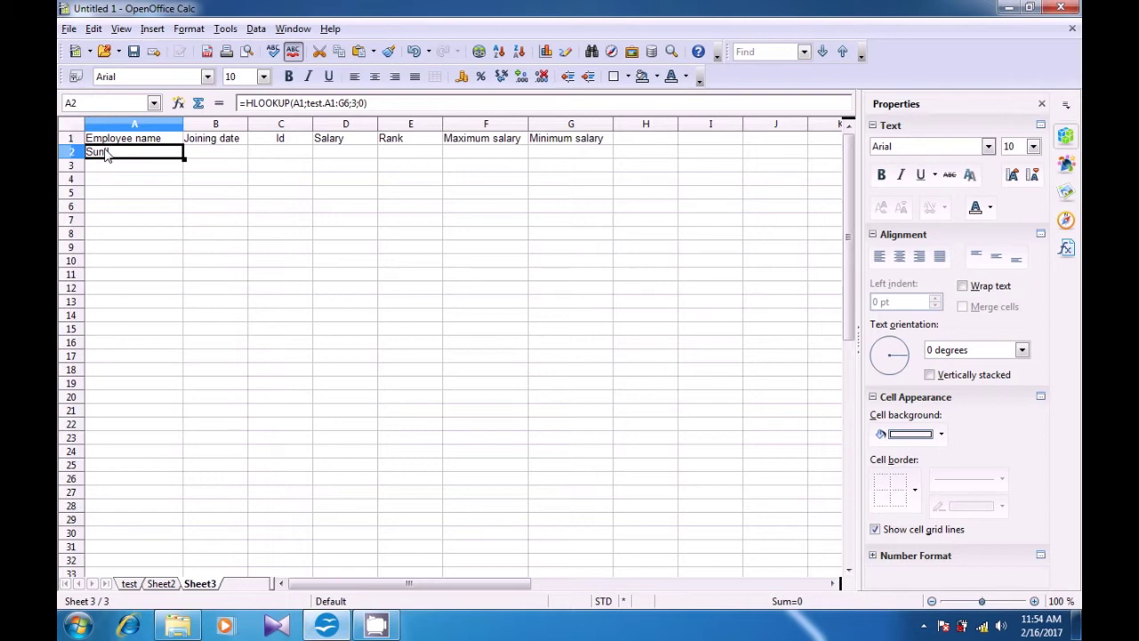
pyautogui.moveTo(183, 157); pyautogui.dragTo(582, 169)
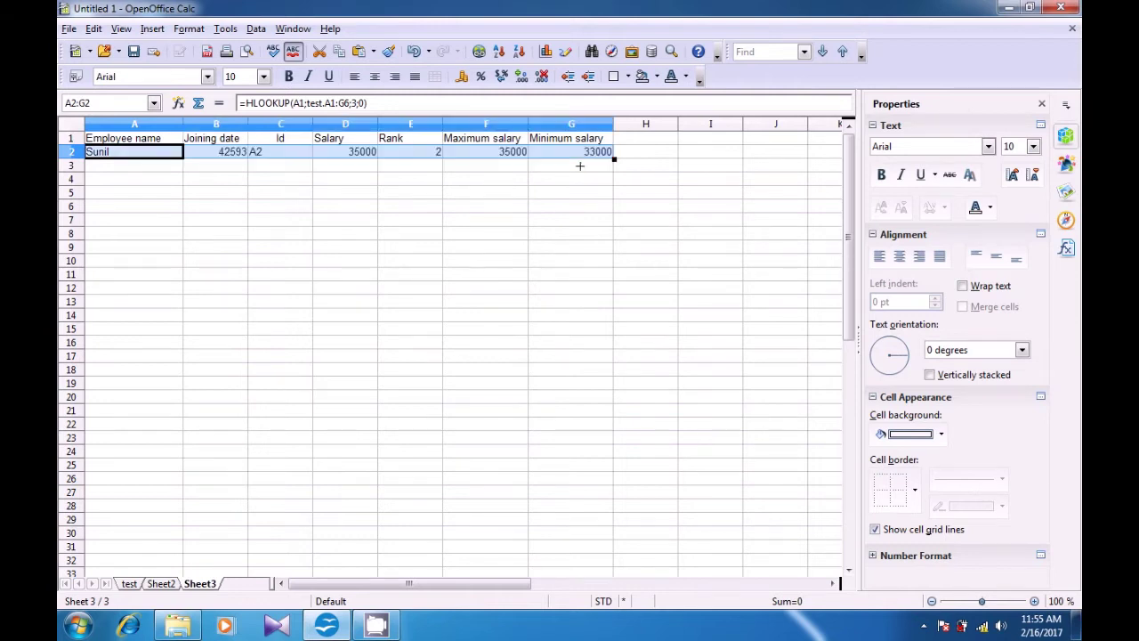
pyautogui.click(215, 240)
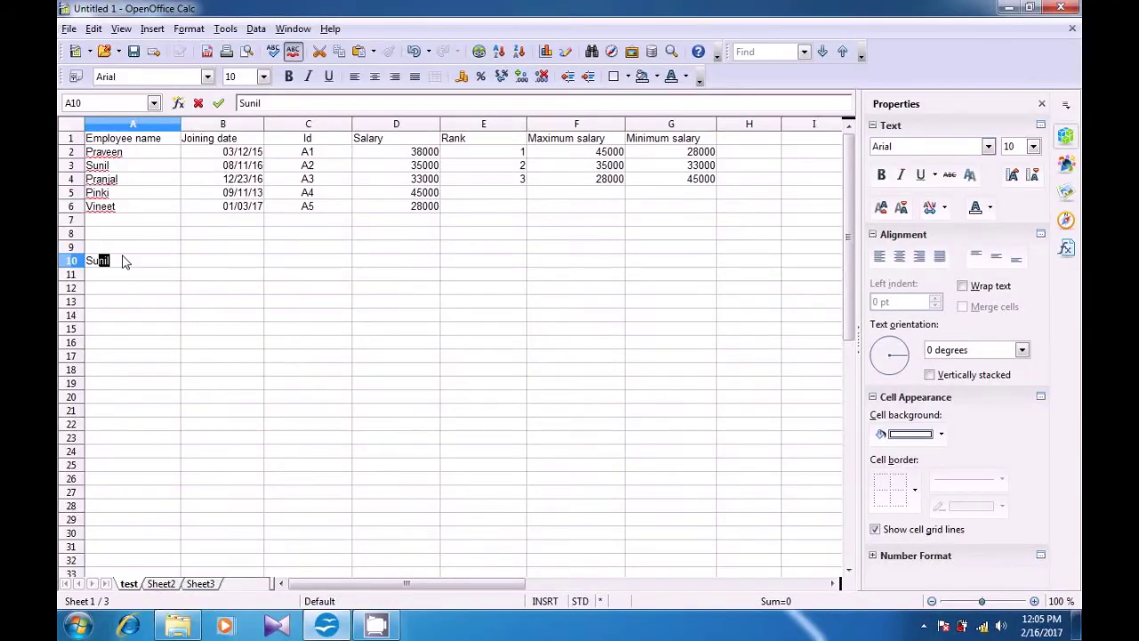
# - Label cell A10 of the test sheet "Substitute" and enter the formula =SUBSTITUTE(A6;"eet";"ay";1) in A11
pyautogui.write('bstitute')
pyautogui.press('Return')
pyautogui.write('=')
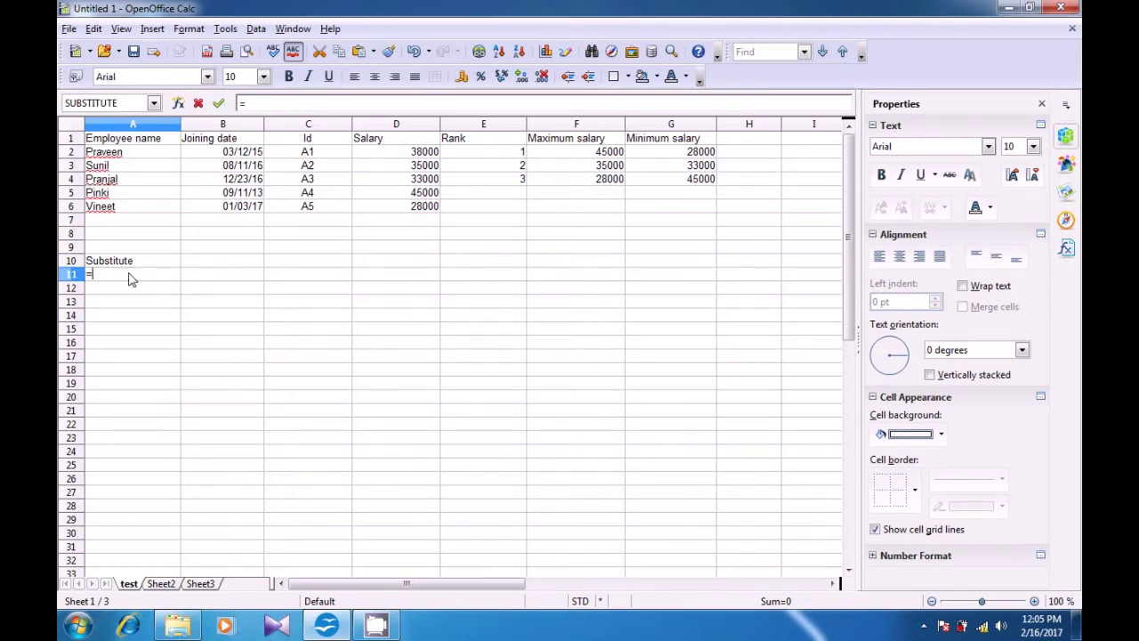
pyautogui.write('sub')
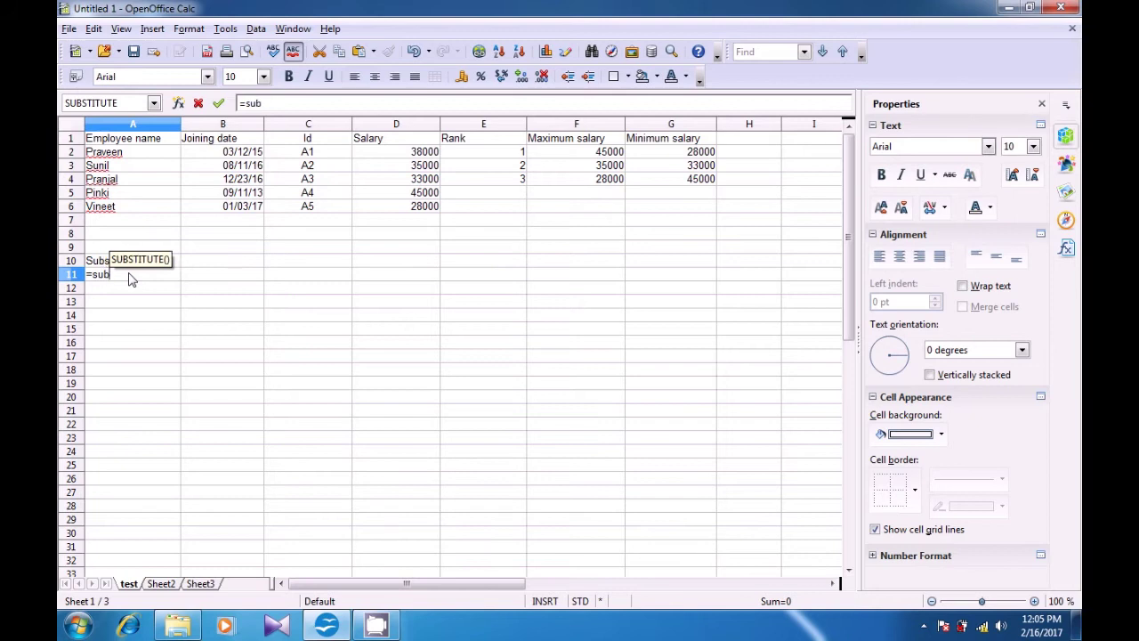
pyautogui.write('st')
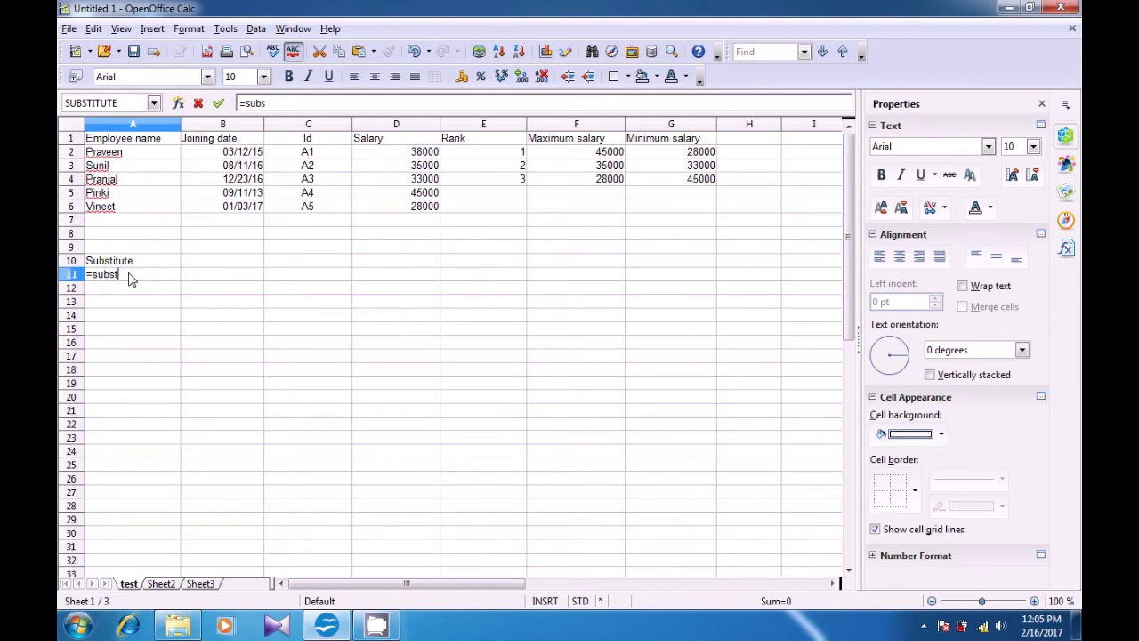
pyautogui.write('itute')
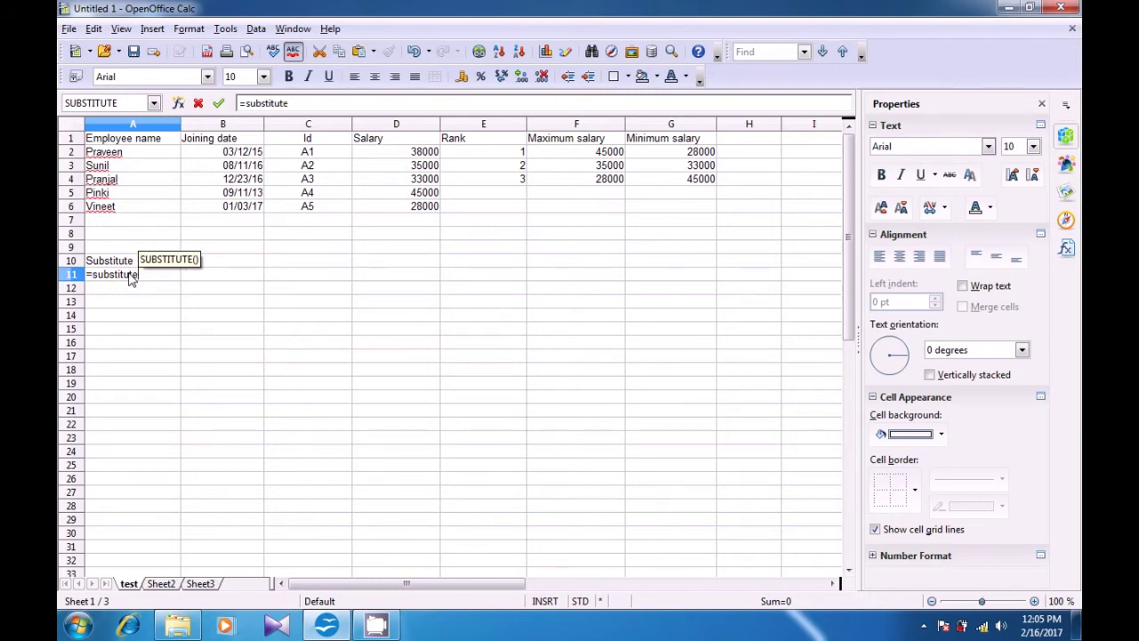
pyautogui.write('(')
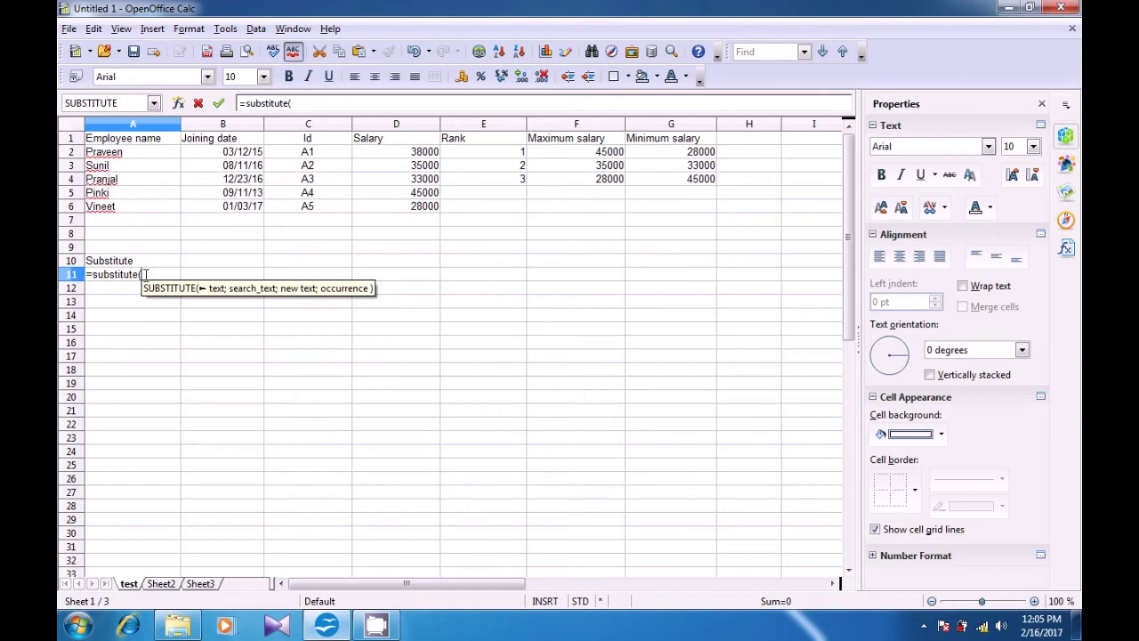
pyautogui.click(147, 210)
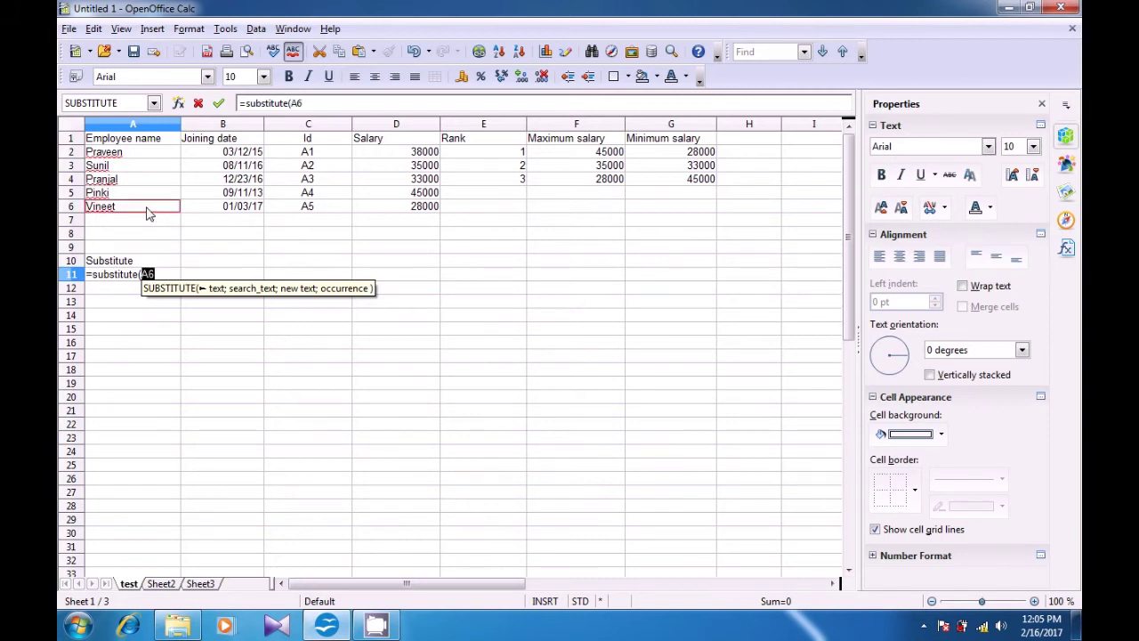
pyautogui.write(';')
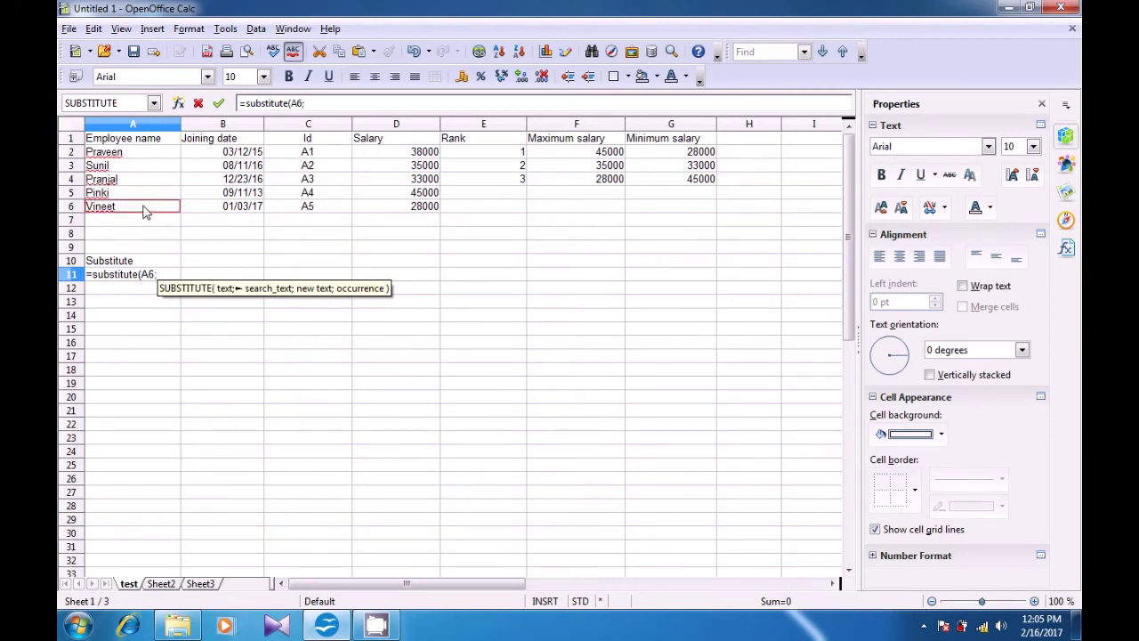
pyautogui.write('"')
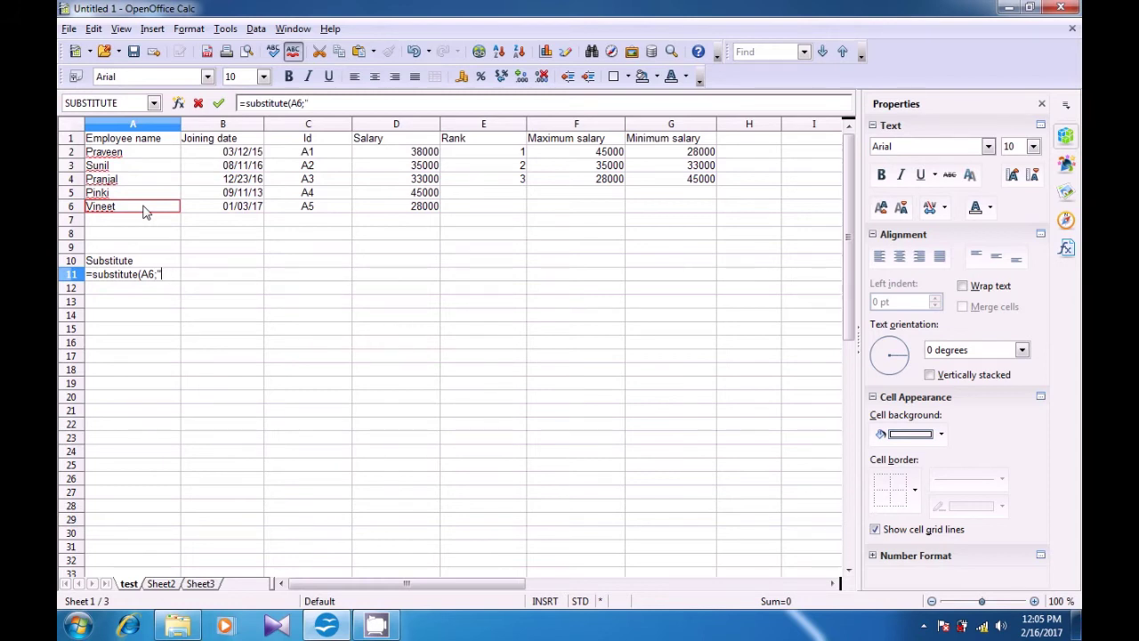
pyautogui.write('eet"')
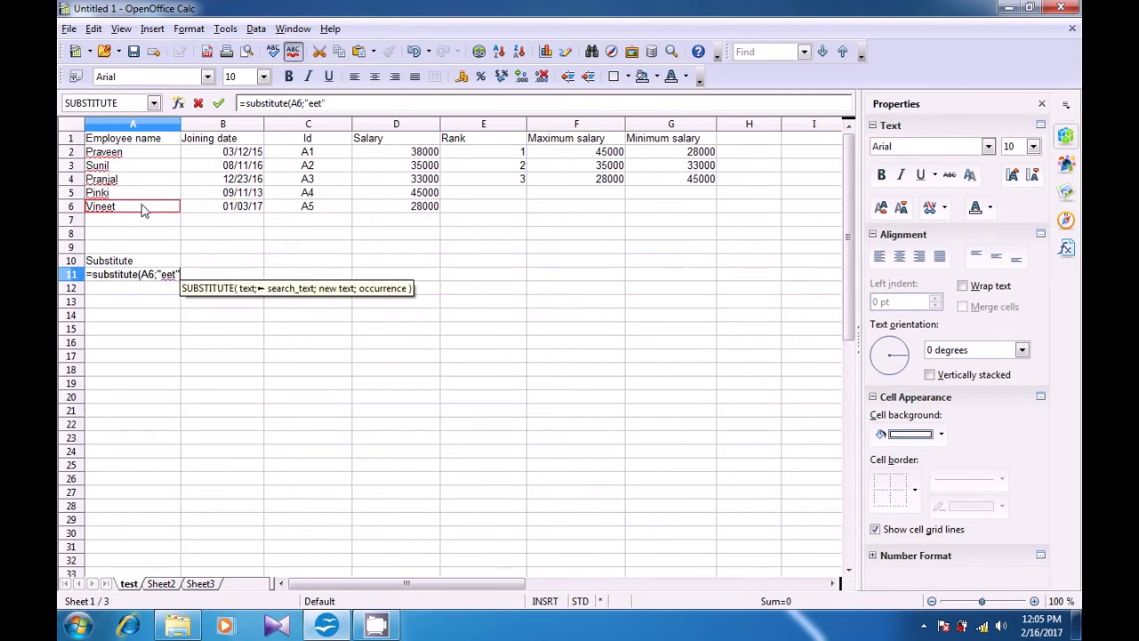
pyautogui.write(';')
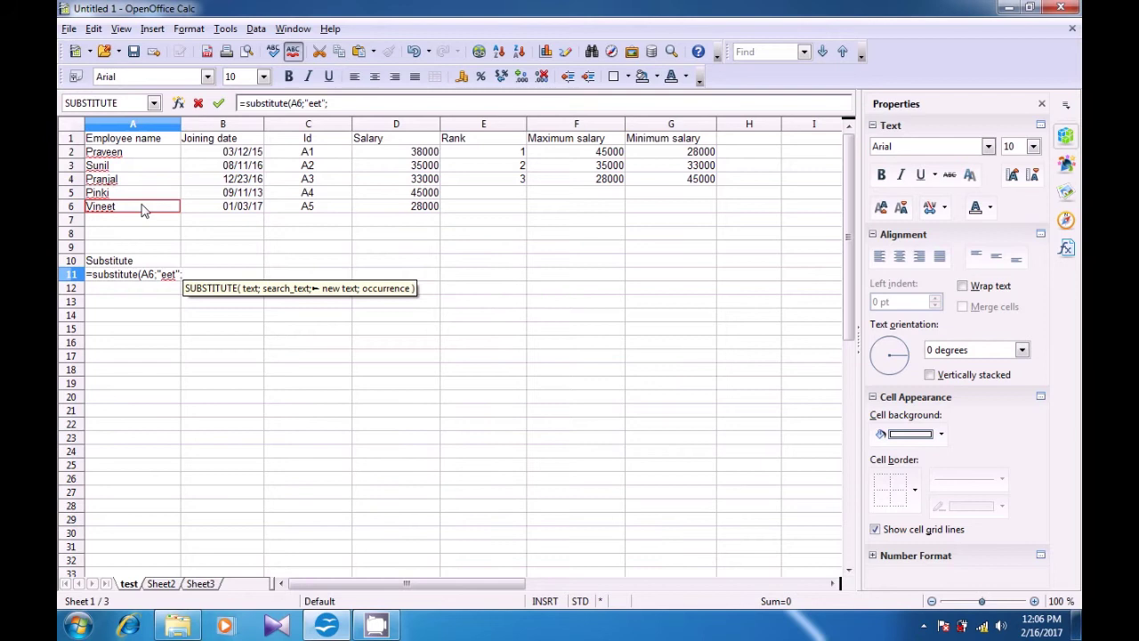
pyautogui.write('"')
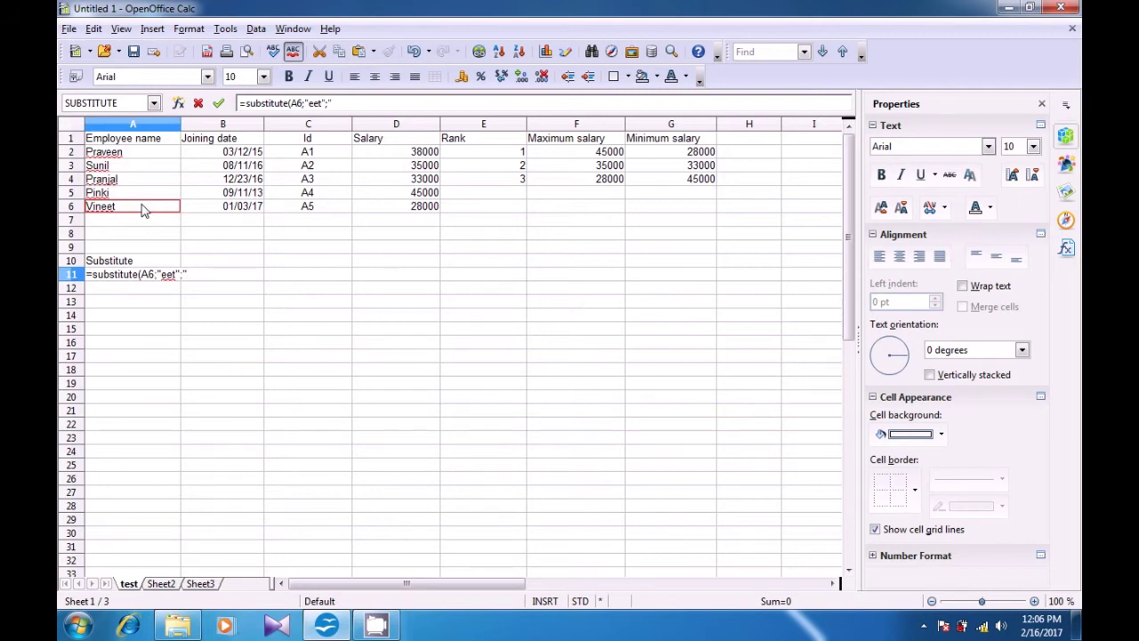
pyautogui.write('ay";1)')
pyautogui.press('Return')
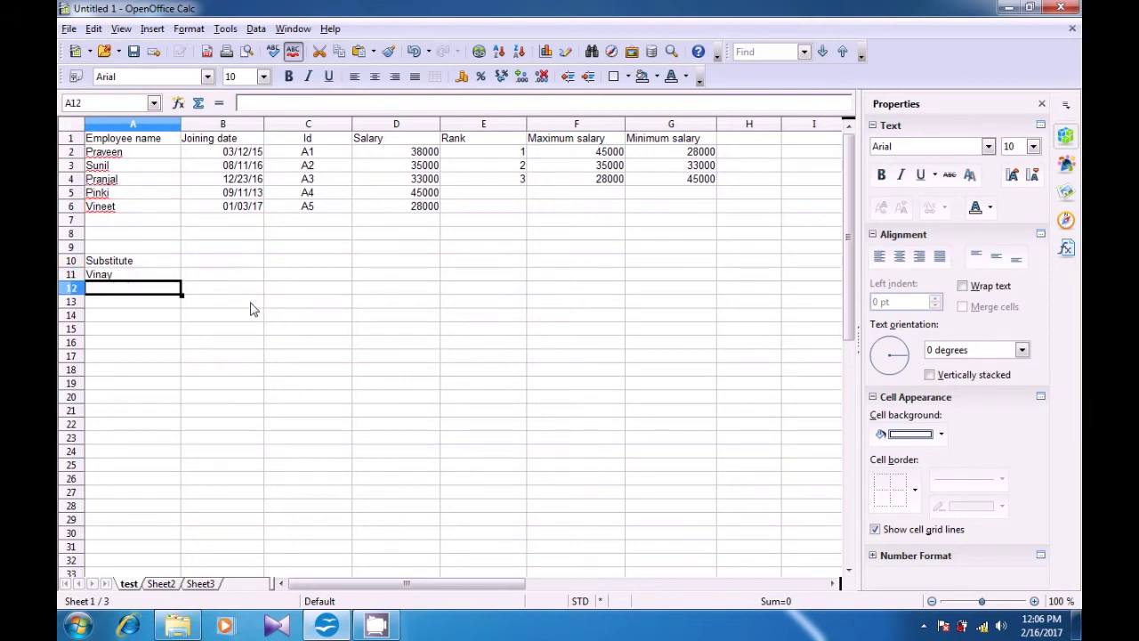
# - Compare the SUBSTITUTE formula cell A11 with its source text in A6
pyautogui.click(146, 276)
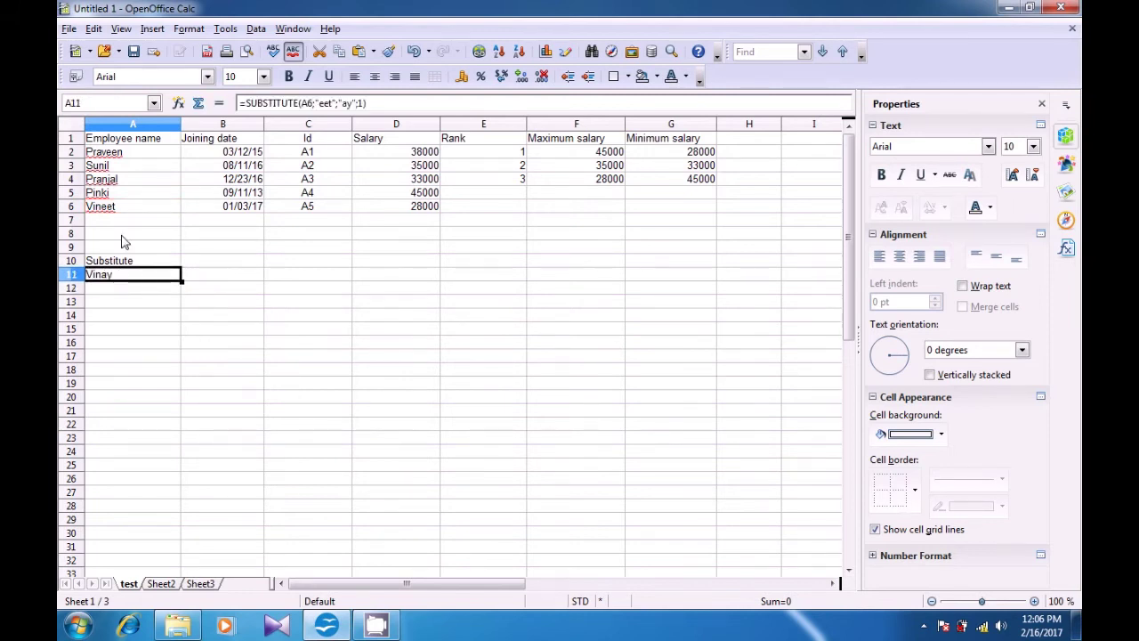
pyautogui.click(112, 210)
pyautogui.click(112, 280)
pyautogui.click(219, 285)
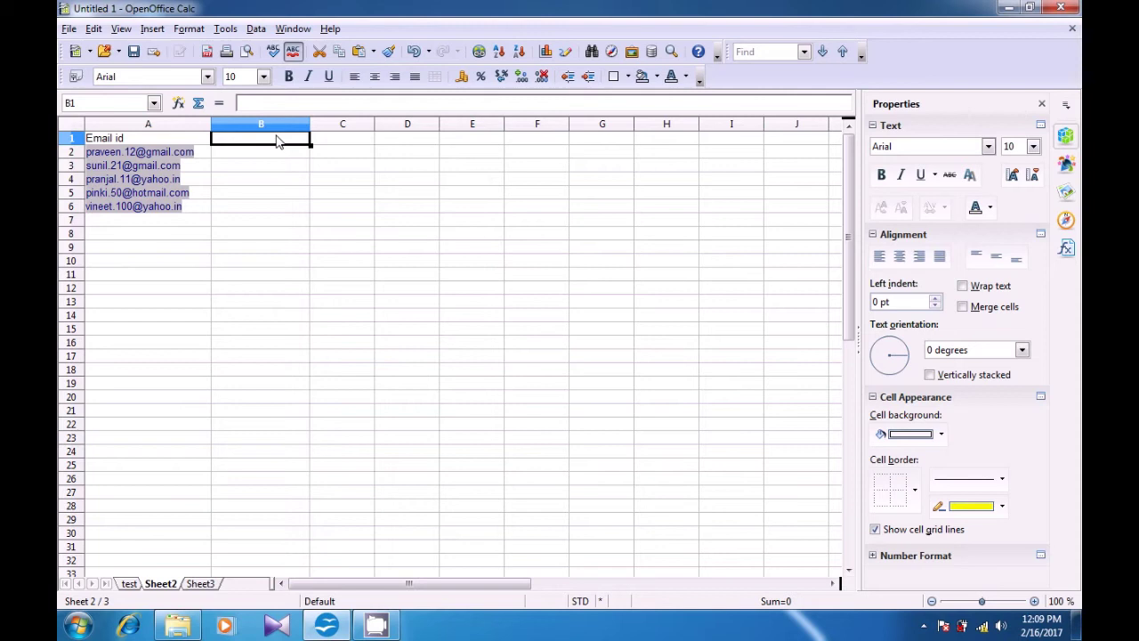
# - Enter the formula =LEFT(A2;6) in cell B1 of Sheet2 to extract the start of the first e-mail address
pyautogui.write('=')
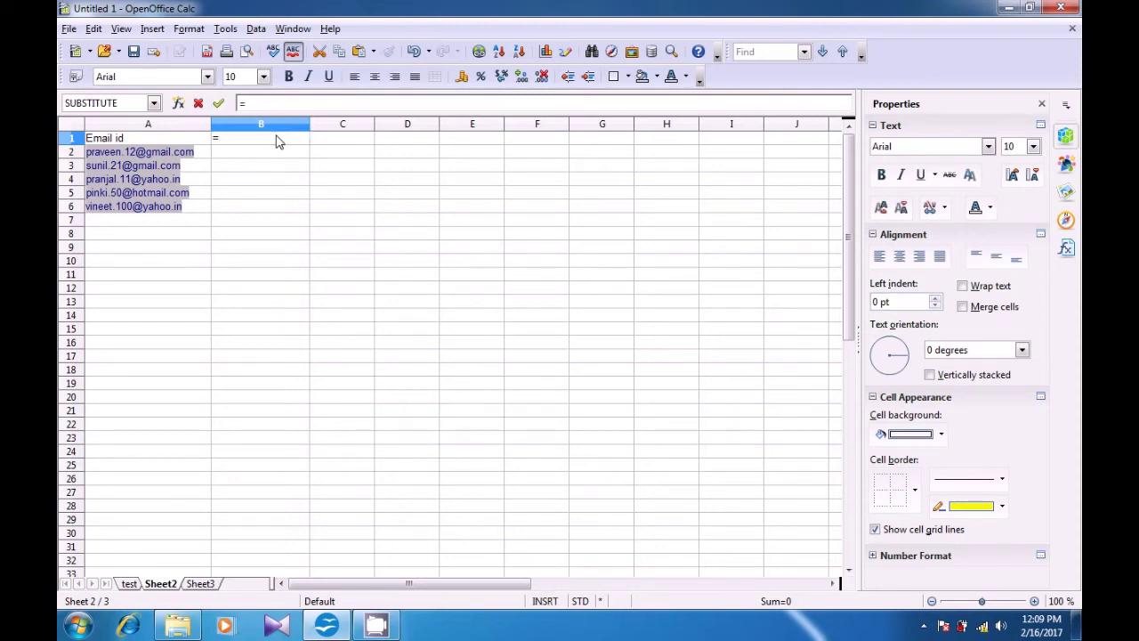
pyautogui.write('left(')
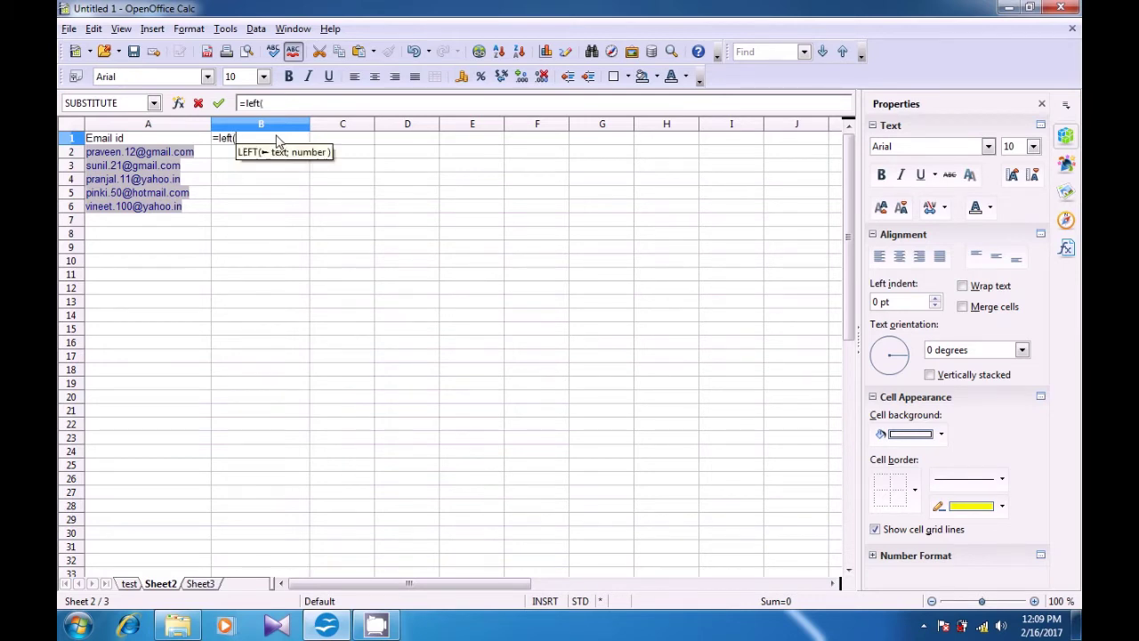
pyautogui.click(205, 158)
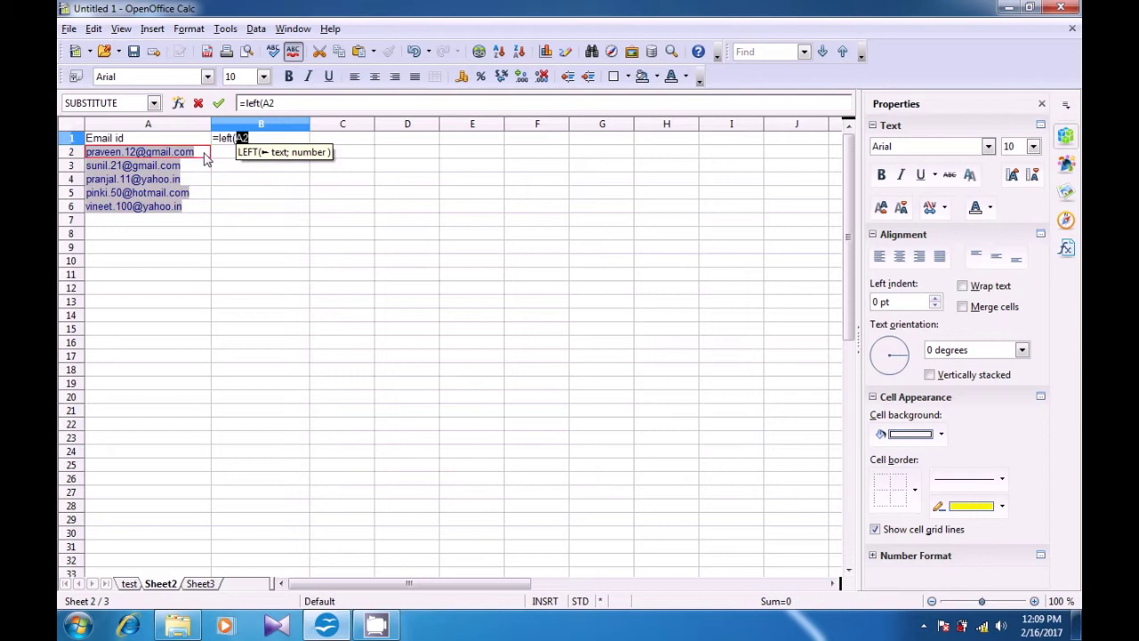
pyautogui.write(';')
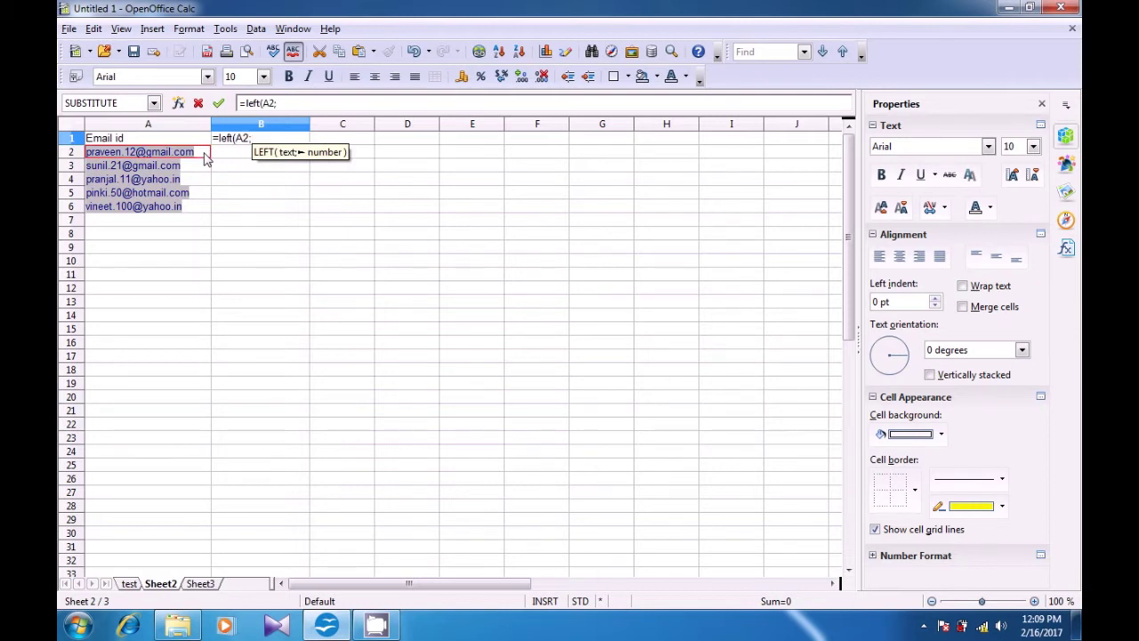
pyautogui.write('6')
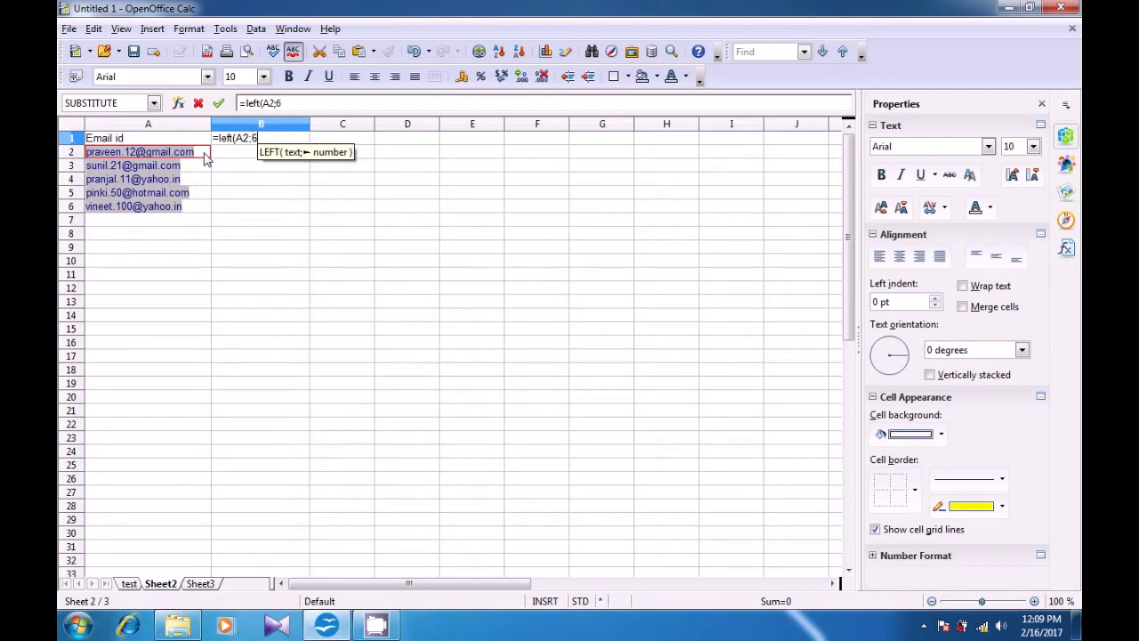
pyautogui.write(')')
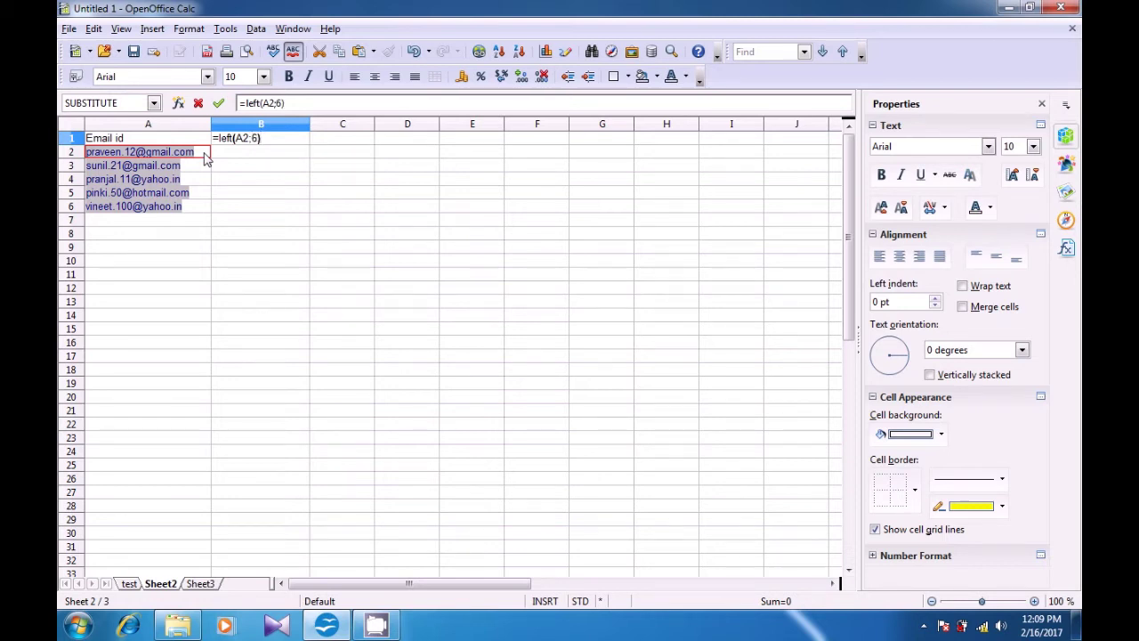
pyautogui.scroll(-1, 205, 158)
pyautogui.scroll(1, 204, 158)
pyautogui.press('Return')
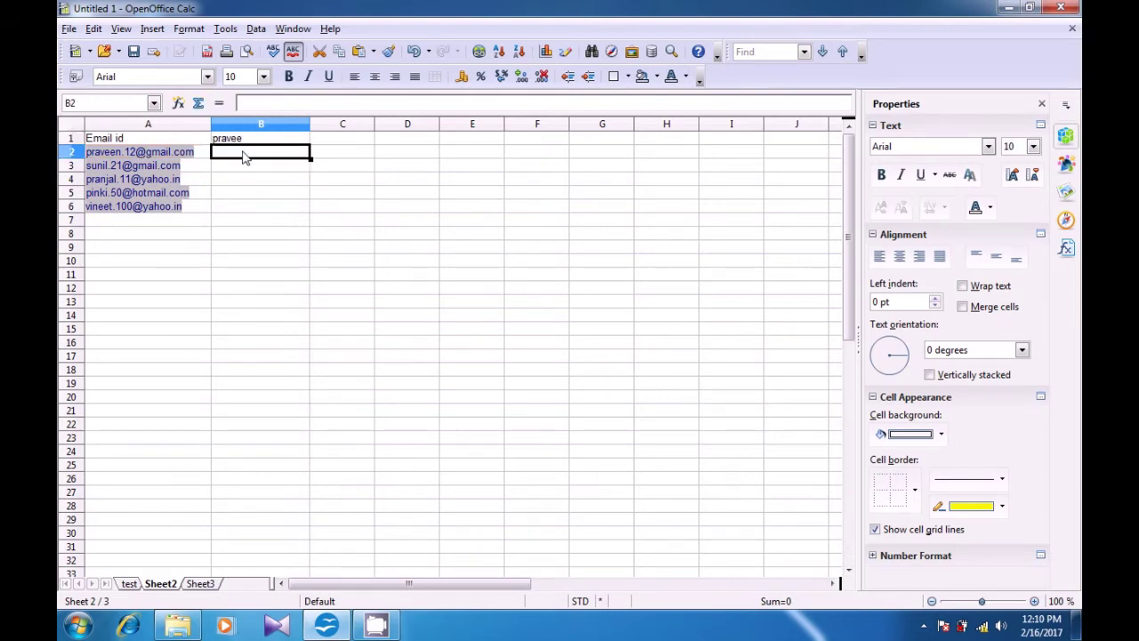
# - Change the formula in cell B1 of Sheet2 to =LEFT(A2;7) so it extracts seven characters
pyautogui.press('Up')
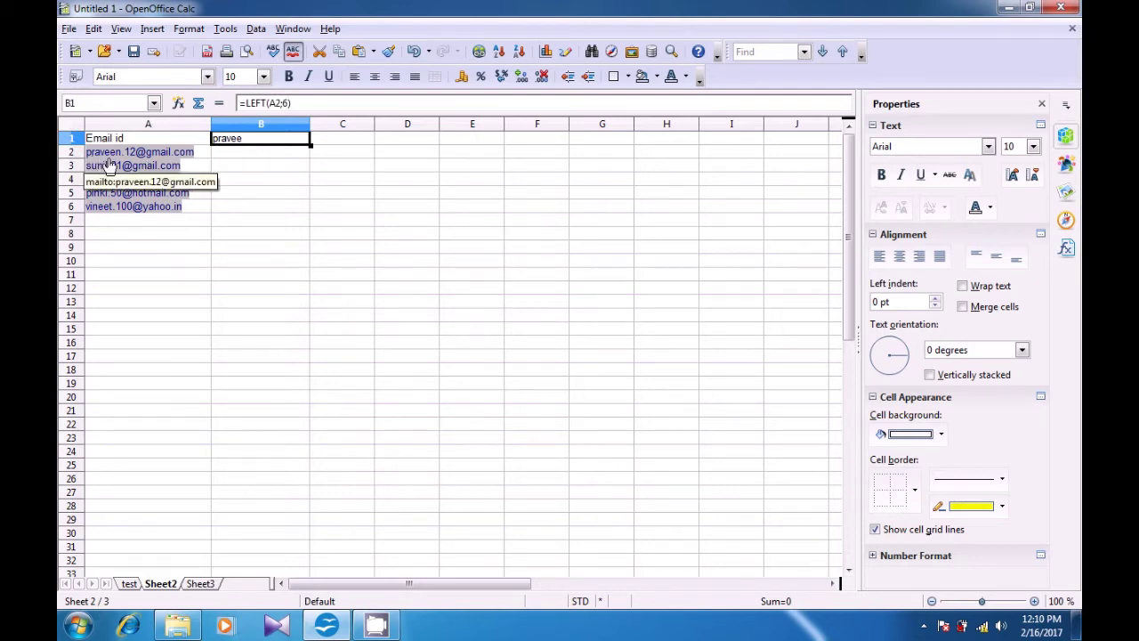
pyautogui.click(285, 103)
pyautogui.press('BackSpace')
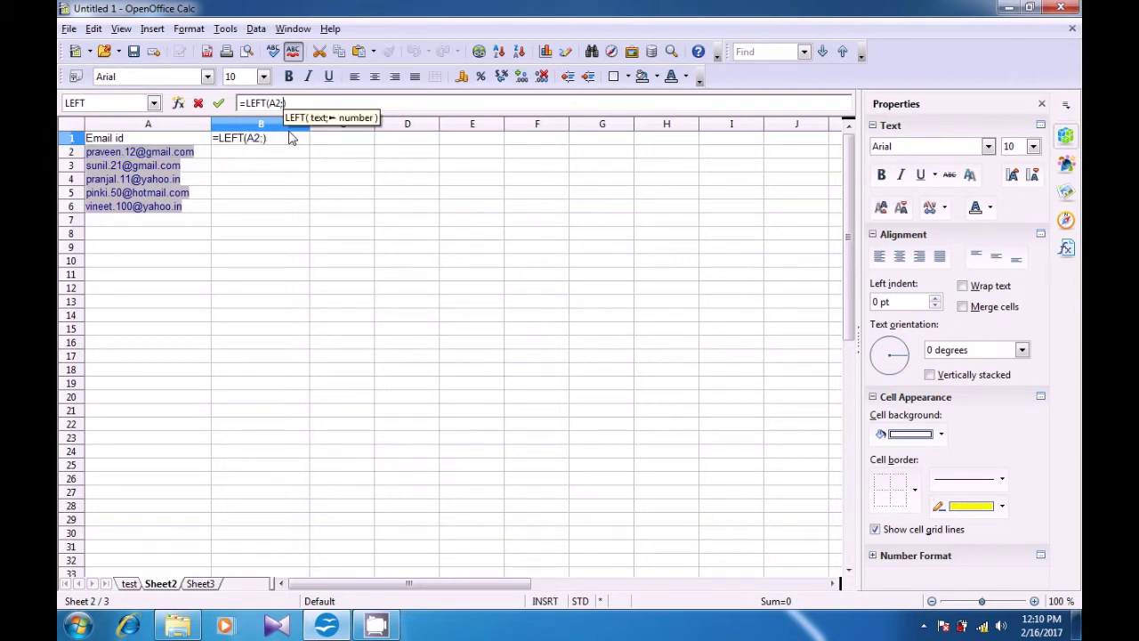
pyautogui.write('7')
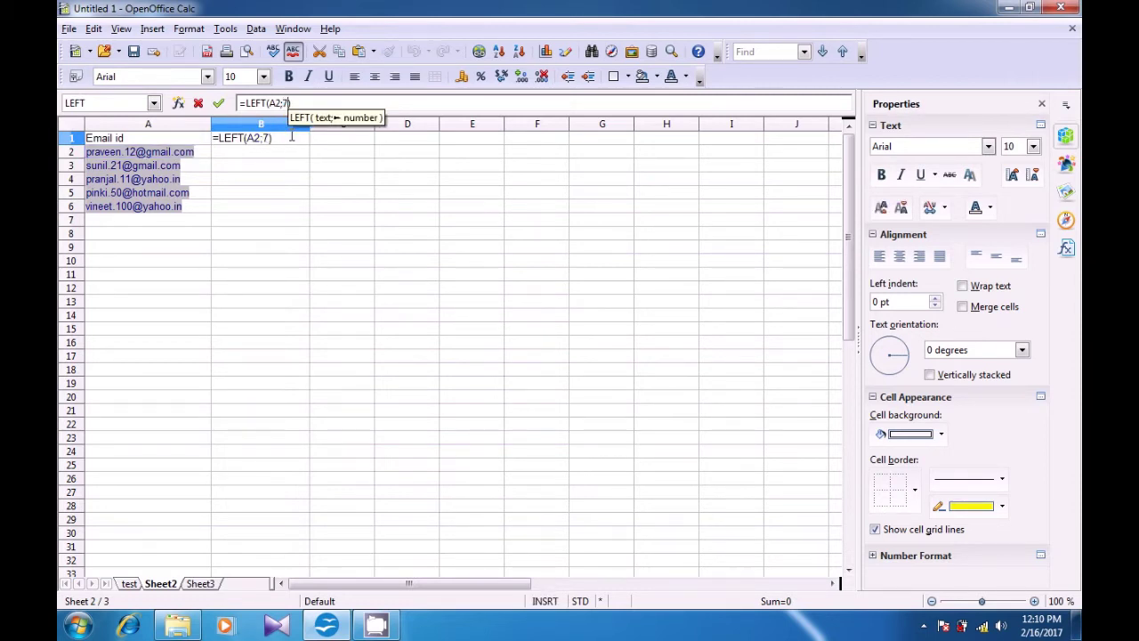
pyautogui.press('Return')
pyautogui.click(253, 141)
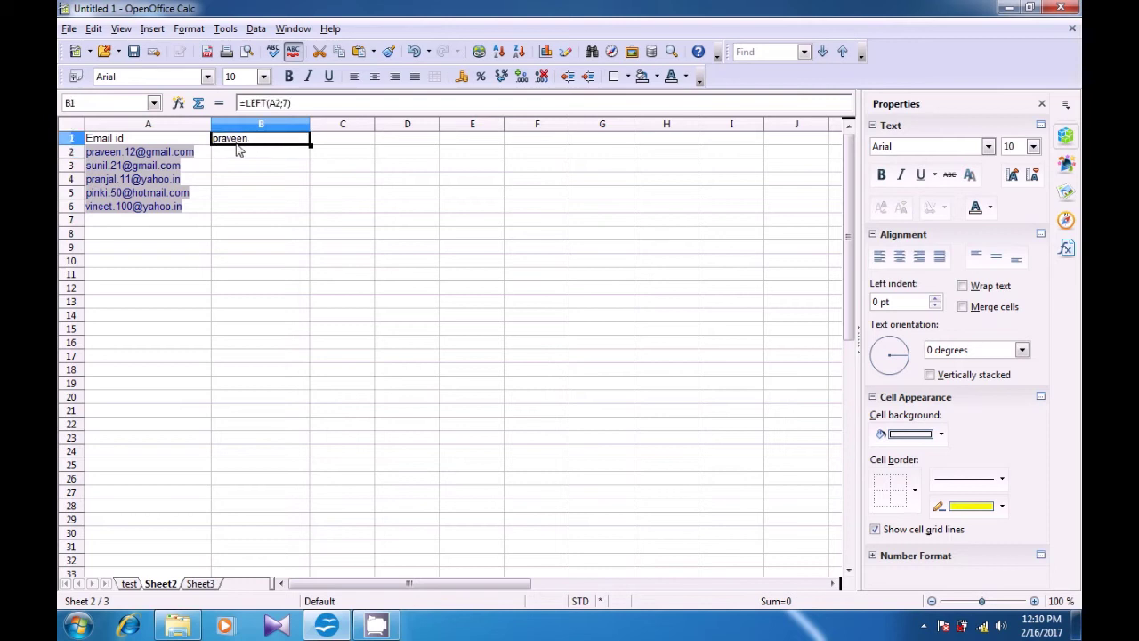
pyautogui.click(255, 157)
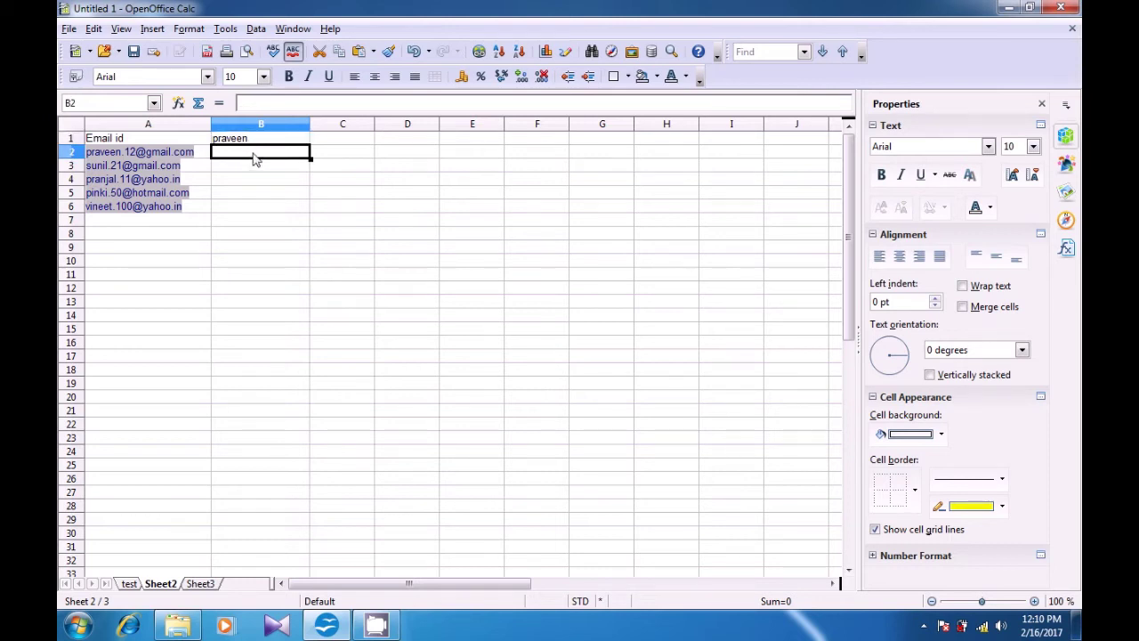
# - Fill the LEFT formula from B1 down to B6, then undo the fill
pyautogui.click(254, 141)
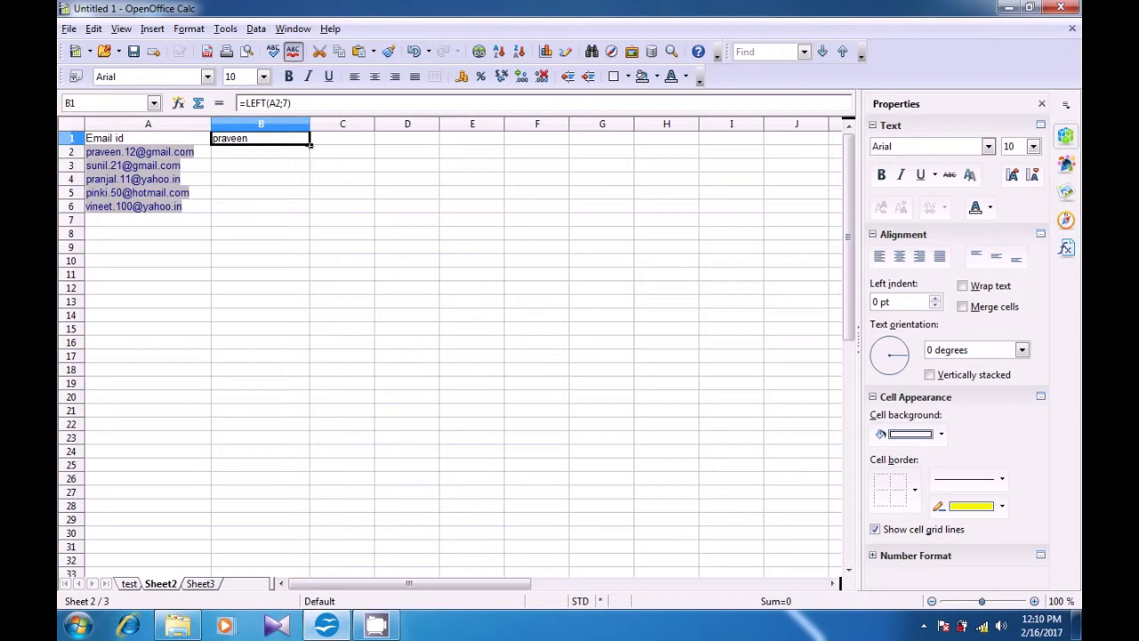
pyautogui.moveTo(309, 145); pyautogui.dragTo(304, 211)
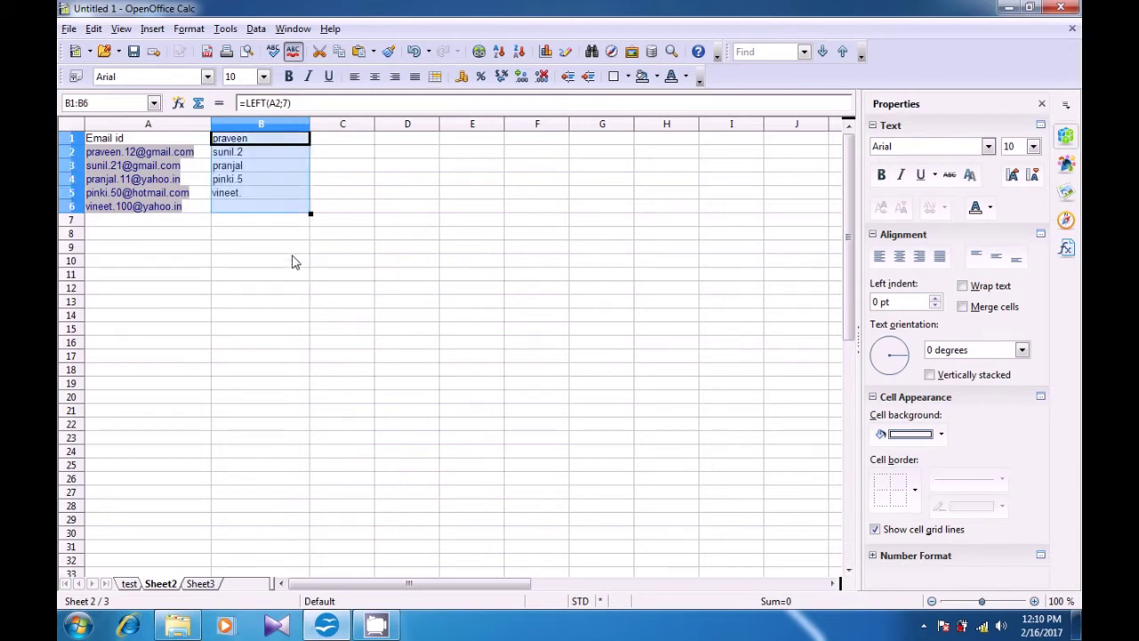
pyautogui.click(256, 234)
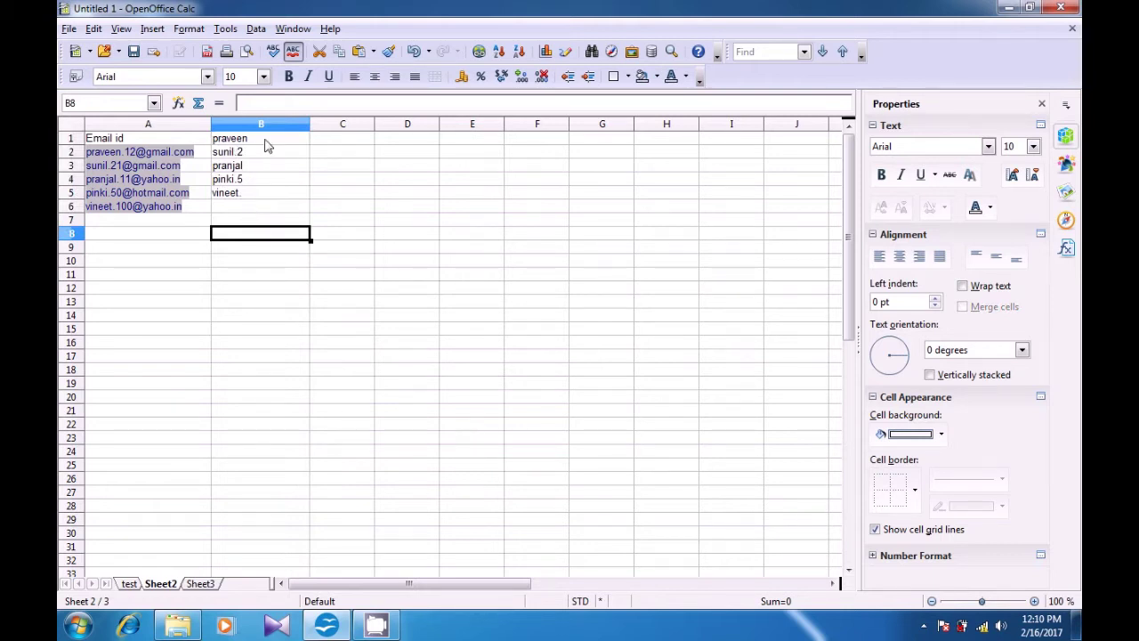
pyautogui.hotkey('ctrl', 'z')
# - Label cell B1 "first name" and enter the formula =LEFT(A2;FIND(".";A2)-1) in B2 to extract the text before the dot
pyautogui.write('first name')
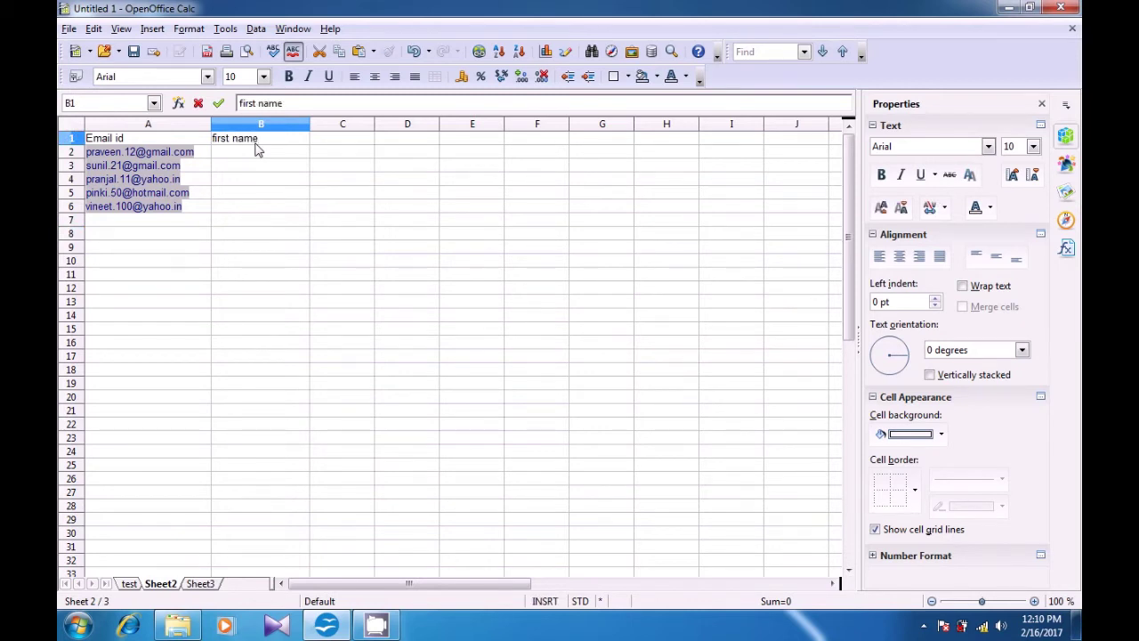
pyautogui.press('Return')
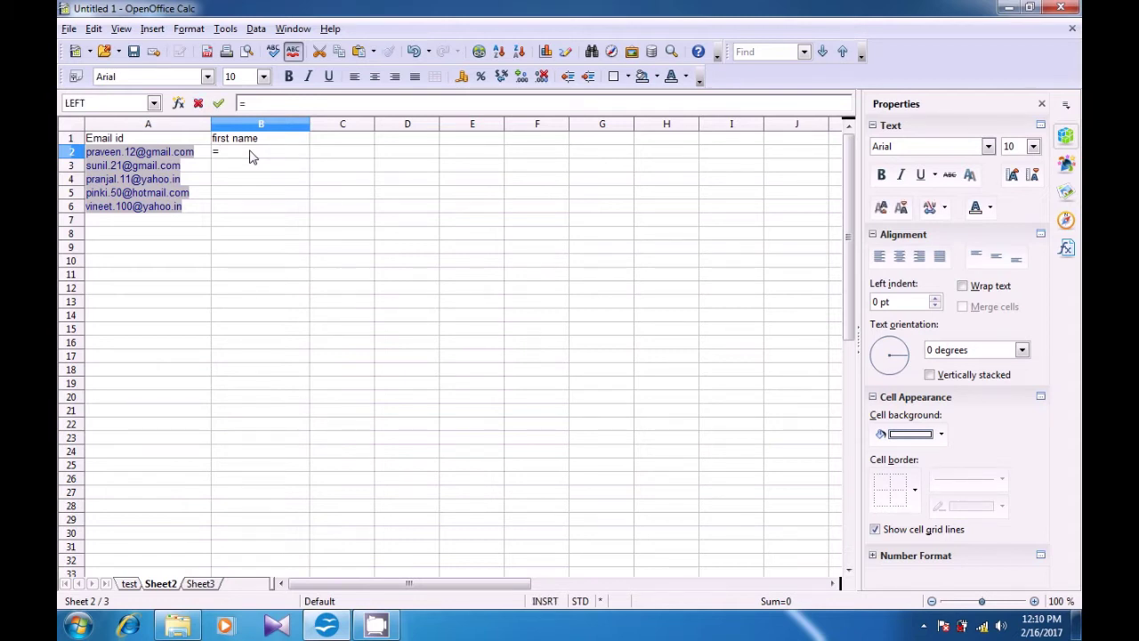
pyautogui.write('left(')
pyautogui.click(206, 157)
pyautogui.write(';find')
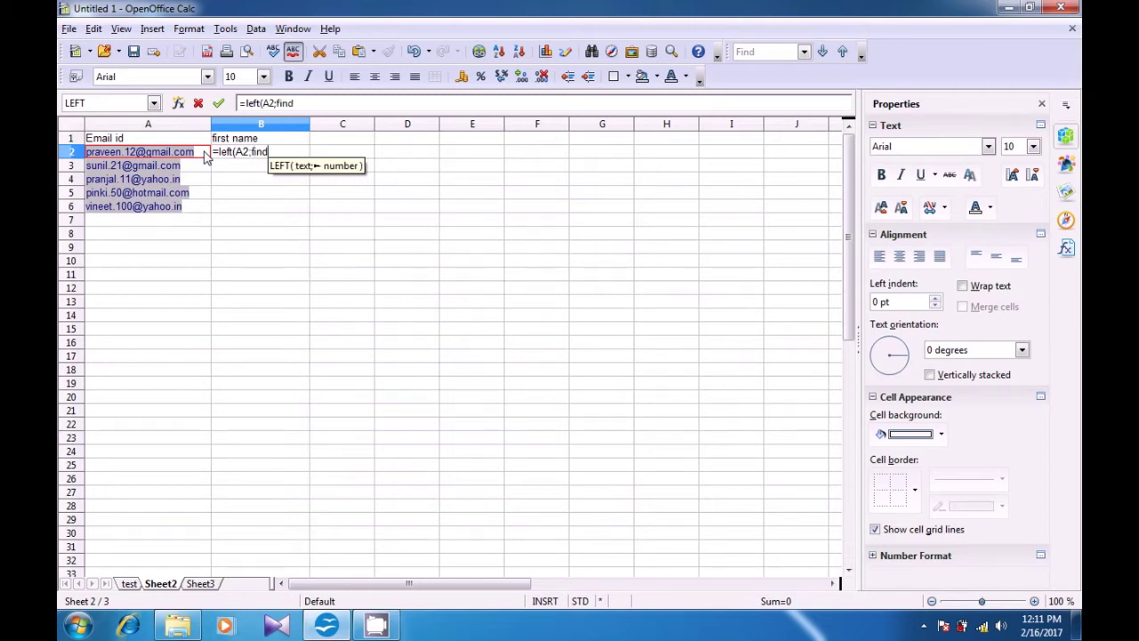
pyautogui.write('(')
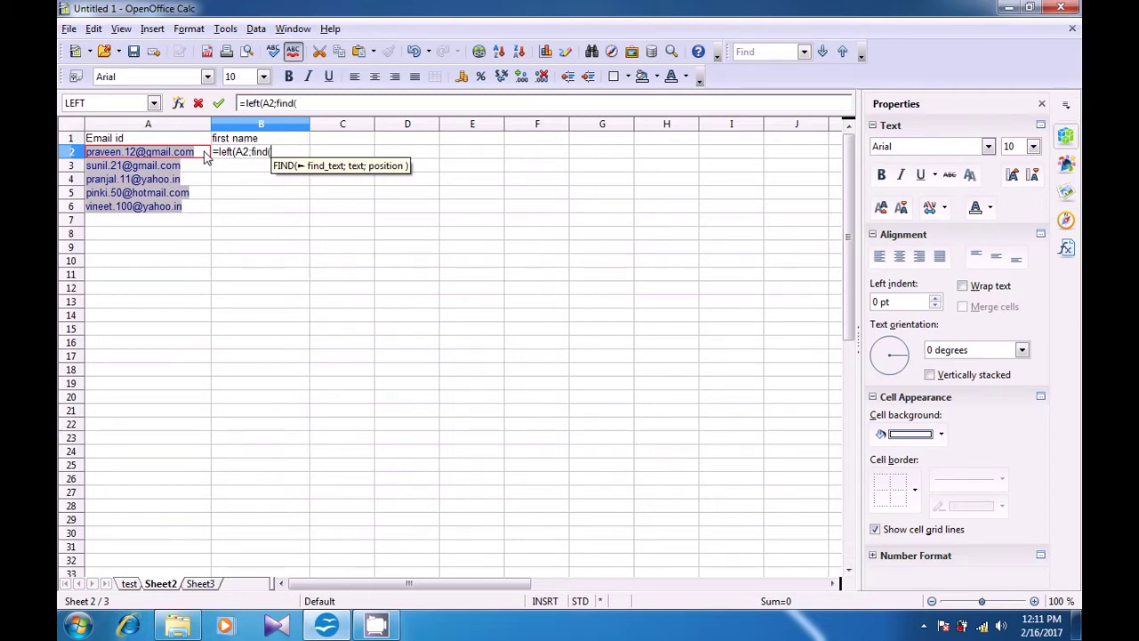
pyautogui.write('".')
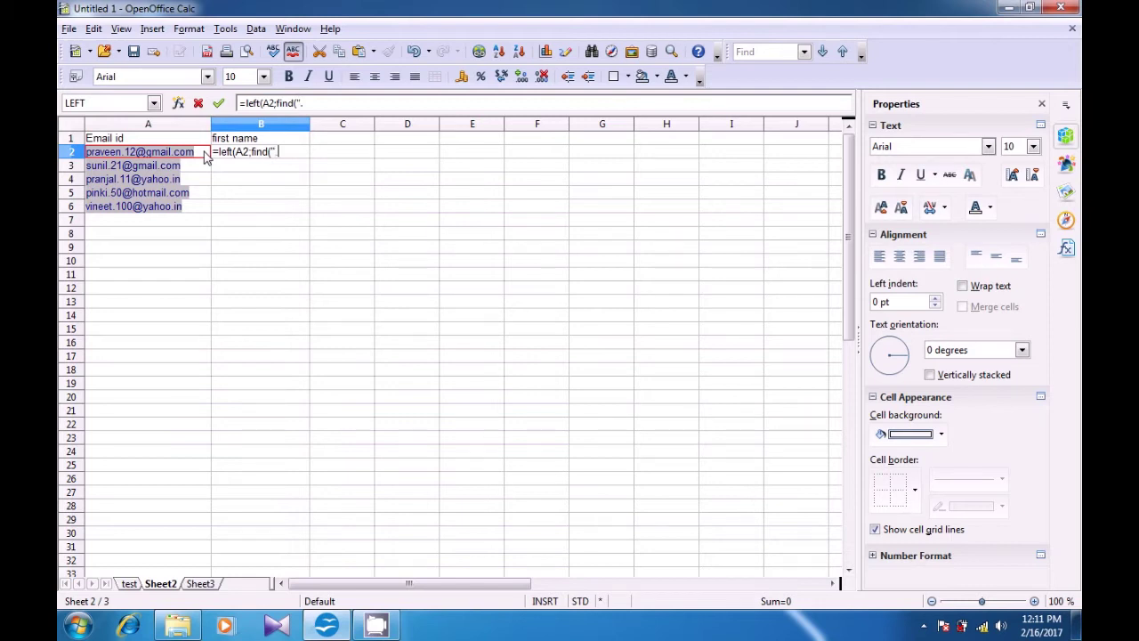
pyautogui.write('";')
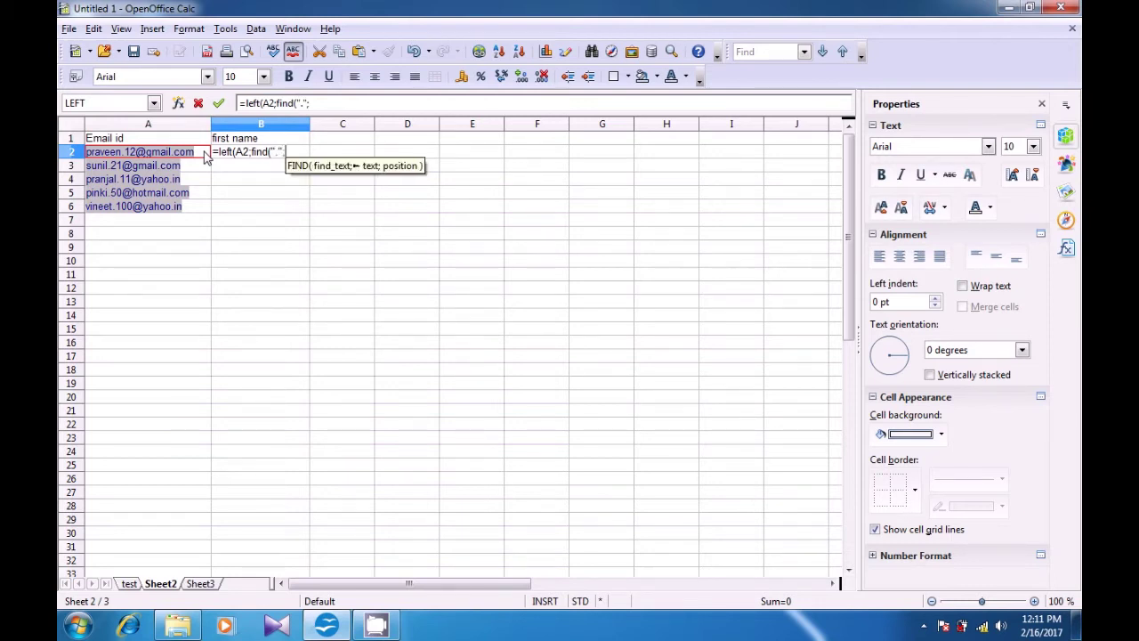
pyautogui.click(207, 153)
pyautogui.write(')')
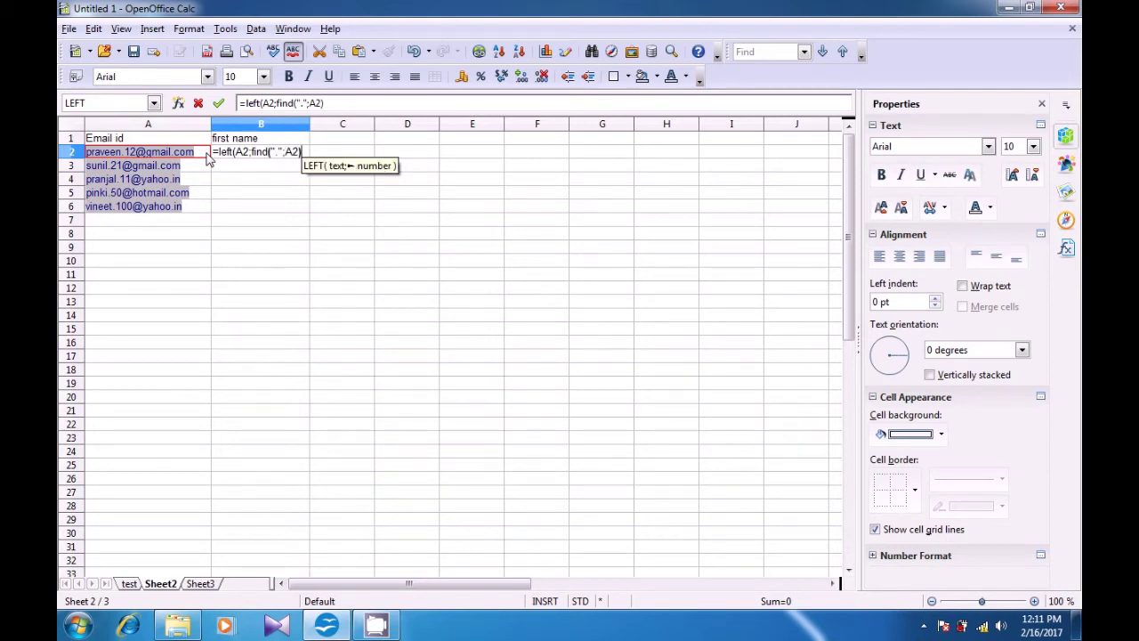
pyautogui.write('-1')
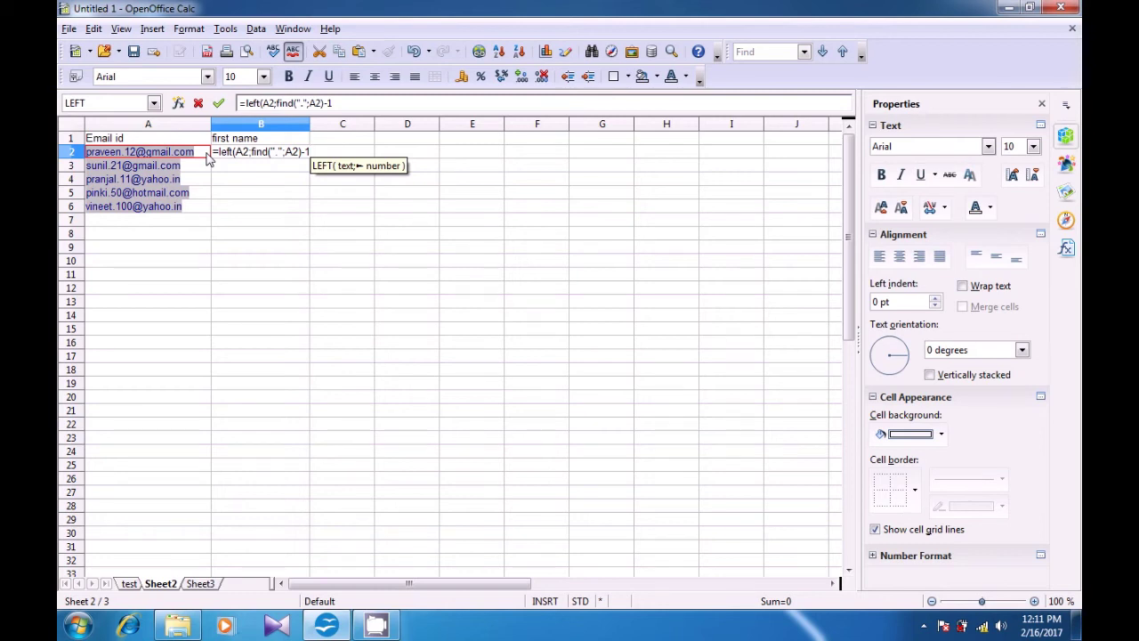
pyautogui.write(')')
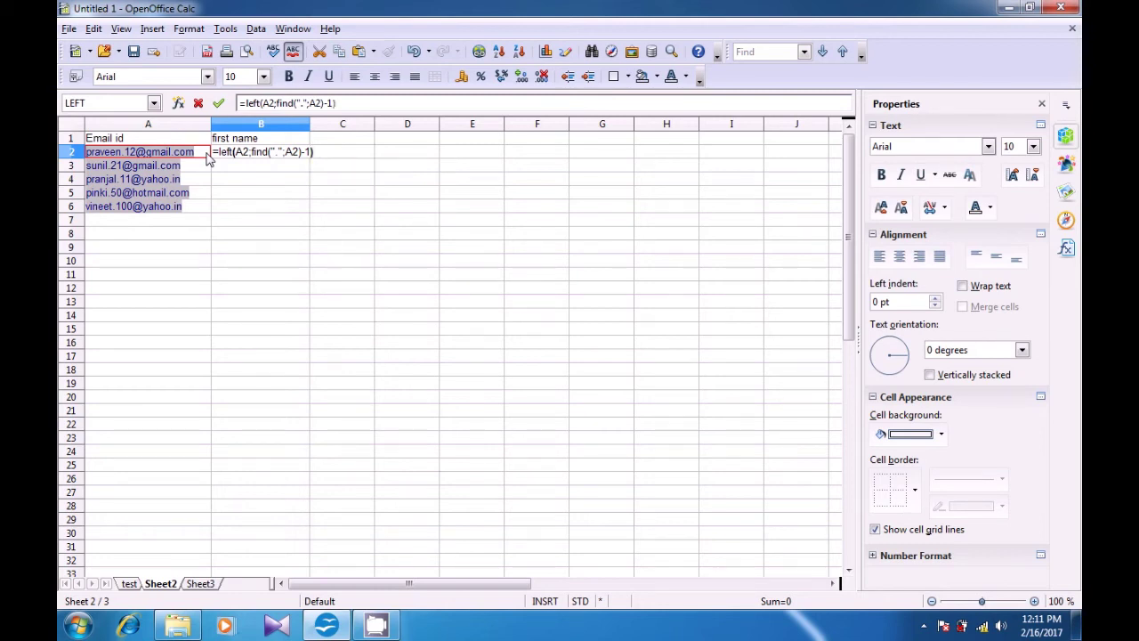
pyautogui.press('Return')
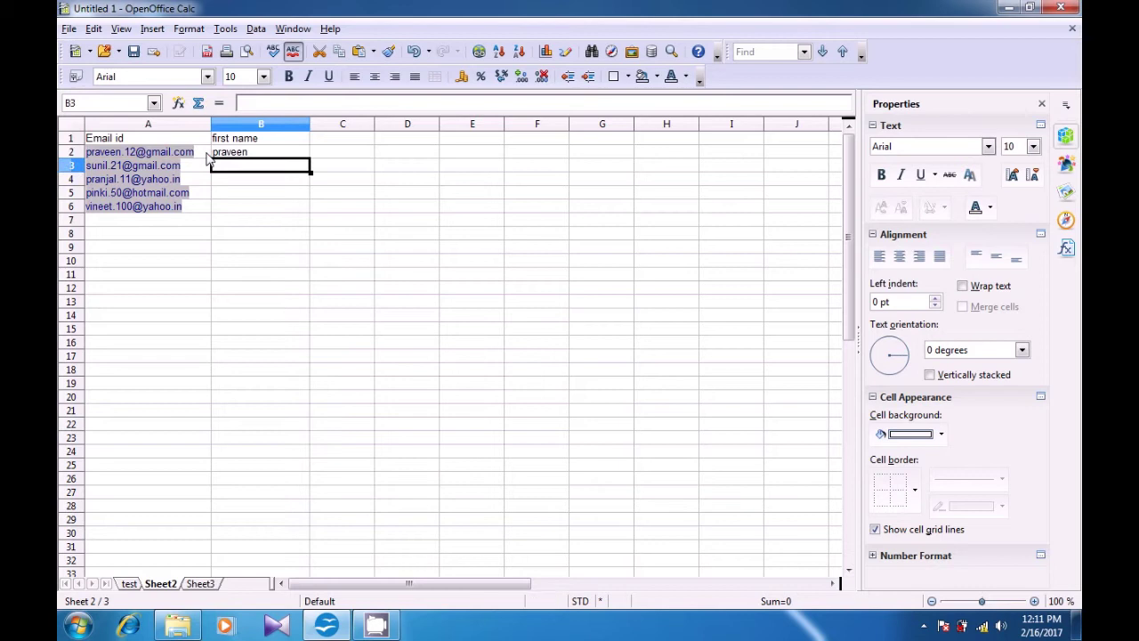
# - Fill the first-name formula from B2 down to B6 and check the filled cells
pyautogui.click(267, 155)
pyautogui.moveTo(310, 157); pyautogui.dragTo(311, 213)
pyautogui.click(268, 250)
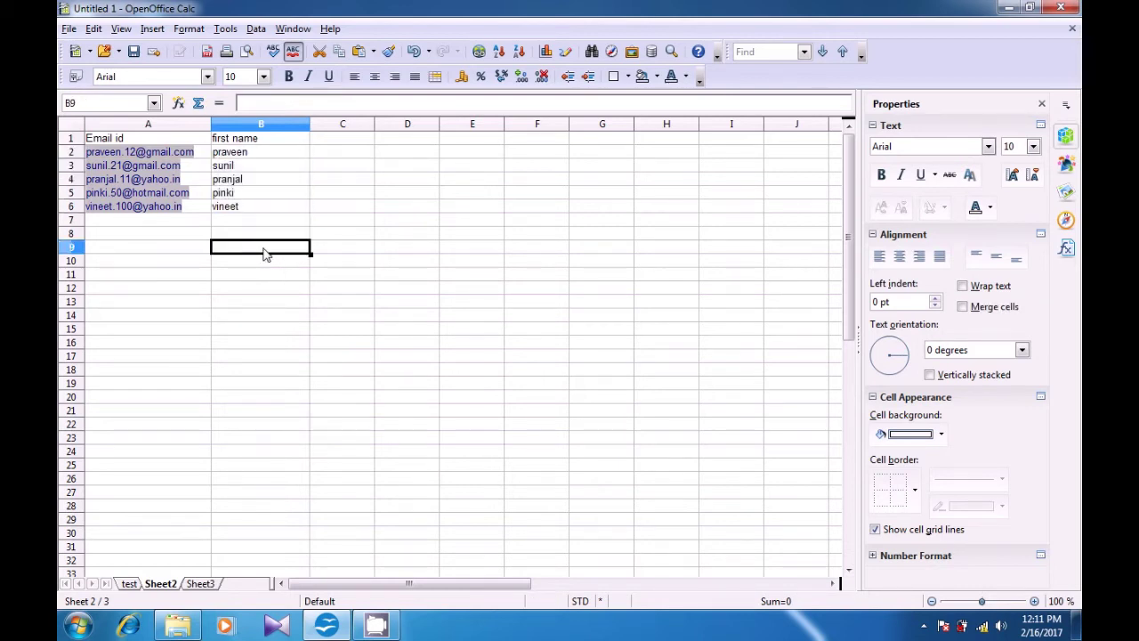
pyautogui.click(228, 169)
pyautogui.click(236, 179)
pyautogui.click(238, 193)
pyautogui.click(240, 207)
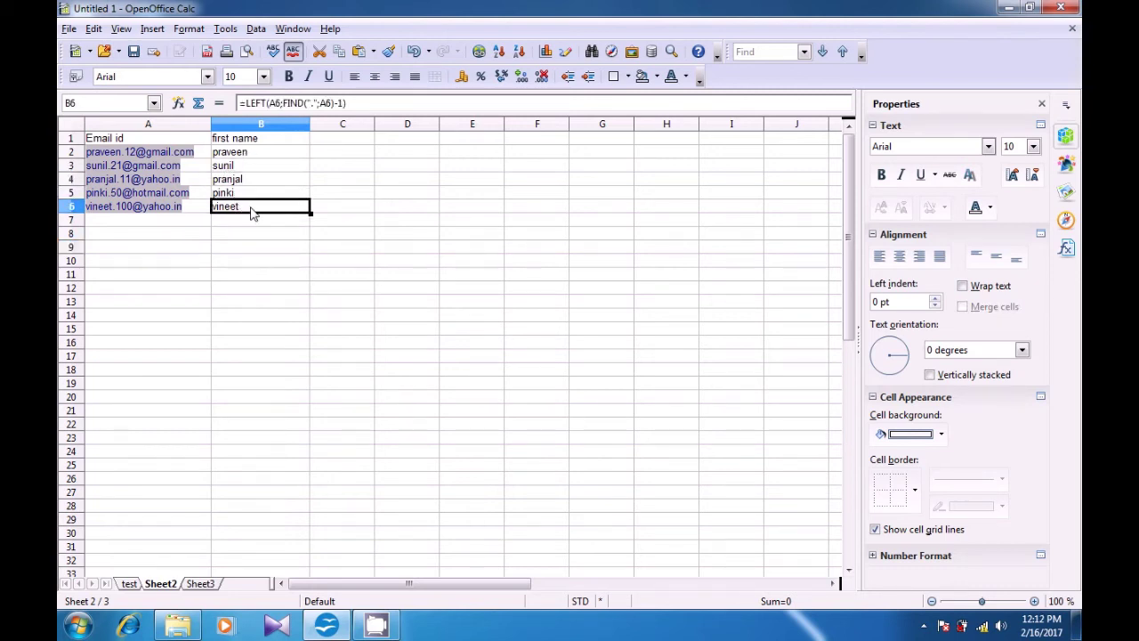
pyautogui.click(254, 223)
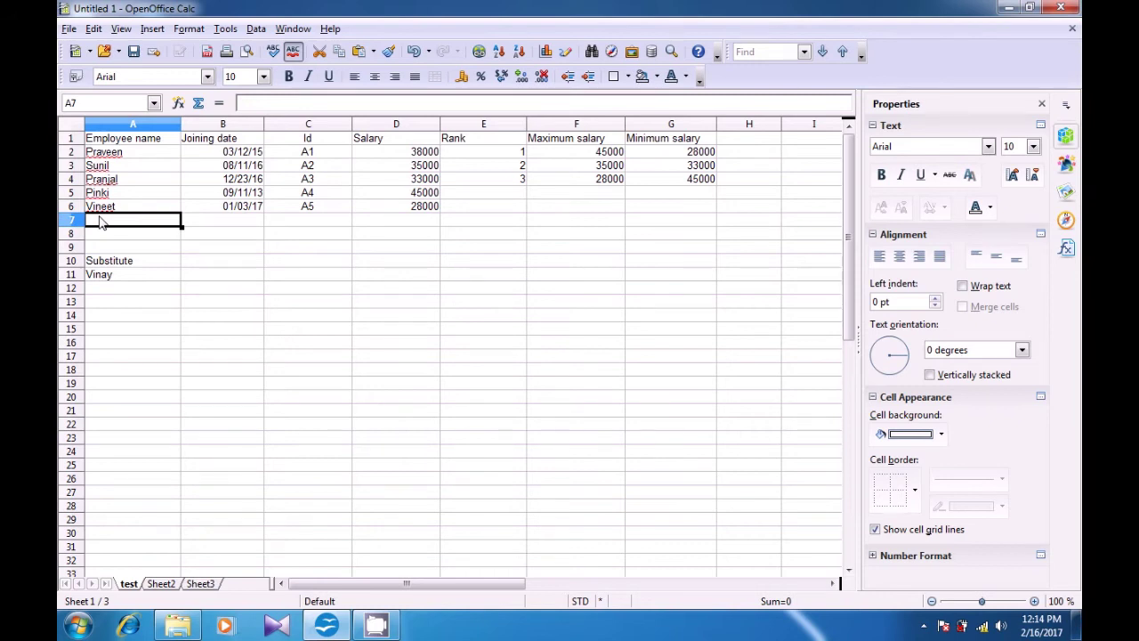
# - Enter the first employee's name again in A7 of the test sheet and extend the joining date from B6 into B7
pyautogui.write('Pr')
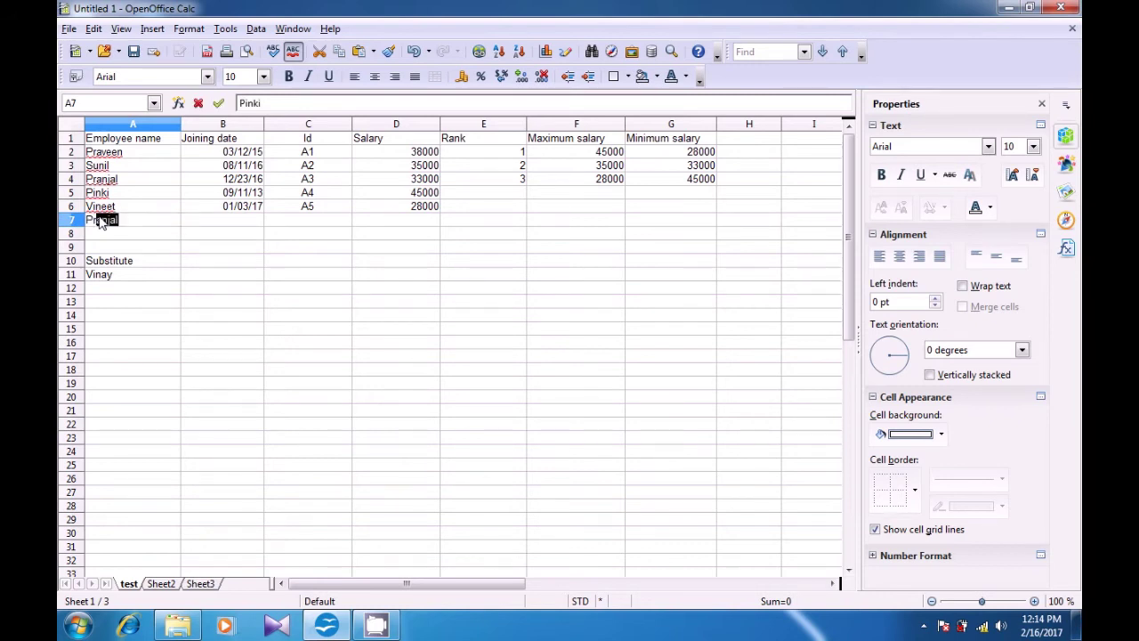
pyautogui.write('a')
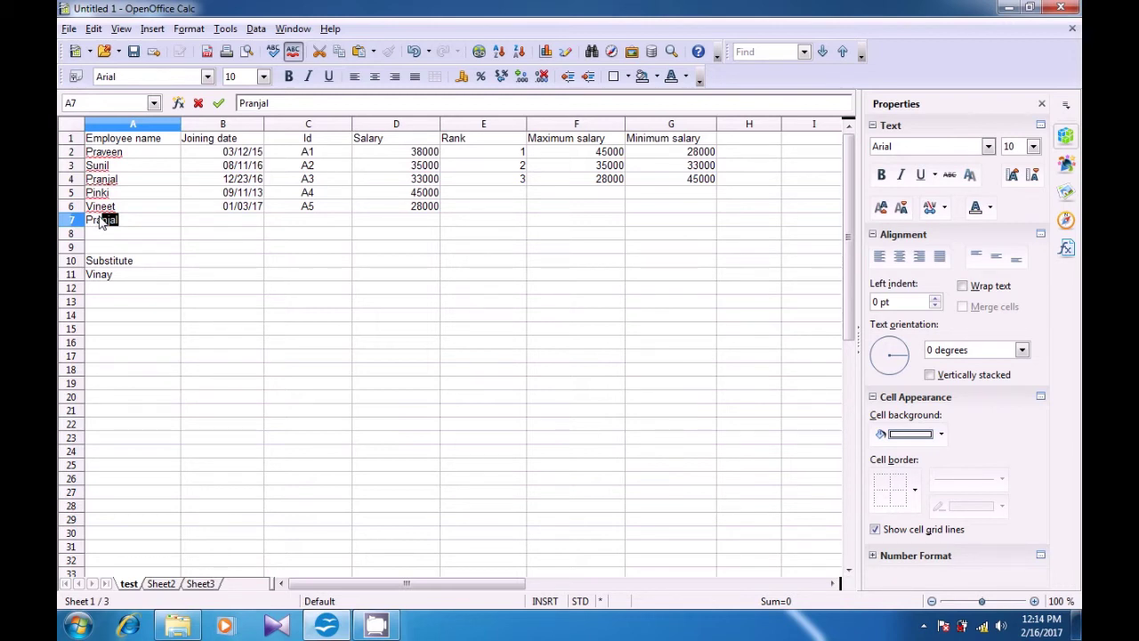
pyautogui.hotkey('ctrl', 'Tab')
pyautogui.press('Return')
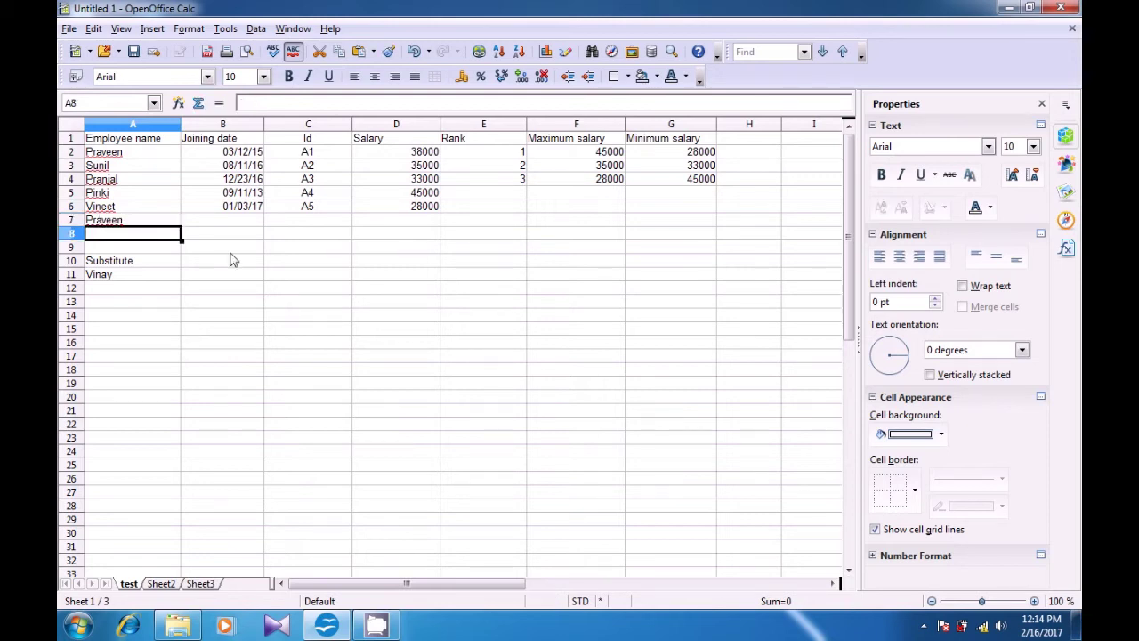
pyautogui.click(252, 212)
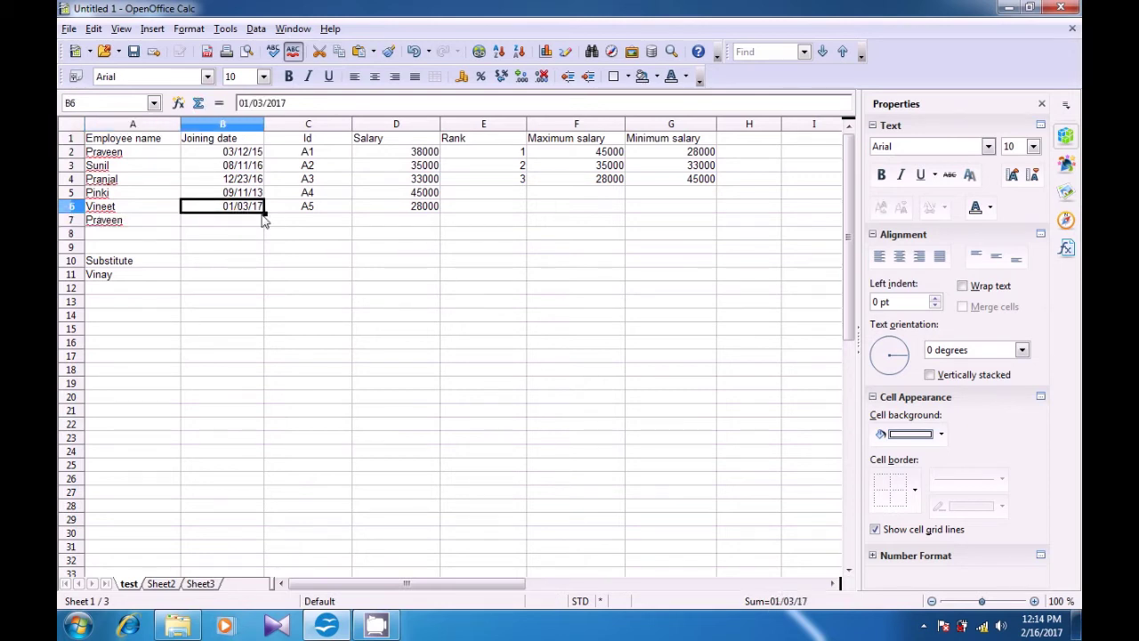
pyautogui.moveTo(264, 214); pyautogui.dragTo(264, 225)
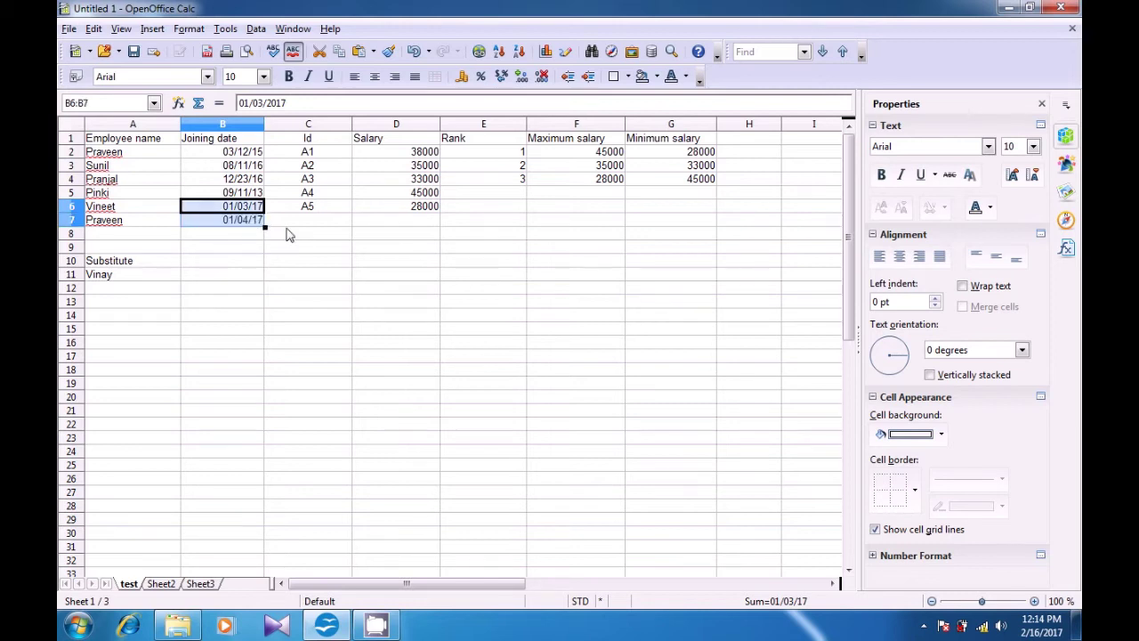
# - Enter the same Id as in C2 in cell C7, center it horizontally, and compare it with C2
pyautogui.click(308, 229)
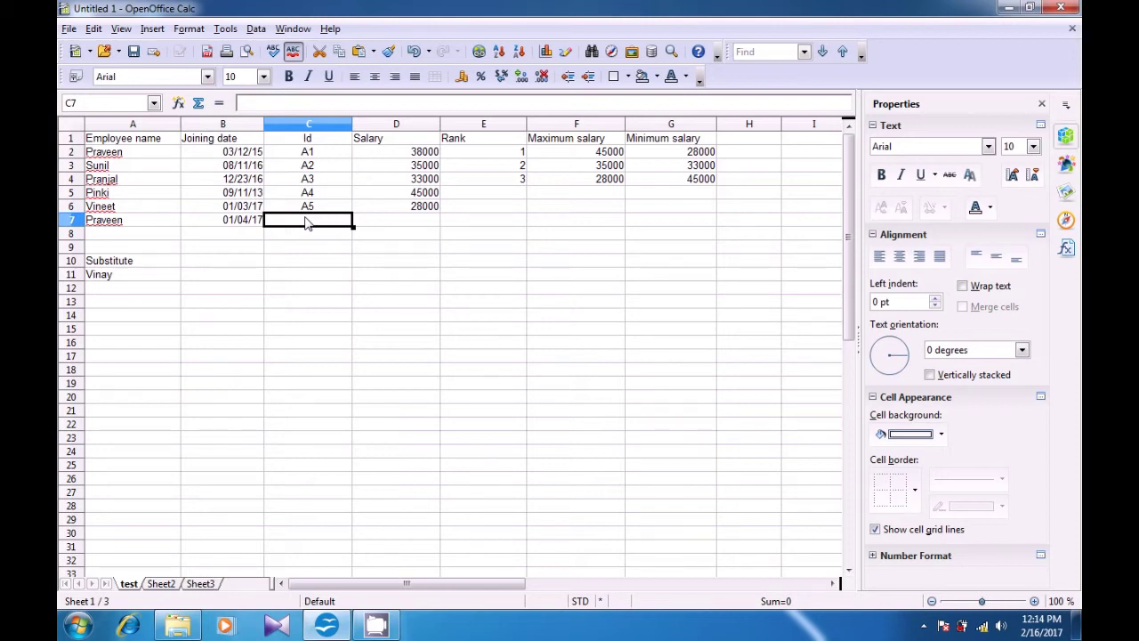
pyautogui.write('A1')
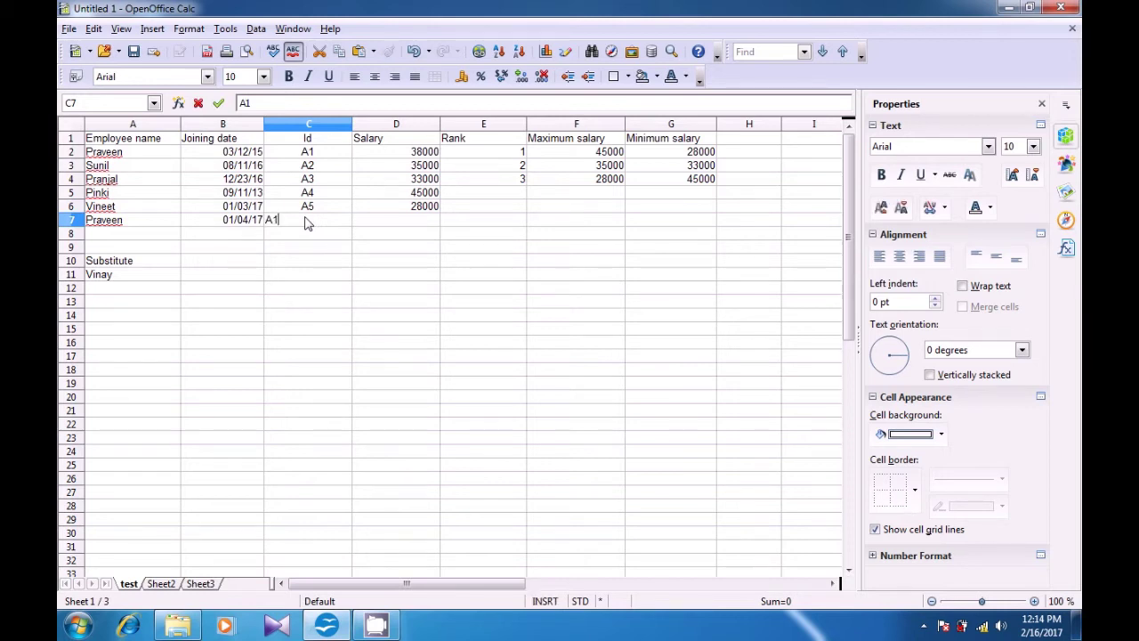
pyautogui.press('Return')
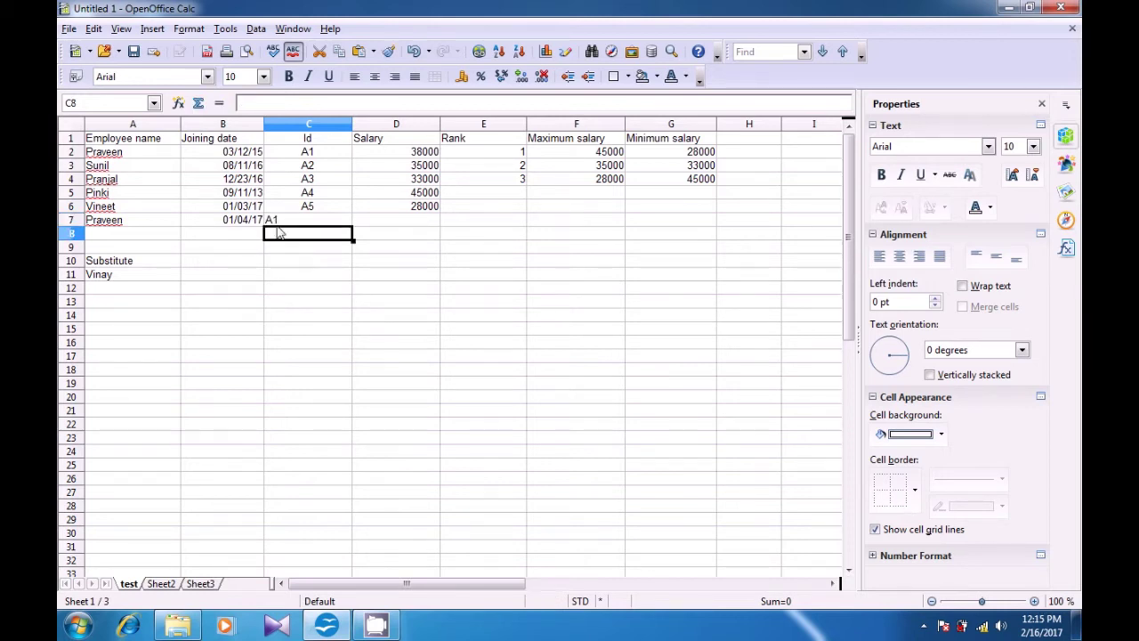
pyautogui.click(276, 222)
pyautogui.click(372, 80)
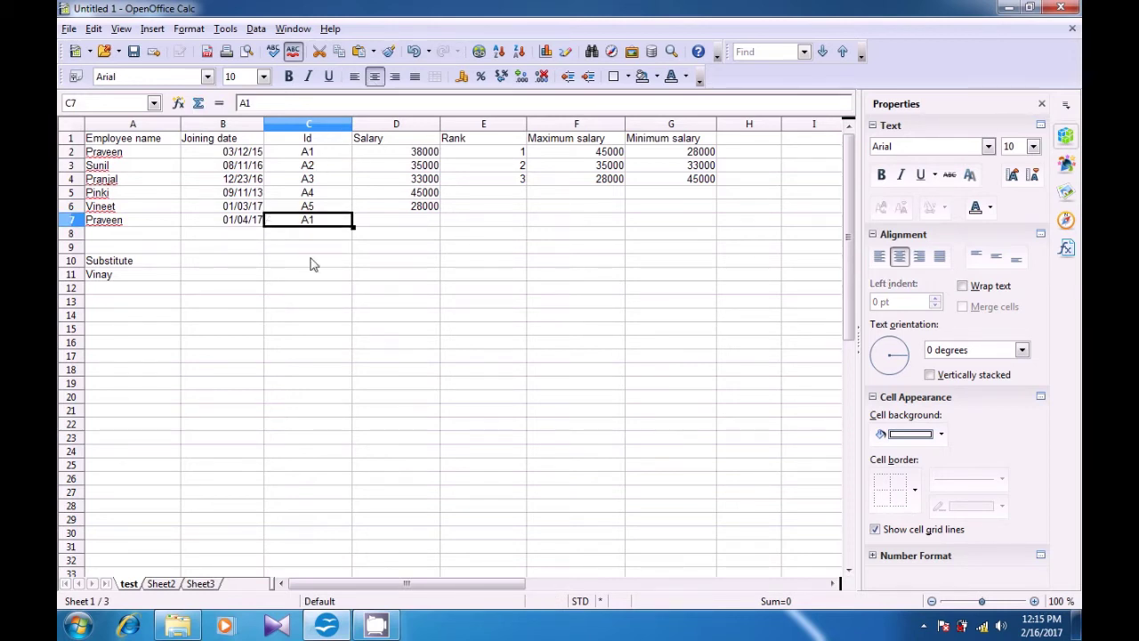
pyautogui.click(309, 259)
pyautogui.click(317, 224)
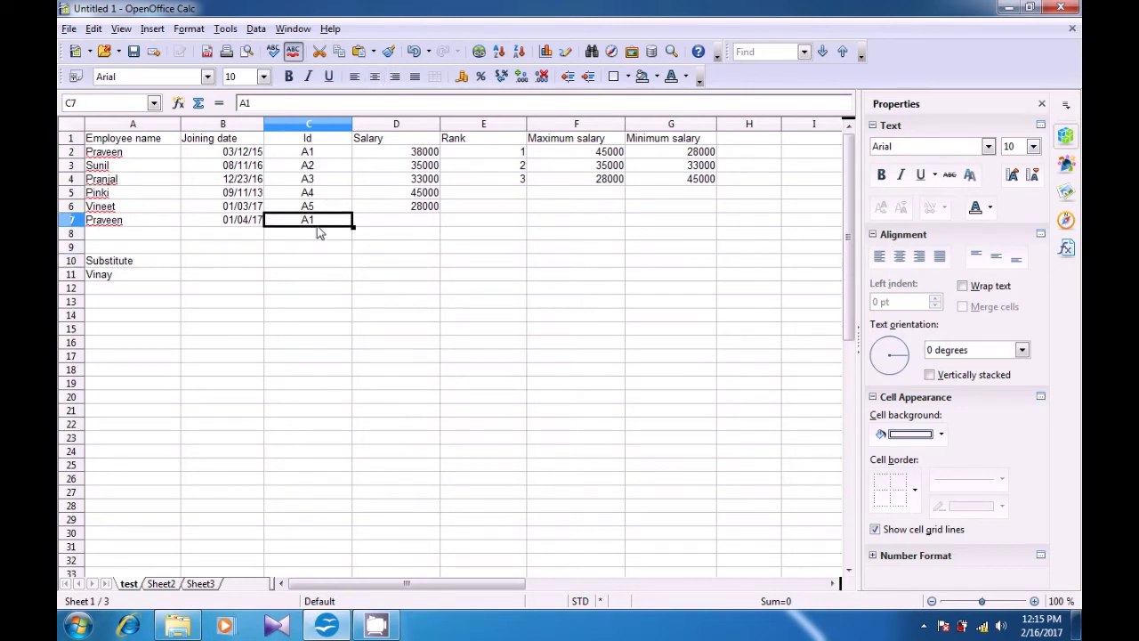
pyautogui.click(316, 155)
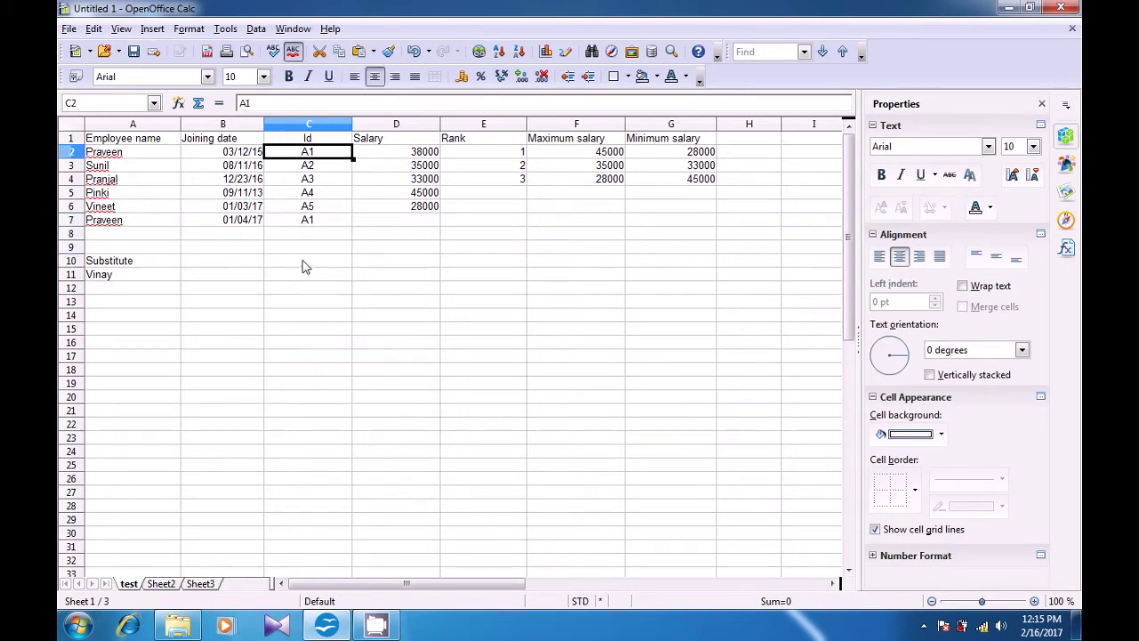
# - Enter a salary of 30000 in cell D7 for the repeated employee
pyautogui.click(410, 222)
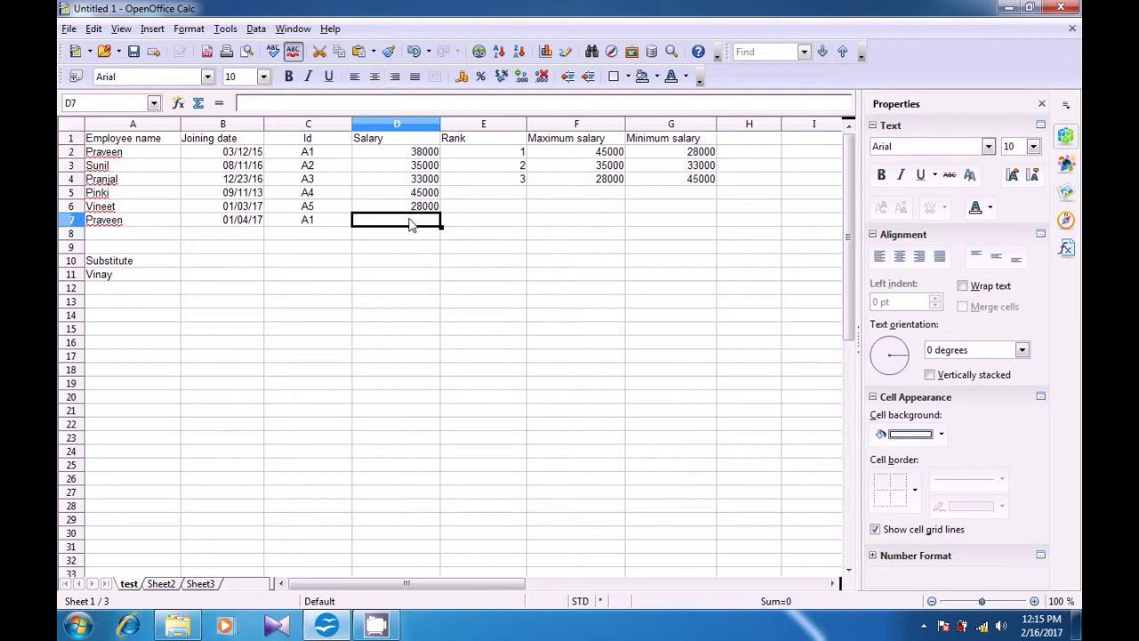
pyautogui.write('30000')
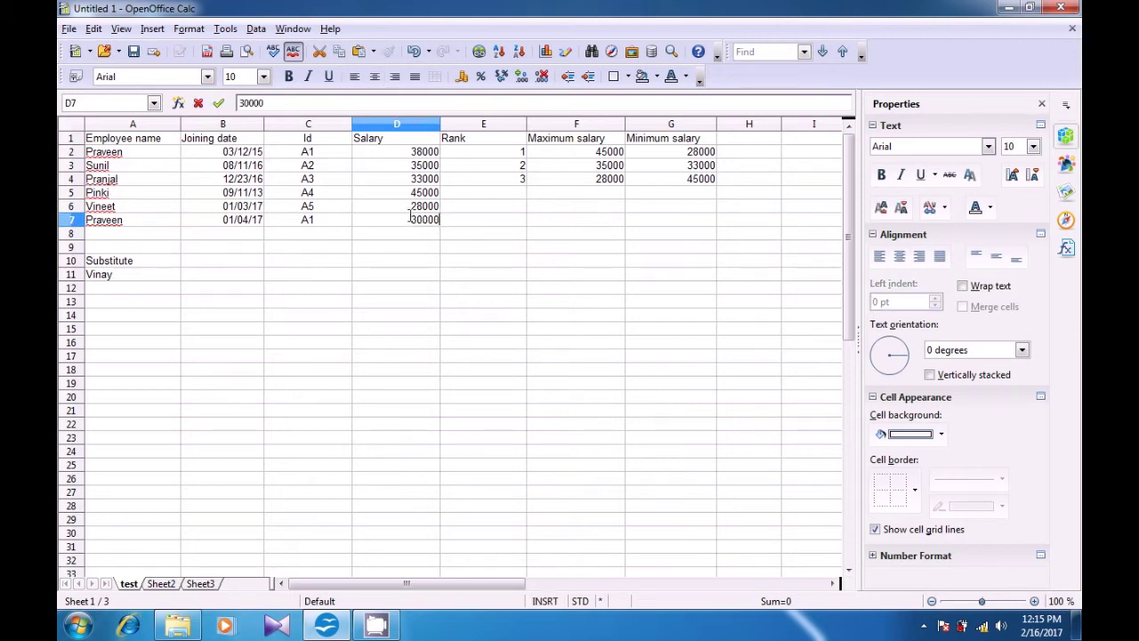
pyautogui.click(410, 285)
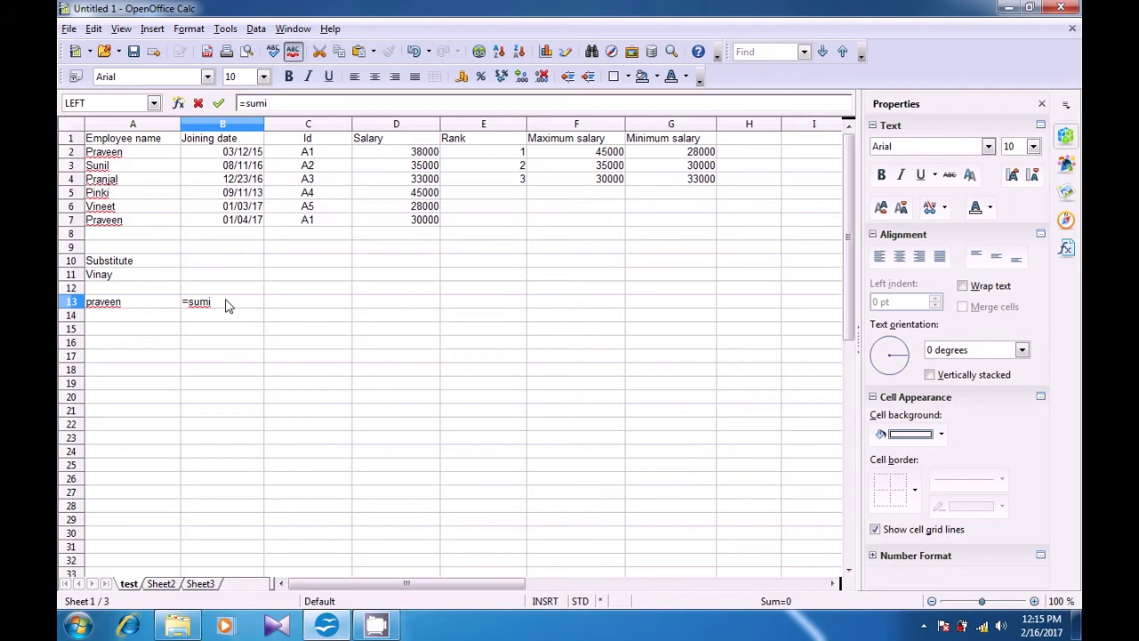
# - Begin a SUMIFS formula in B13 that sums D2:D7 where the names in A2:A7 match A13
pyautogui.click(226, 306)
pyautogui.write('=sumifs(')
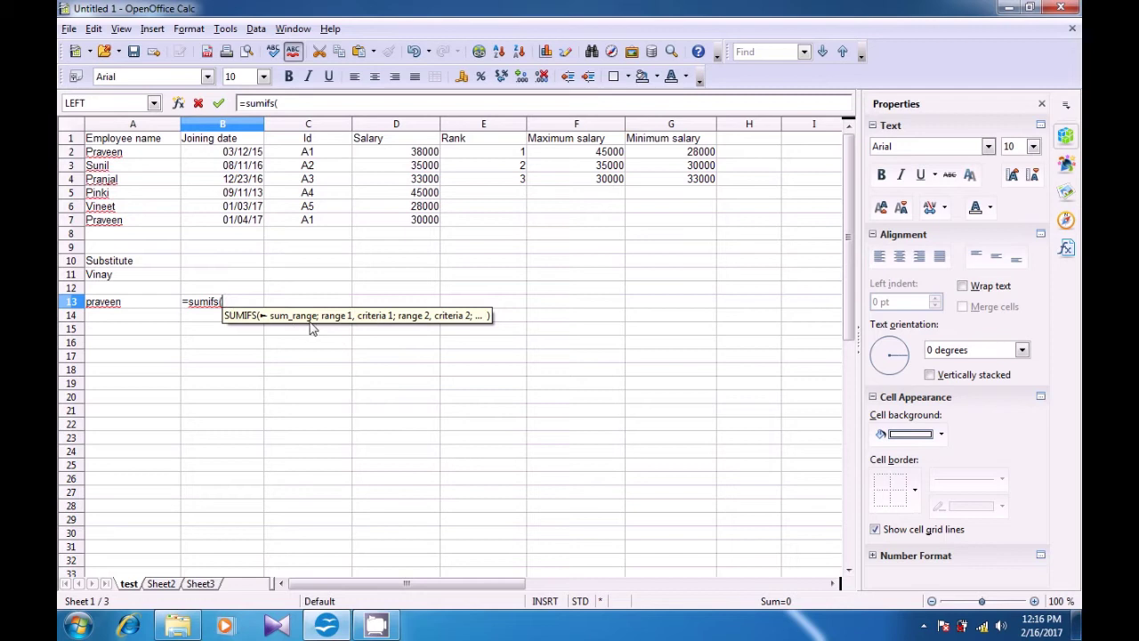
pyautogui.moveTo(414, 157); pyautogui.dragTo(411, 223)
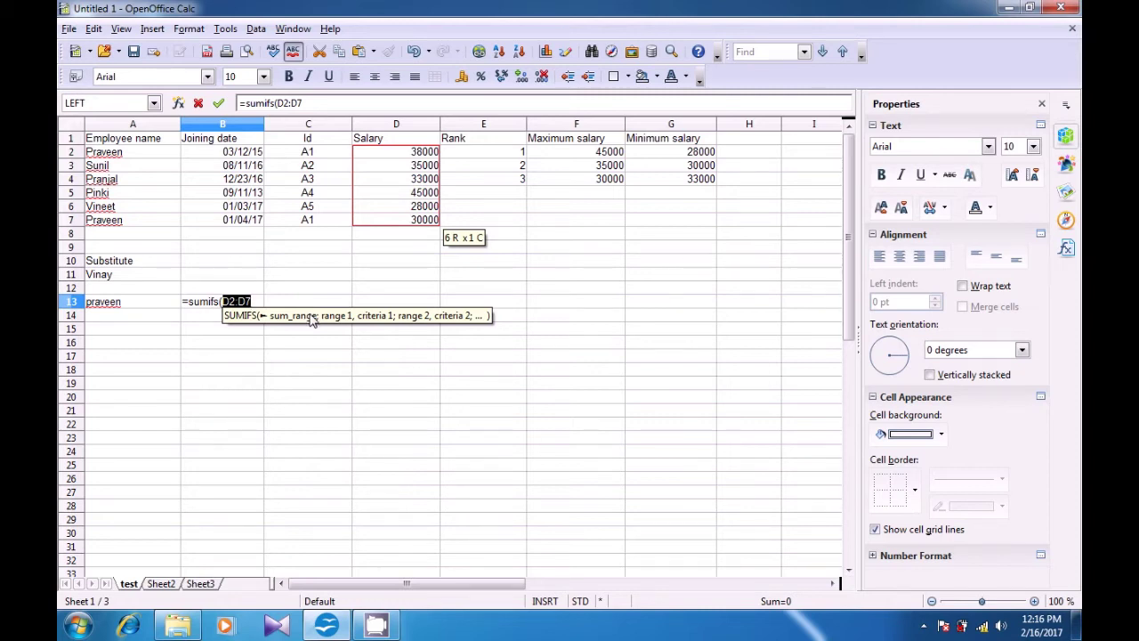
pyautogui.write(';')
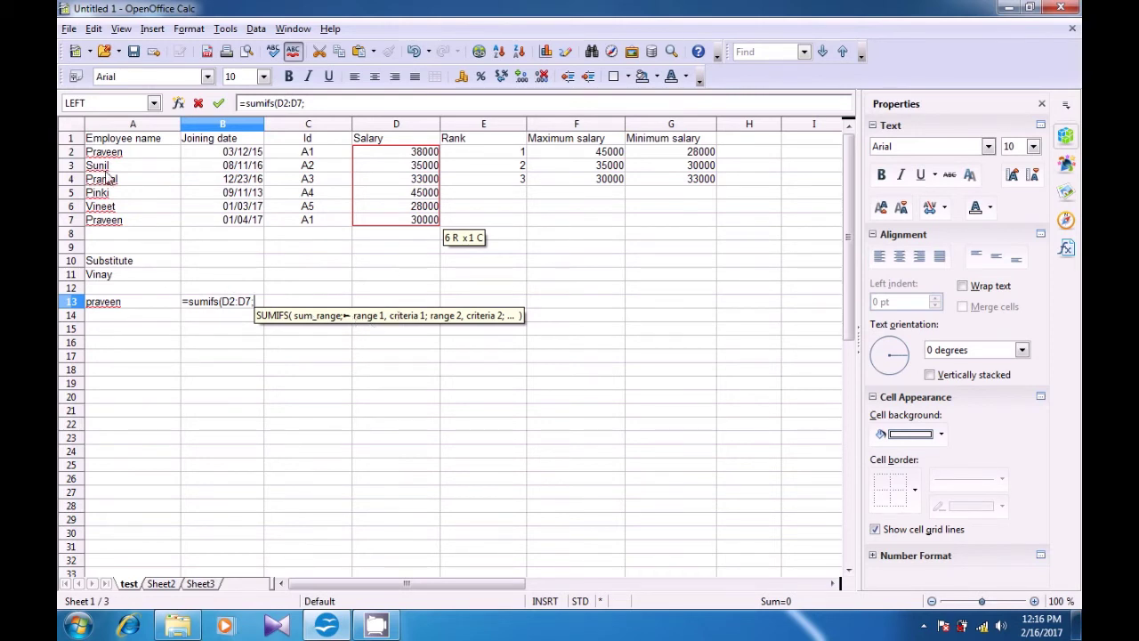
pyautogui.moveTo(114, 152); pyautogui.dragTo(114, 221)
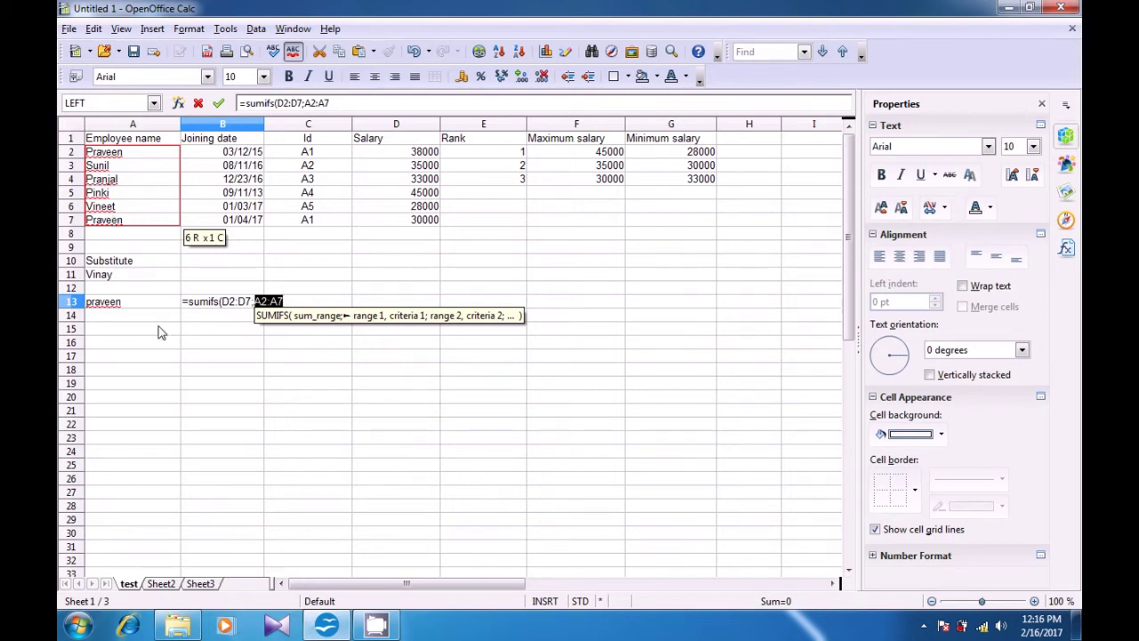
pyautogui.write(';')
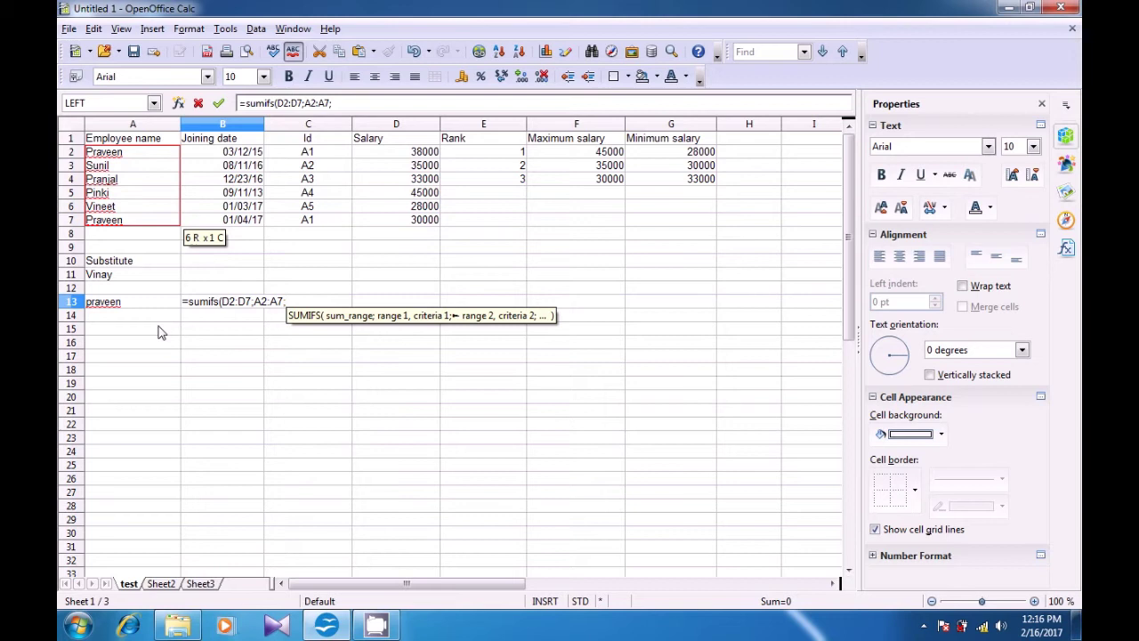
pyautogui.click(105, 303)
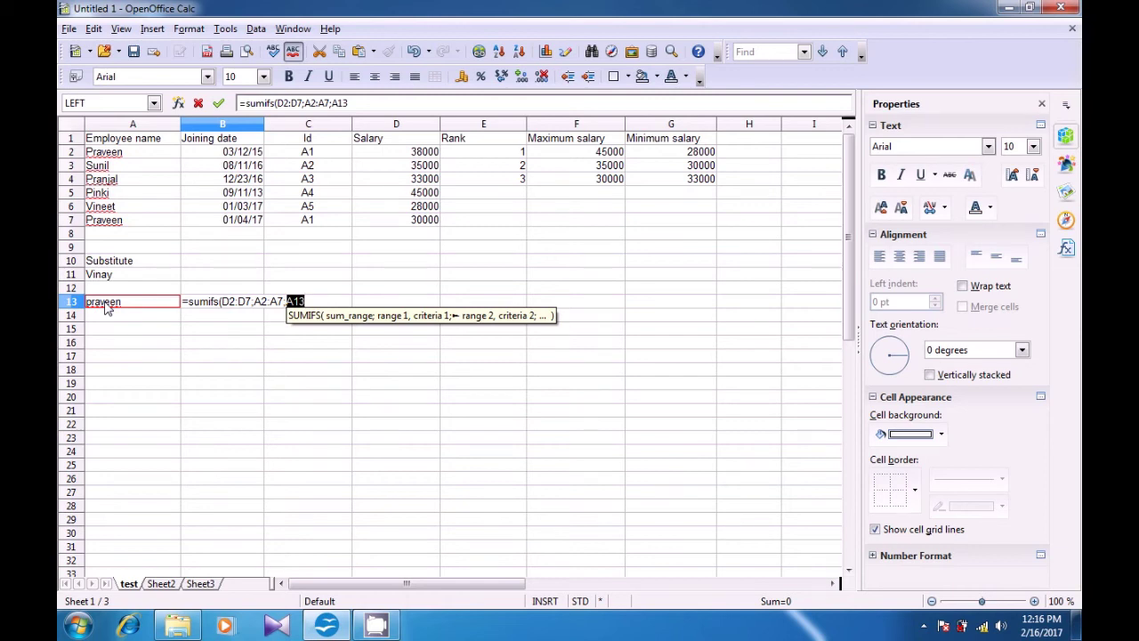
pyautogui.write(';')
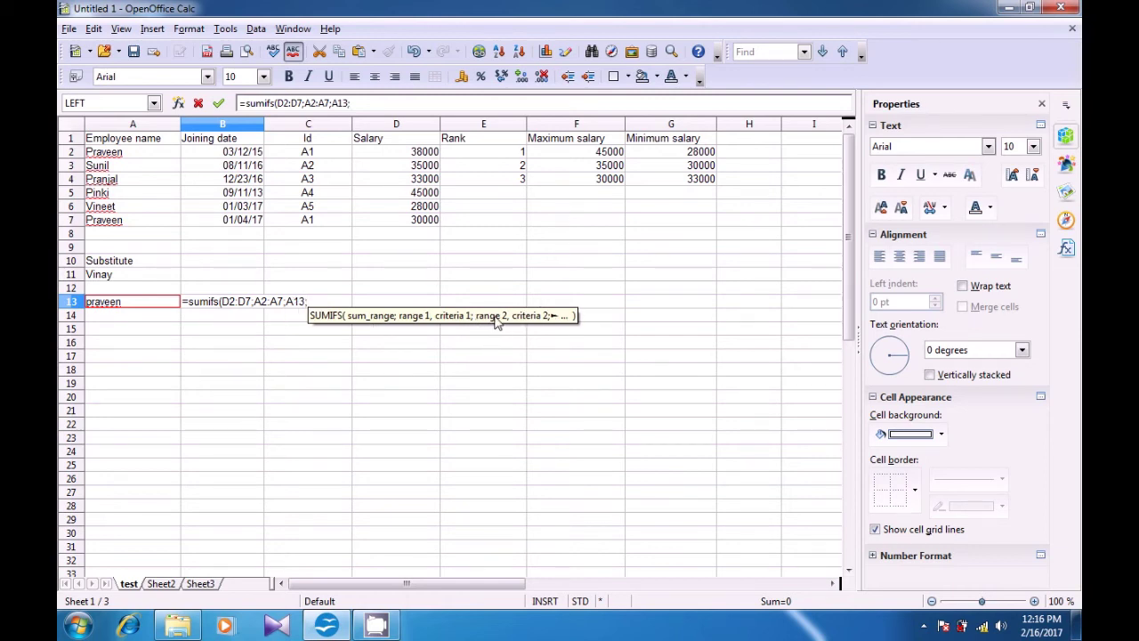
# - Add the Id range C2:C7 with C2 as the second criterion and complete the SUMIFS formula
pyautogui.moveTo(308, 155); pyautogui.dragTo(312, 221)
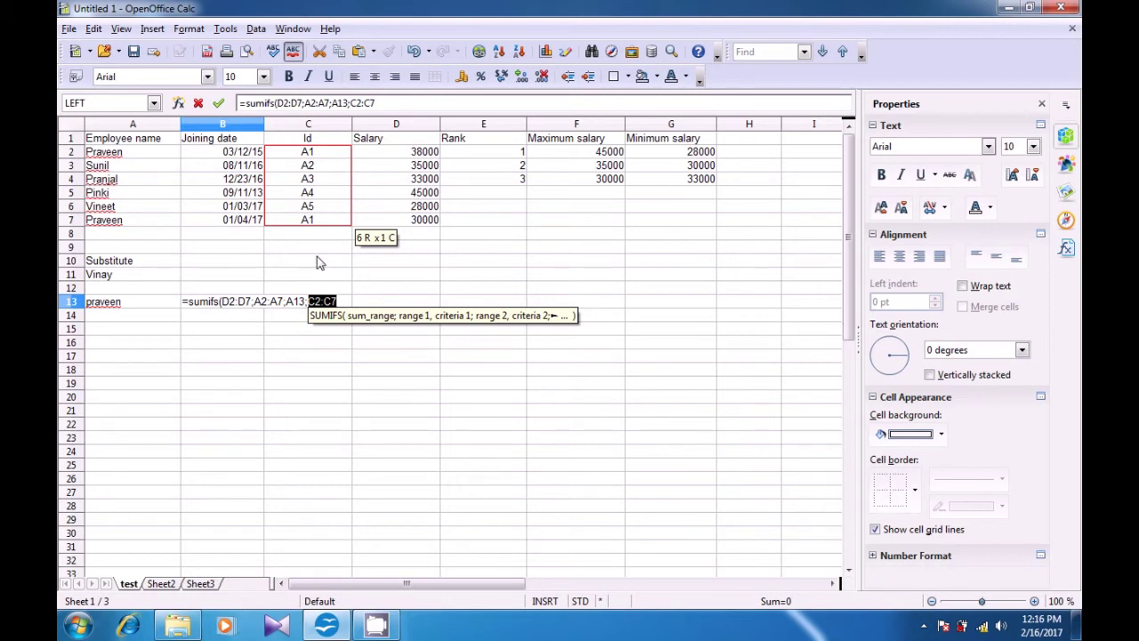
pyautogui.write(';')
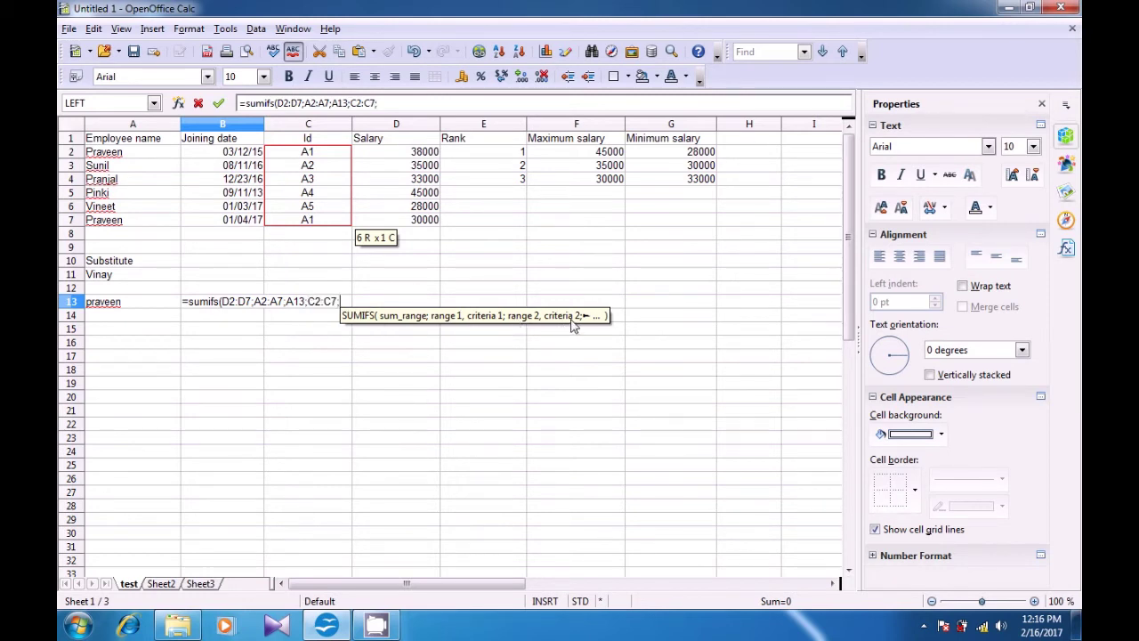
pyautogui.click(308, 154)
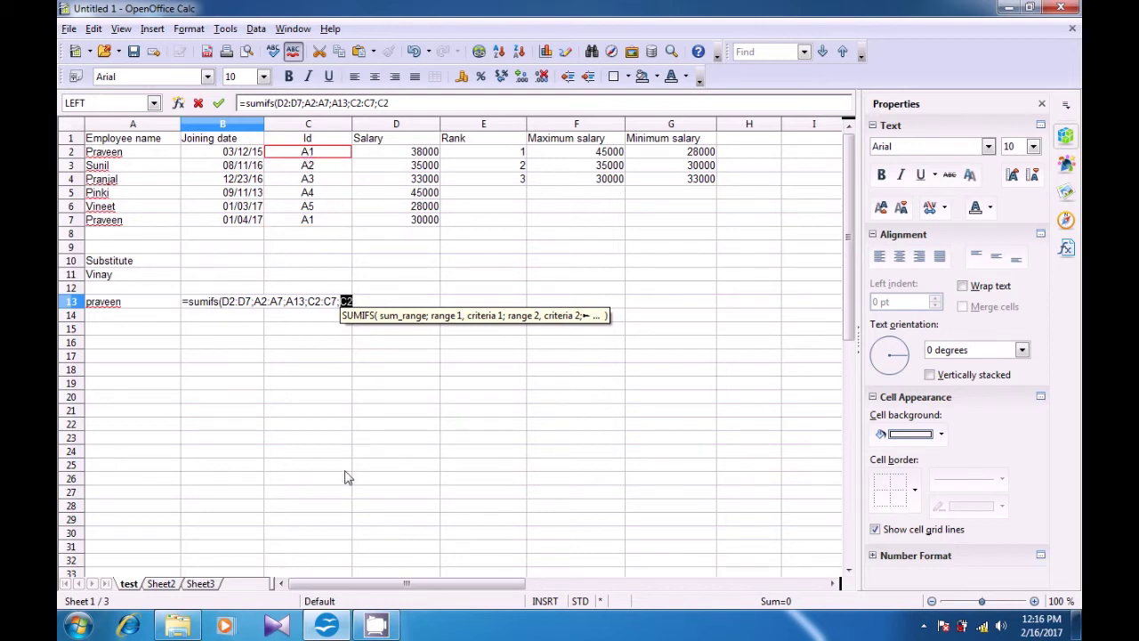
pyautogui.write(')')
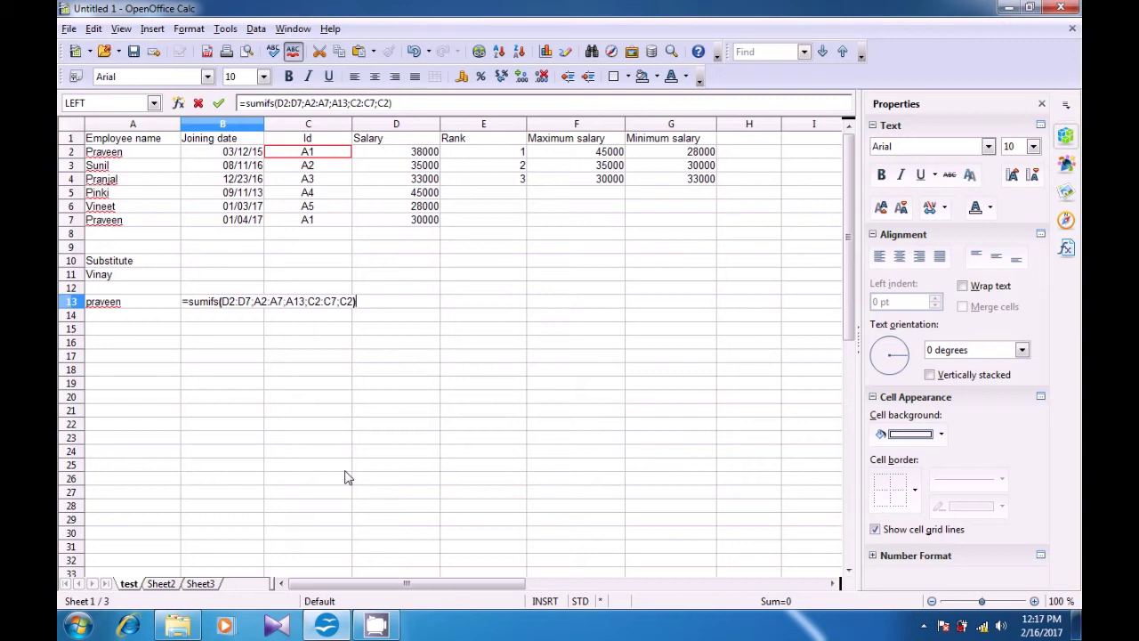
pyautogui.press('Return')
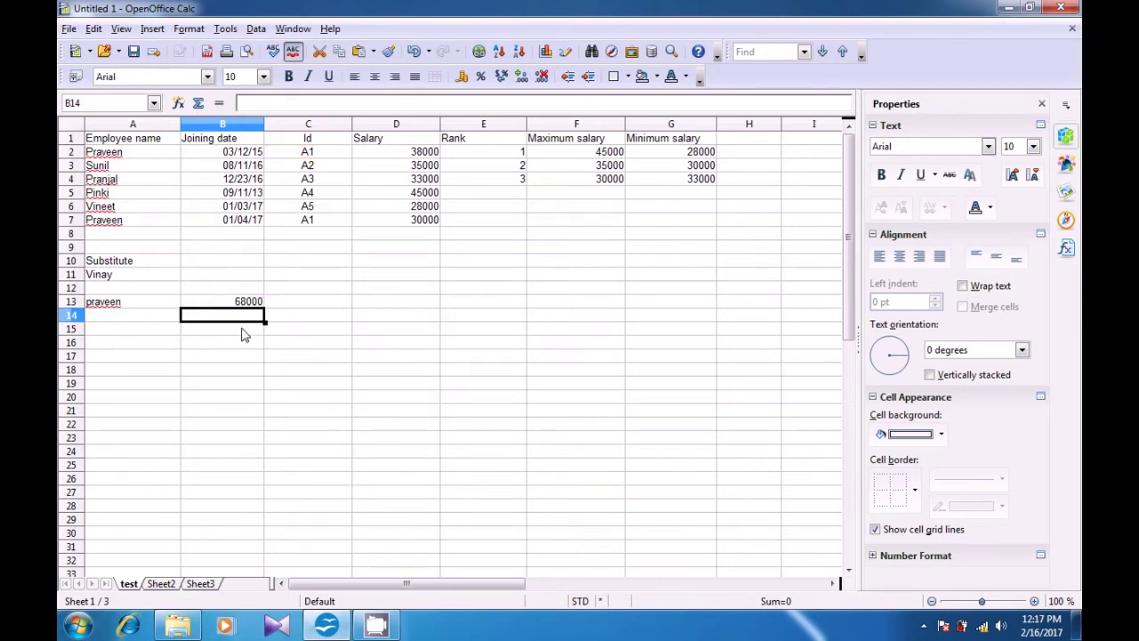
# - Compare the SUMIFS result in B13 with its criterion in A13 and the employee's name and salary in row 2
pyautogui.click(239, 306)
pyautogui.click(124, 306)
pyautogui.click(223, 306)
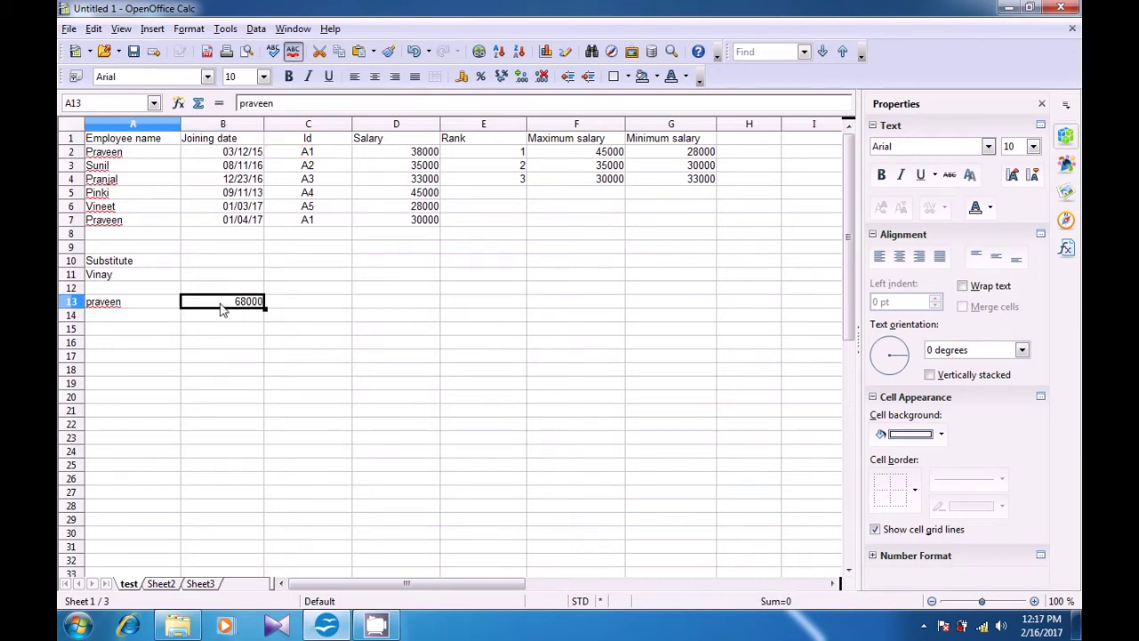
pyautogui.click(103, 153)
pyautogui.click(425, 153)
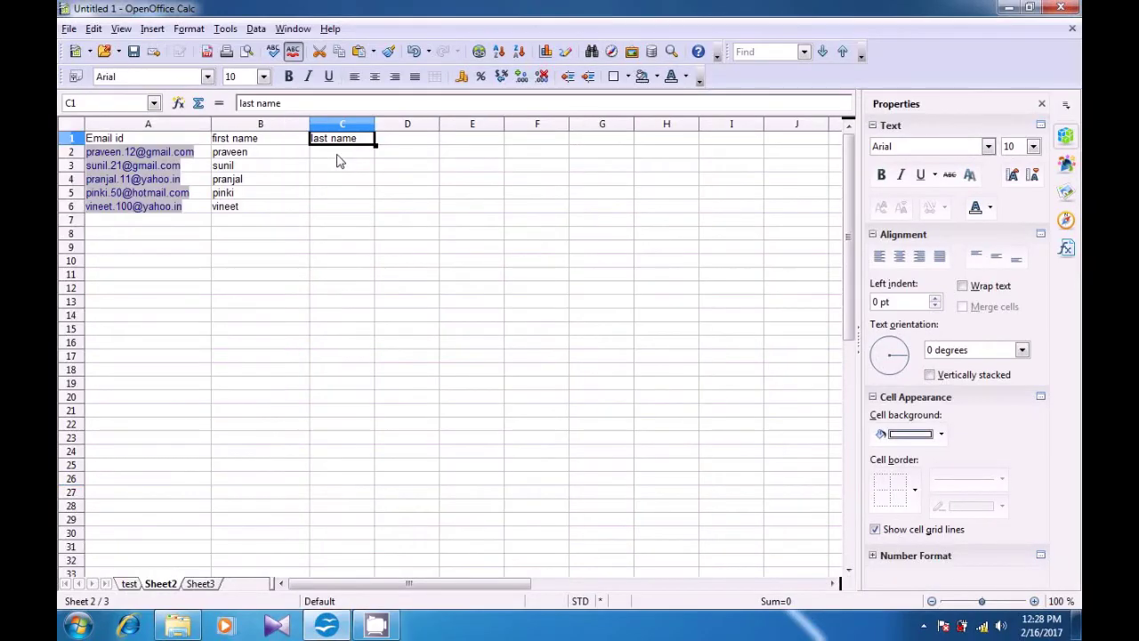
# - Begin a RIGHT formula in C2 of Sheet2, under last name, using the e-mail in A2 as its text
pyautogui.click(339, 157)
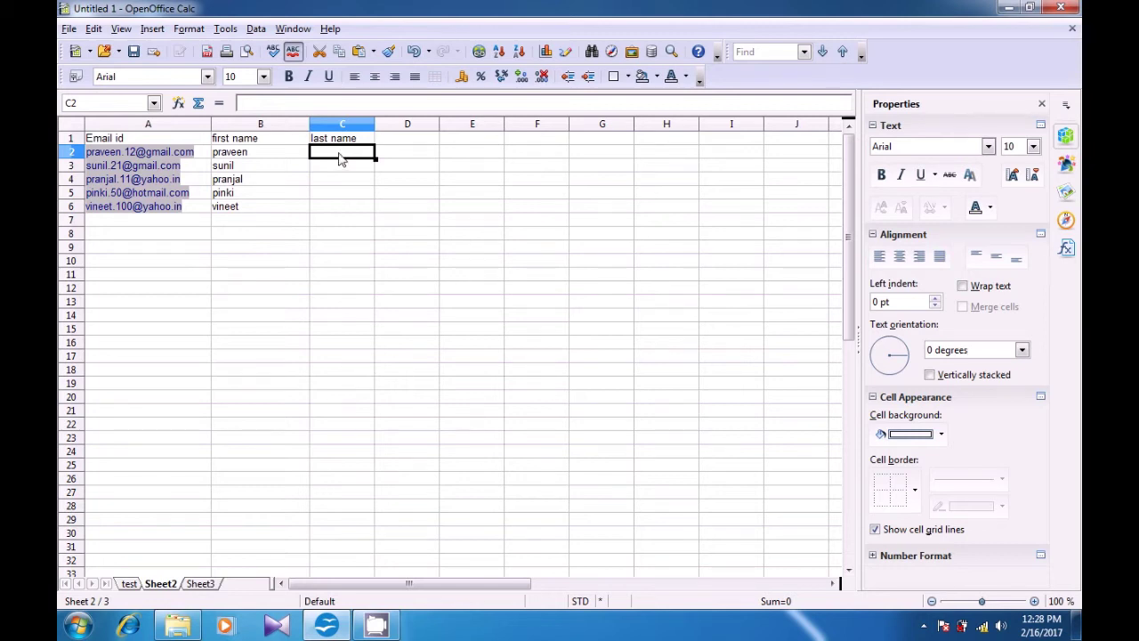
pyautogui.write('=')
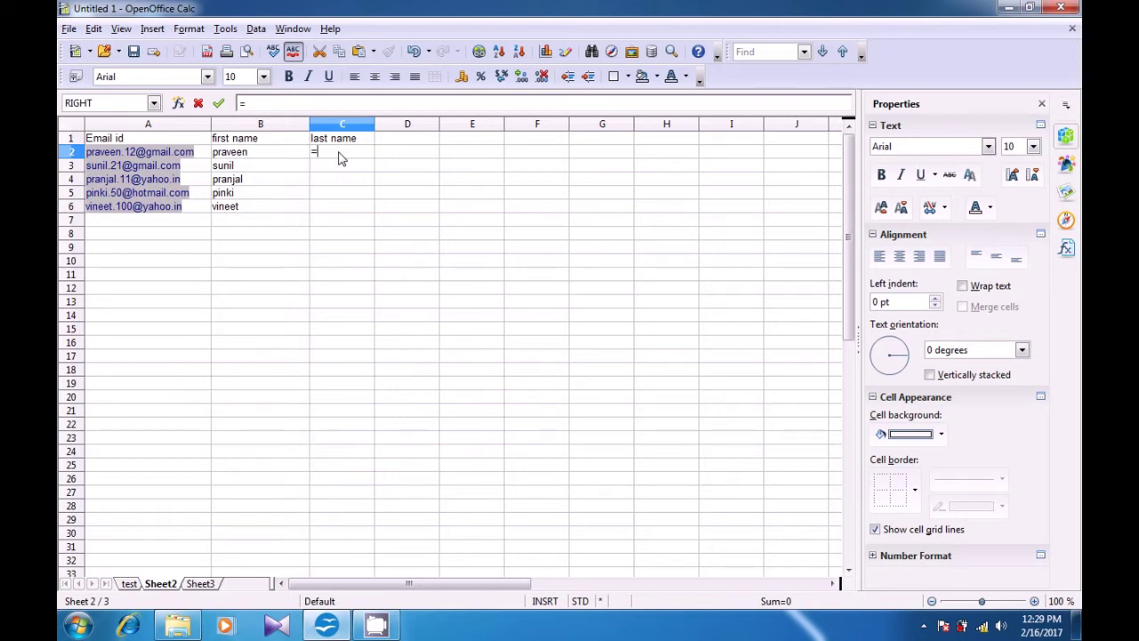
pyautogui.write('rifght')
pyautogui.press('BackSpace')
pyautogui.press('BackSpace')
pyautogui.press('BackSpace')
pyautogui.press('BackSpace')
pyautogui.write('g')
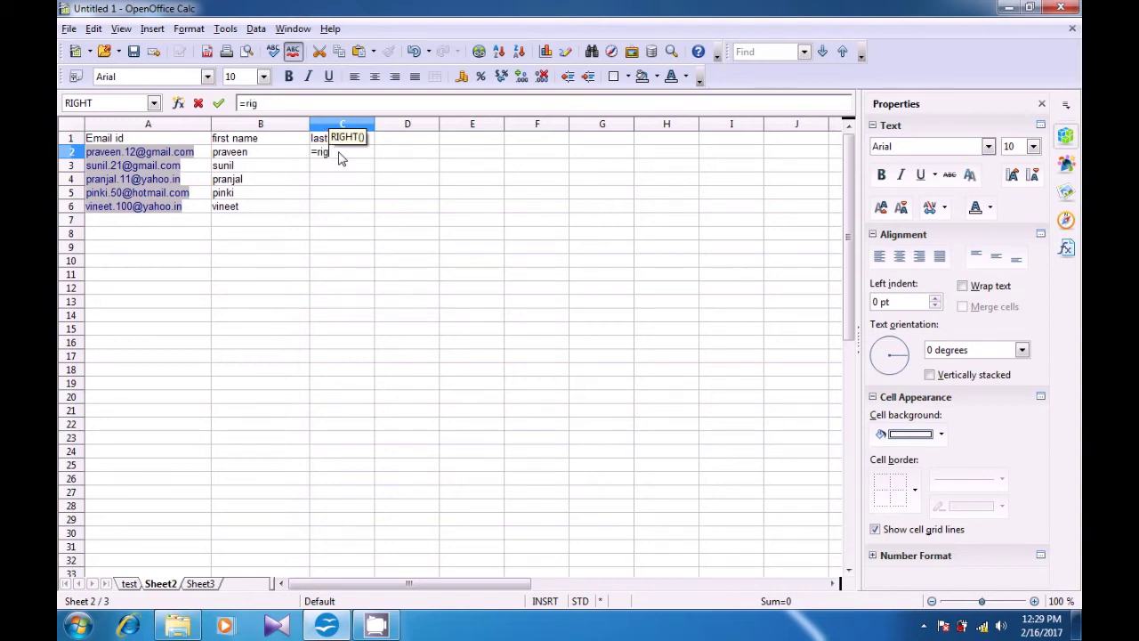
pyautogui.write('ht(')
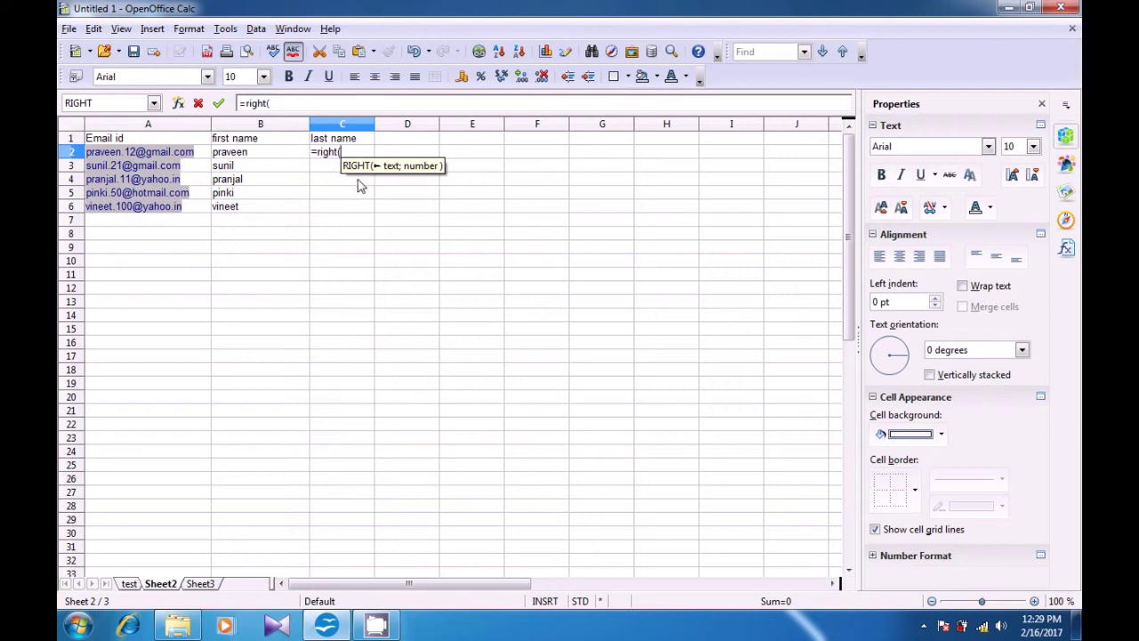
pyautogui.click(203, 155)
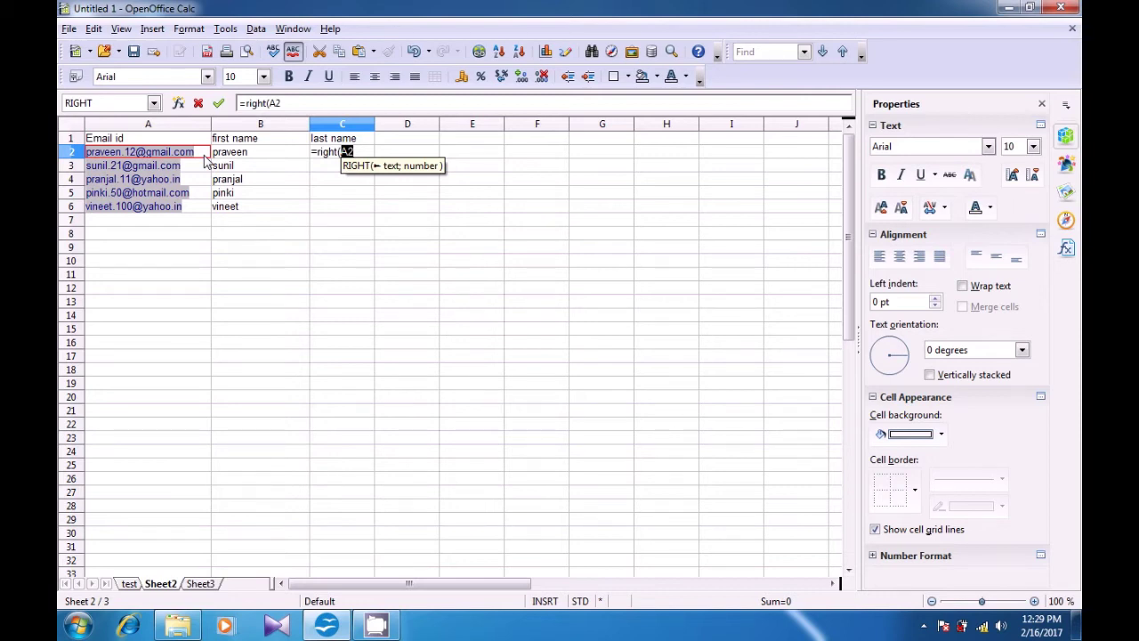
pyautogui.write(';')
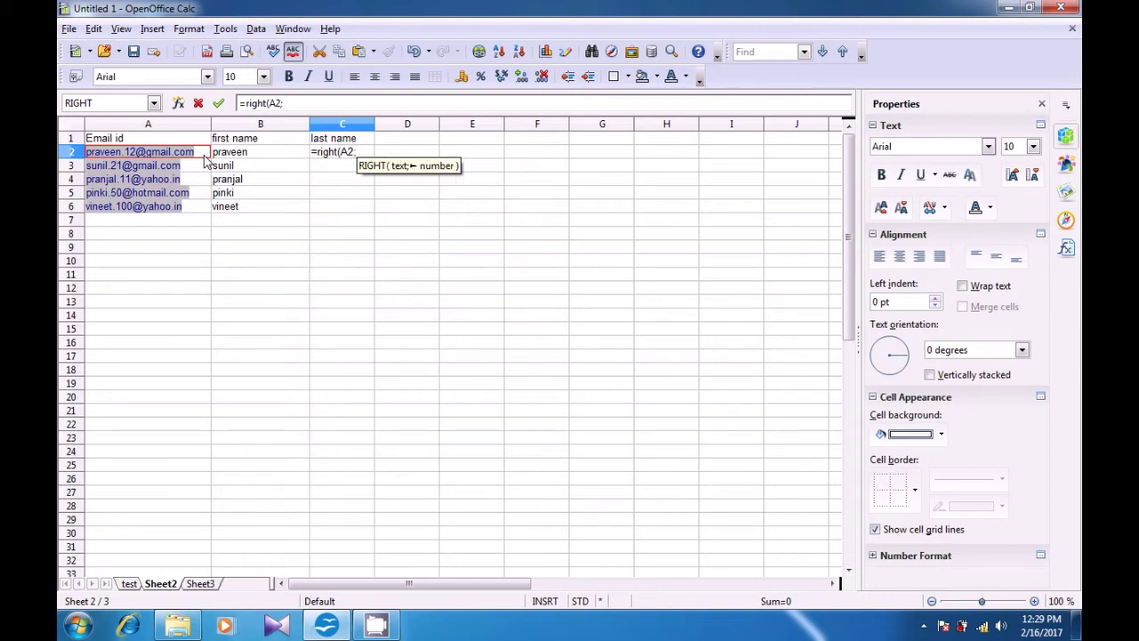
# - Set the RIGHT formula's number argument to len(A2) minus a FIND for "." in A2, leaving FIND open for a start position
pyautogui.write('len')
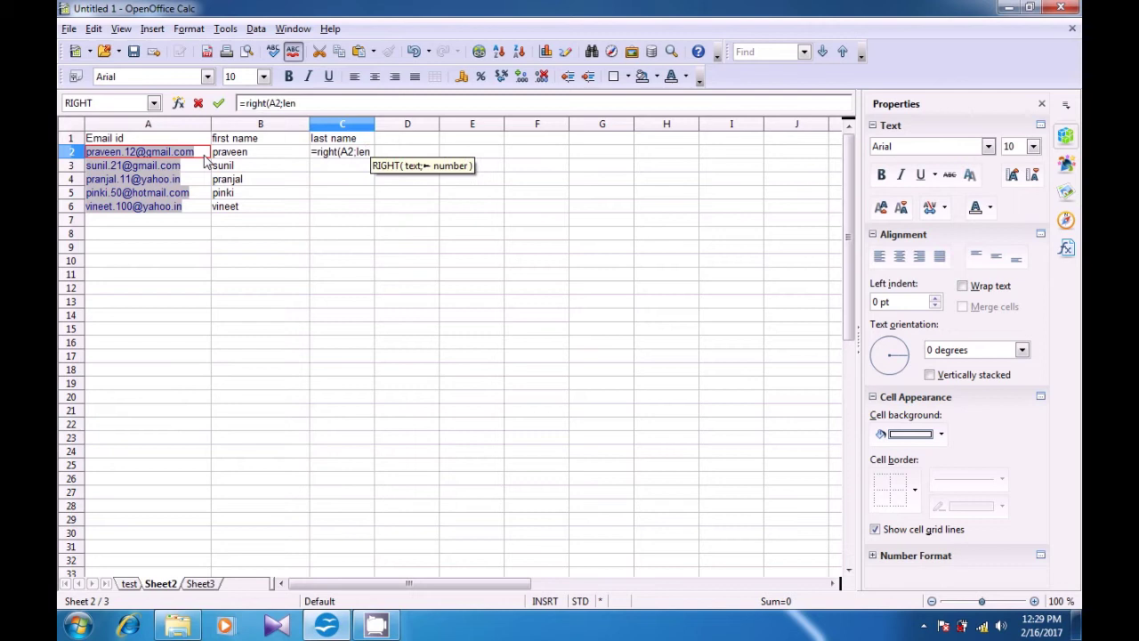
pyautogui.write('(')
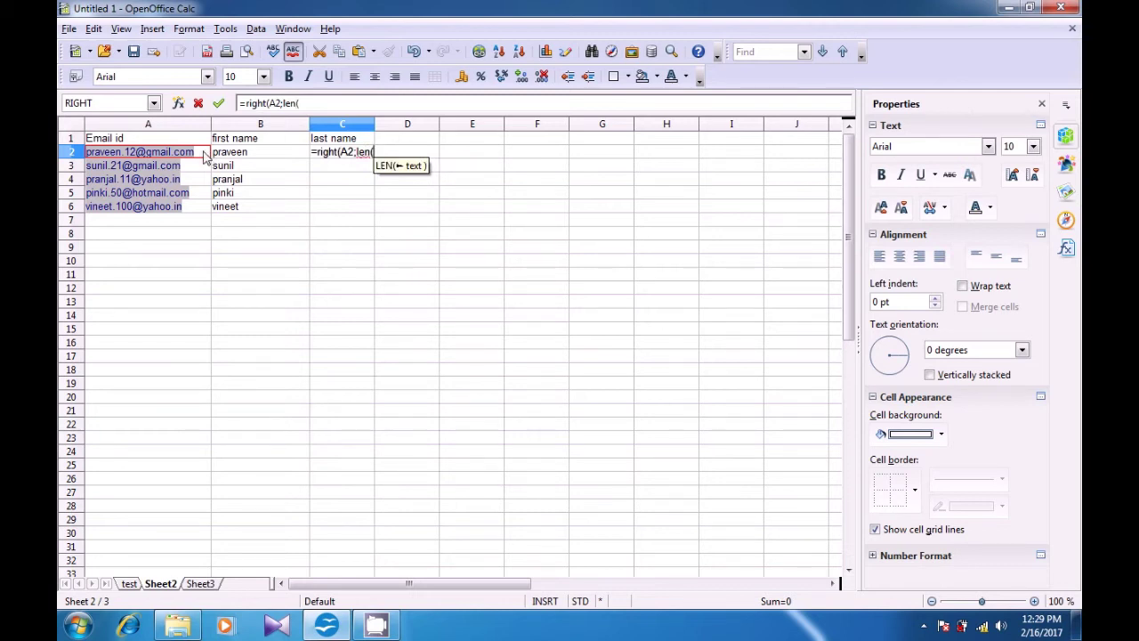
pyautogui.click(204, 156)
pyautogui.write(')')
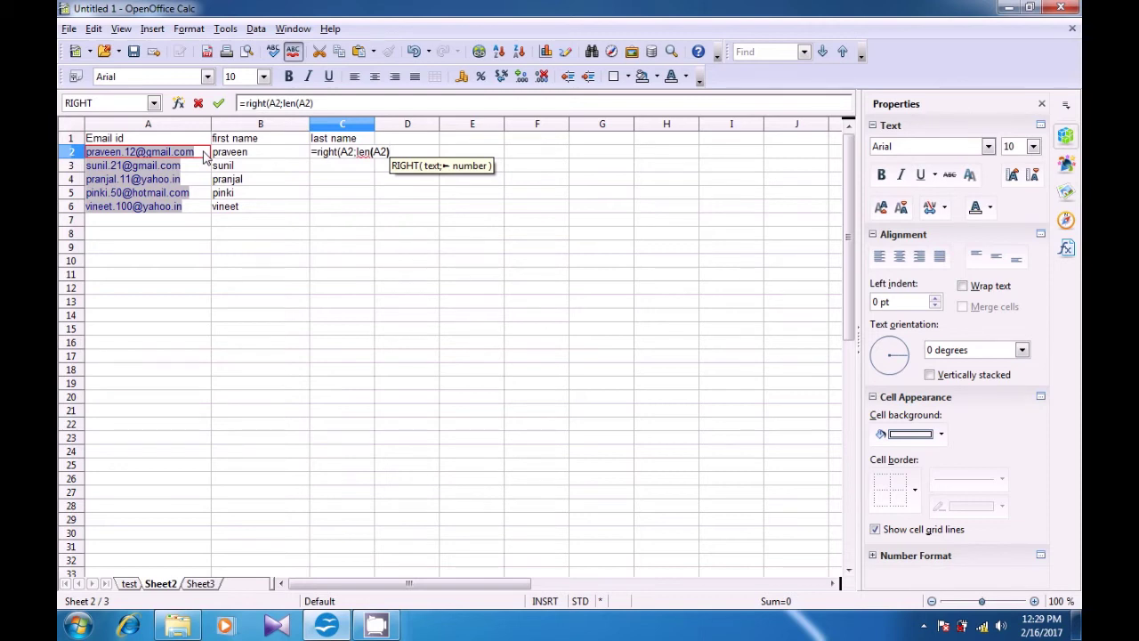
pyautogui.write('-fi')
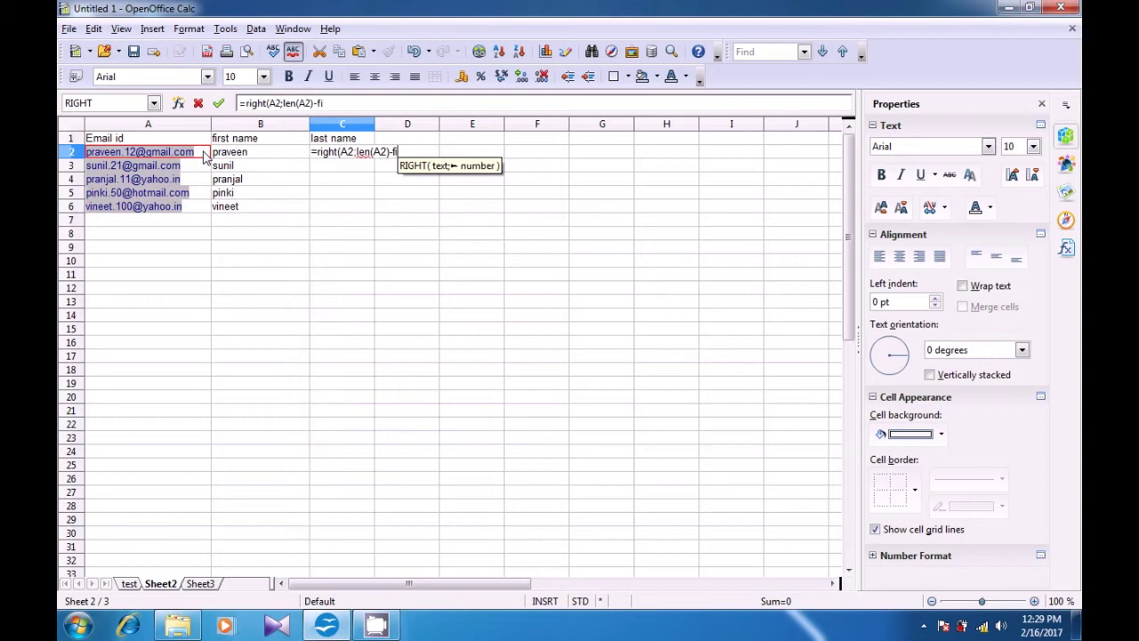
pyautogui.write('nd(')
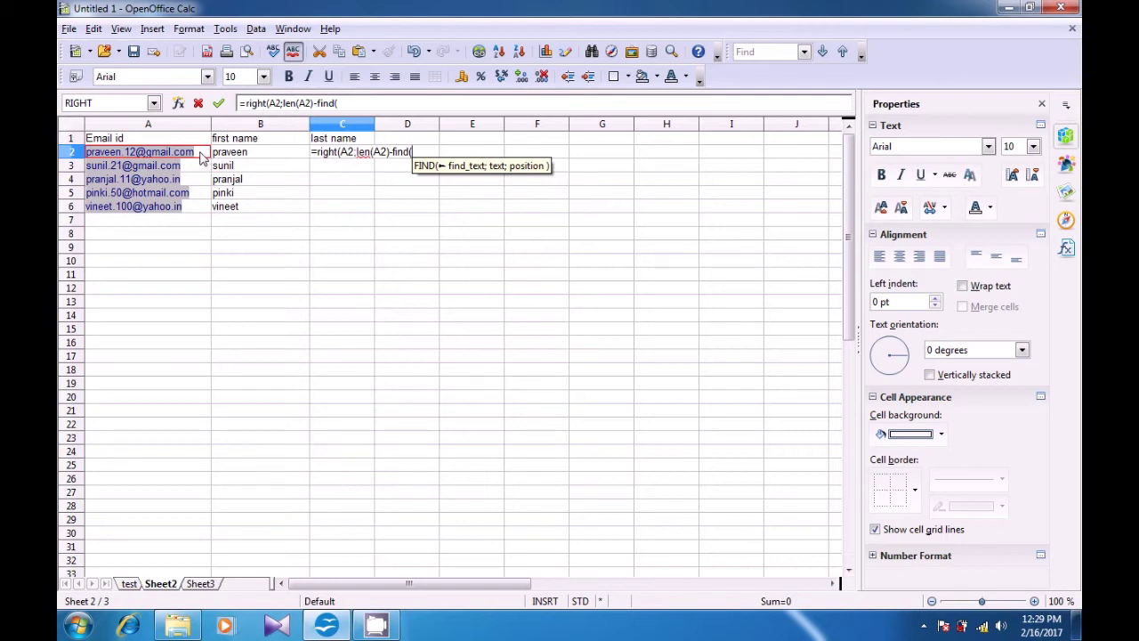
pyautogui.write('".')
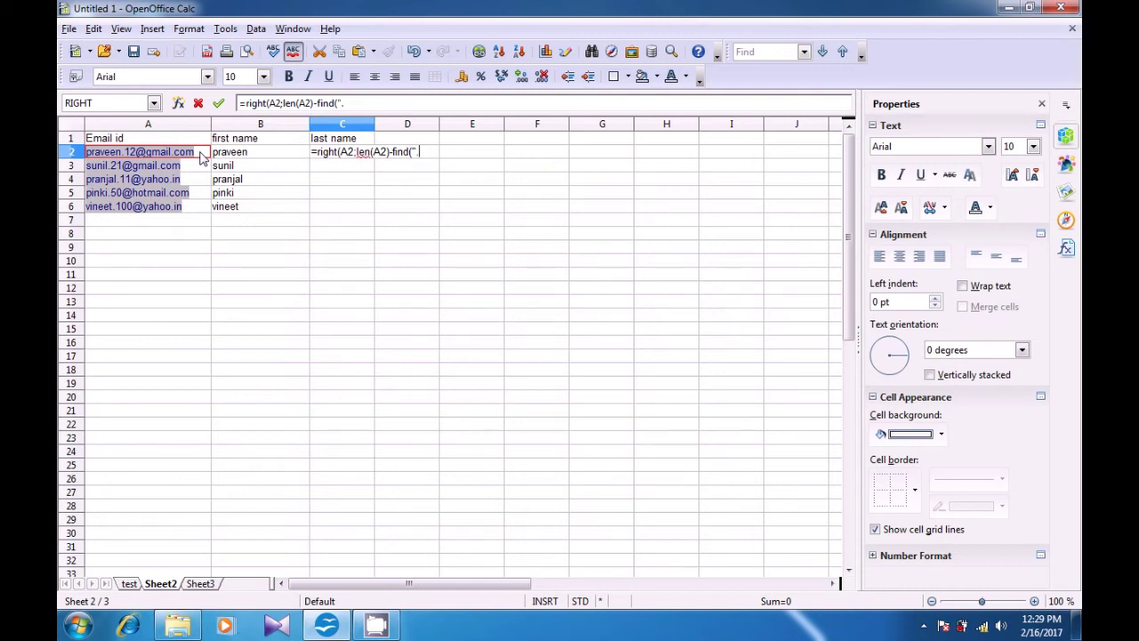
pyautogui.write('"')
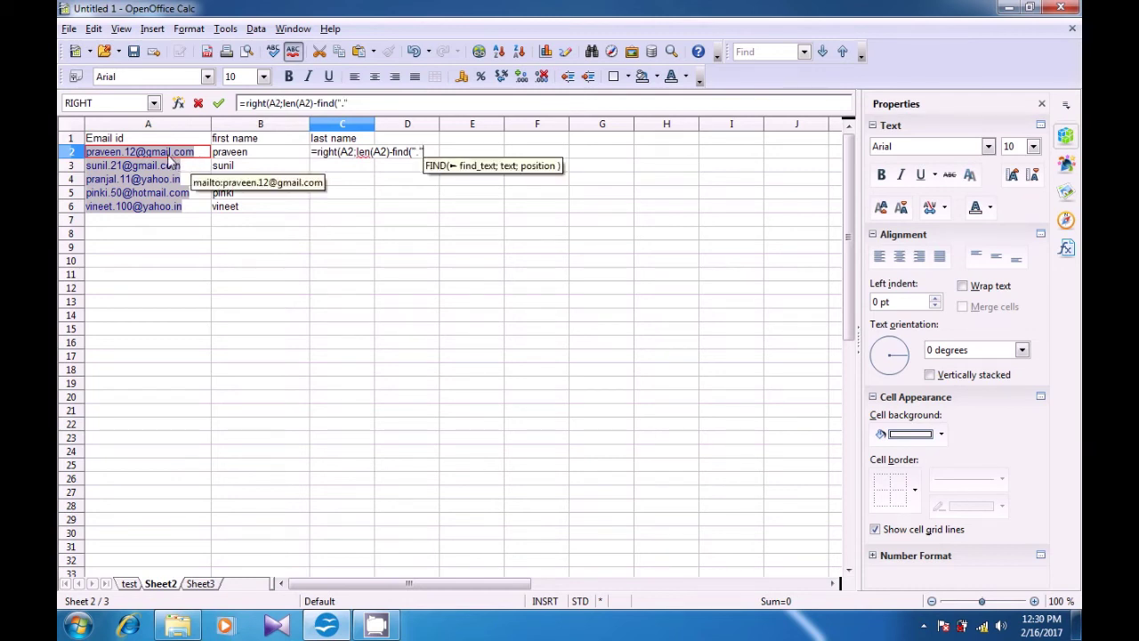
pyautogui.write(';')
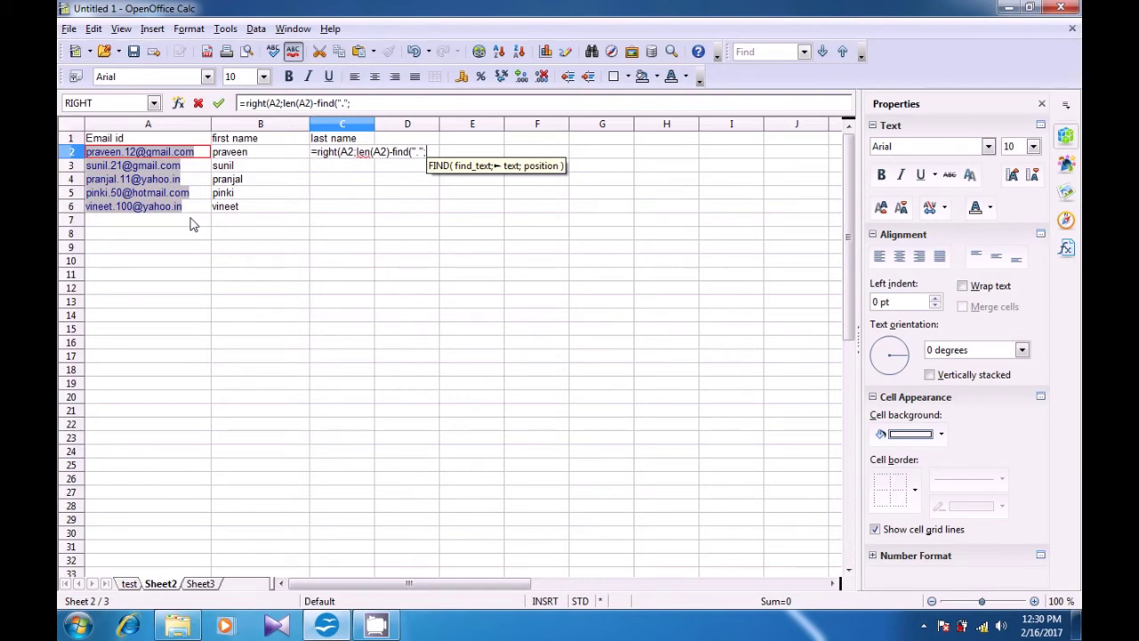
pyautogui.click(205, 157)
pyautogui.write(';')
# - Add find("@";A2) as the FIND start position in C2 and complete the RIGHT formula
pyautogui.write('find')
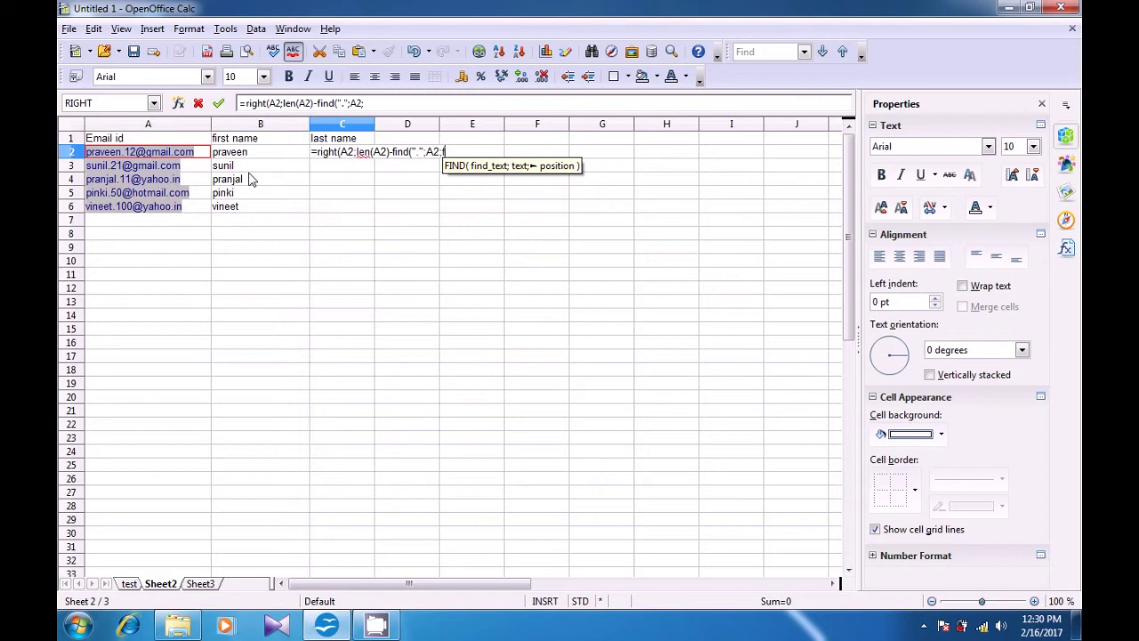
pyautogui.write('(')
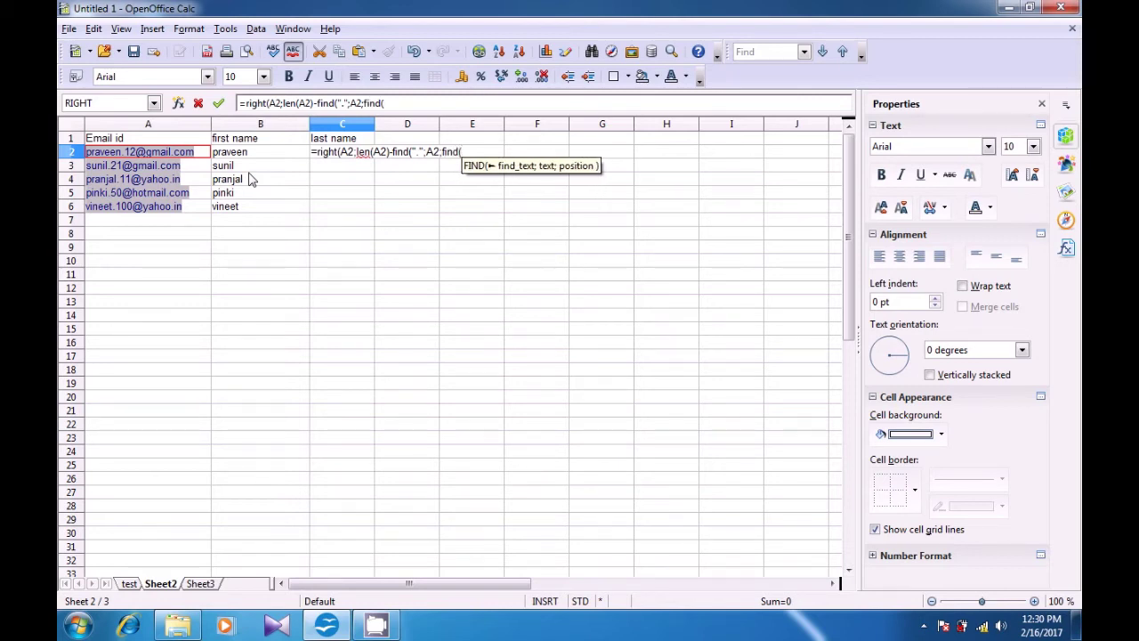
pyautogui.write('"')
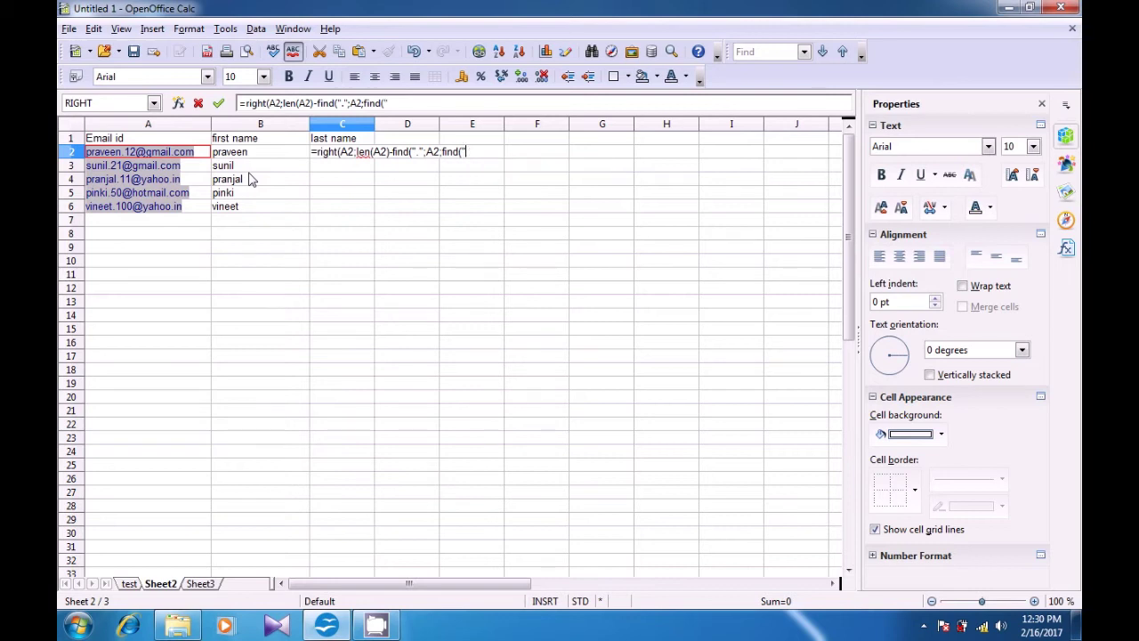
pyautogui.write('@"')
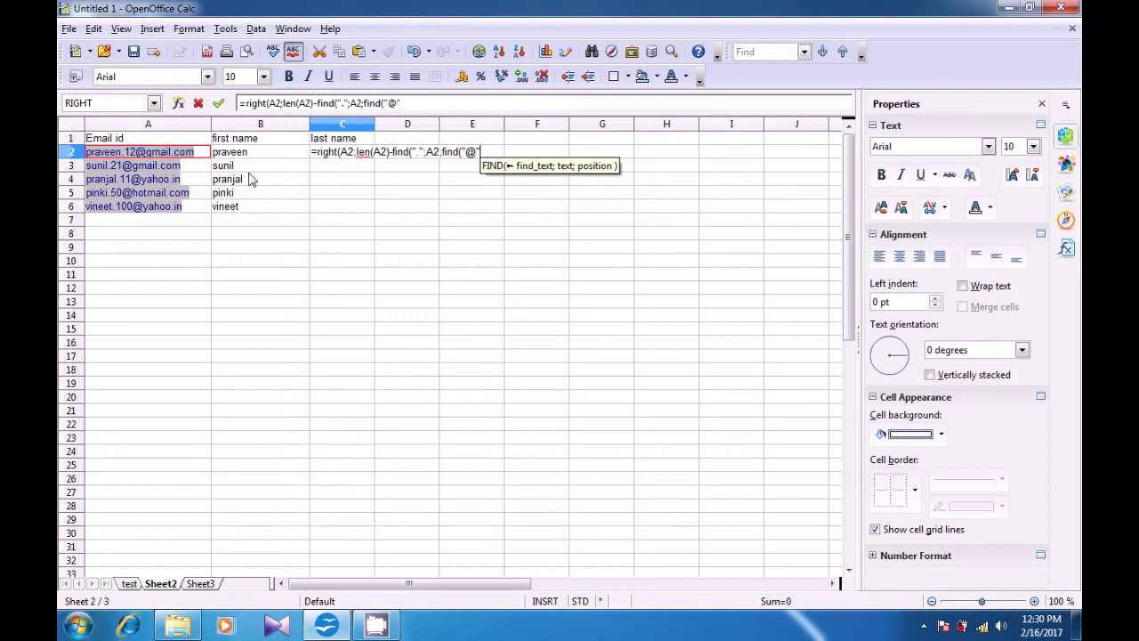
pyautogui.write(';')
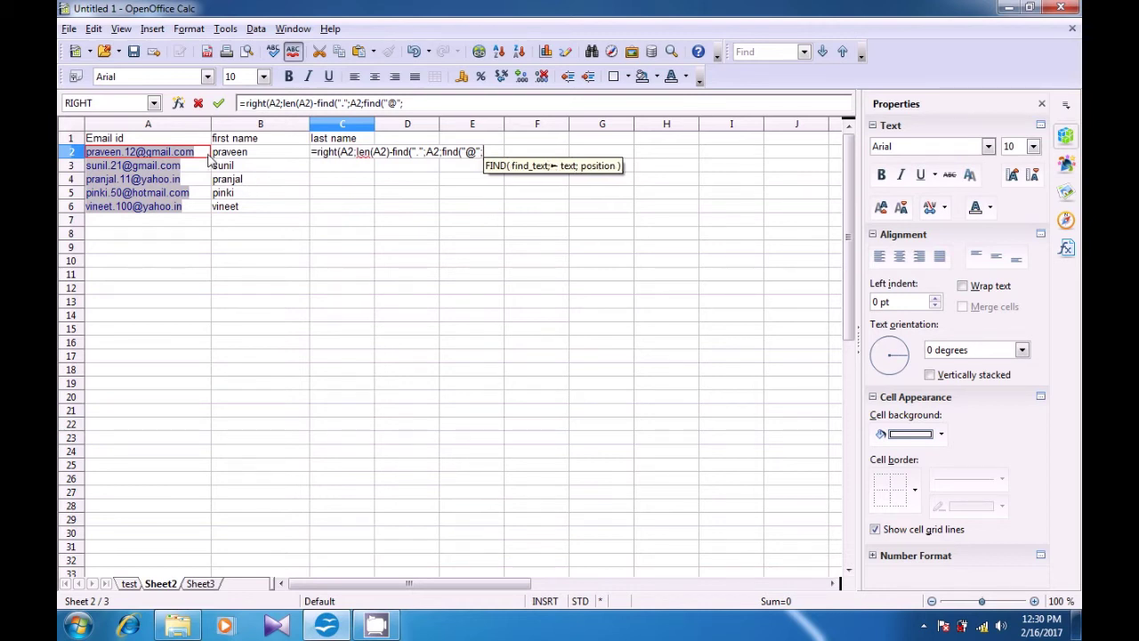
pyautogui.click(206, 156)
pyautogui.write(')')
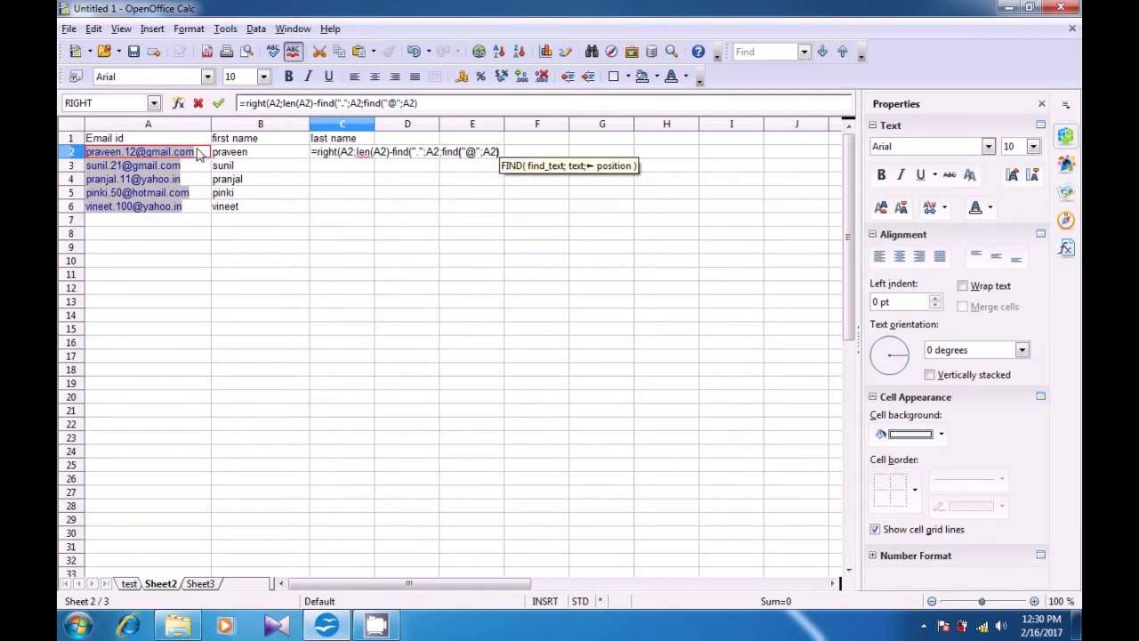
pyautogui.write('))')
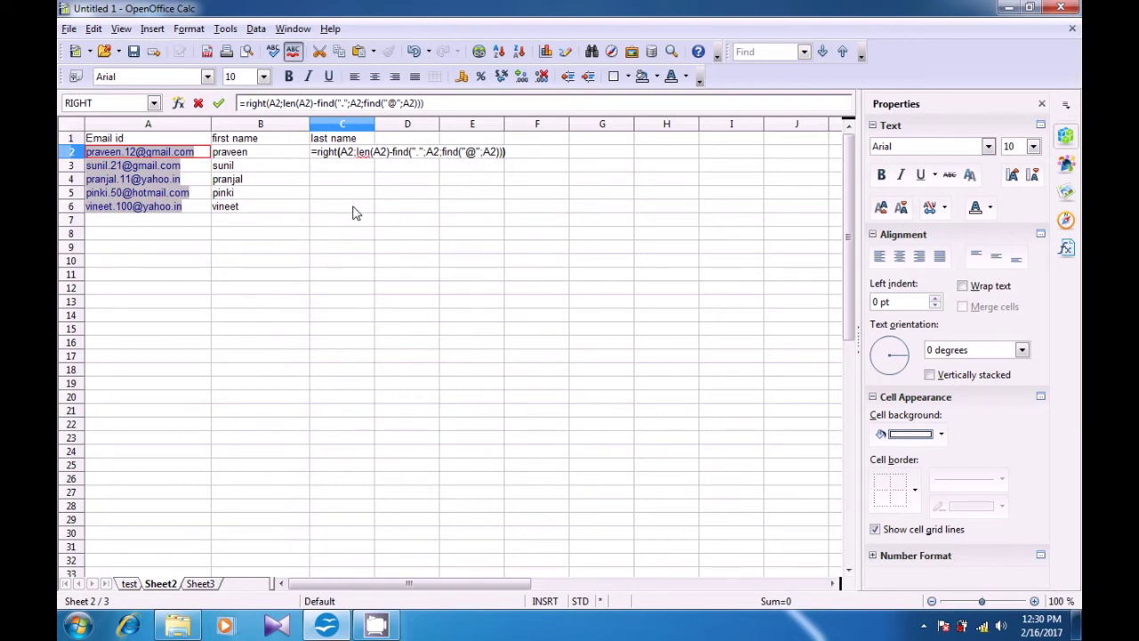
pyautogui.press('Return')
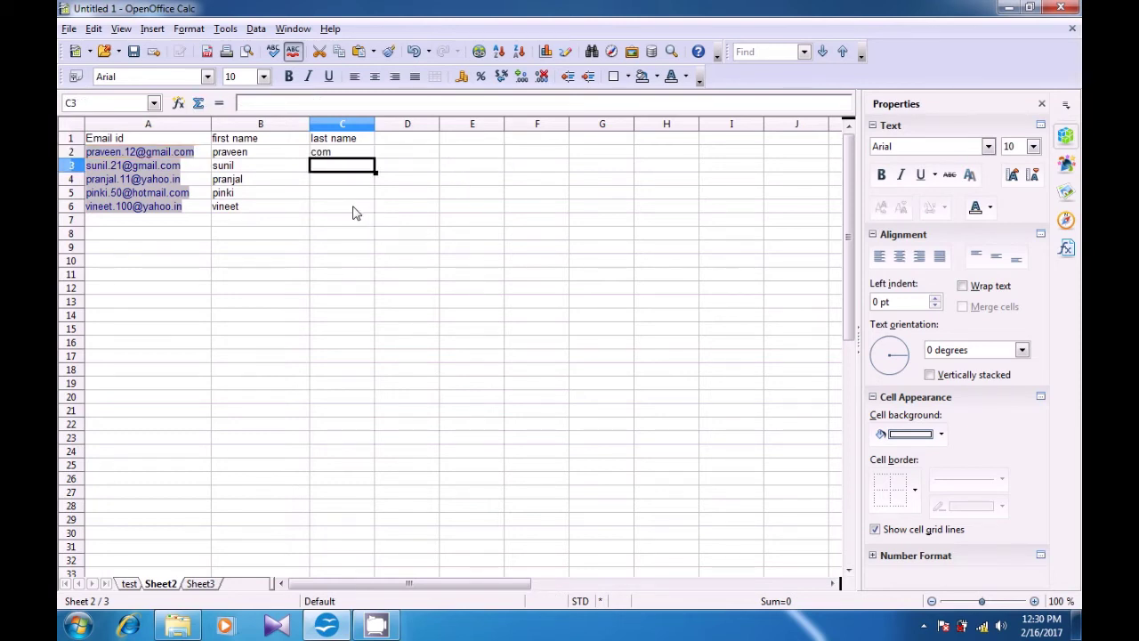
# - Copy the RIGHT formula from C2 down through C6 and review the filled last name cells
pyautogui.click(320, 156)
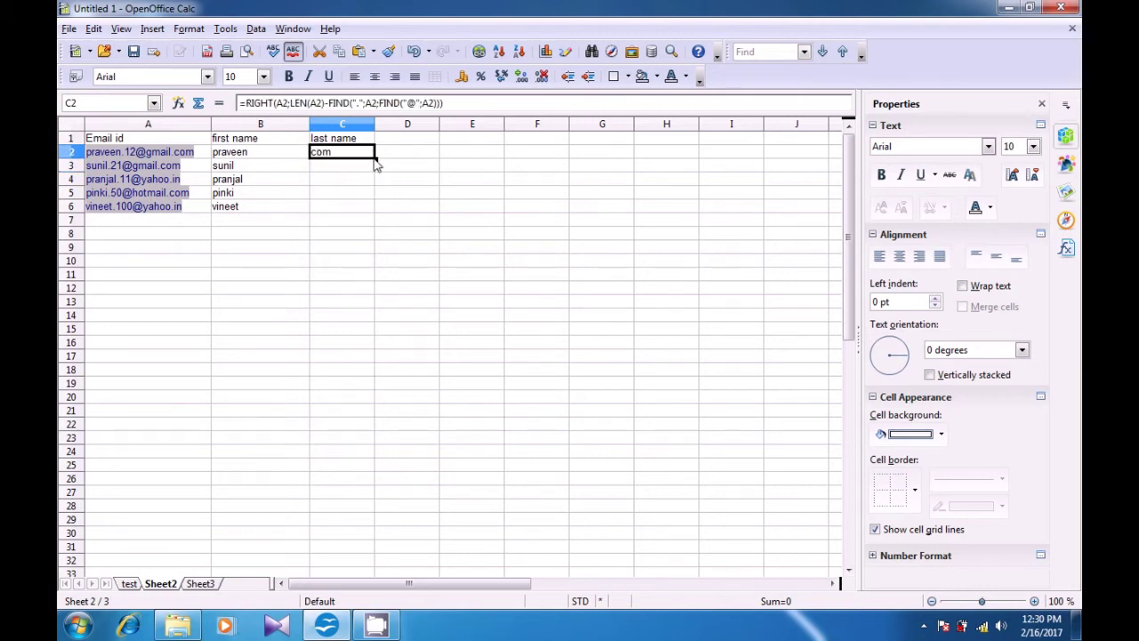
pyautogui.moveTo(375, 161); pyautogui.dragTo(378, 213)
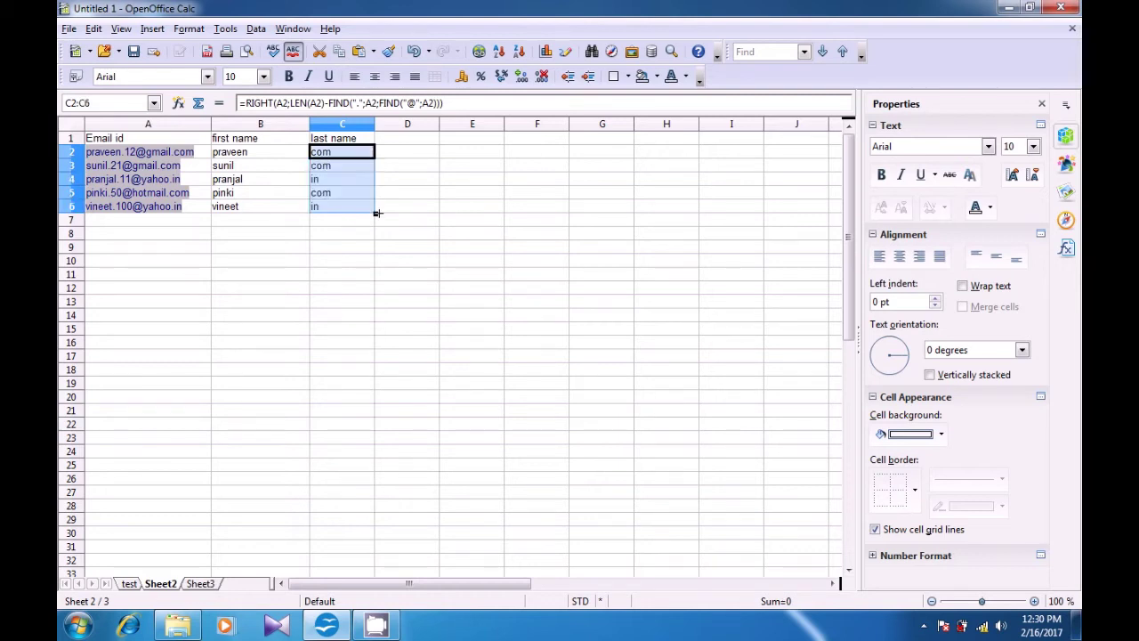
pyautogui.click(344, 252)
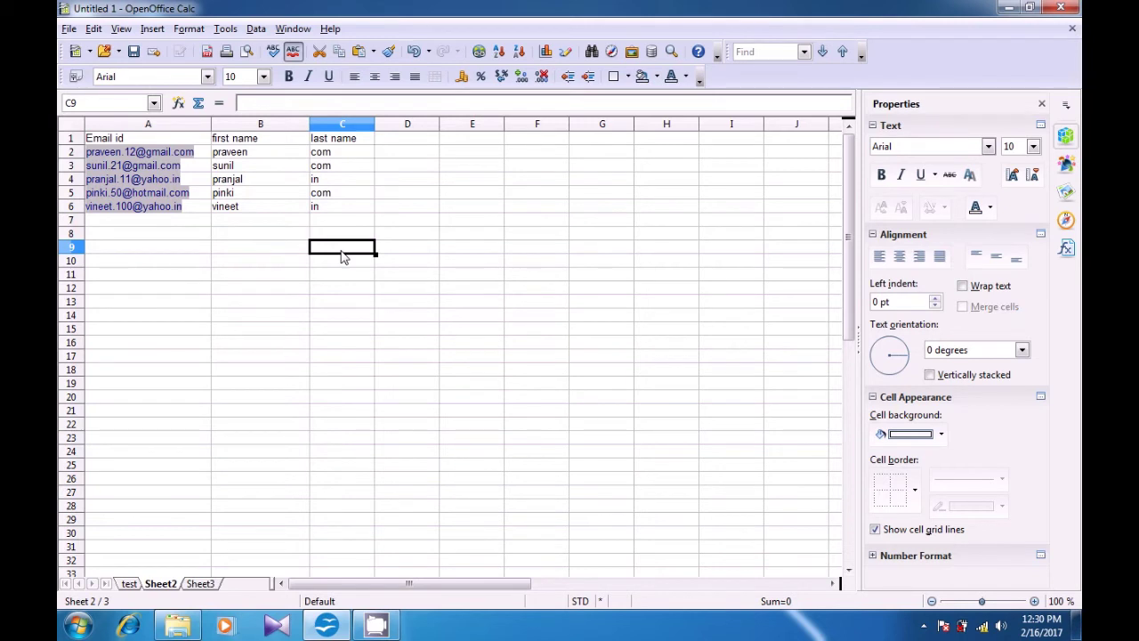
pyautogui.moveTo(330, 155); pyautogui.dragTo(332, 177)
pyautogui.click(334, 182)
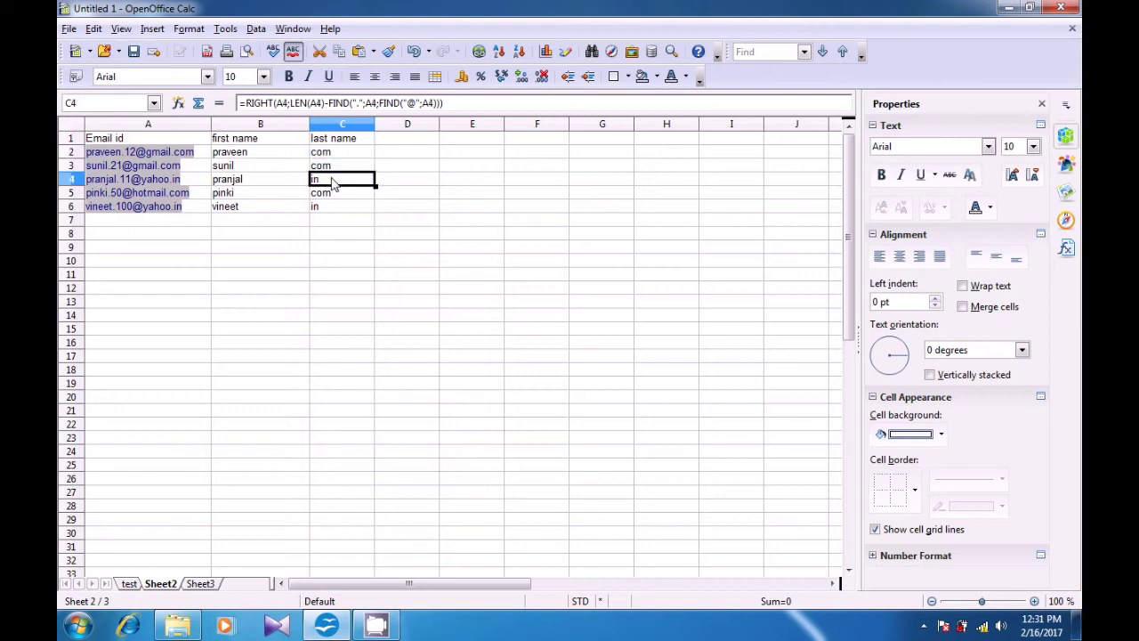
pyautogui.click(325, 194)
pyautogui.click(325, 207)
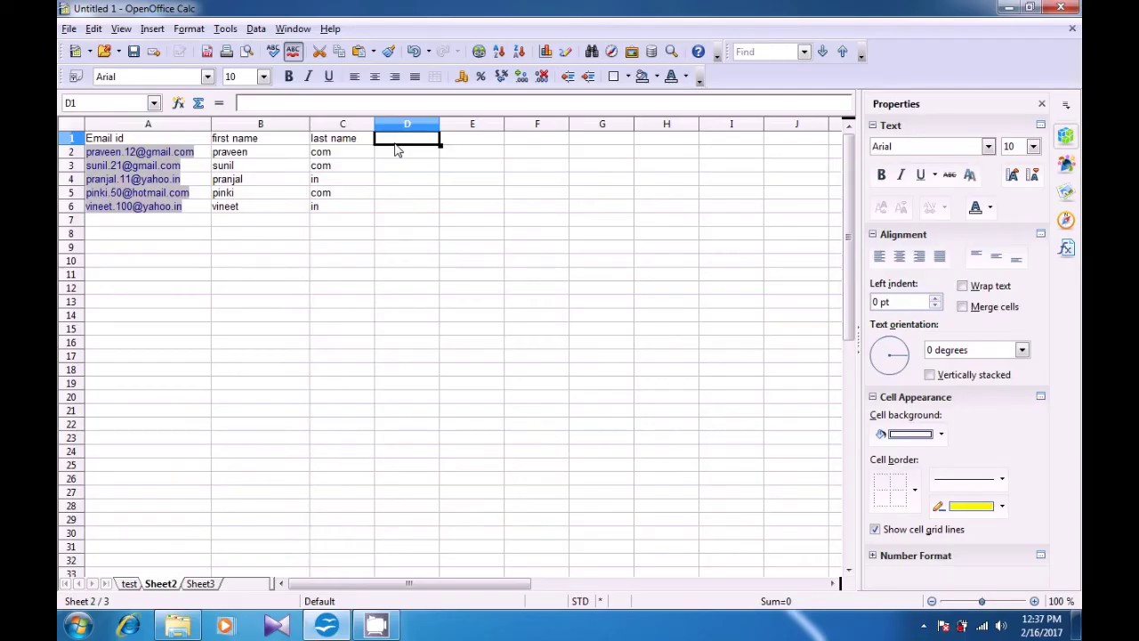
# - Enter the column heading "mid name" in D1 of Sheet2
pyautogui.write('mid')
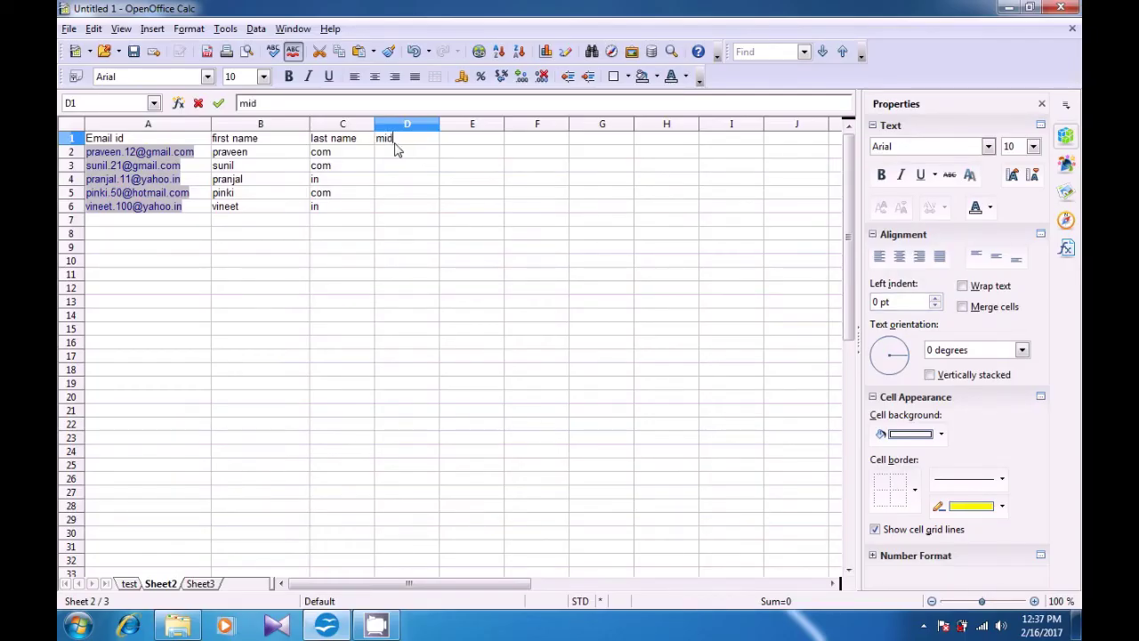
pyautogui.write(' name')
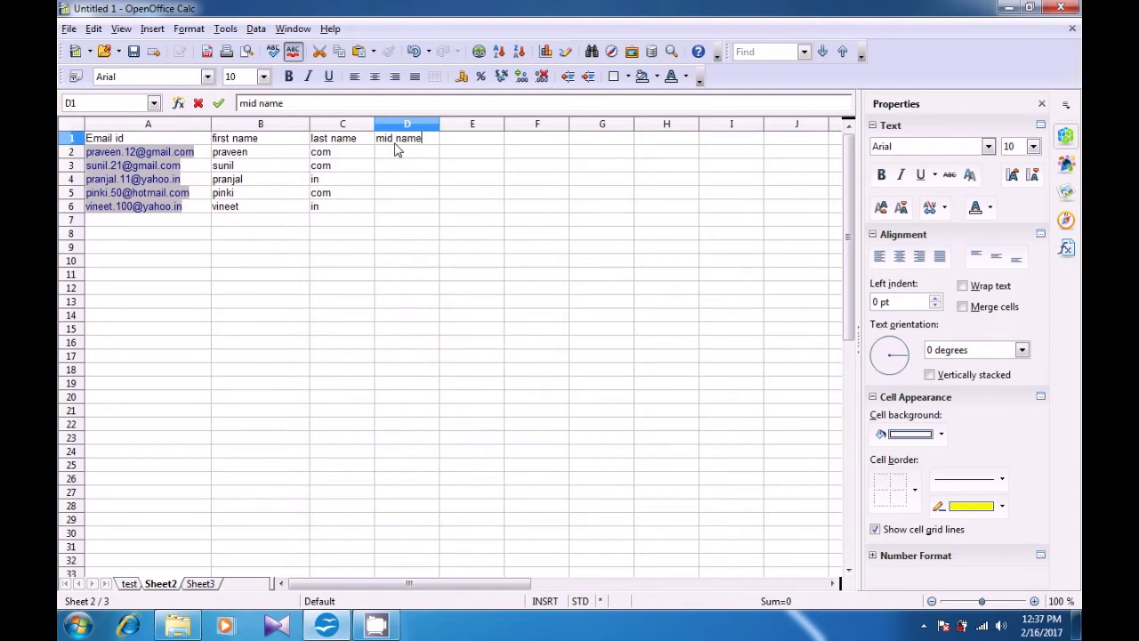
pyautogui.press('Return')
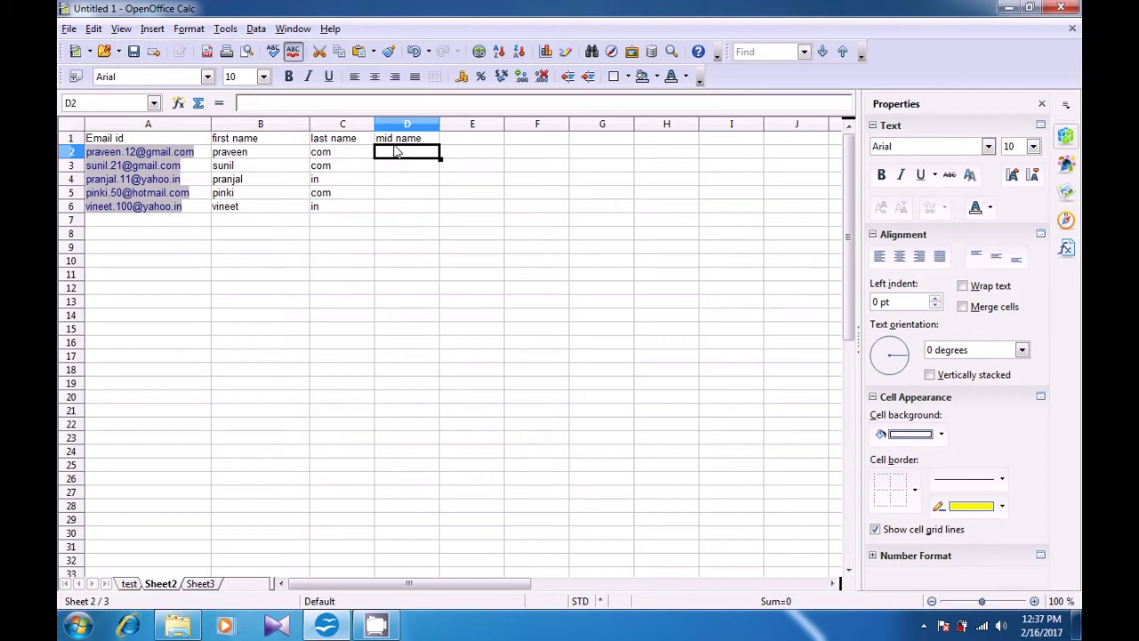
# - Begin a MID formula in D2, under mid name, using the e-mail in A2 as its text
pyautogui.write('=mid')
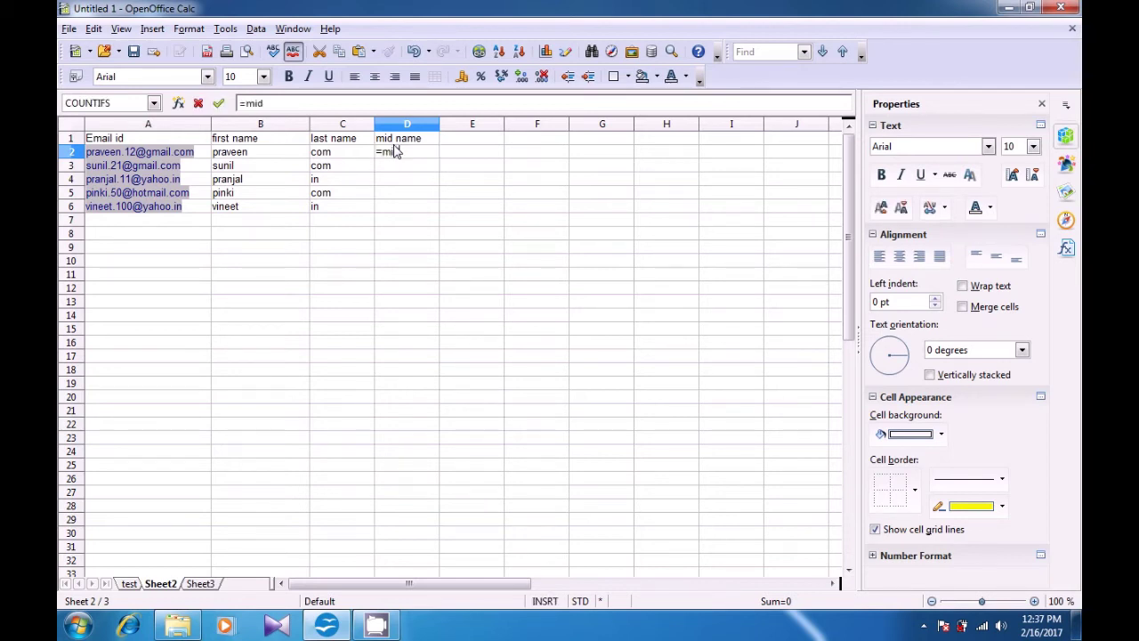
pyautogui.write('(')
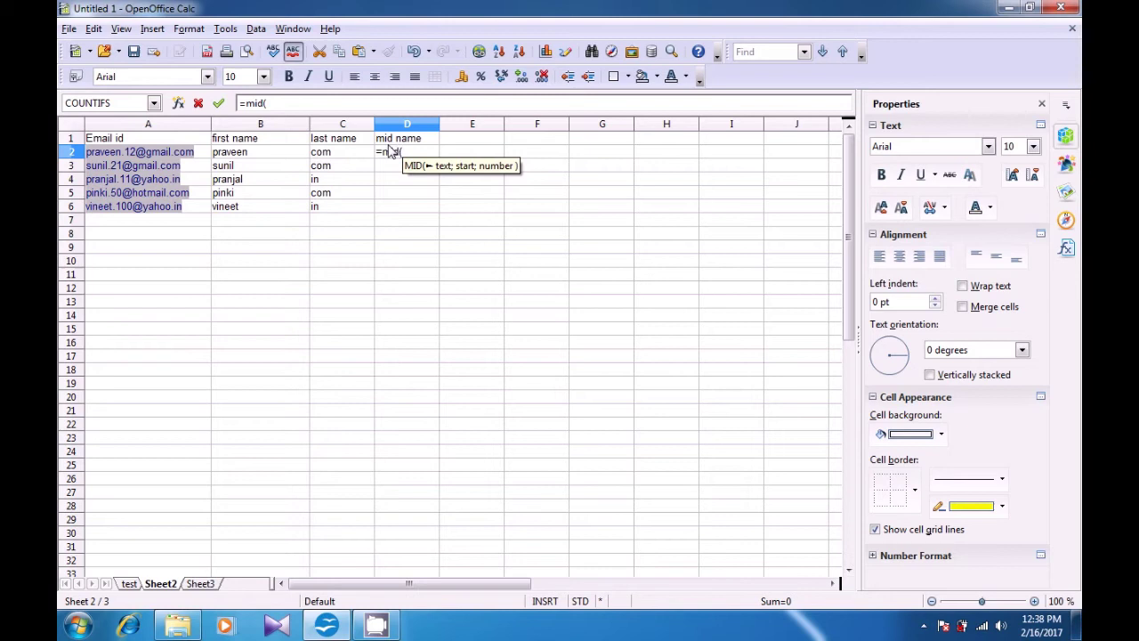
pyautogui.click(201, 156)
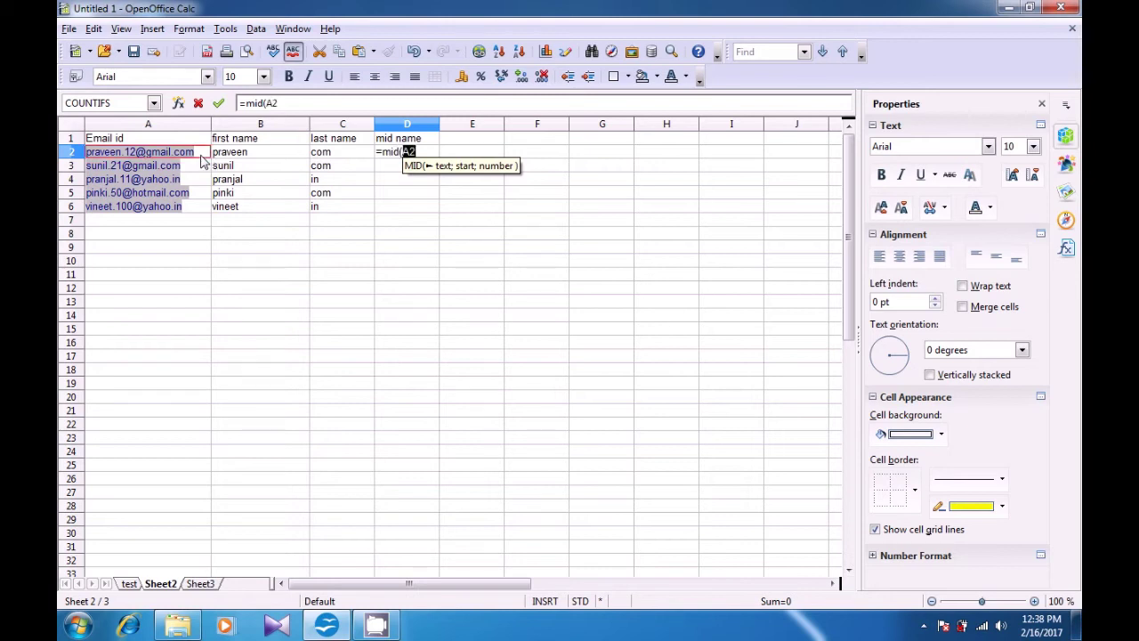
pyautogui.write(';')
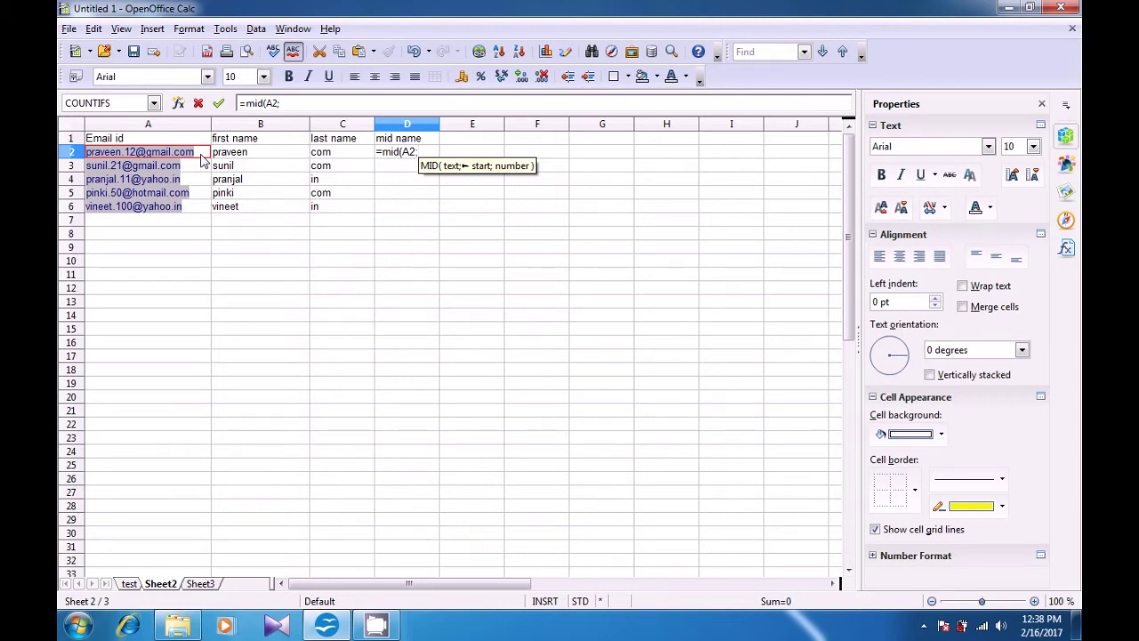
# - Set the MID formula's start argument to find("@";A2)+1
pyautogui.write('find')
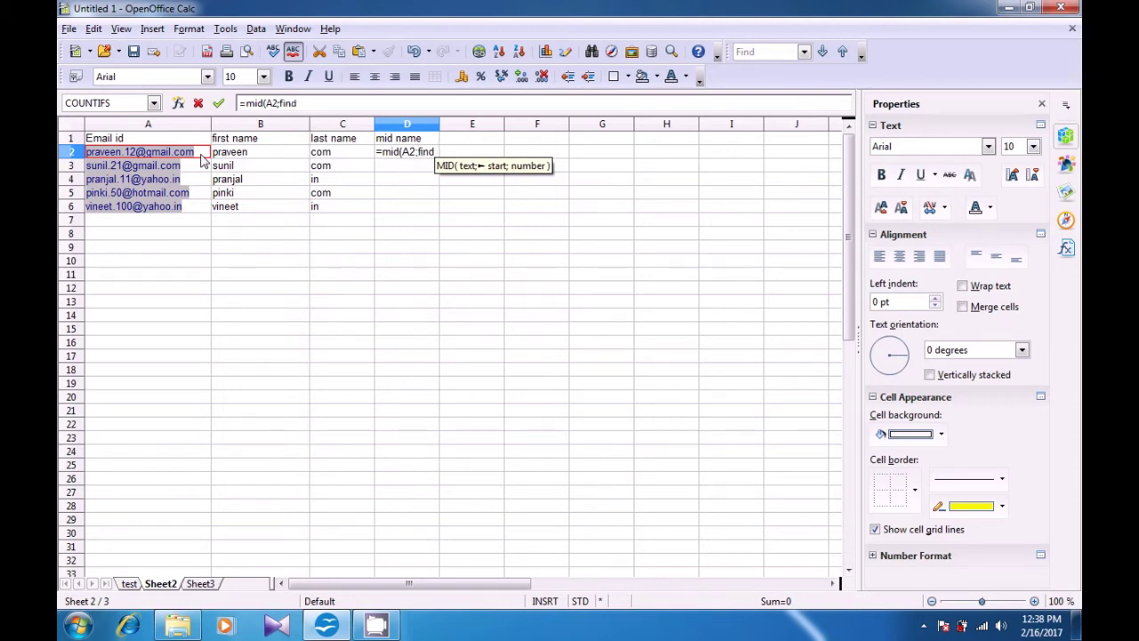
pyautogui.write('(')
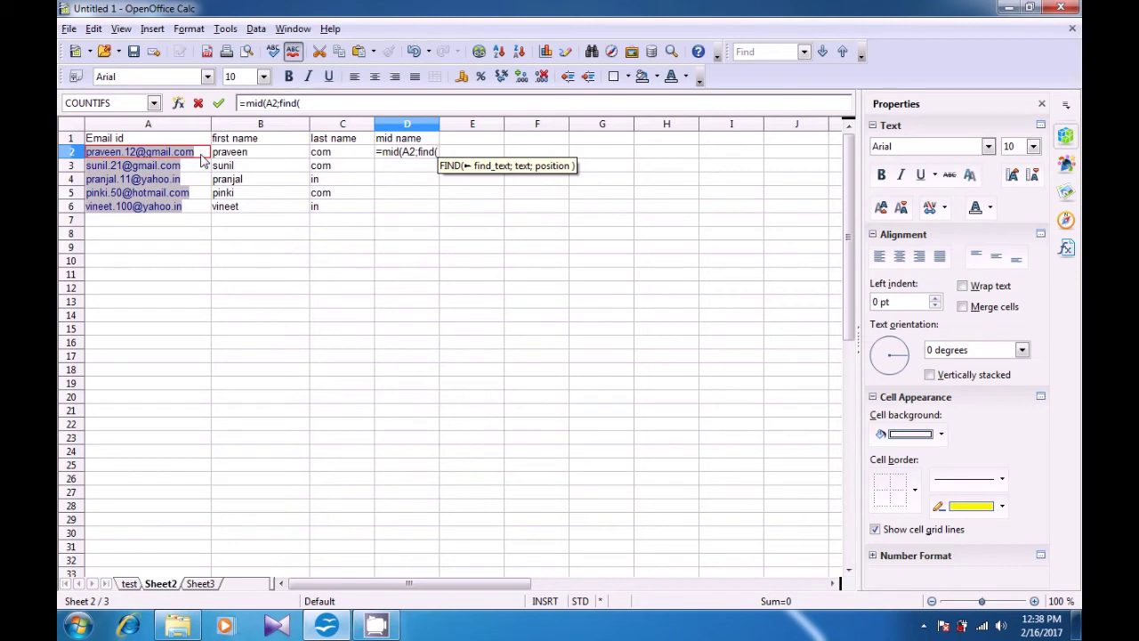
pyautogui.write('"')
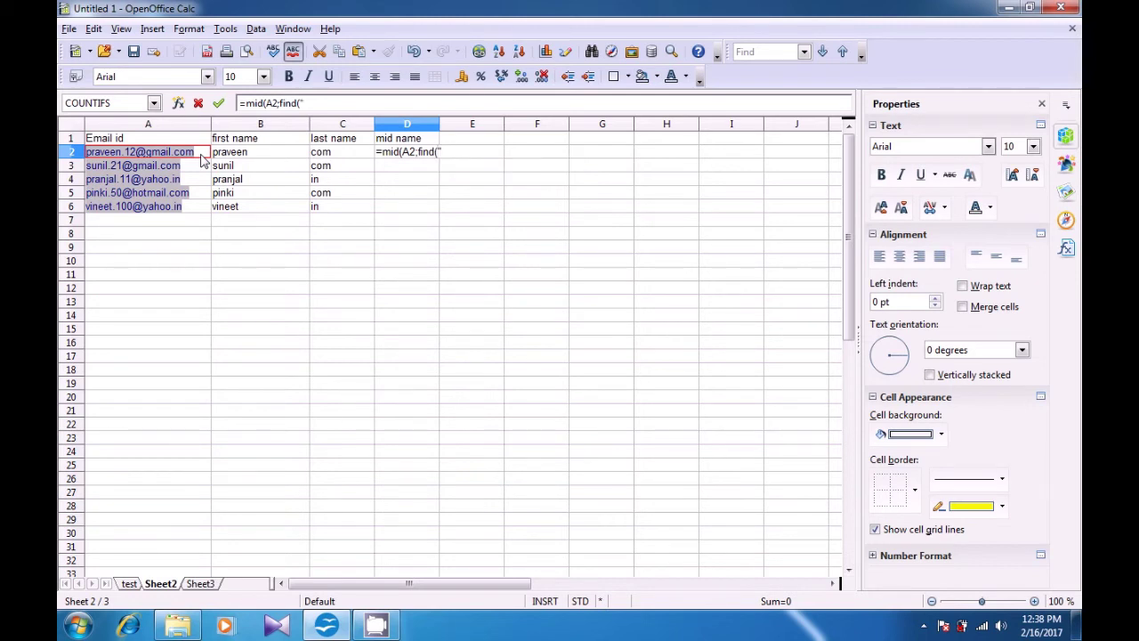
pyautogui.write('@"')
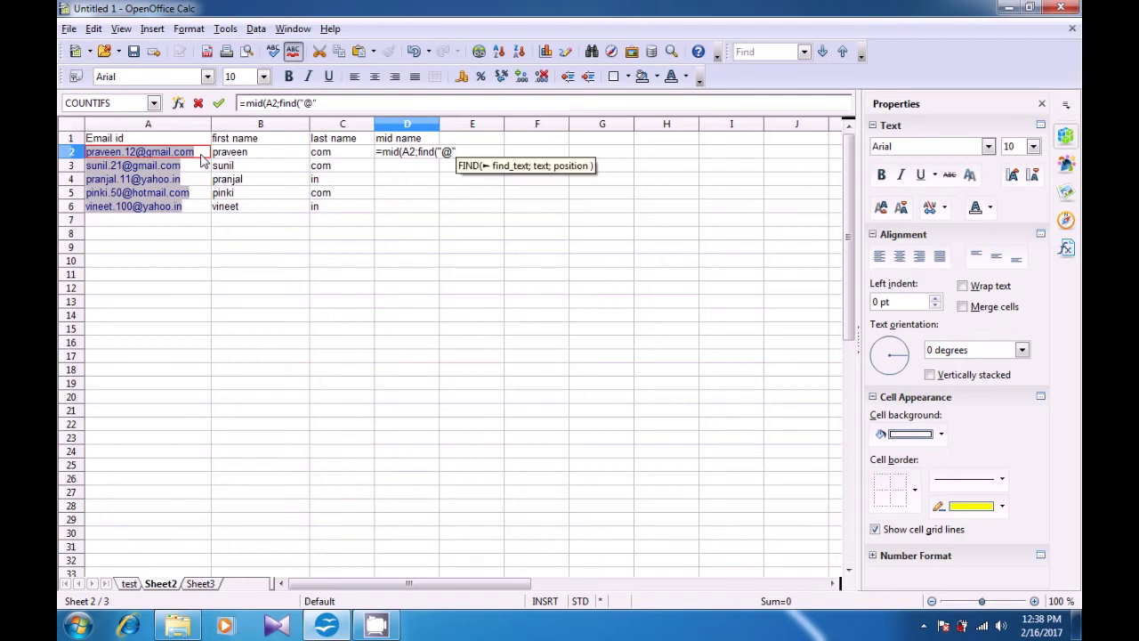
pyautogui.write(';')
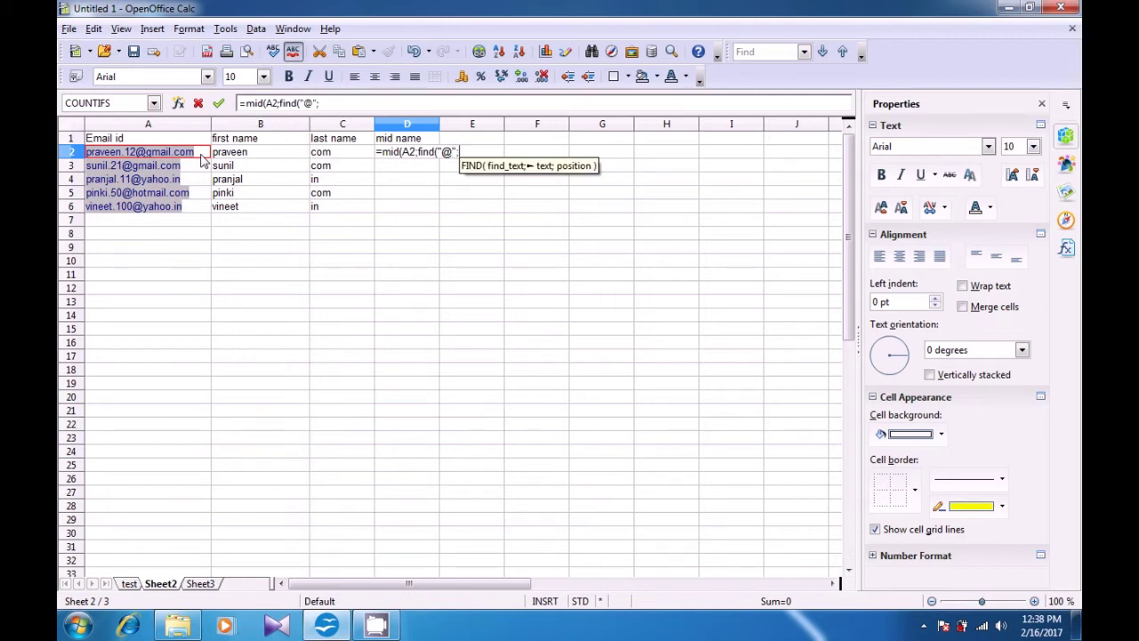
pyautogui.click(201, 155)
pyautogui.write(')')
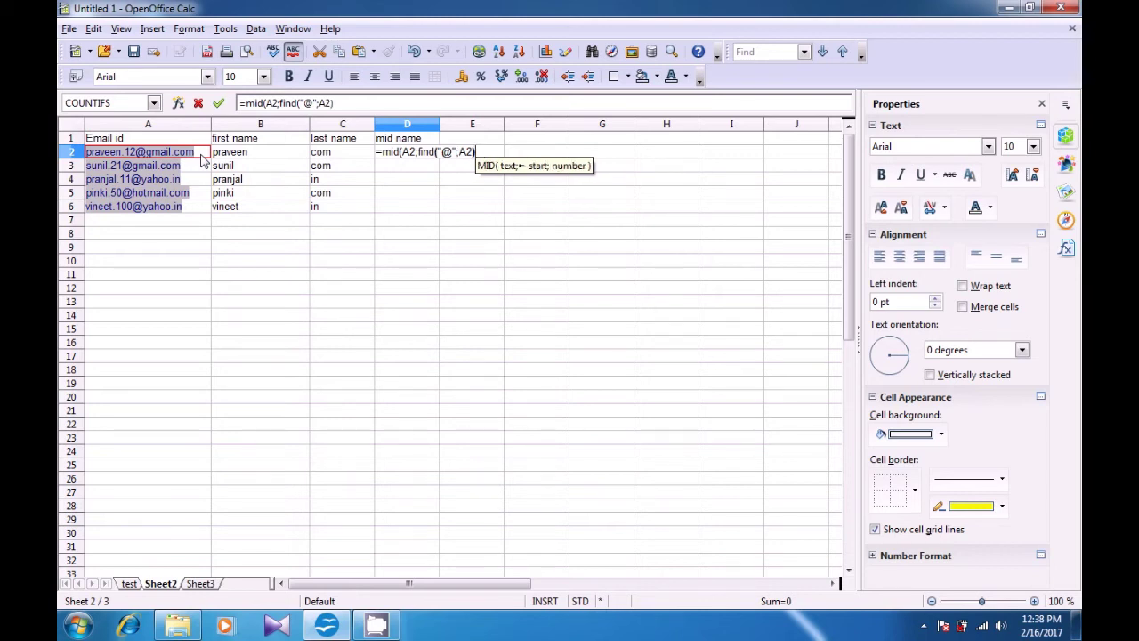
pyautogui.write('+')
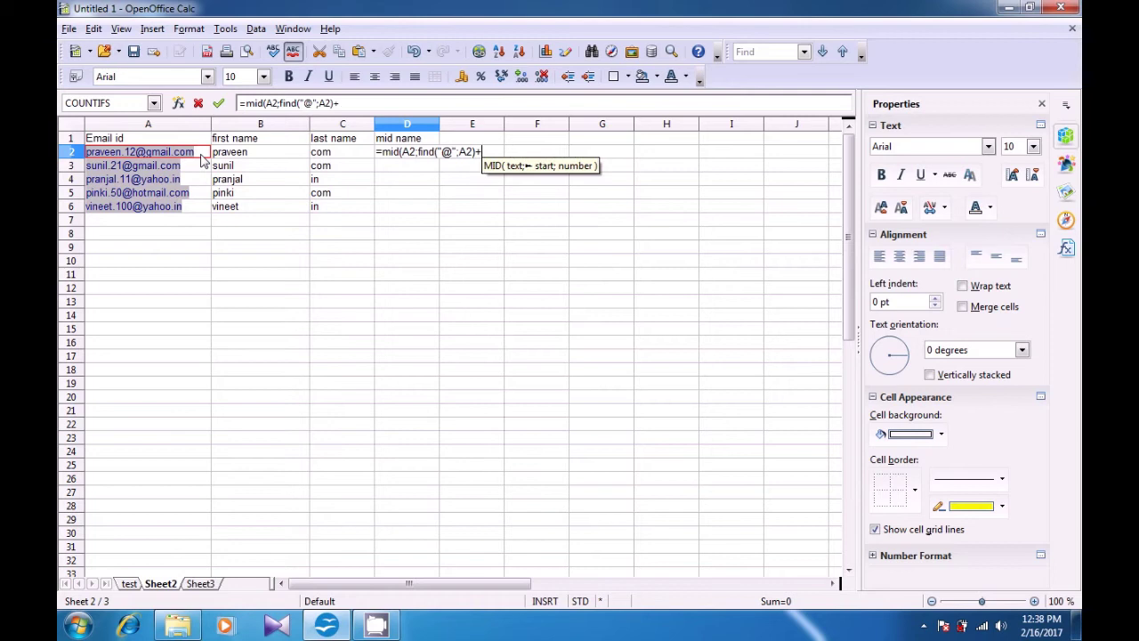
pyautogui.write('1')
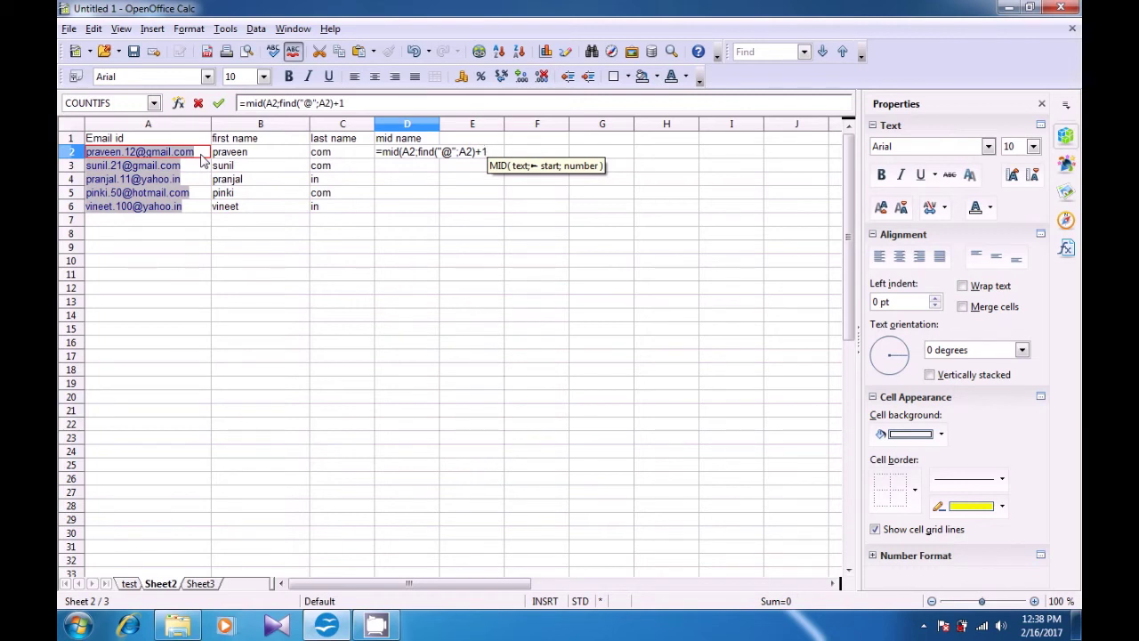
# - Begin the MID formula's number argument with a FIND that searches for "." in the e-mail in A2
pyautogui.write(';fin')
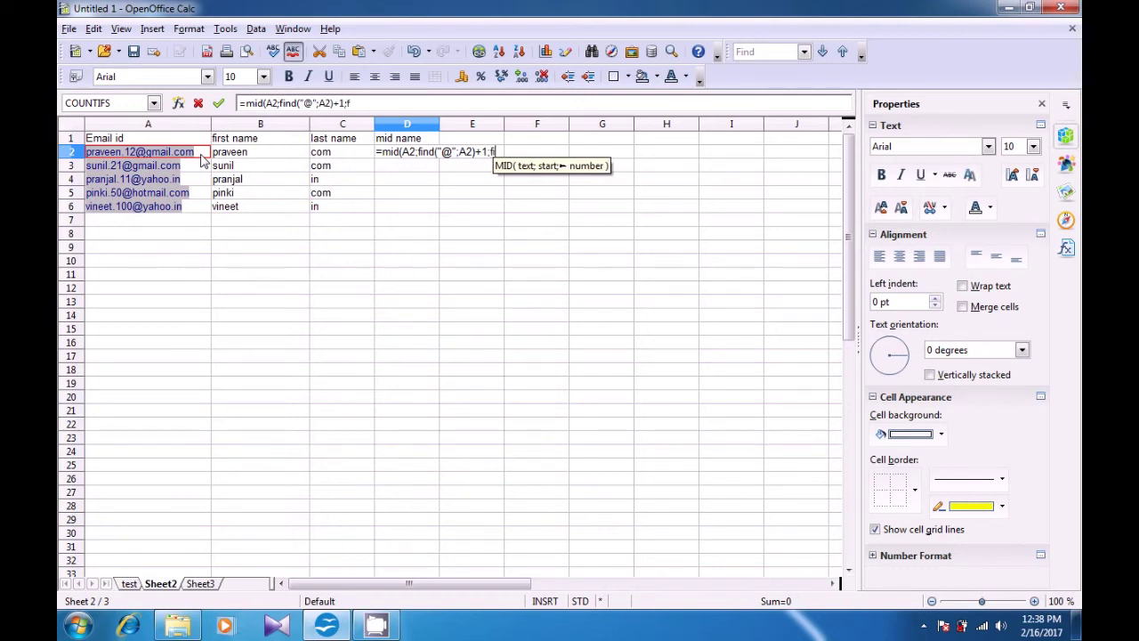
pyautogui.write('d')
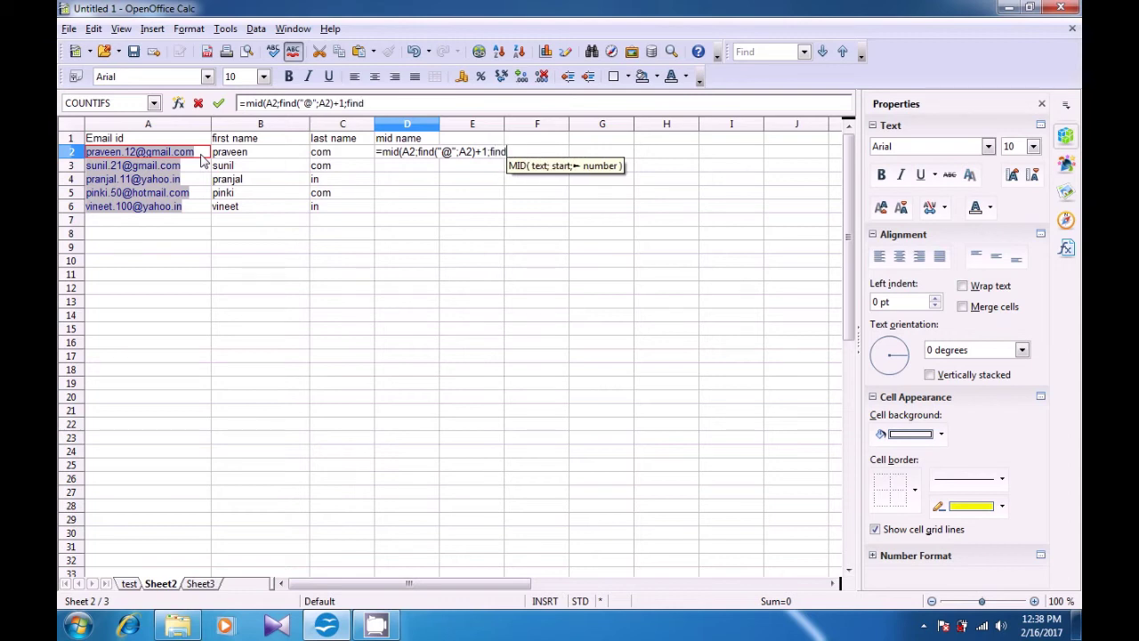
pyautogui.write('(')
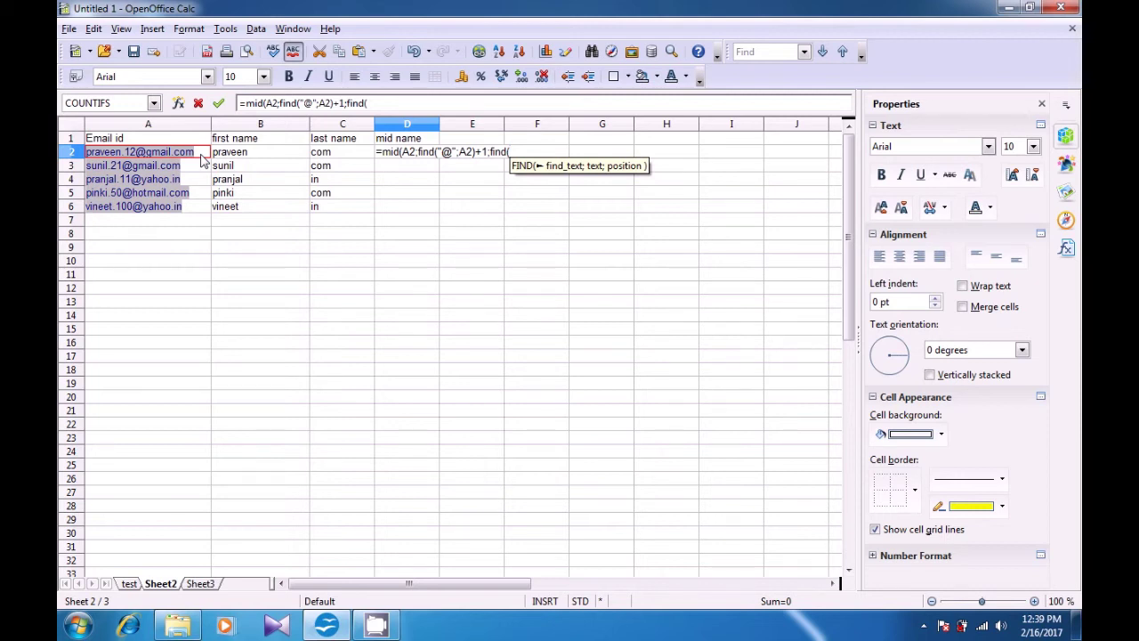
pyautogui.write('"')
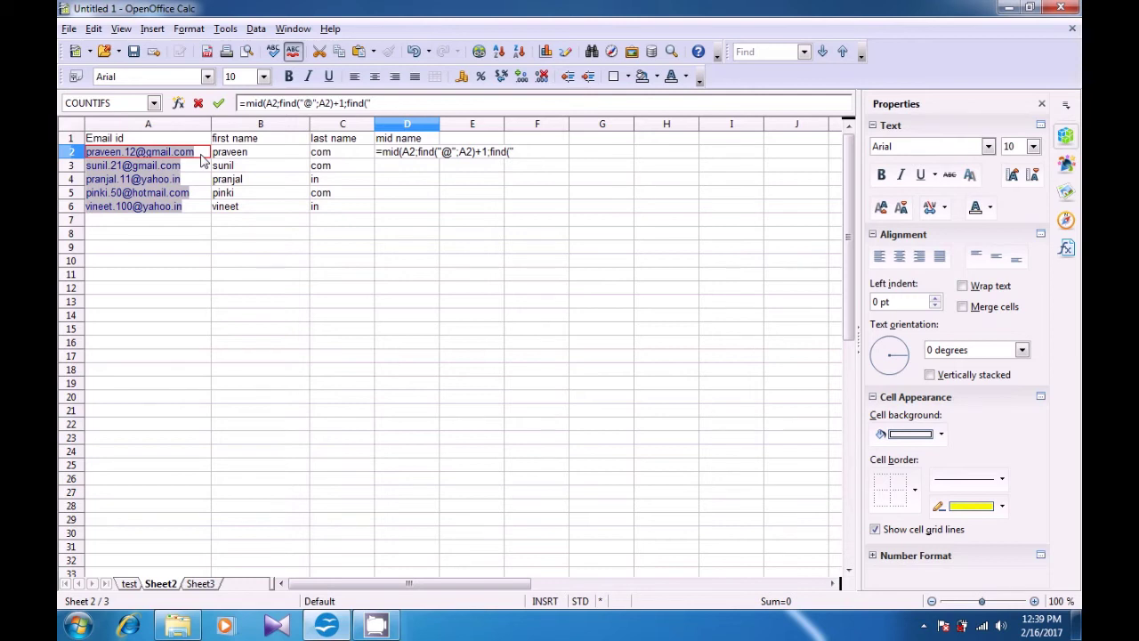
pyautogui.write('.";')
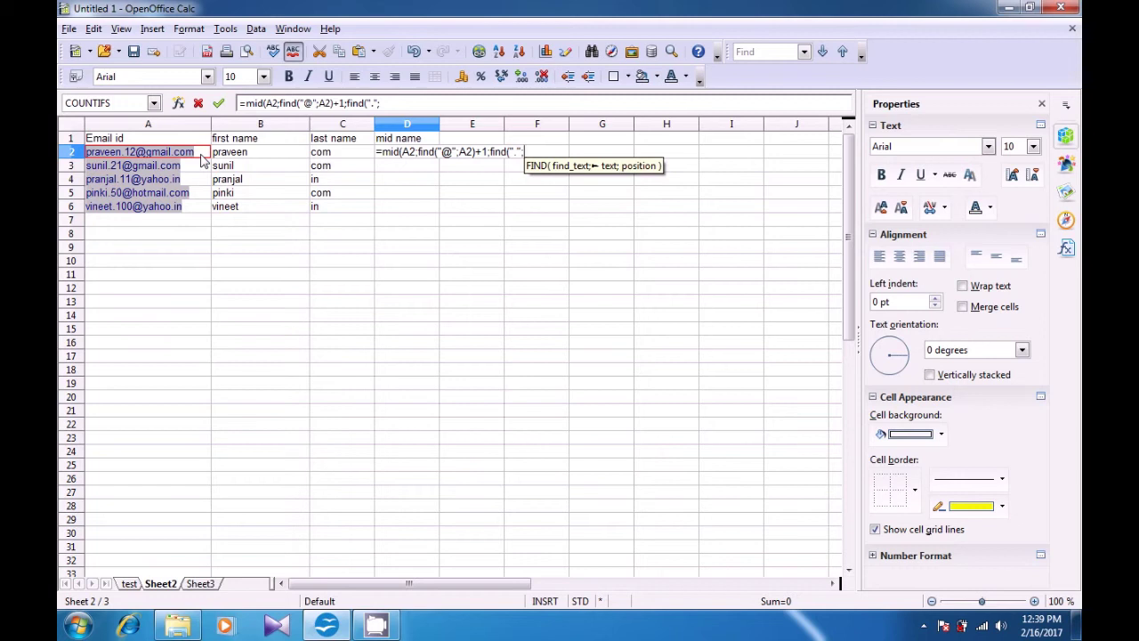
pyautogui.click(201, 158)
pyautogui.write(';')
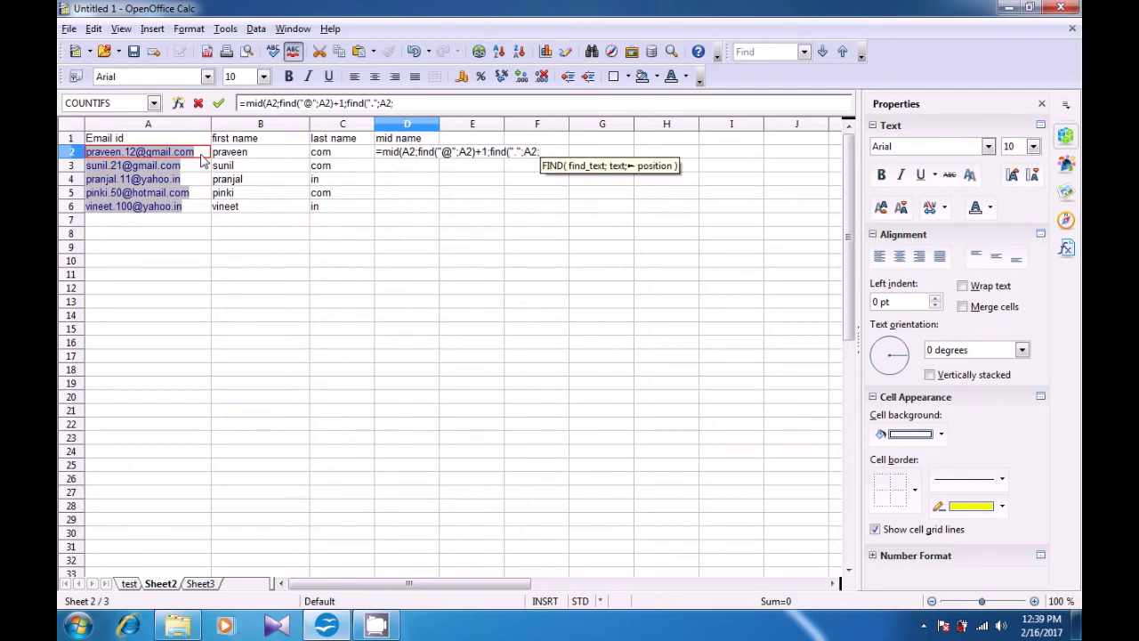
# - Set the position argument of the "." search to find("@";A2) and close that FIND
pyautogui.write('find')
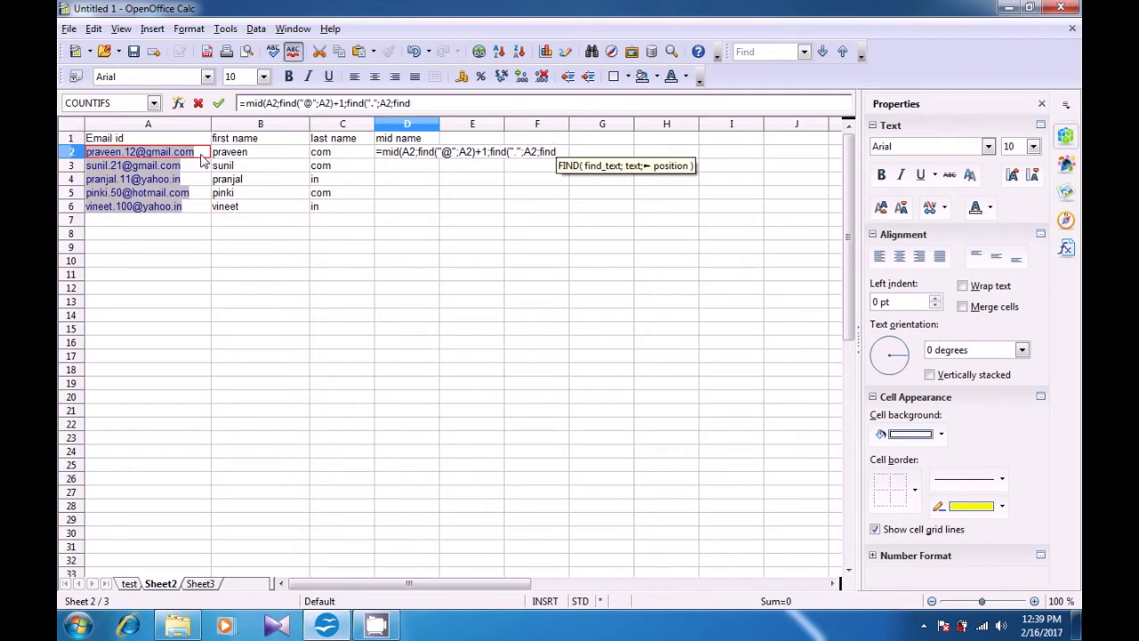
pyautogui.write('(')
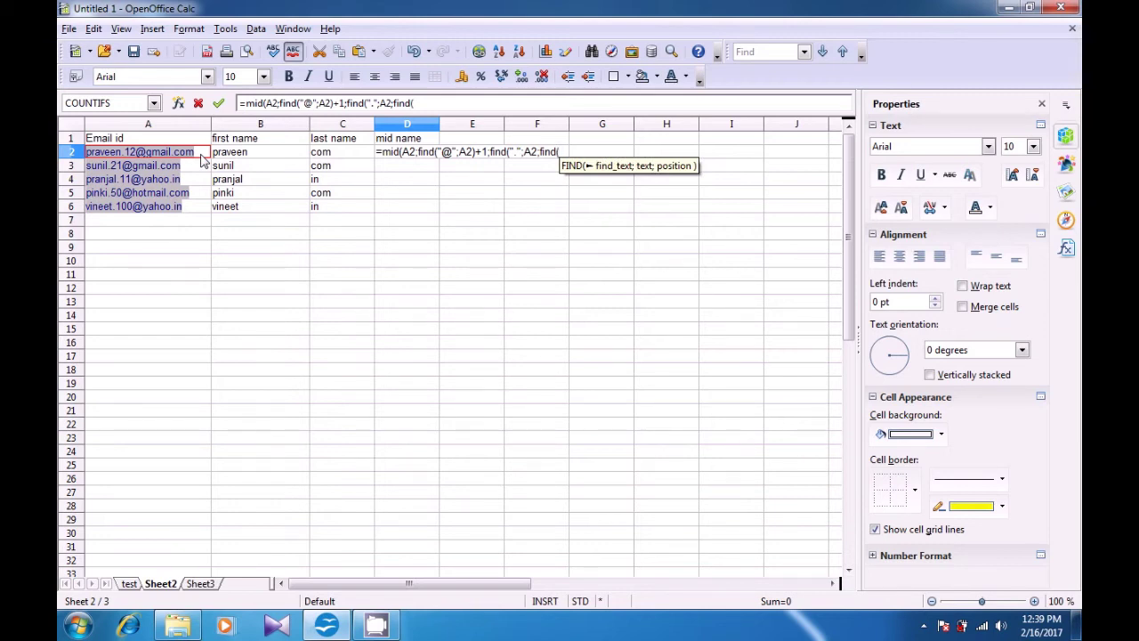
pyautogui.write('"@"')
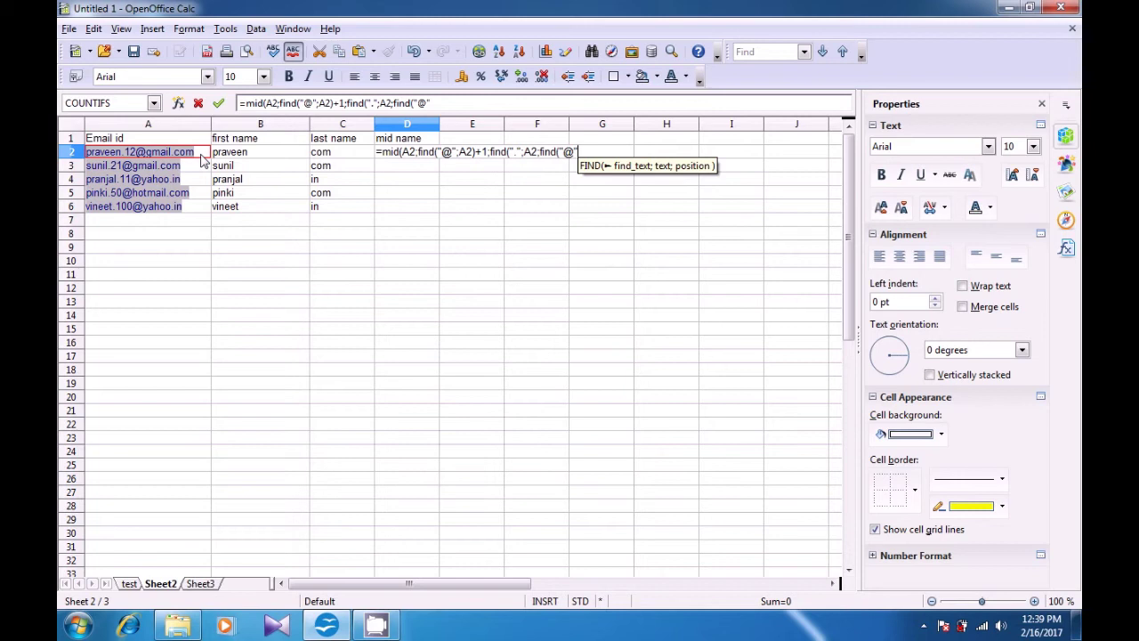
pyautogui.write(';')
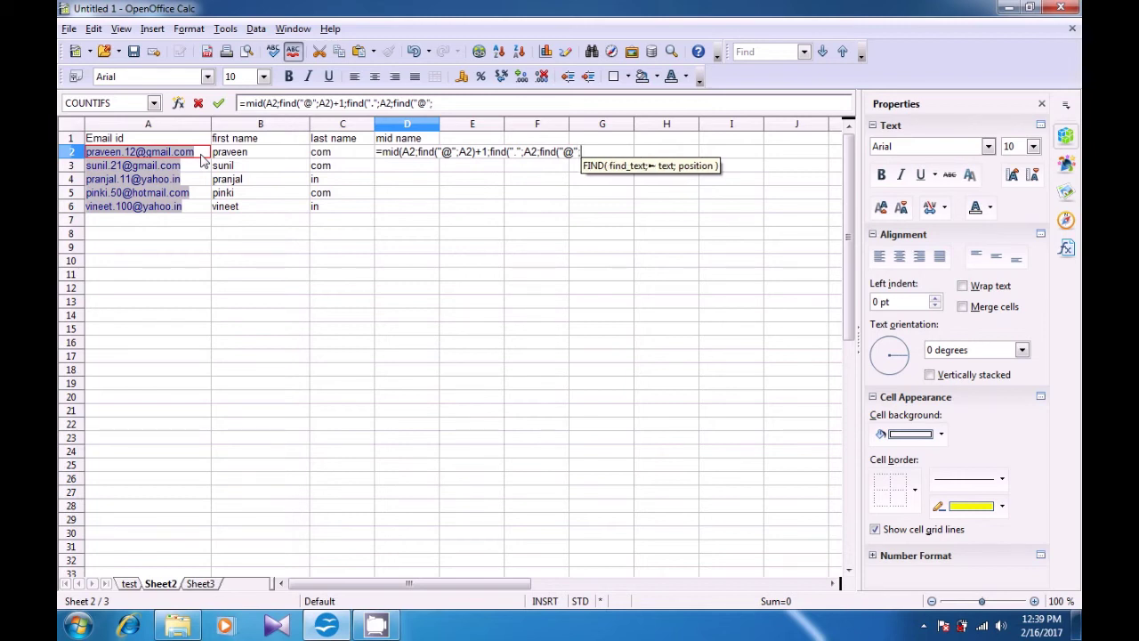
pyautogui.click(203, 157)
pyautogui.write('))')
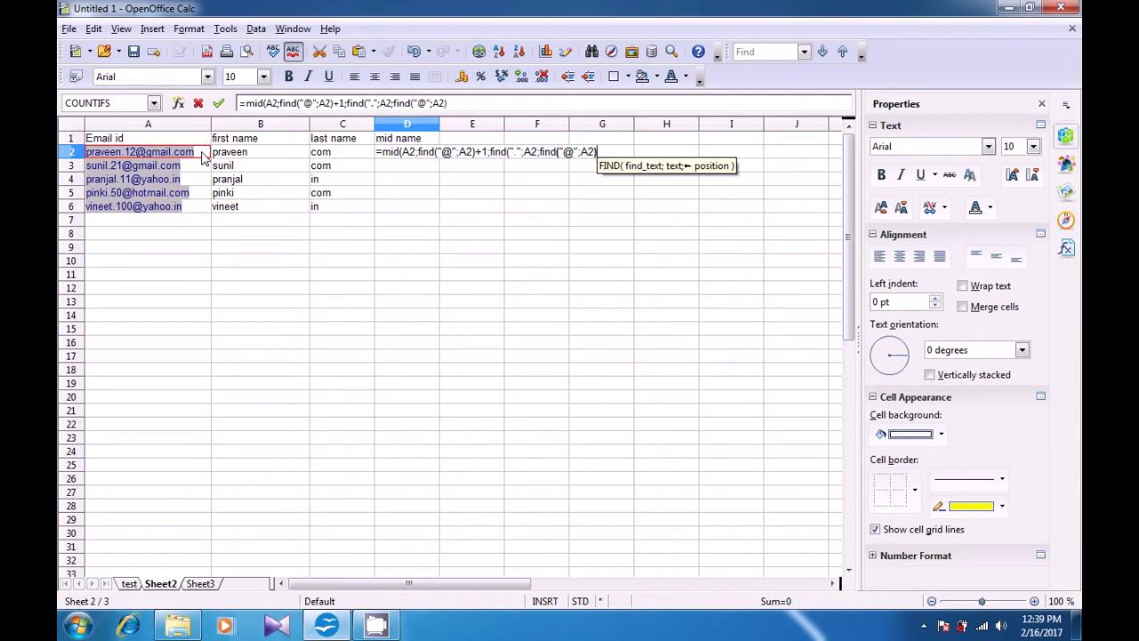
# - Subtract find("@";A2) and 1 from the number argument and complete the MID formula in D2
pyautogui.write('-')
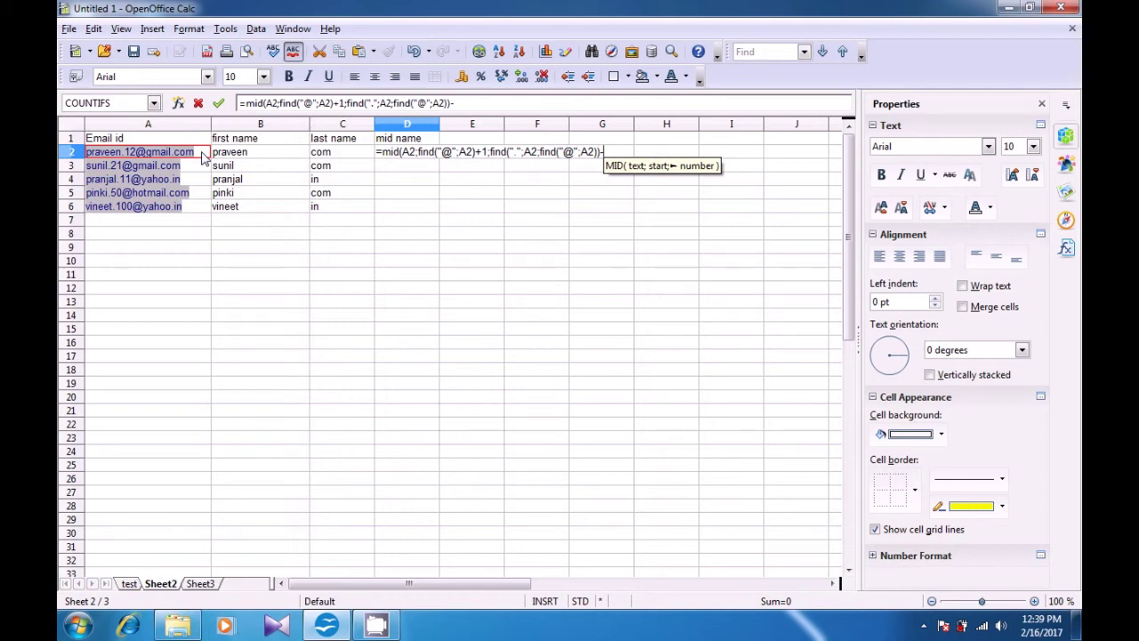
pyautogui.write('find')
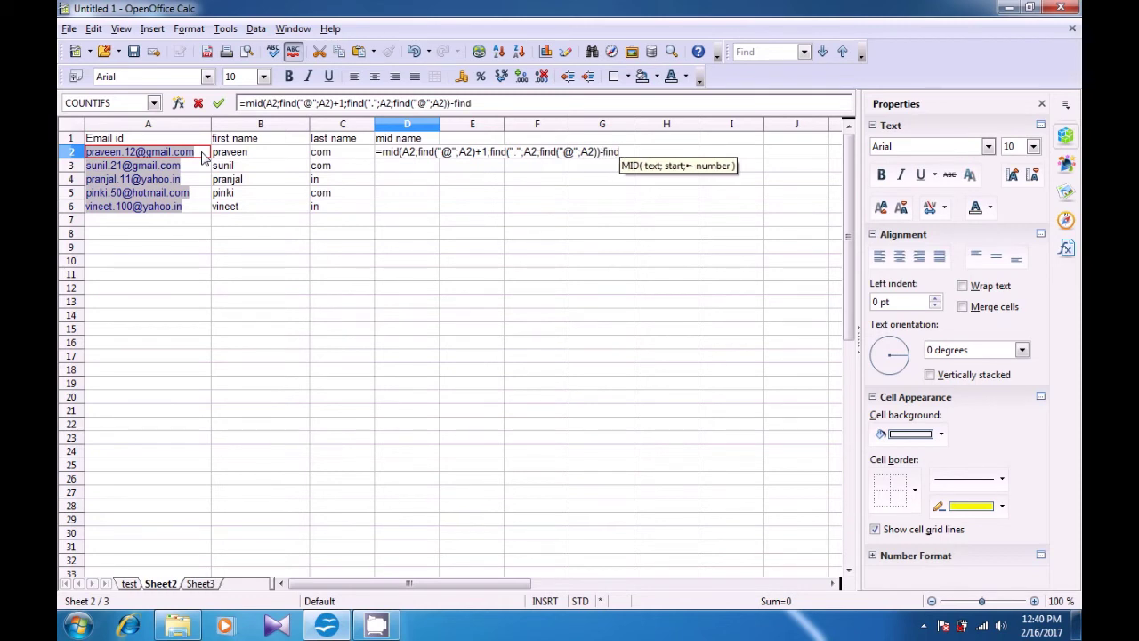
pyautogui.write('(')
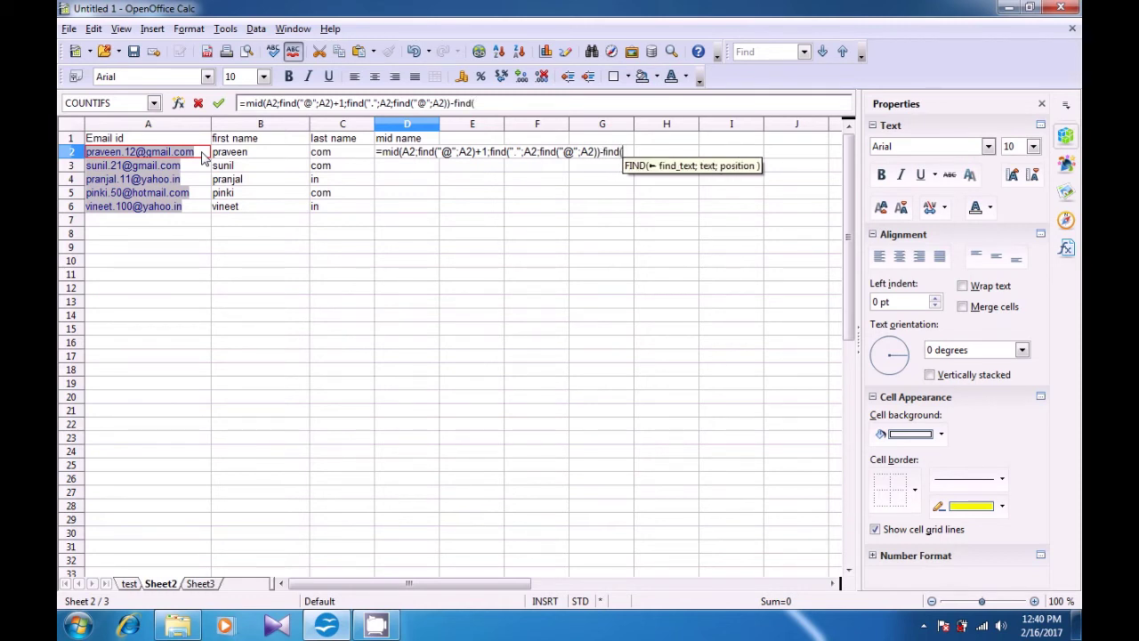
pyautogui.write('"')
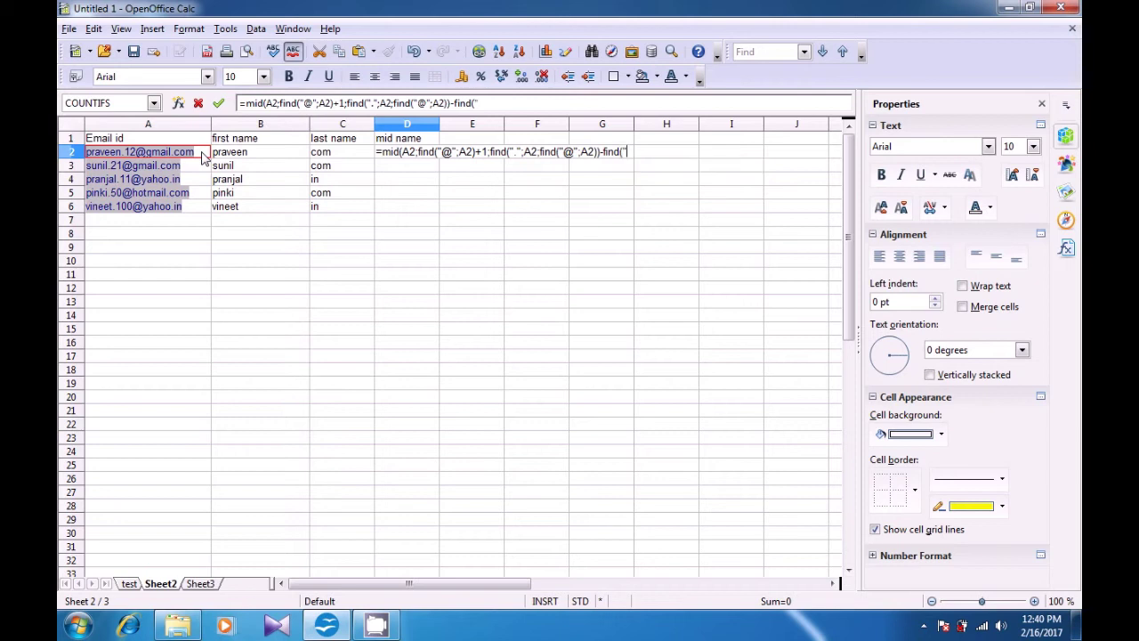
pyautogui.write('@"')
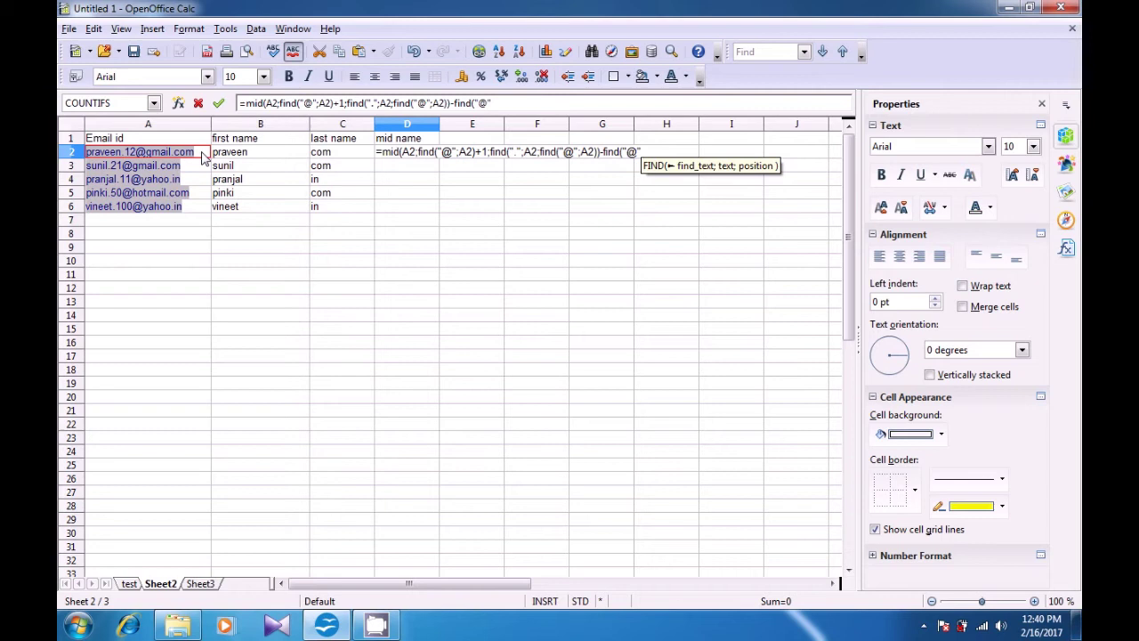
pyautogui.write(';')
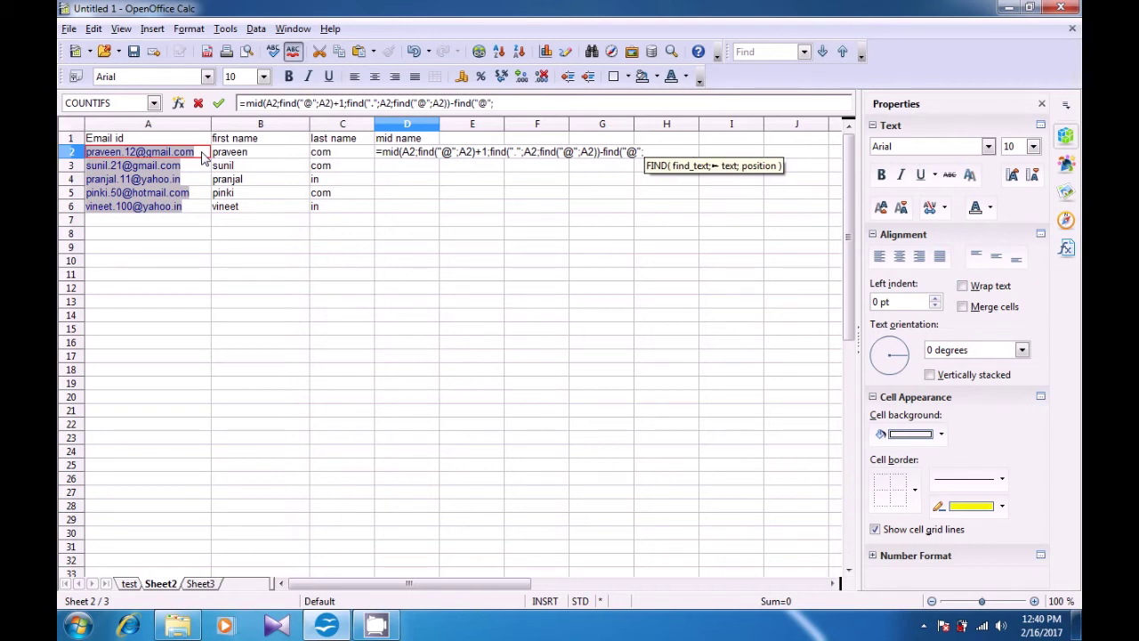
pyautogui.click(203, 156)
pyautogui.write(')')
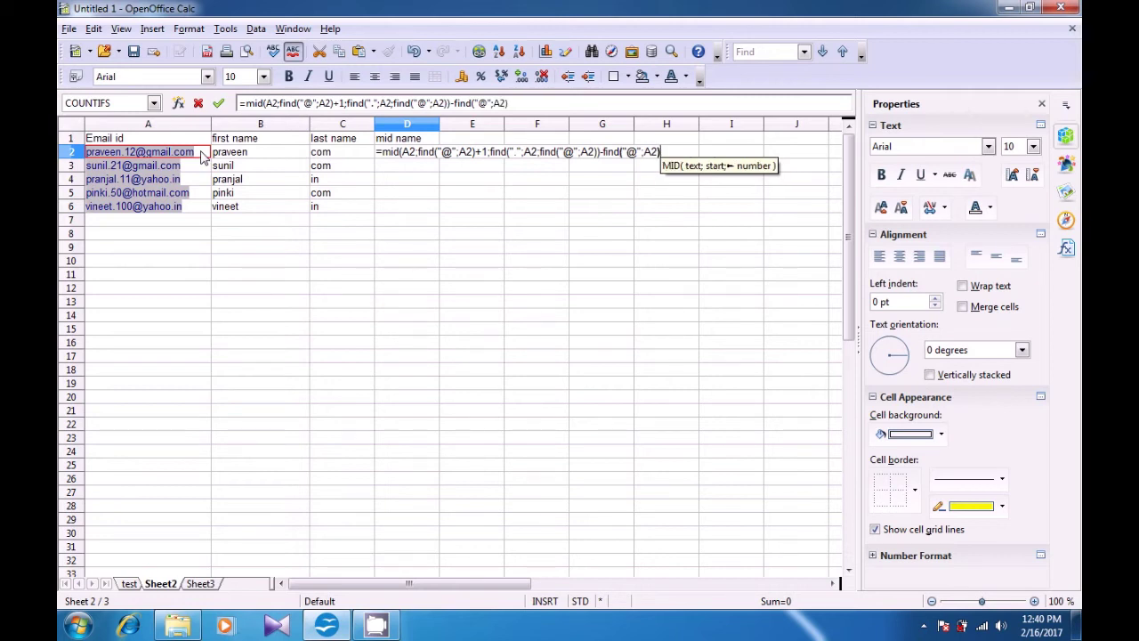
pyautogui.write('-1')
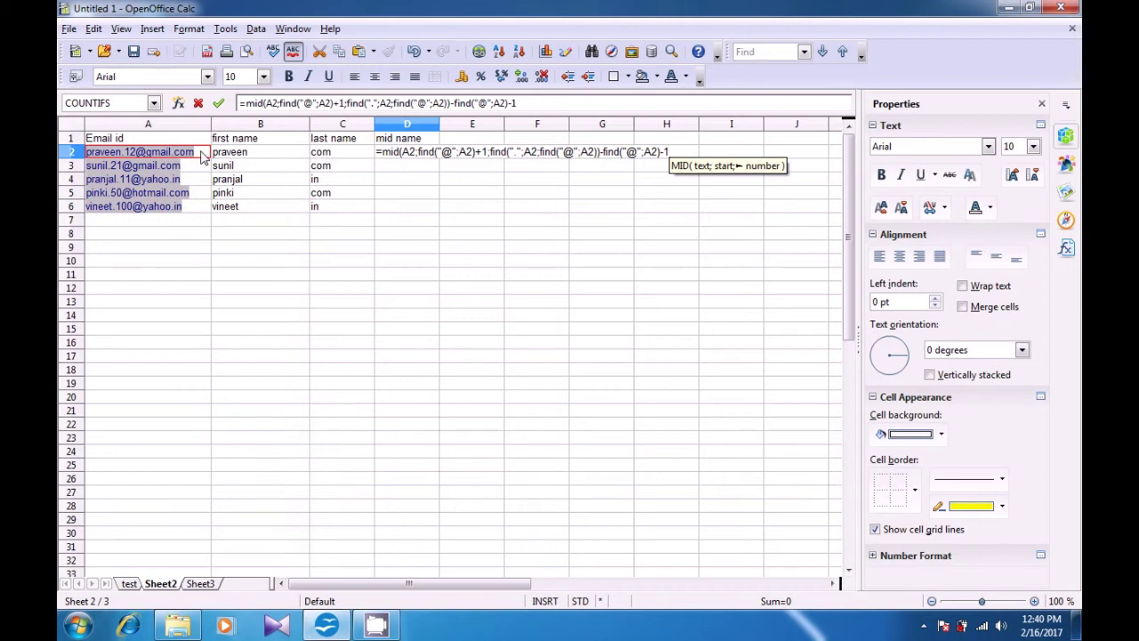
pyautogui.write(')')
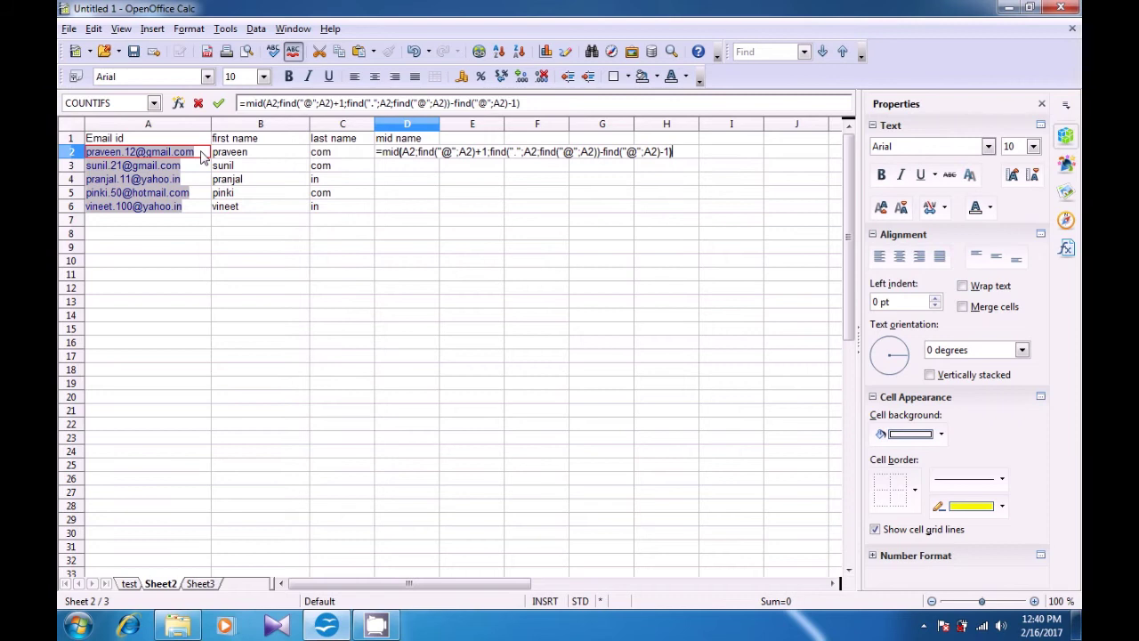
pyautogui.press('Return')
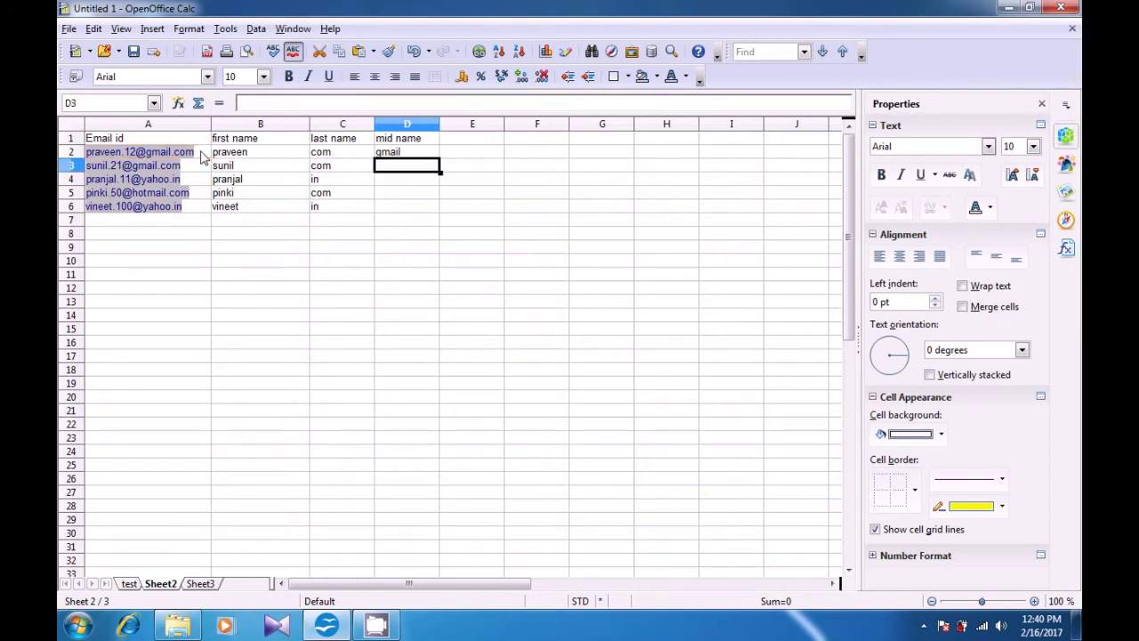
# - Copy the MID formula from D2 down through D6 and review the filled mid name cells
pyautogui.click(388, 154)
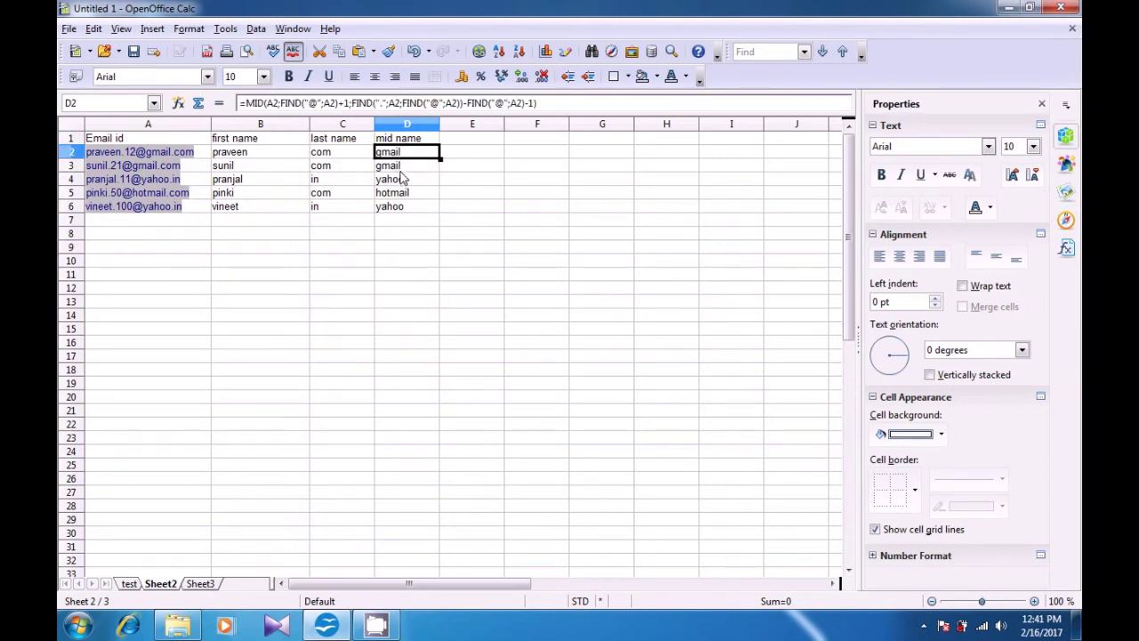
pyautogui.press('Down')
pyautogui.press('Down')
pyautogui.press('Down')
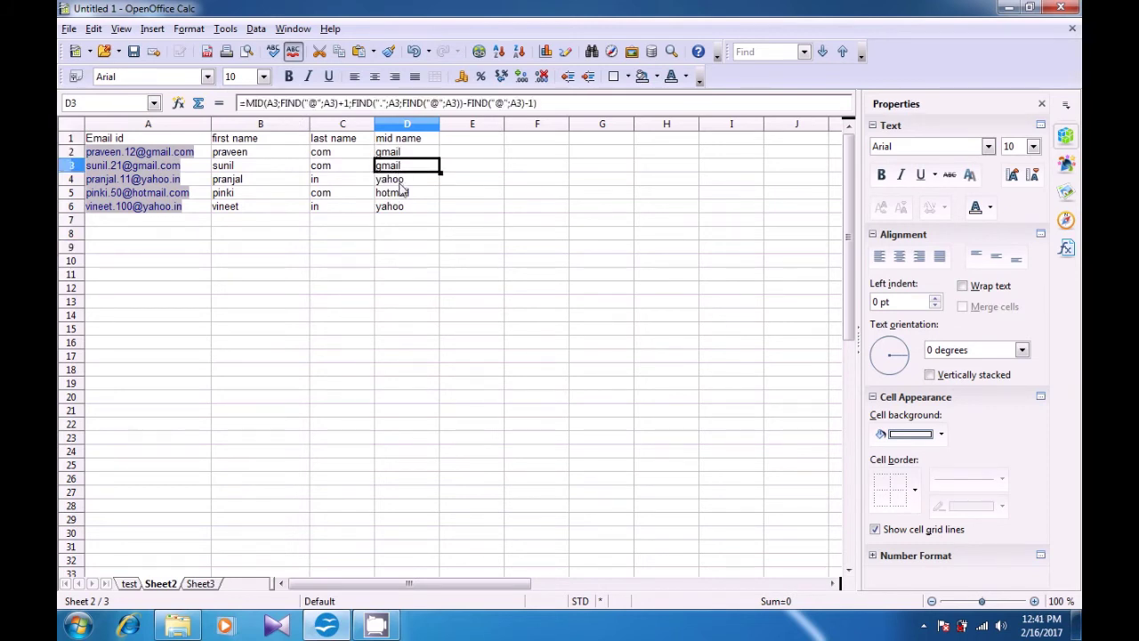
pyautogui.press('Down')
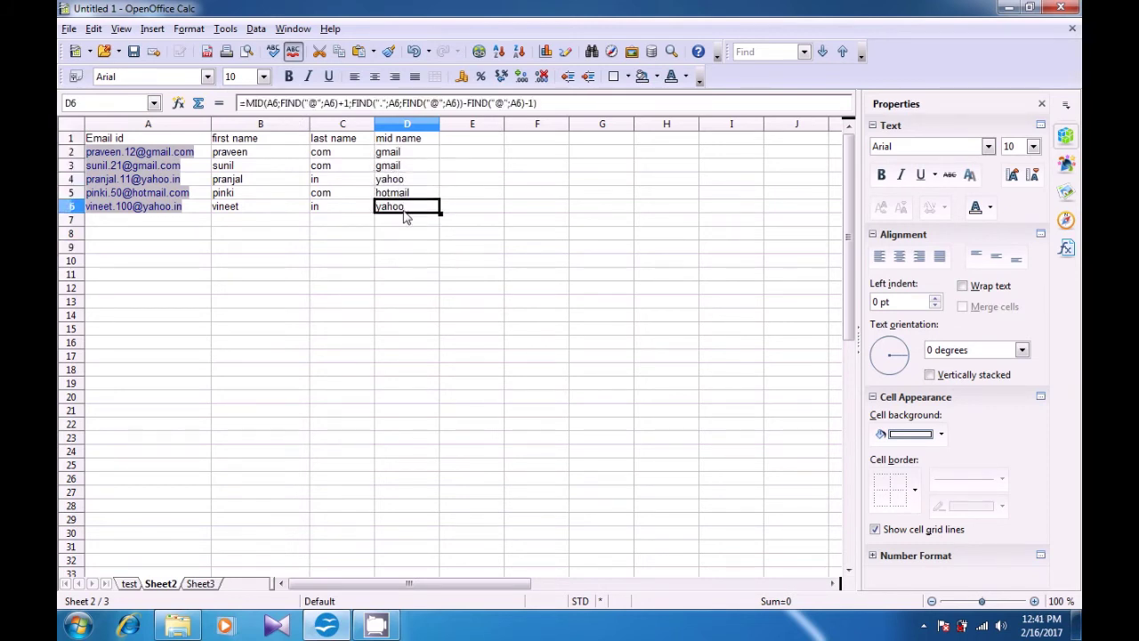
pyautogui.click(397, 158)
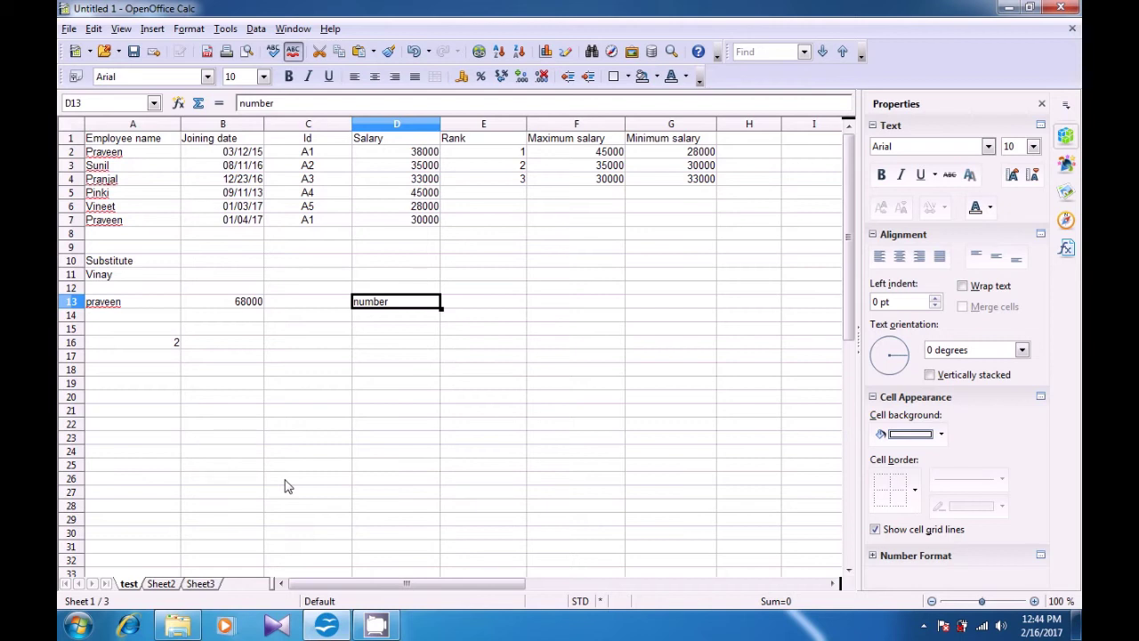
# - Enter the values 5, 3 and 3 in D14 to D16 of the test sheet, under the number heading
pyautogui.doubleClick(399, 319)
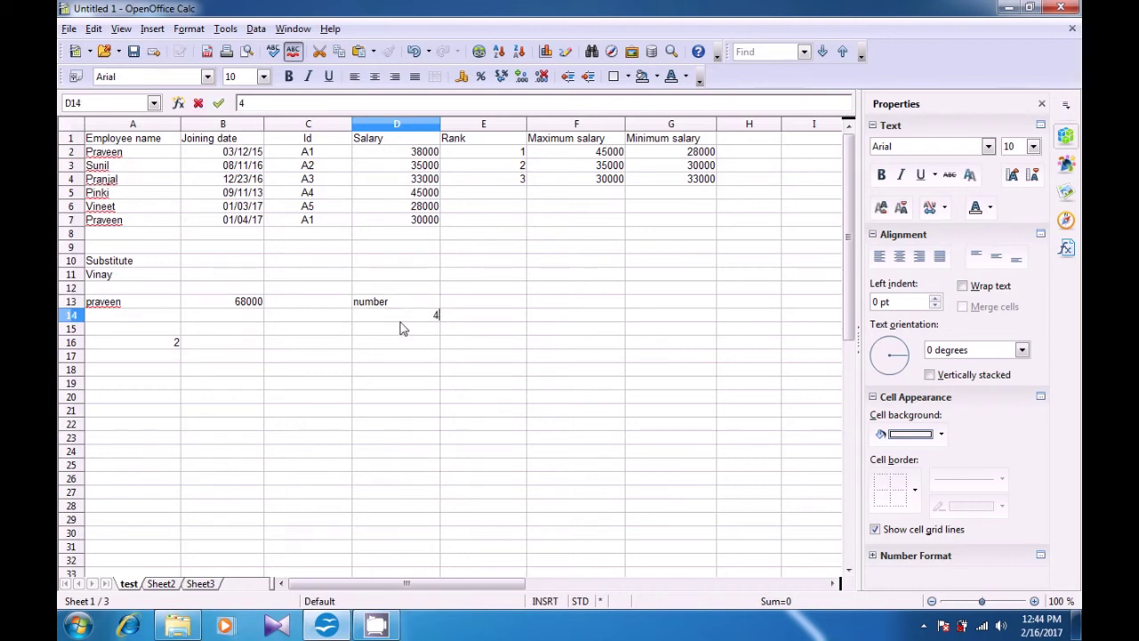
pyautogui.write('5')
pyautogui.press('Return')
pyautogui.write('3')
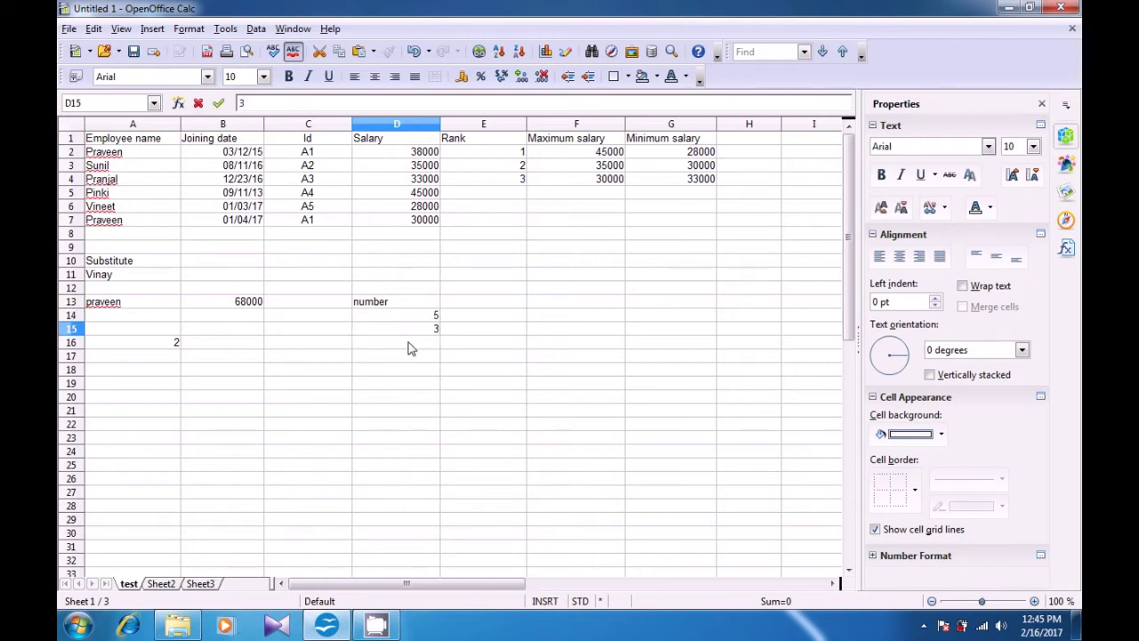
pyautogui.press('Return')
pyautogui.write('3')
# - Label C17 "total" and add up the three numbers in D17 with =D14+D15+D16
pyautogui.click(330, 357)
pyautogui.write('t')
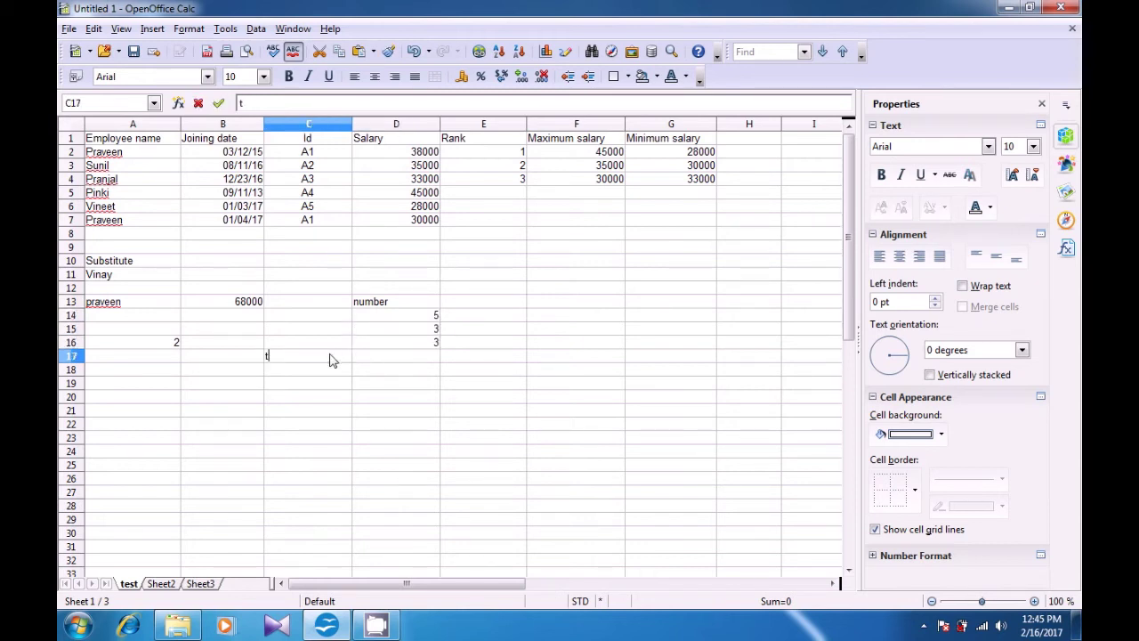
pyautogui.write('otal')
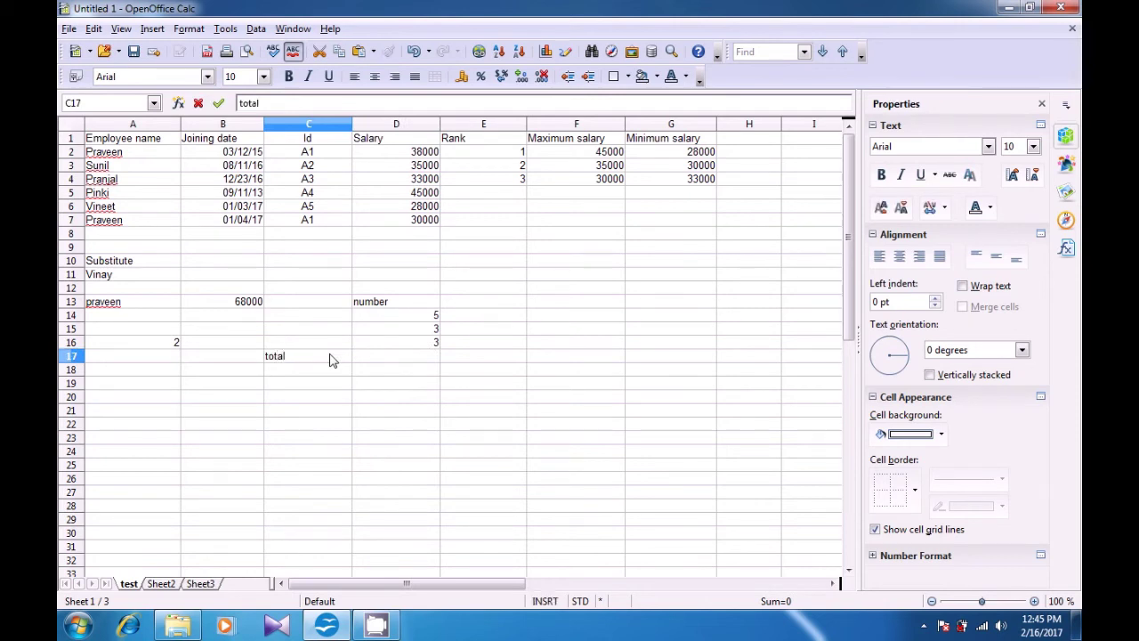
pyautogui.click(397, 361)
pyautogui.write('=D14+D15+D16')
pyautogui.press('Return')
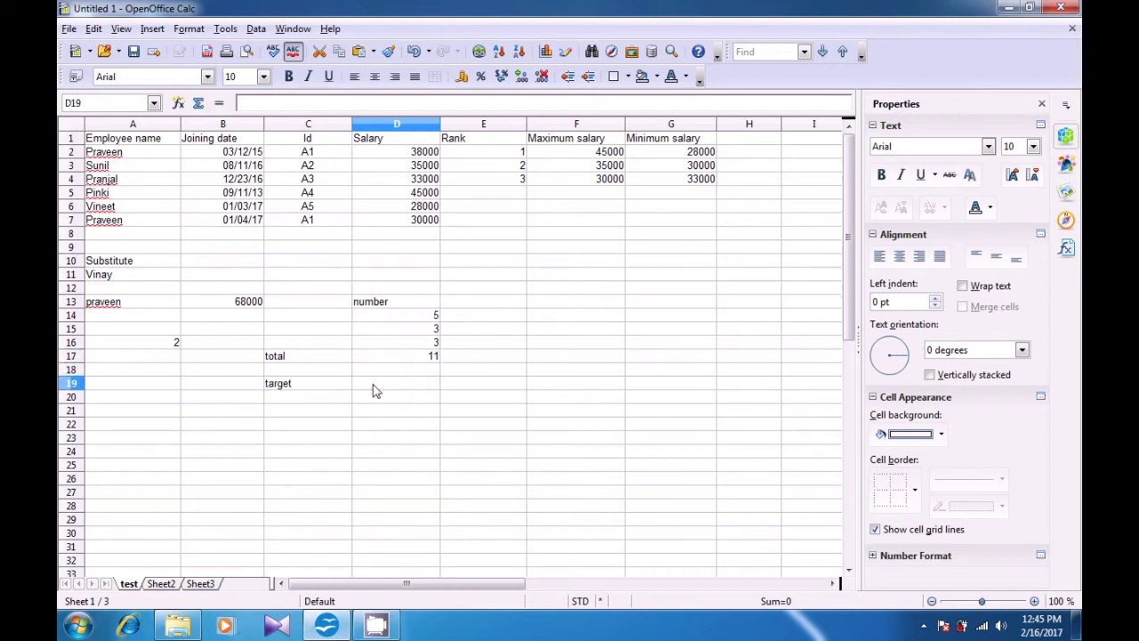
# - Enter 15 in D19, beside the target label
pyautogui.write('=')
pyautogui.press('BackSpace')
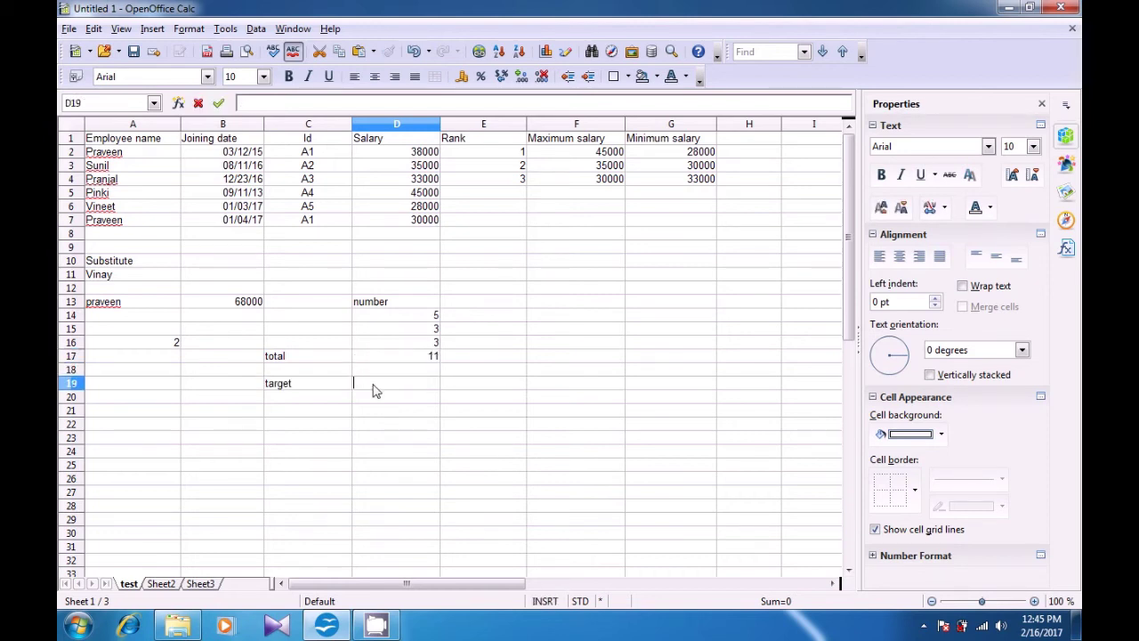
pyautogui.write('156')
pyautogui.press('BackSpace')
pyautogui.click(406, 438)
# - Run Goal Seek on the total in D17 with target value 15 and D16 as the variable cell, and accept the result
pyautogui.click(396, 356)
pyautogui.click(256, 29)
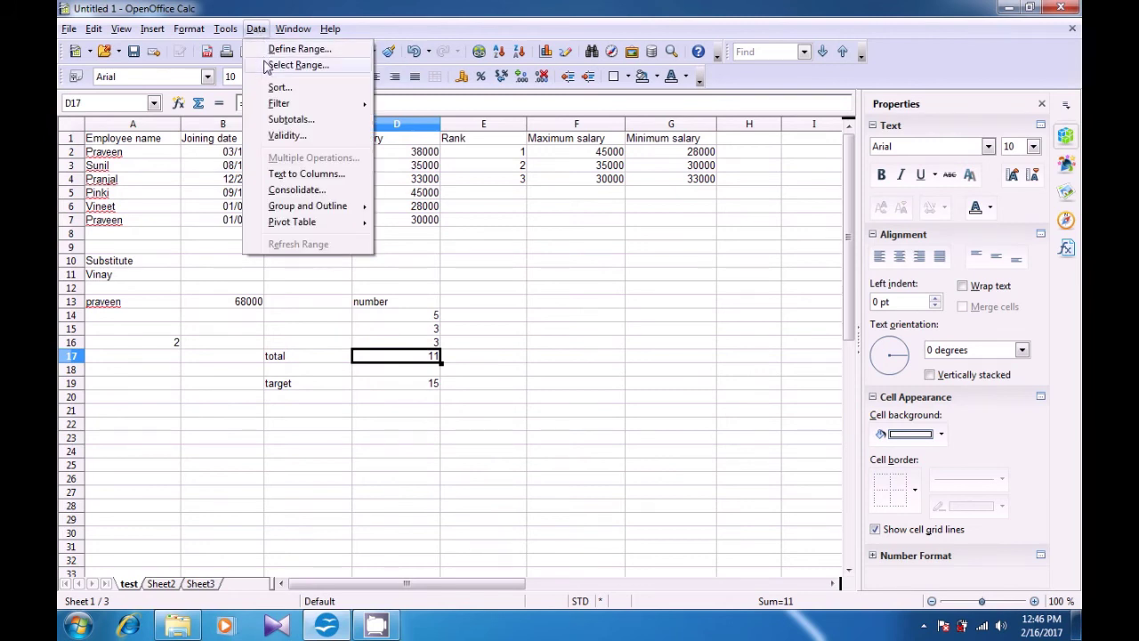
pyautogui.moveTo(230, 30)
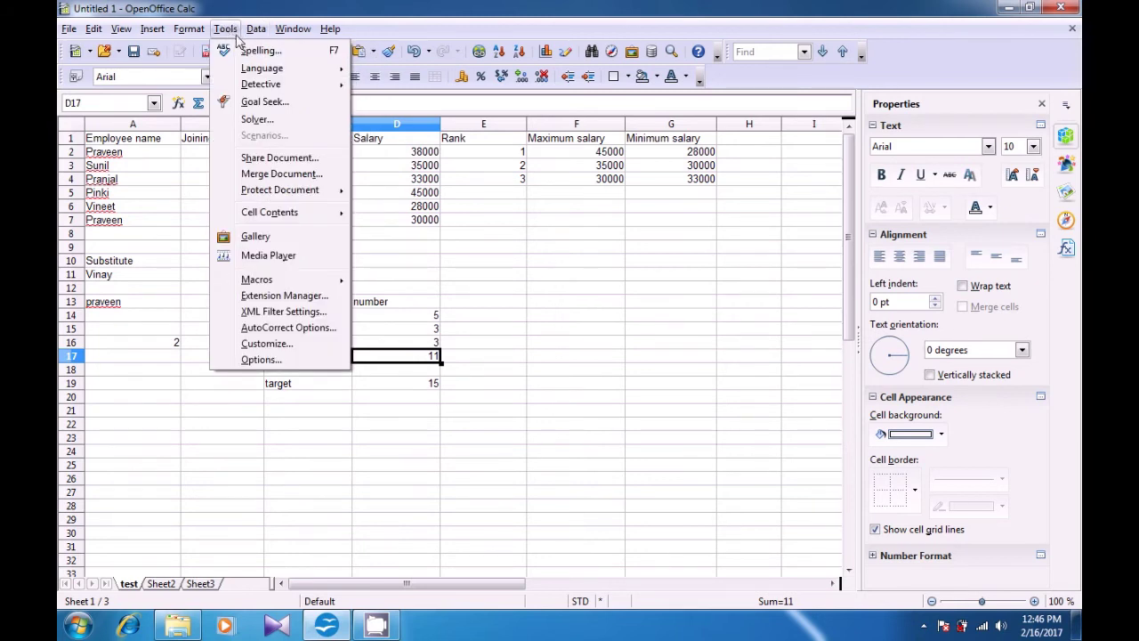
pyautogui.click(258, 104)
pyautogui.write('15')
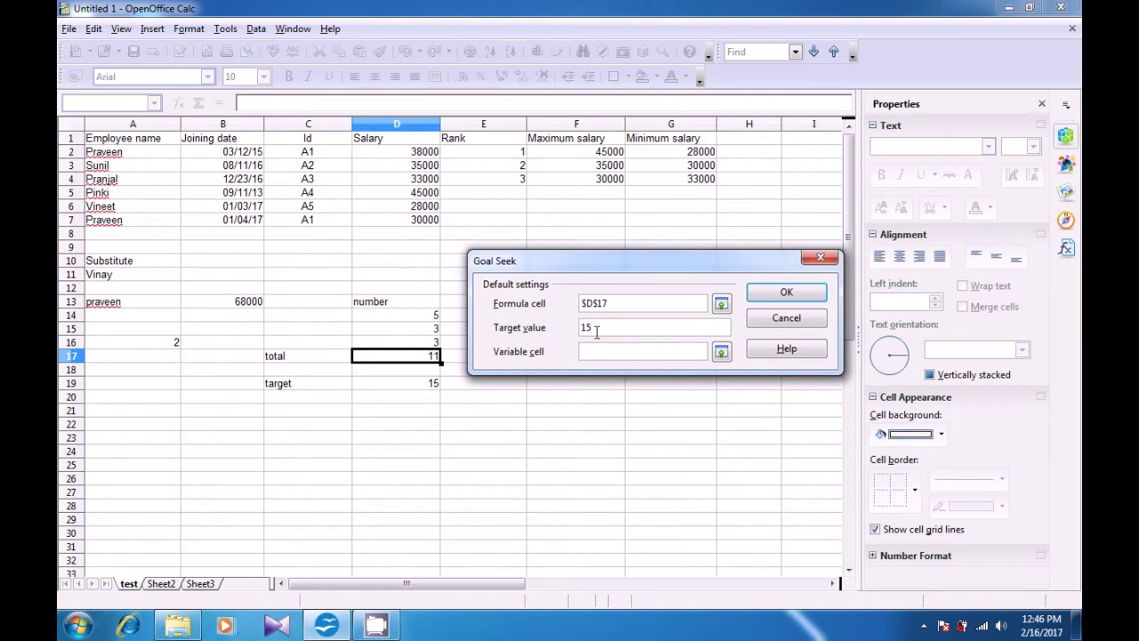
pyautogui.press('Tab')
pyautogui.click(432, 329)
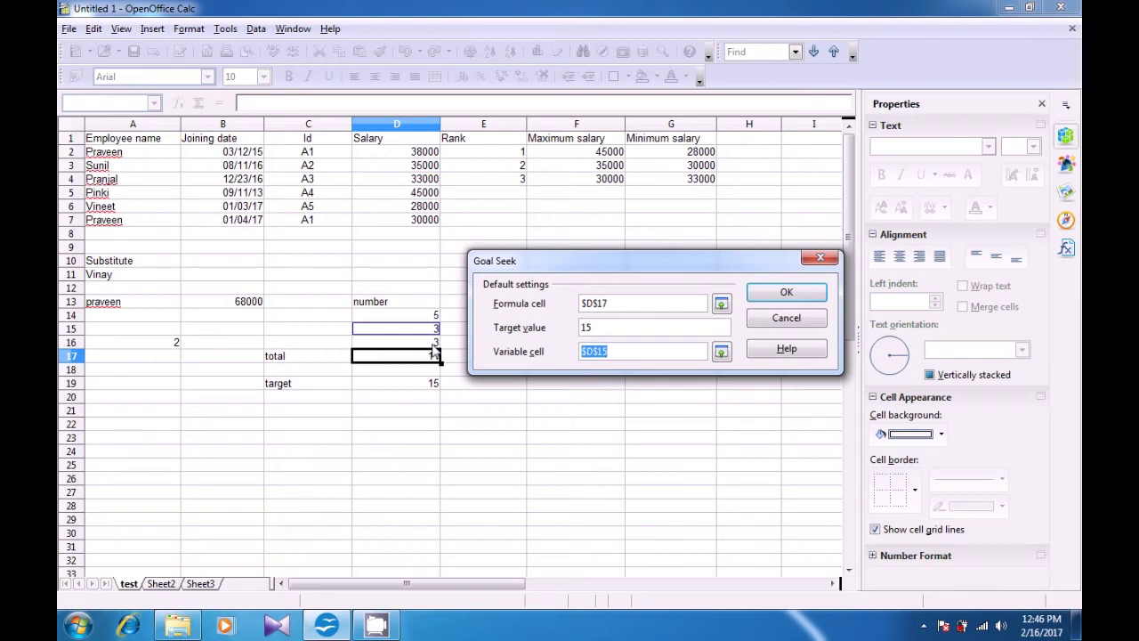
pyautogui.press('Return')
pyautogui.click(625, 339)
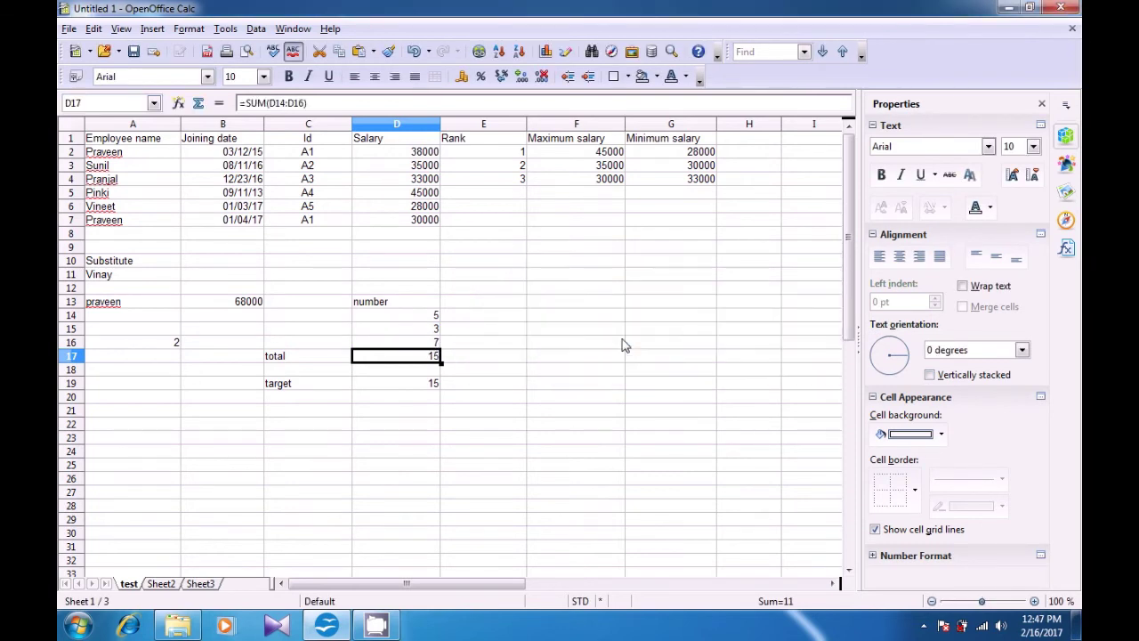
# - Compare the total in D17 with the target in D19 and inspect the adjusted number in D16
pyautogui.click(502, 403)
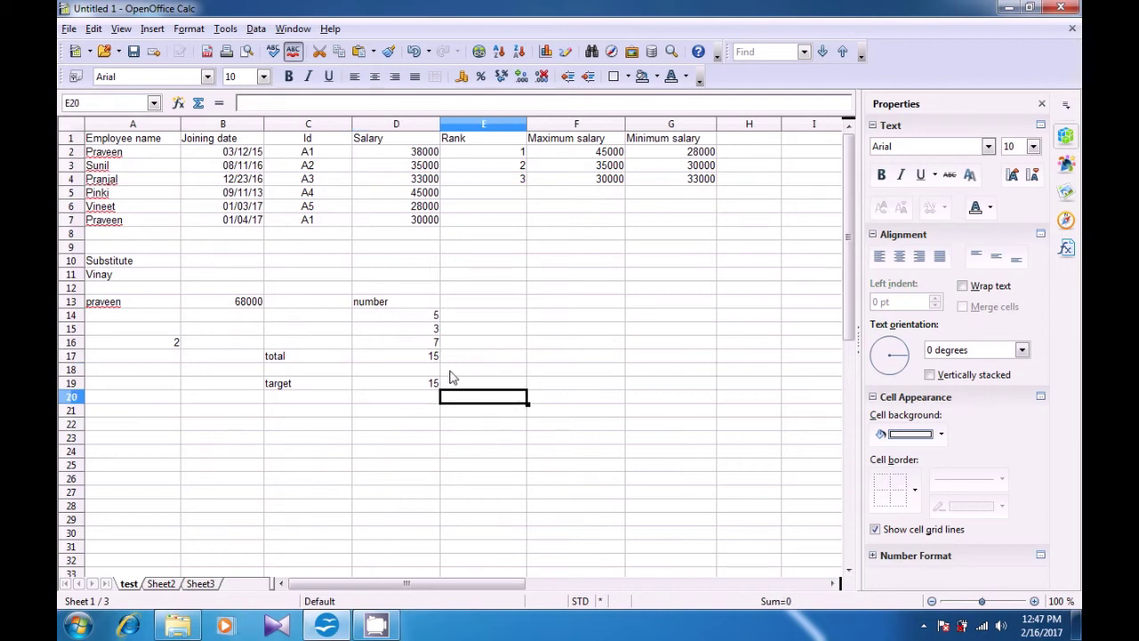
pyautogui.click(418, 358)
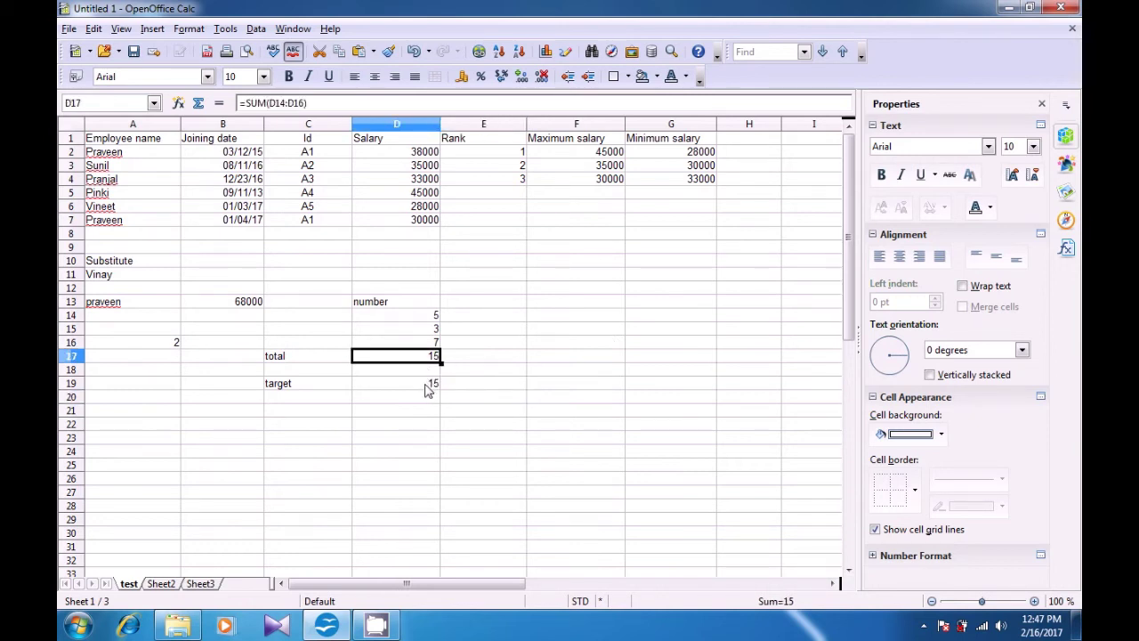
pyautogui.click(427, 388)
pyautogui.click(430, 361)
pyautogui.click(434, 345)
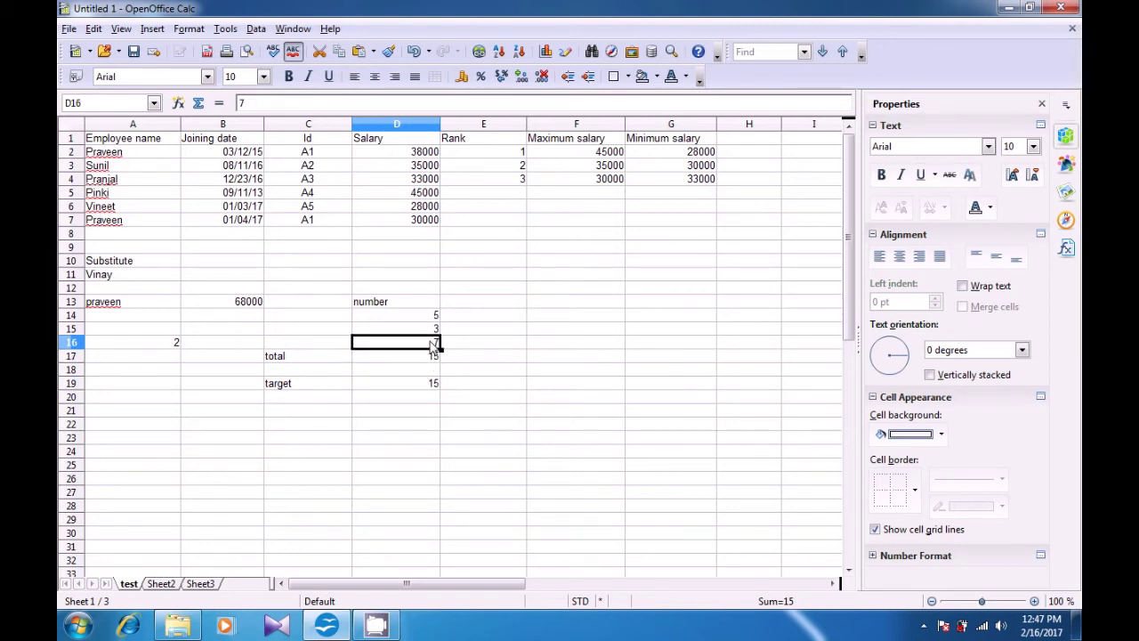
pyautogui.click(432, 357)
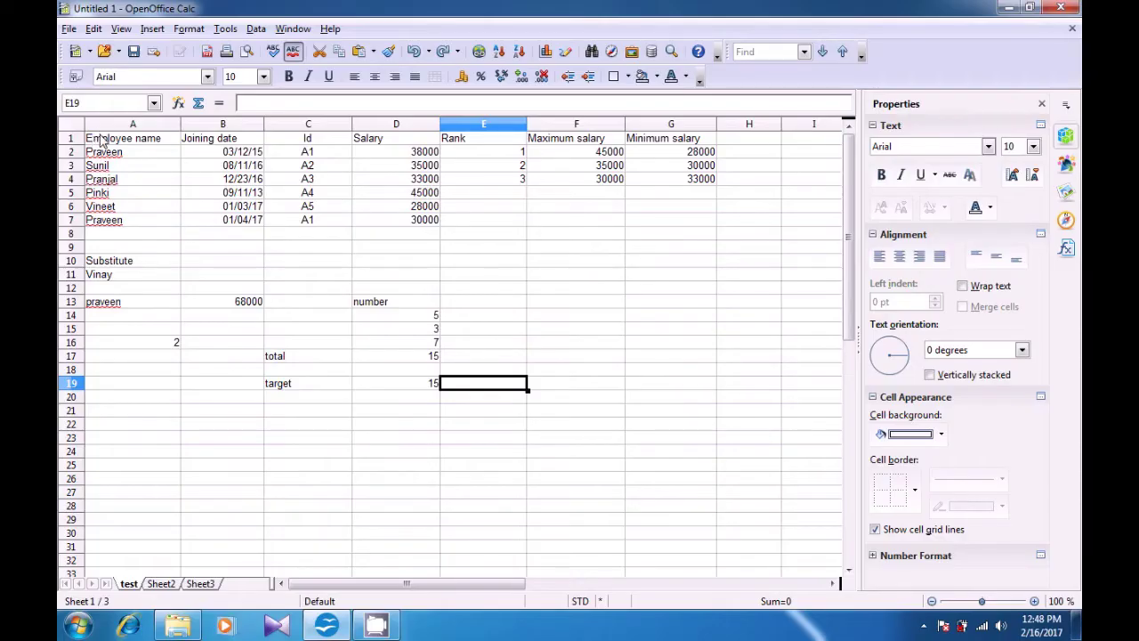
# - Copy the employee name list A1:A7 from the test sheet and paste it into Sheet2 starting at A10
pyautogui.moveTo(104, 140); pyautogui.dragTo(104, 223)
pyautogui.hotkey('ctrl', 'c')
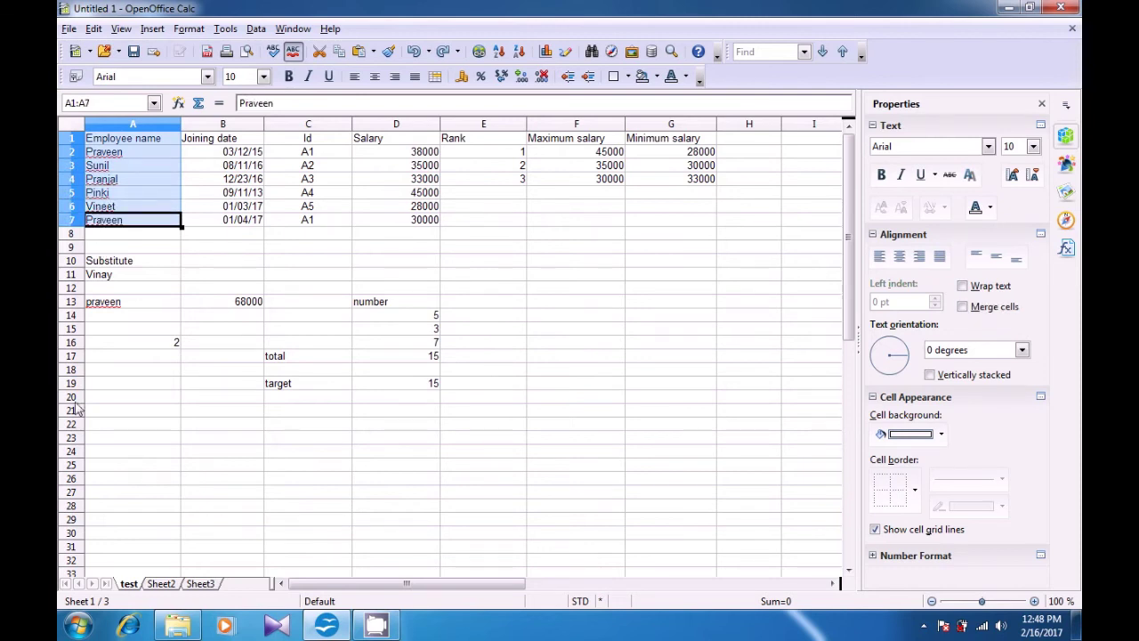
pyautogui.click(161, 584)
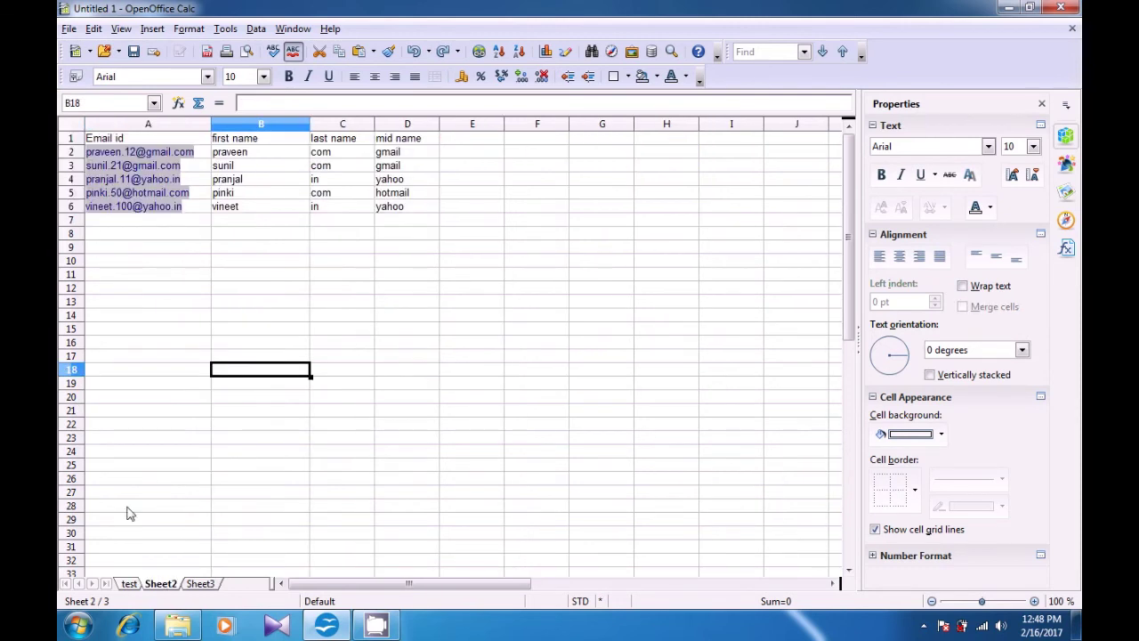
pyautogui.click(115, 264)
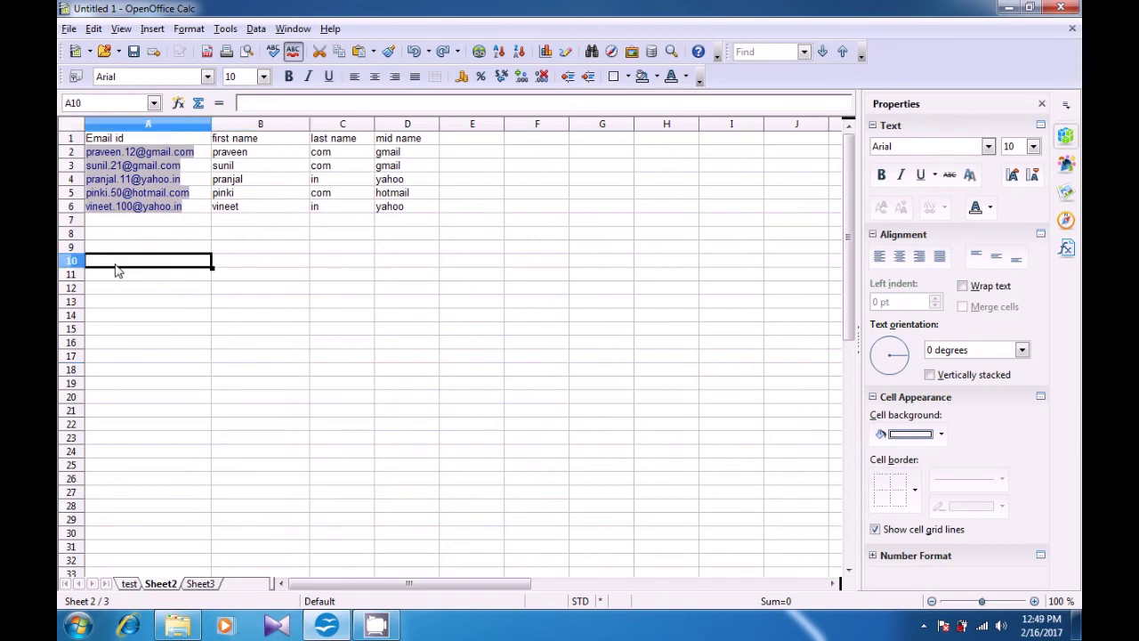
pyautogui.hotkey('ctrl', 'v')
# - Create a scenario named test1 from the employee name list in A10:A16, keeping the default settings
pyautogui.click(225, 28)
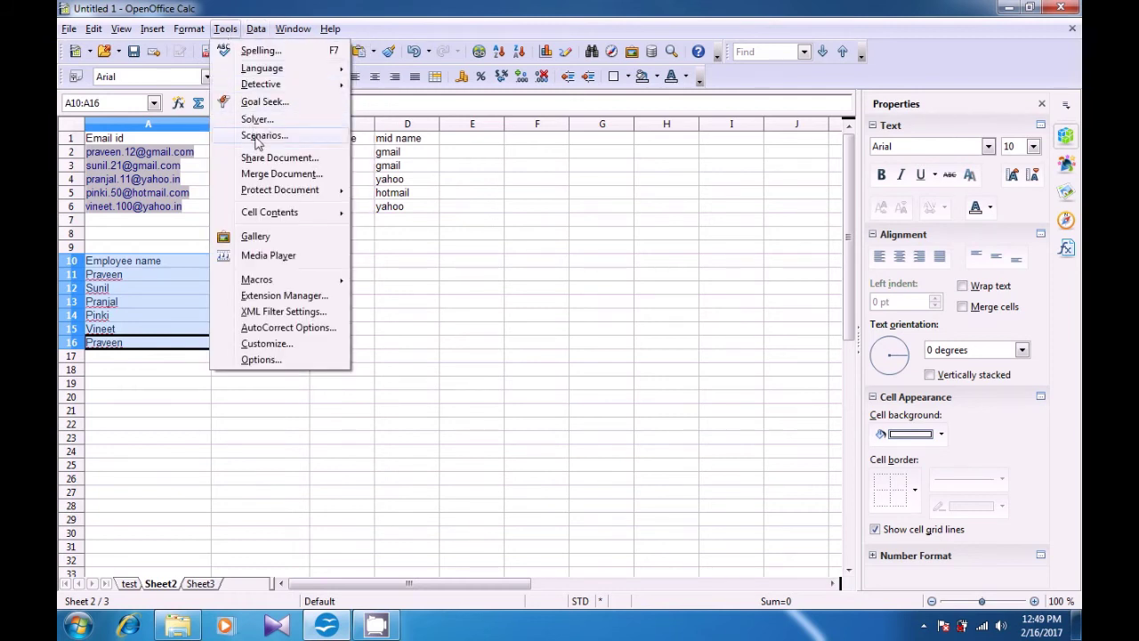
pyautogui.click(258, 136)
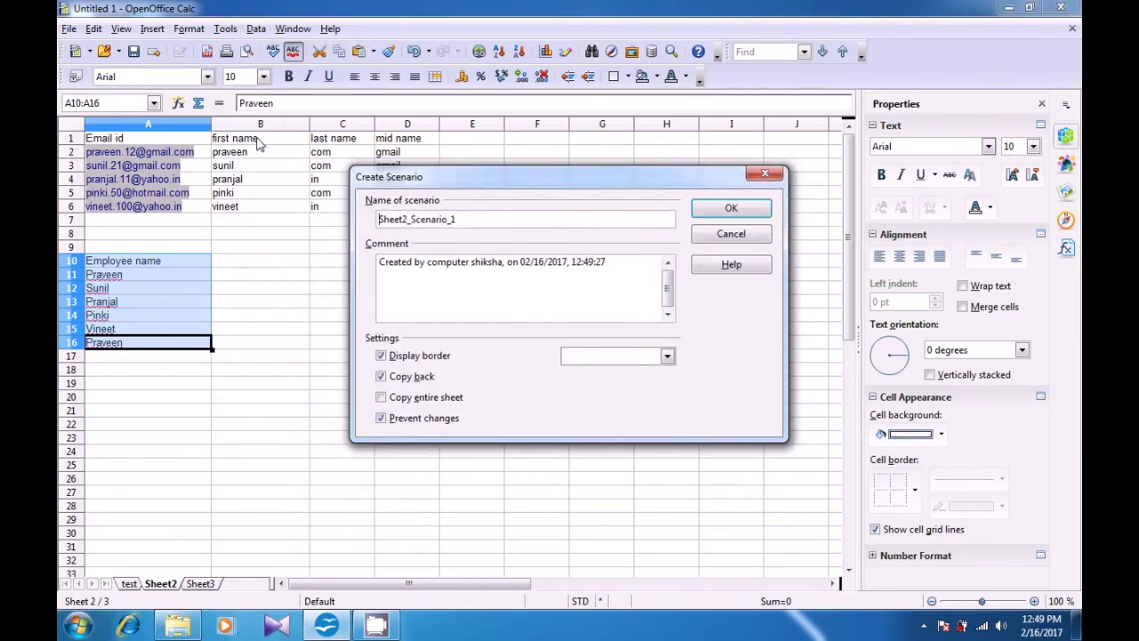
pyautogui.press('Delete')
pyautogui.press('Delete')
pyautogui.press('Delete')
pyautogui.press('Delete')
pyautogui.press('Delete')
pyautogui.press('Delete')
pyautogui.press('Delete')
pyautogui.press('Delete')
pyautogui.press('Delete')
pyautogui.press('Delete')
pyautogui.press('Delete')
pyautogui.press('Delete')
pyautogui.press('Delete')
pyautogui.press('Delete')
pyautogui.press('Delete')
pyautogui.press('Delete')
pyautogui.press('Delete')
pyautogui.write('test1')
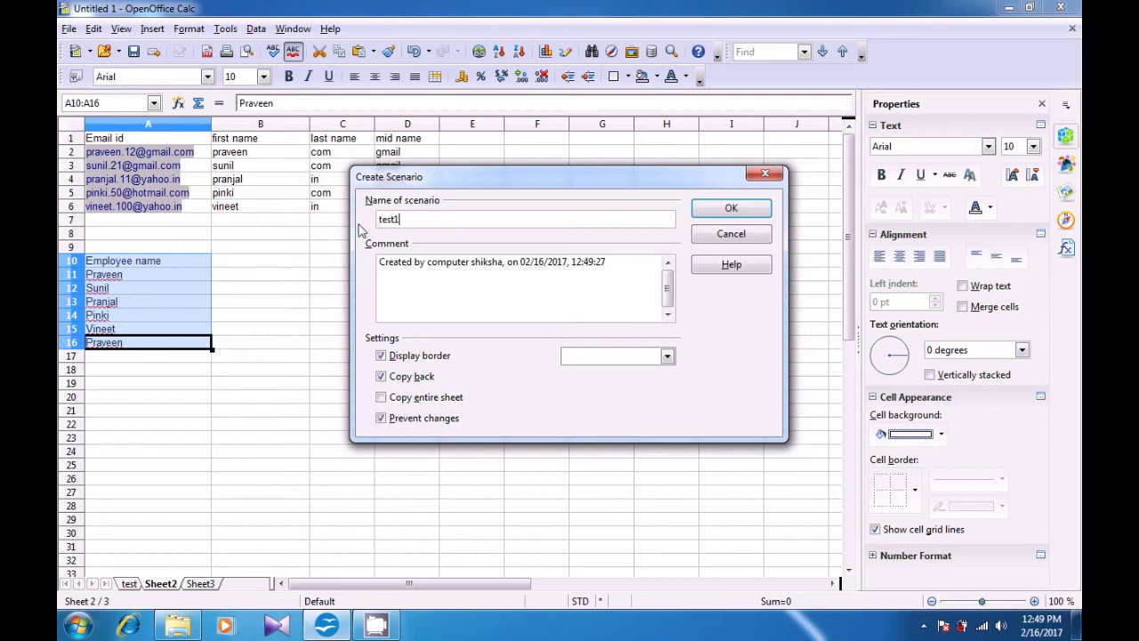
pyautogui.click(730, 209)
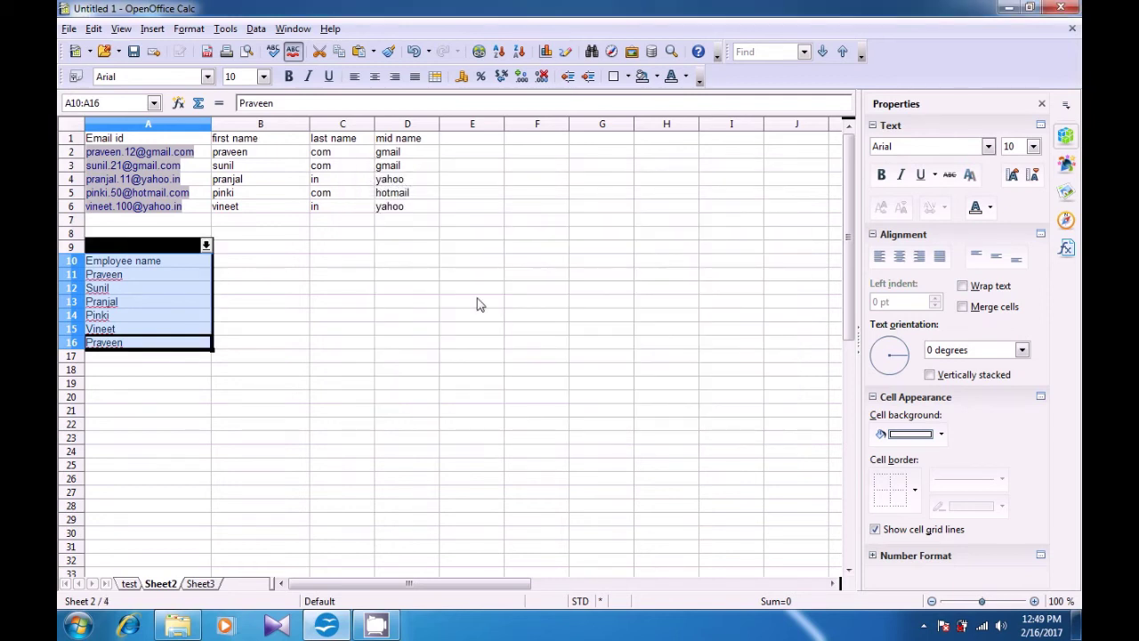
pyautogui.click(319, 318)
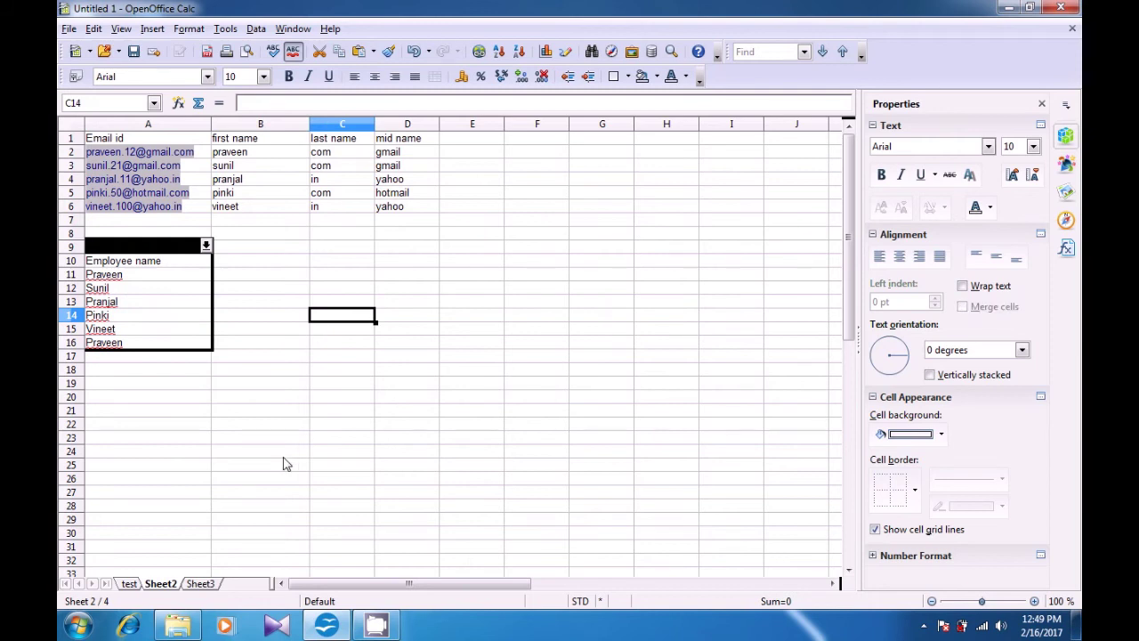
pyautogui.moveTo(141, 262); pyautogui.dragTo(152, 347)
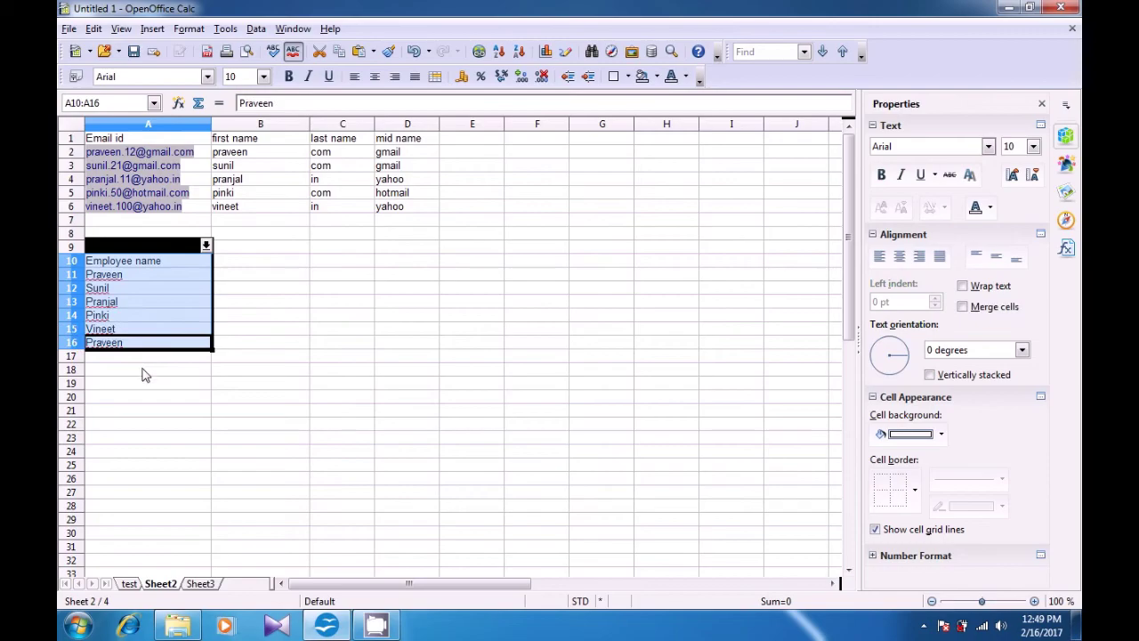
pyautogui.click(145, 372)
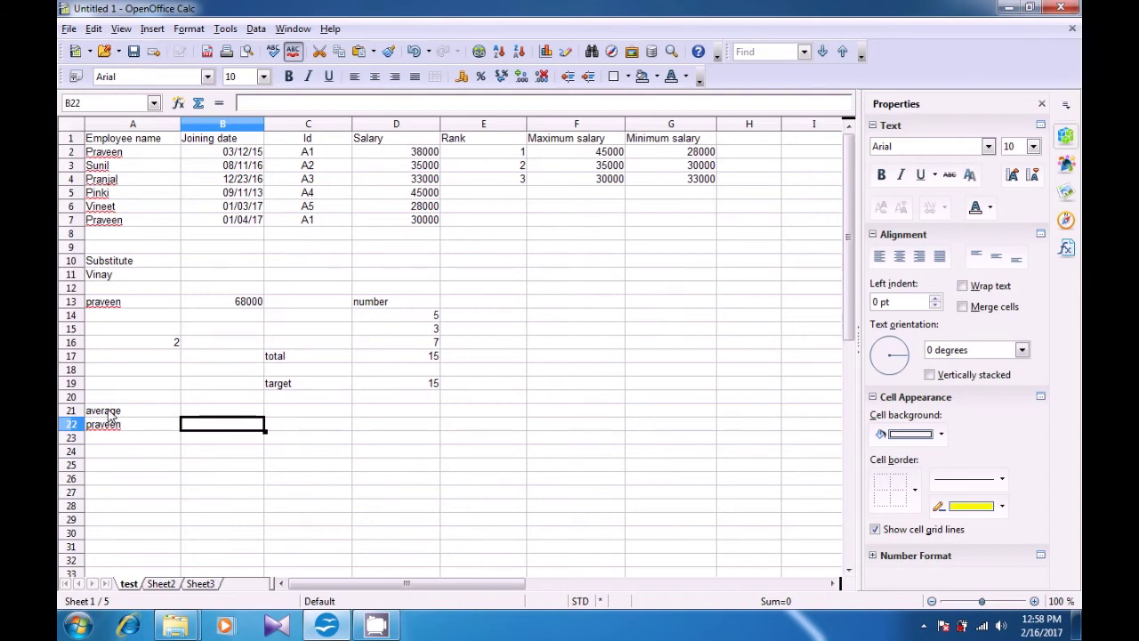
# - Enter =averageifs(D2:D7;A2:A7;A22;C2:C7;C2) in B22 of the test sheet to average the salaries matching the name and id
pyautogui.write('=')
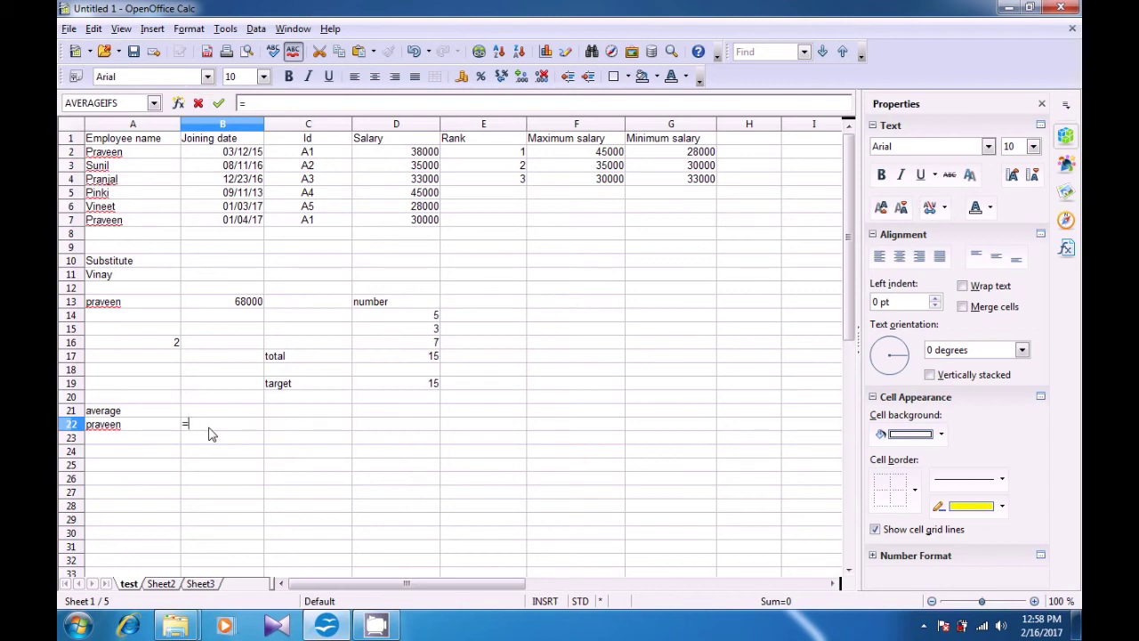
pyautogui.write('averageifs(')
pyautogui.moveTo(396, 151); pyautogui.dragTo(397, 220)
pyautogui.write(';')
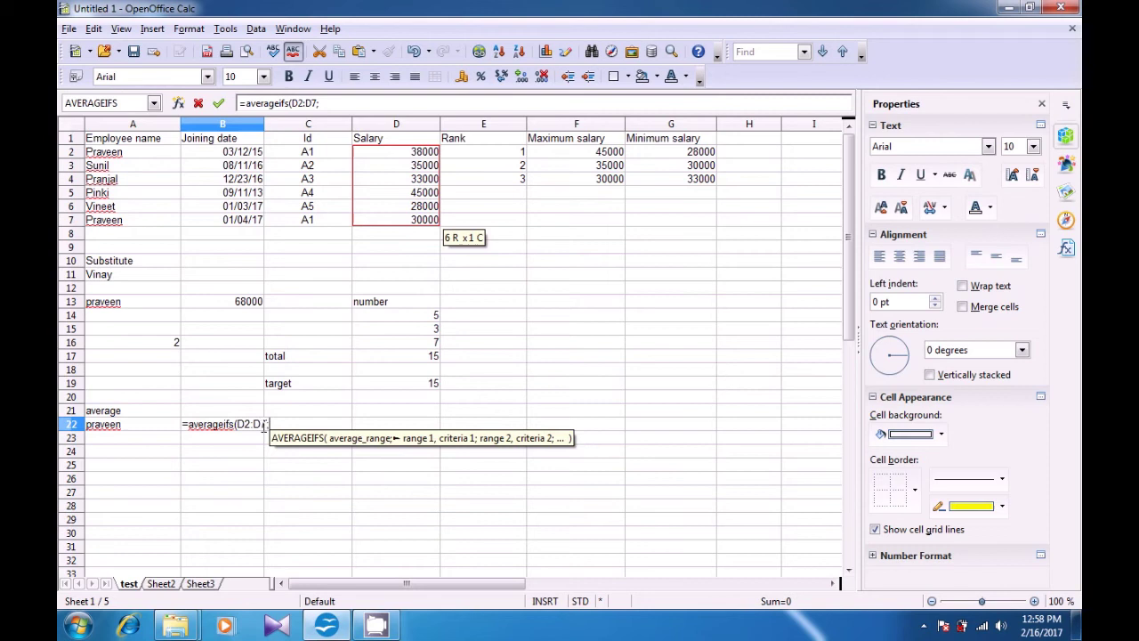
pyautogui.moveTo(122, 157); pyautogui.dragTo(134, 228)
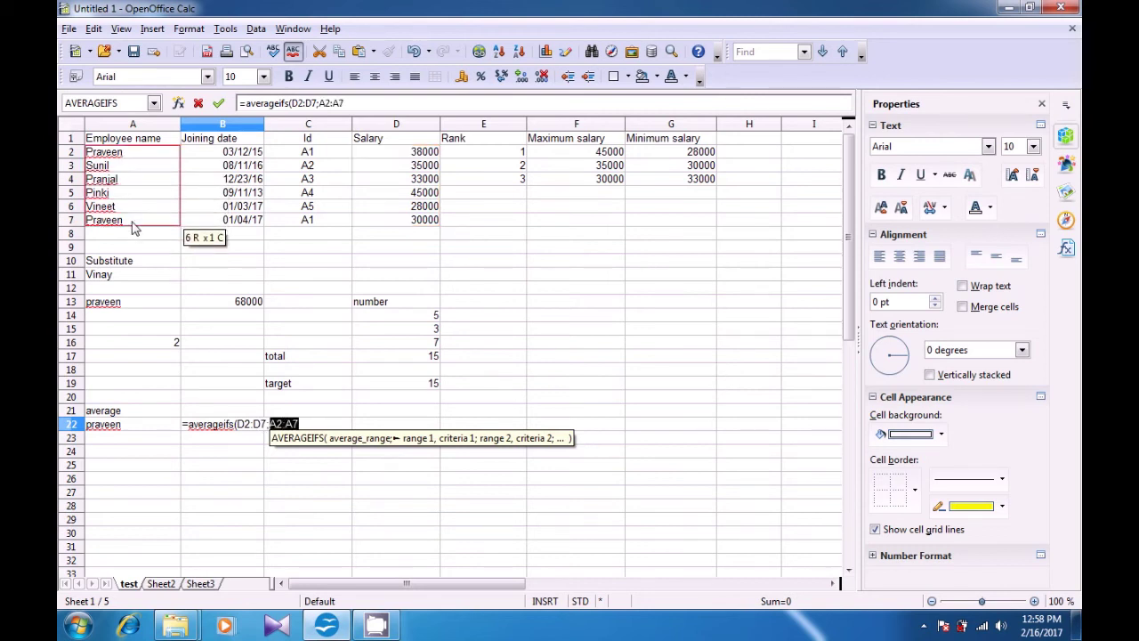
pyautogui.write(';')
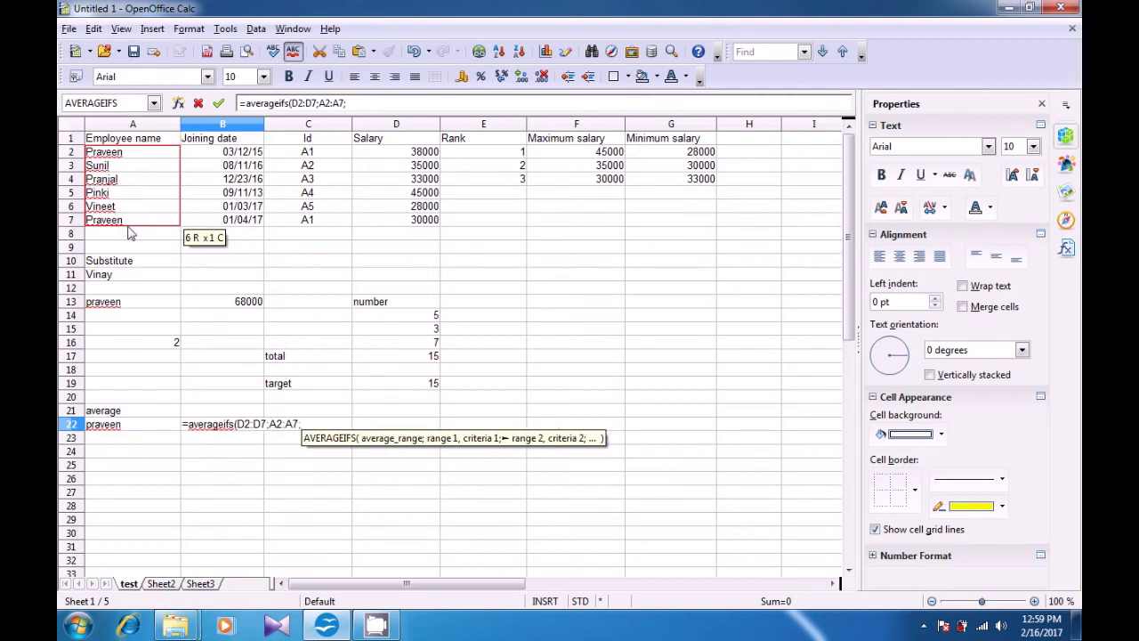
pyautogui.click(103, 427)
pyautogui.write(';')
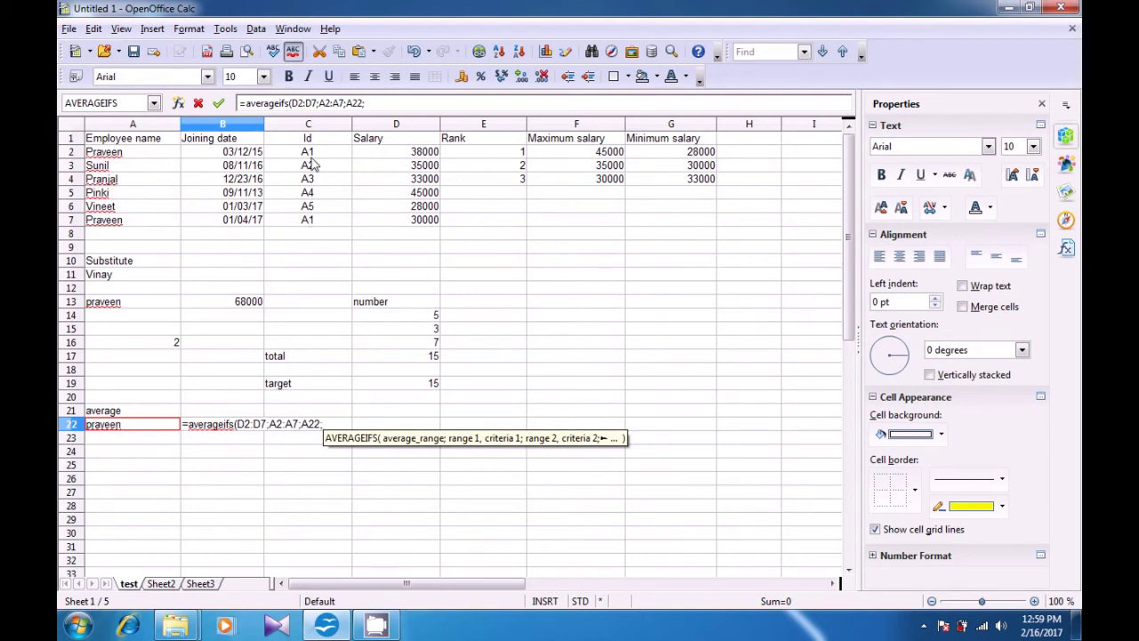
pyautogui.moveTo(315, 155); pyautogui.dragTo(317, 222)
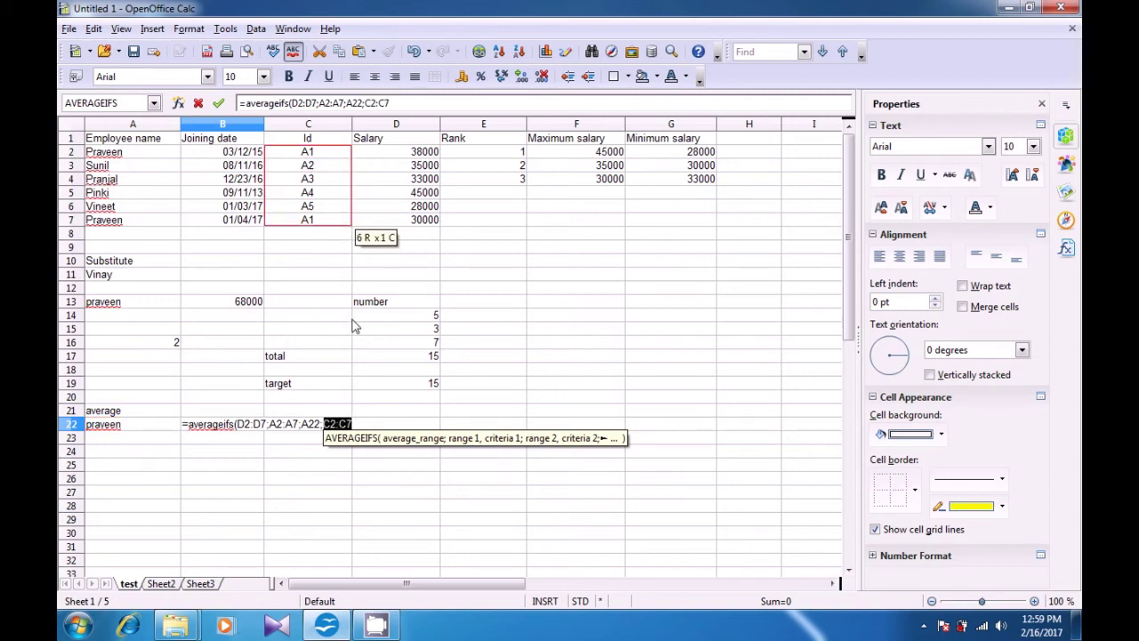
pyautogui.write(';')
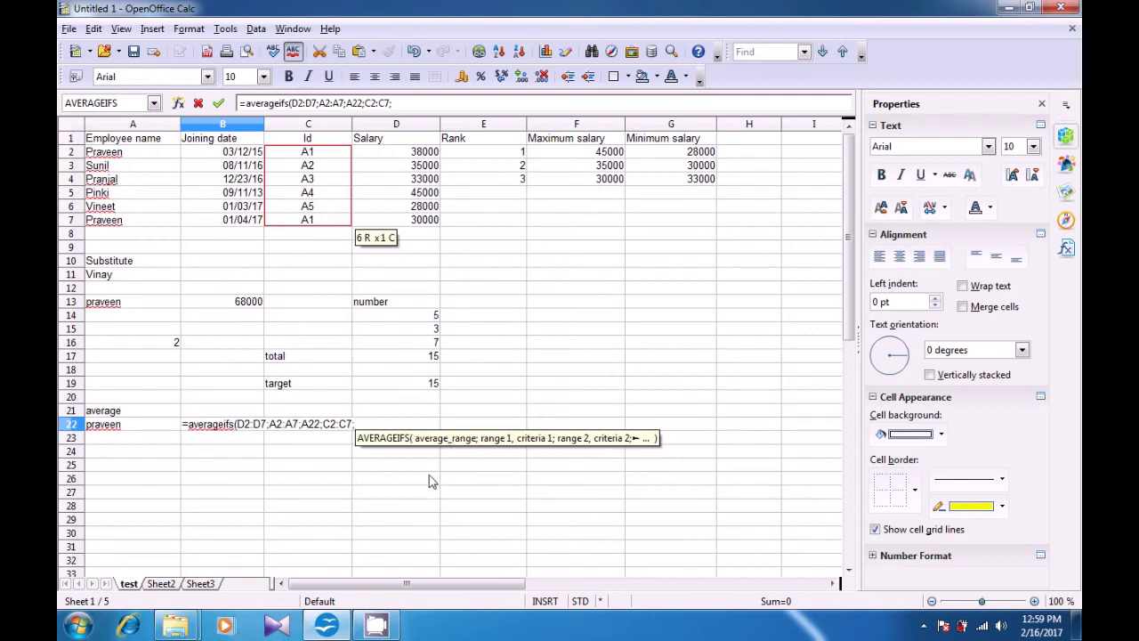
pyautogui.click(301, 155)
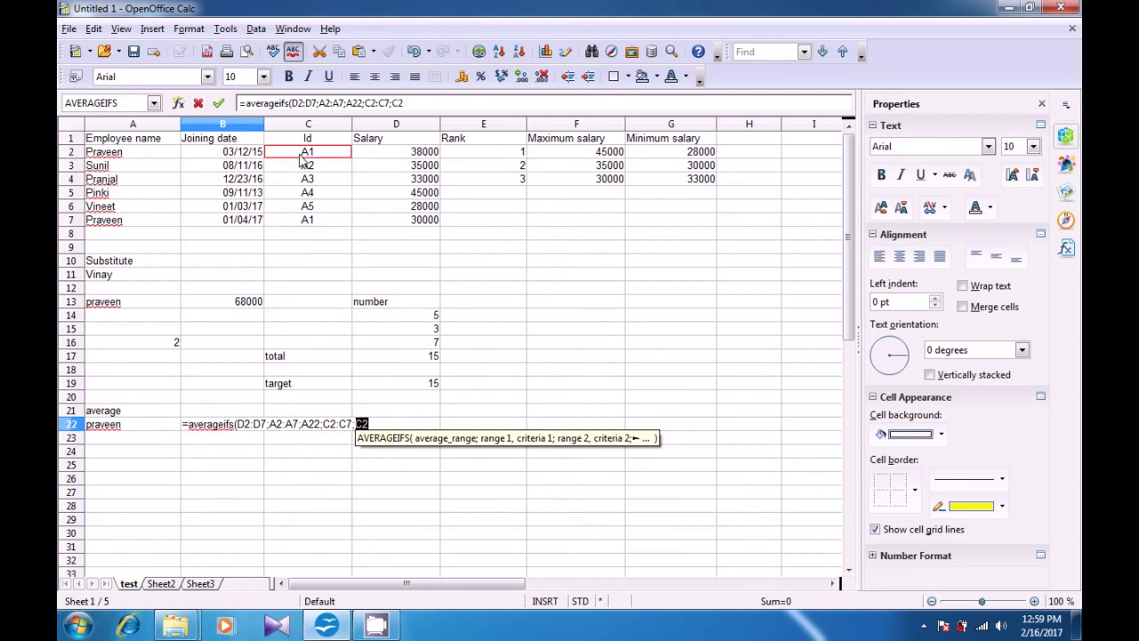
pyautogui.press('Return')
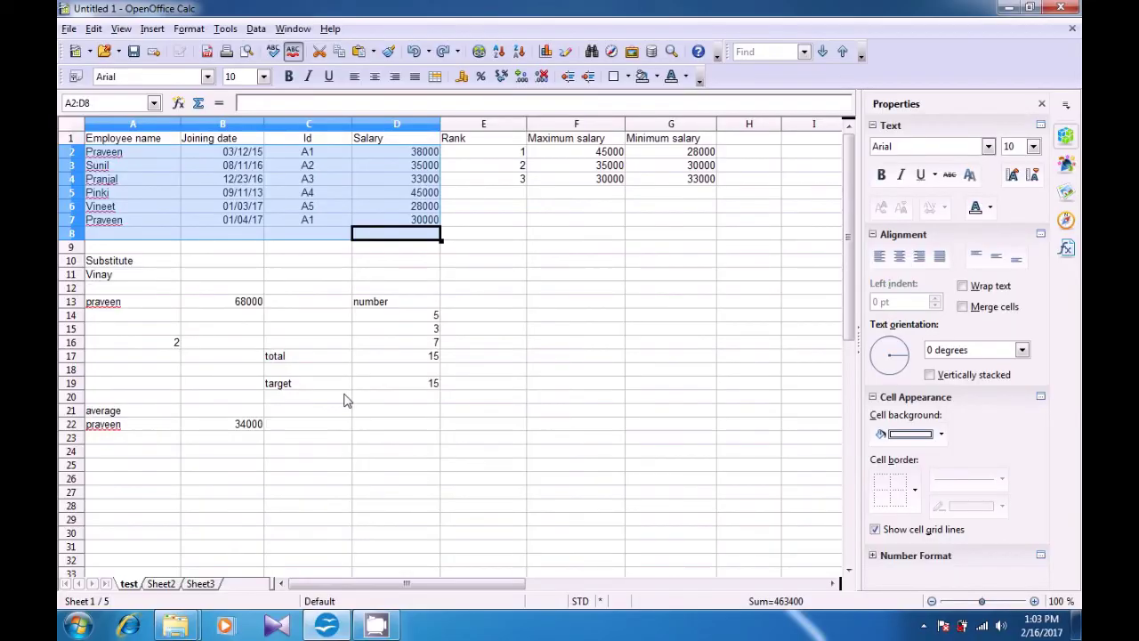
# - Copy the employee table A1:D7 from the test sheet and paste it into Sheet3 starting at A10
pyautogui.click(343, 399)
pyautogui.moveTo(142, 141); pyautogui.dragTo(411, 227)
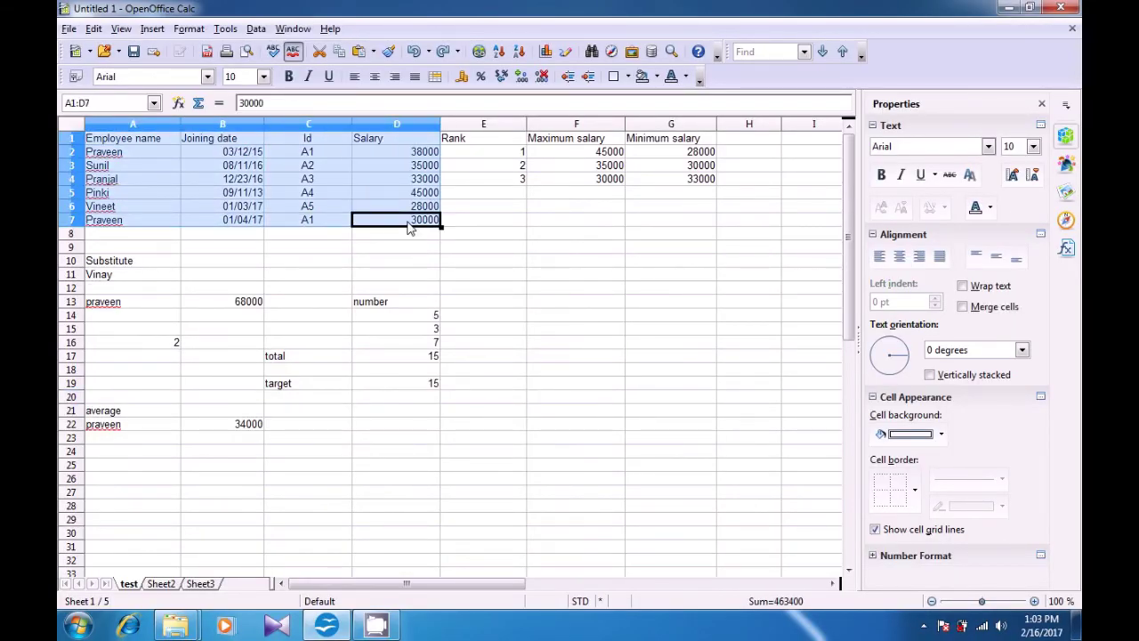
pyautogui.click(94, 28)
pyautogui.click(125, 133)
pyautogui.click(200, 584)
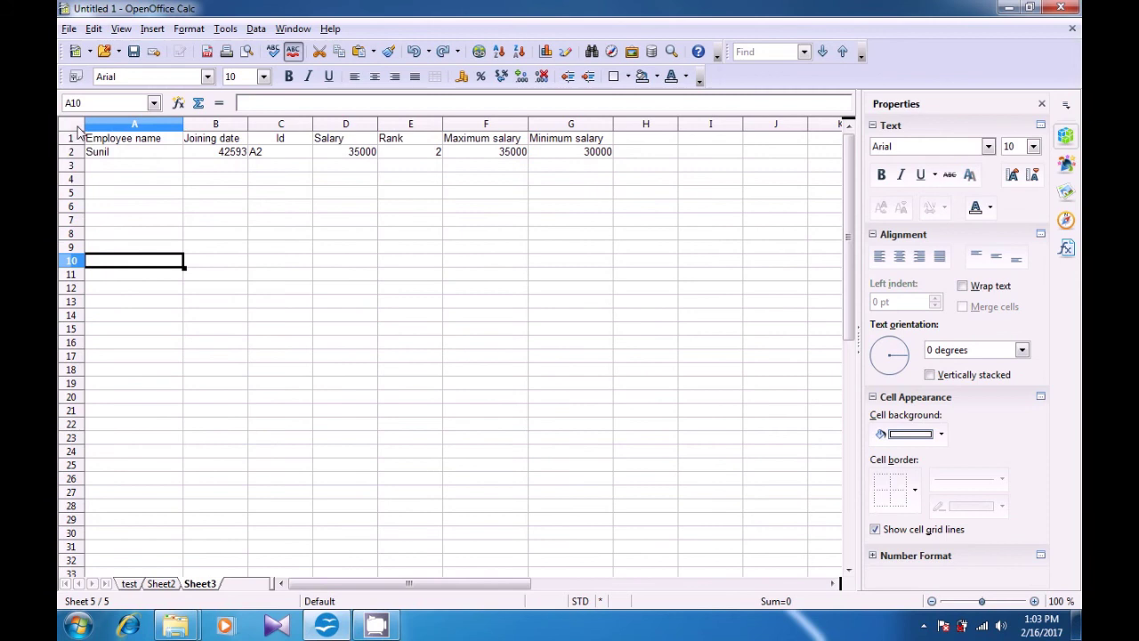
pyautogui.click(94, 28)
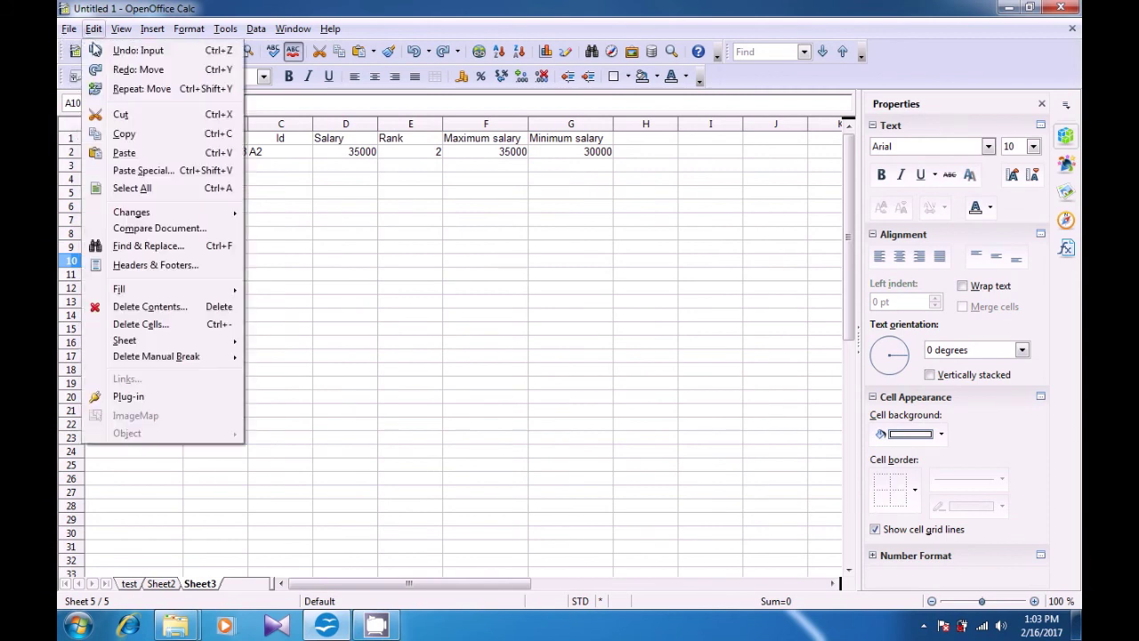
pyautogui.click(125, 152)
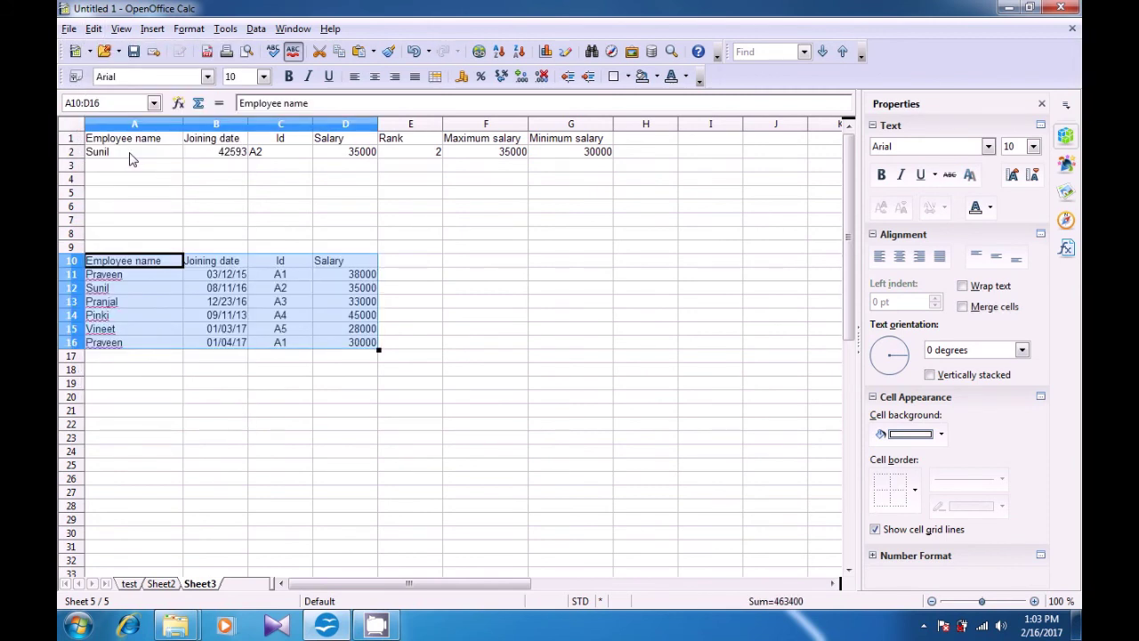
# - Start a pivot table in Sheet3 using the current selection A10:D16 as its source
pyautogui.click(256, 32)
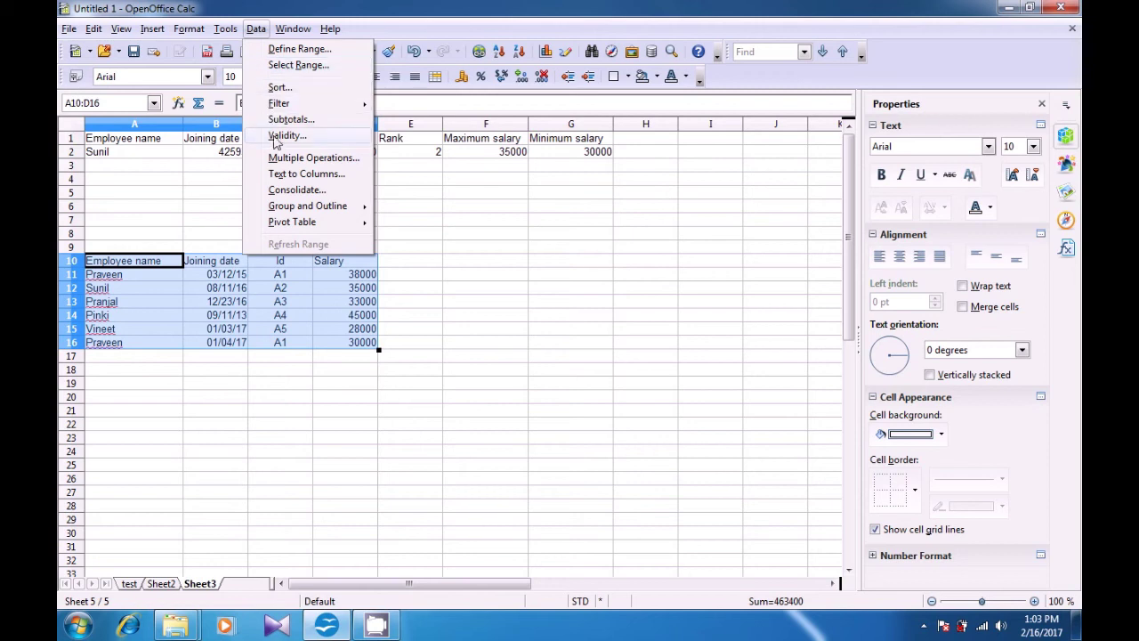
pyautogui.moveTo(318, 223)
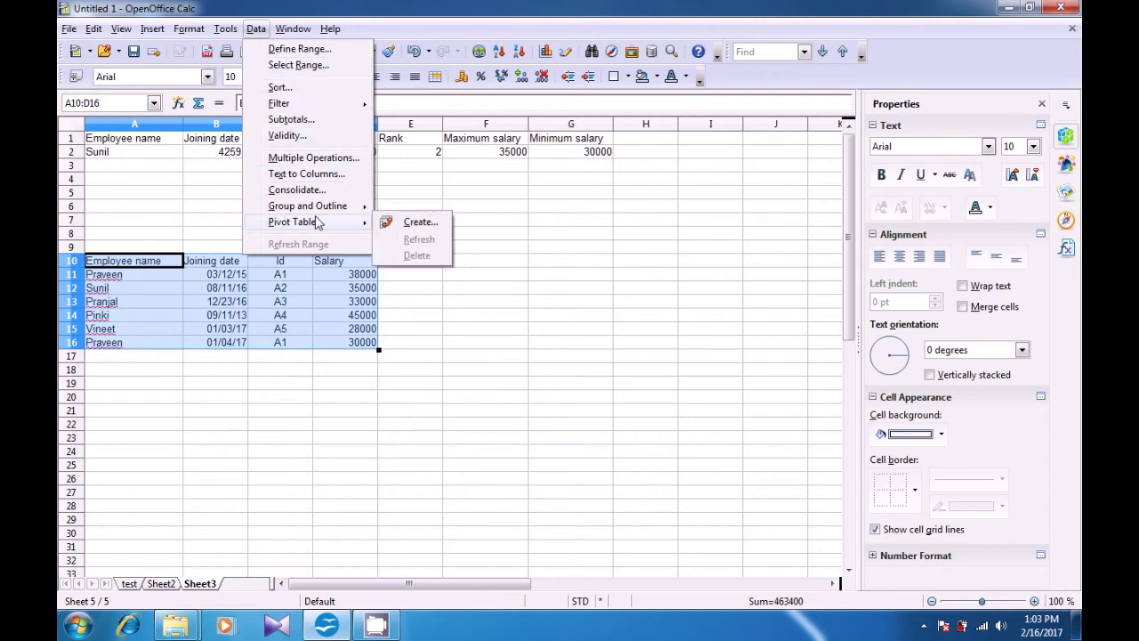
pyautogui.click(412, 224)
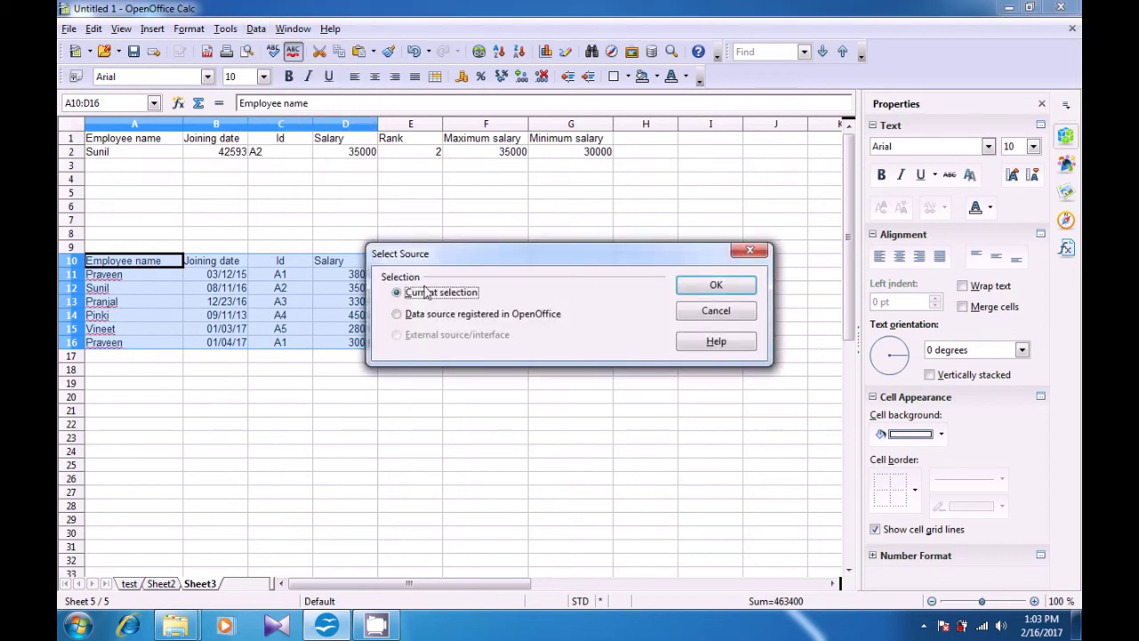
pyautogui.click(730, 291)
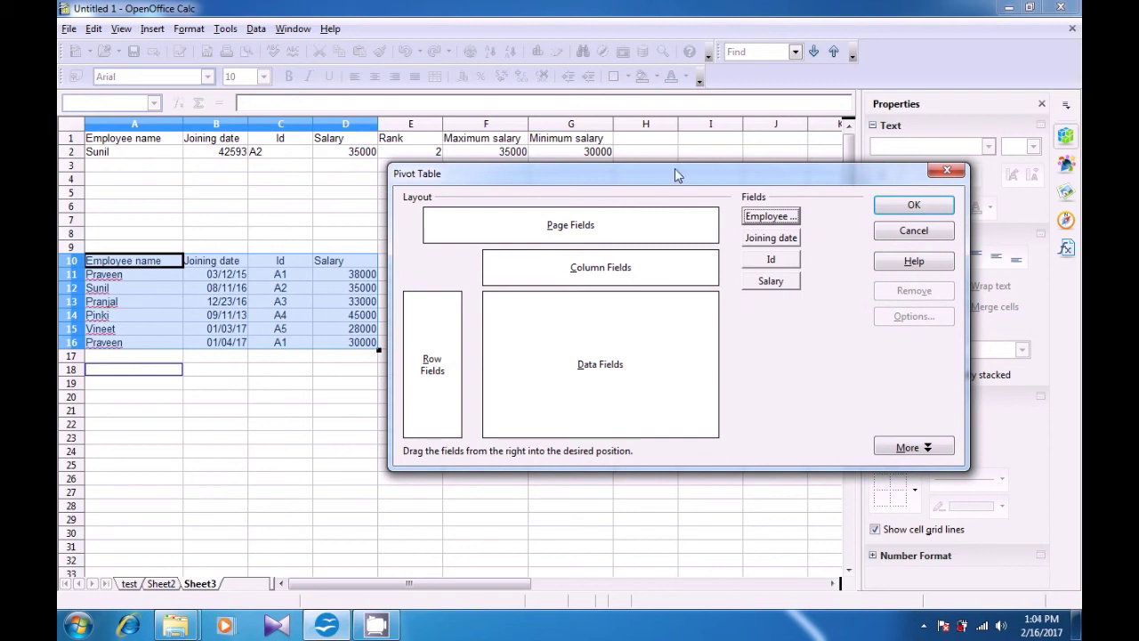
pyautogui.moveTo(674, 176); pyautogui.dragTo(707, 155)
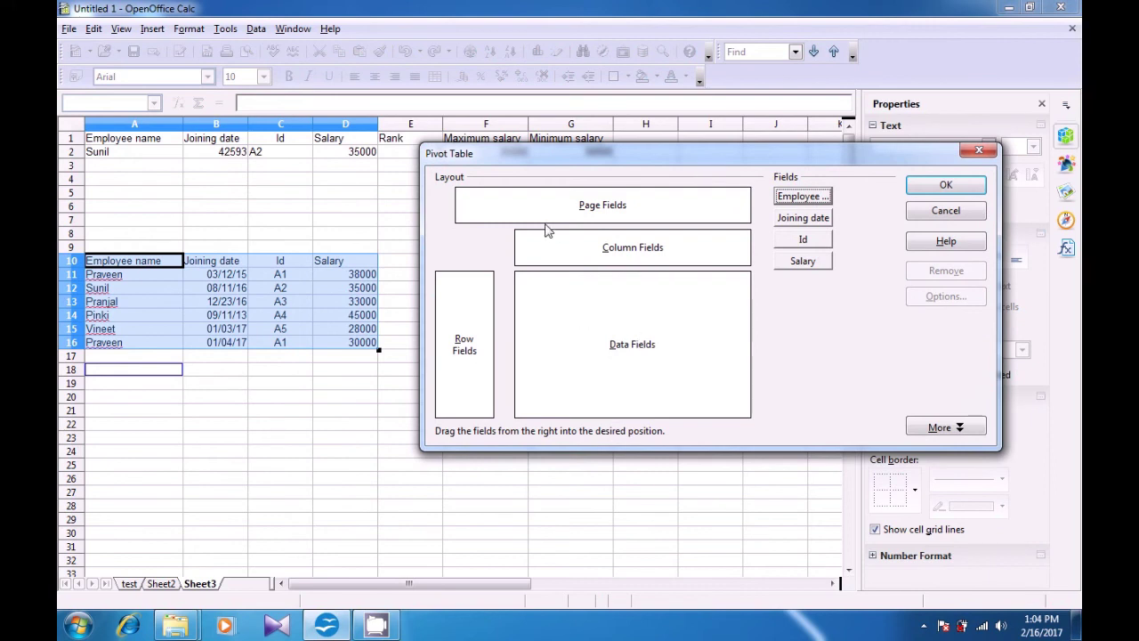
# - Create the pivot table with Employee name as row field, Salary sum as data field, Joining date as page field and Id as column field
pyautogui.moveTo(803, 195); pyautogui.dragTo(467, 351)
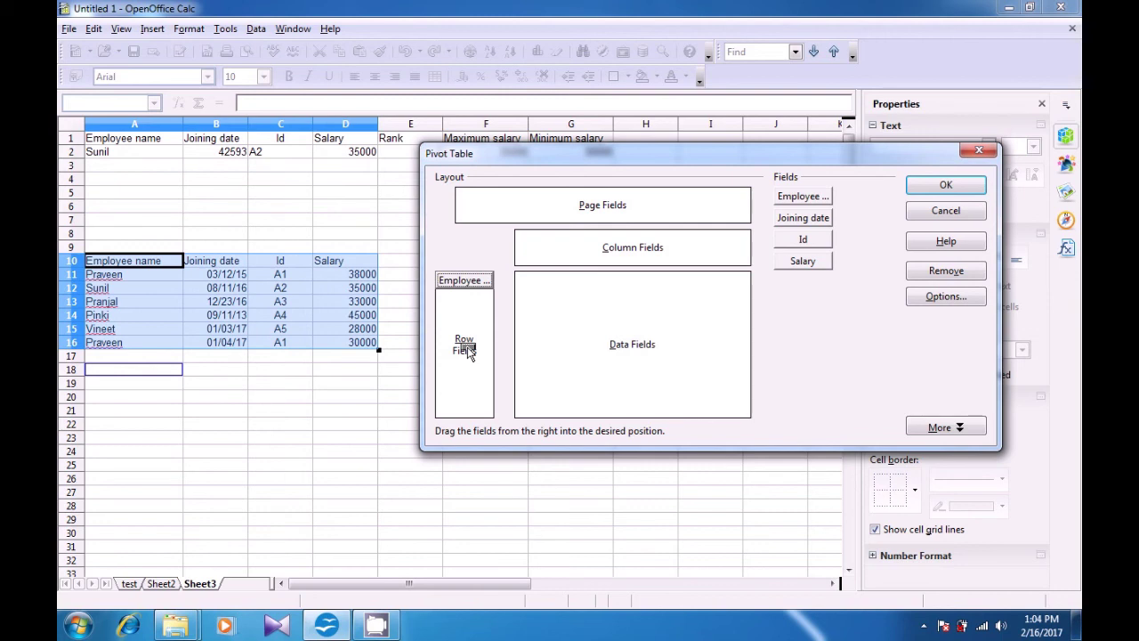
pyautogui.moveTo(795, 267); pyautogui.dragTo(641, 358)
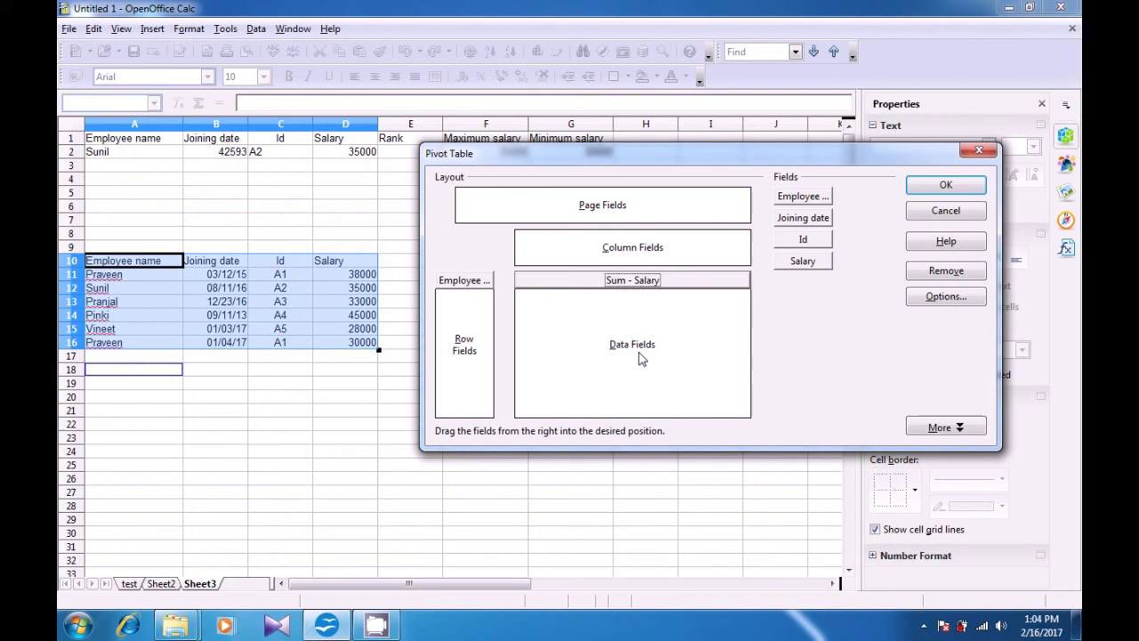
pyautogui.moveTo(787, 224); pyautogui.dragTo(613, 211)
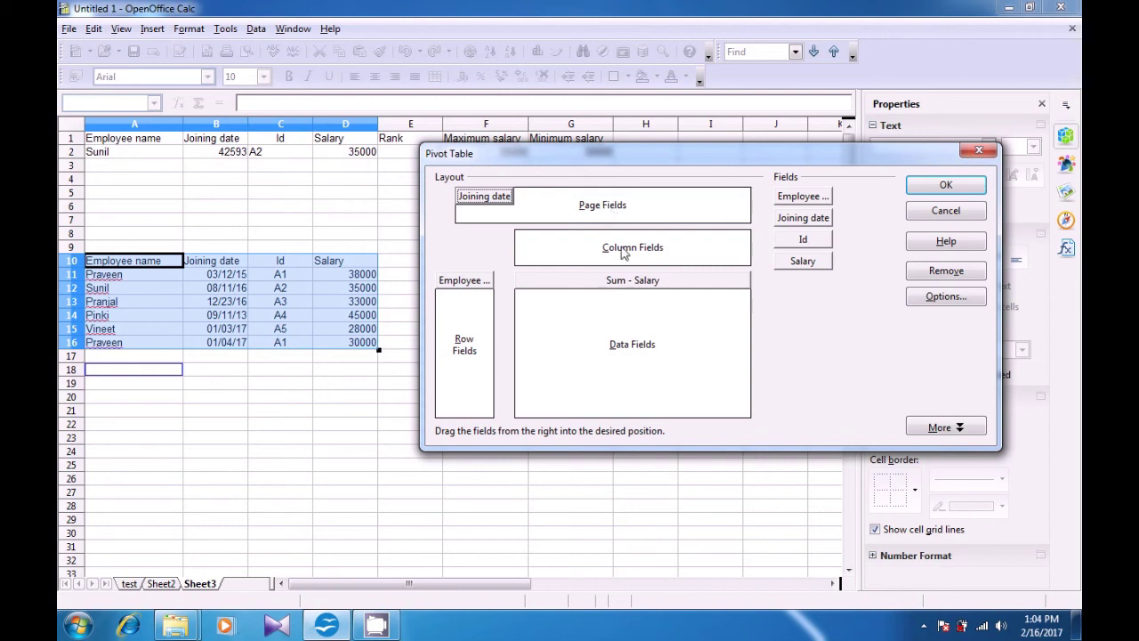
pyautogui.moveTo(803, 242); pyautogui.dragTo(639, 255)
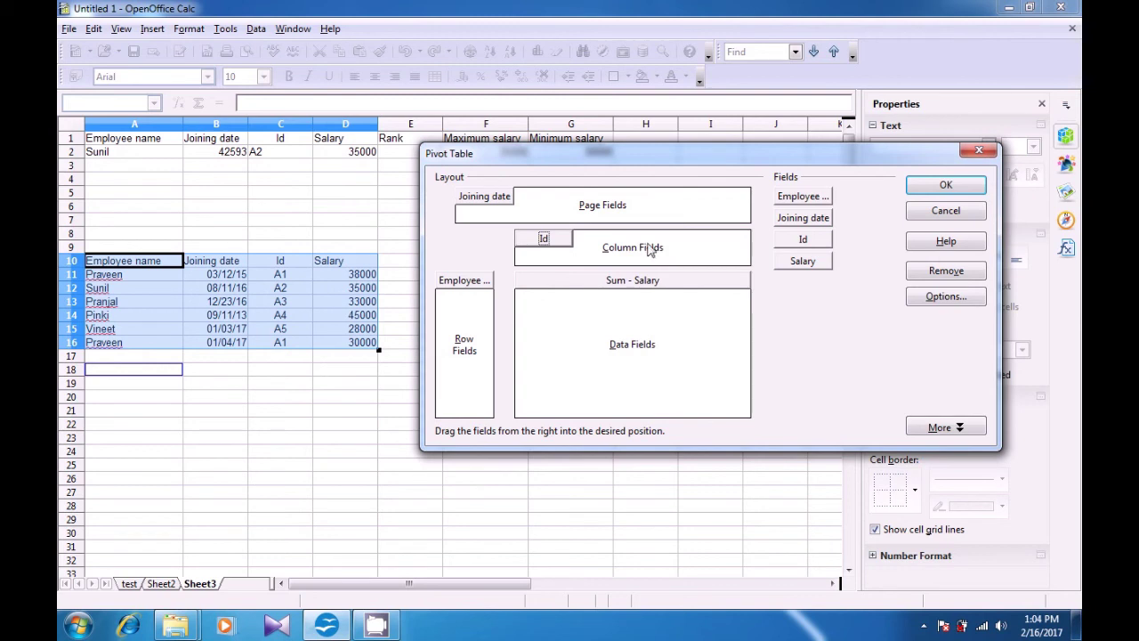
pyautogui.click(923, 191)
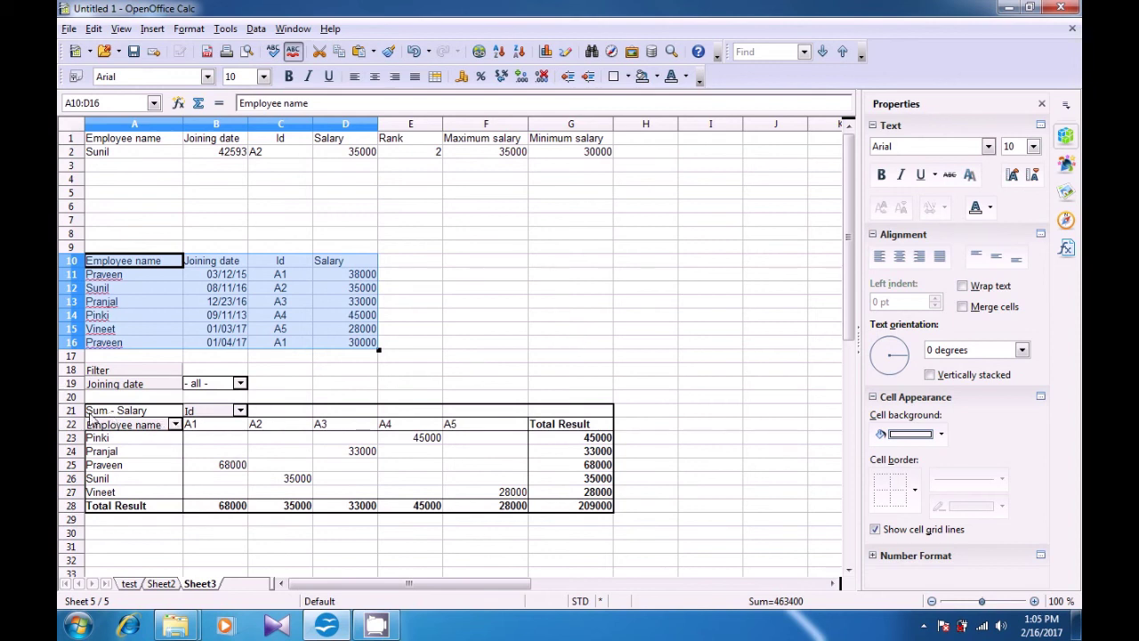
# - Filter the pivot table's Employee name field to show only the first-listed employee
pyautogui.click(177, 425)
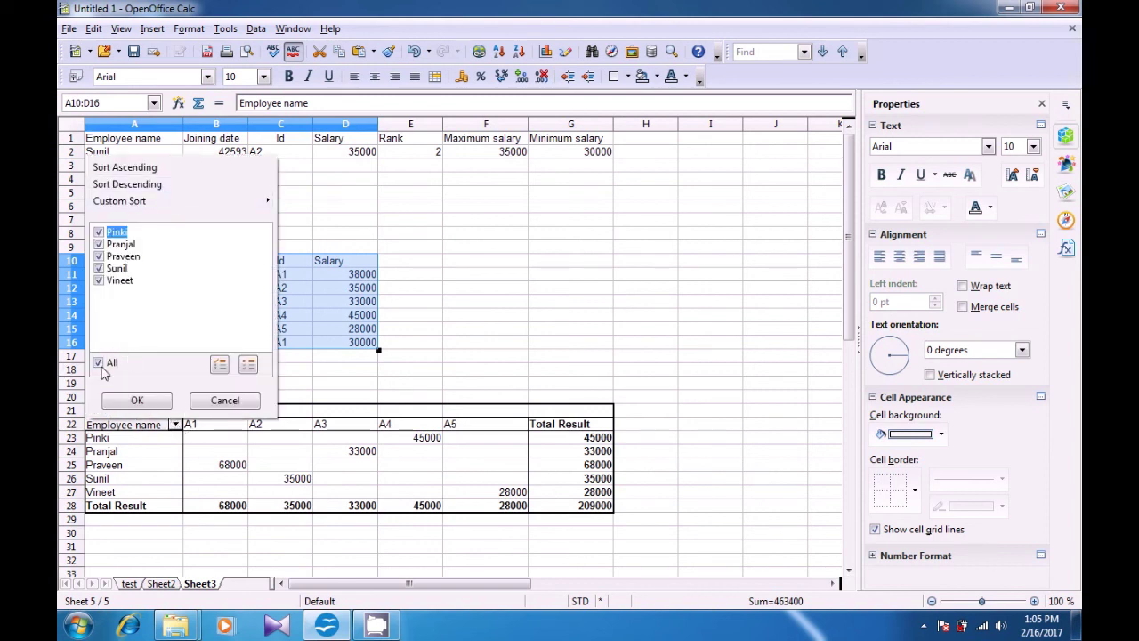
pyautogui.click(105, 283)
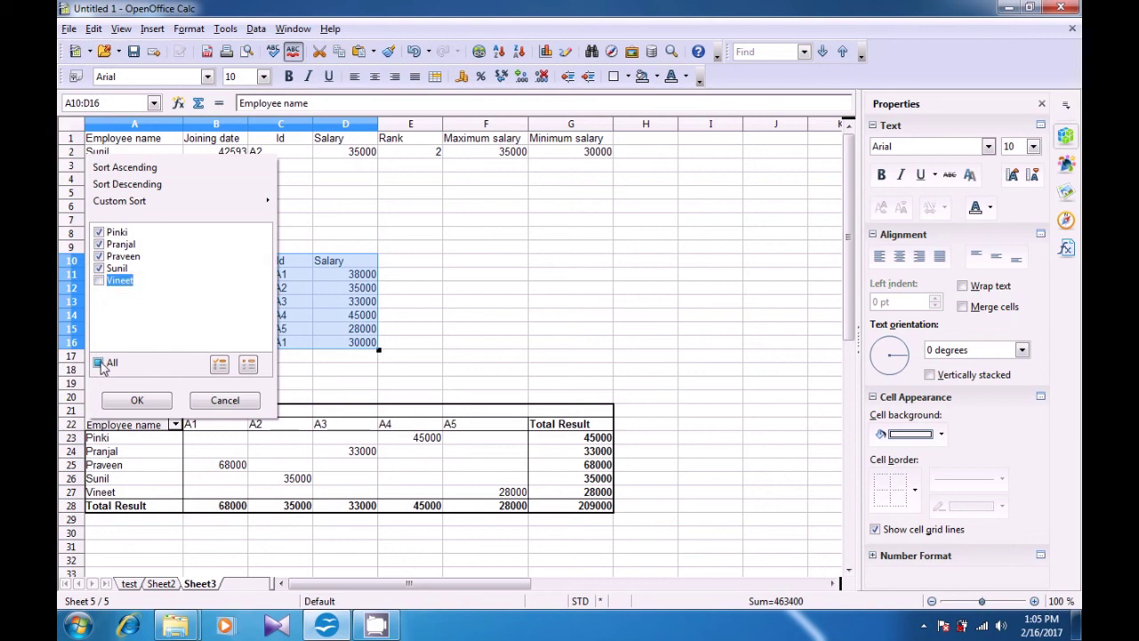
pyautogui.click(101, 269)
pyautogui.click(100, 256)
pyautogui.click(99, 244)
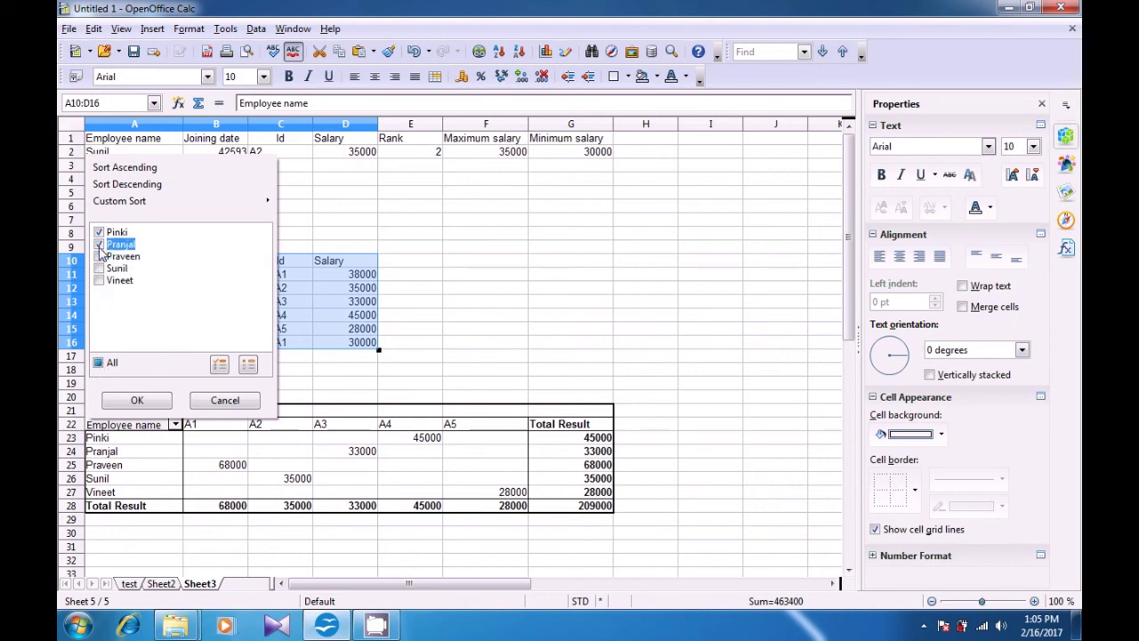
pyautogui.click(134, 402)
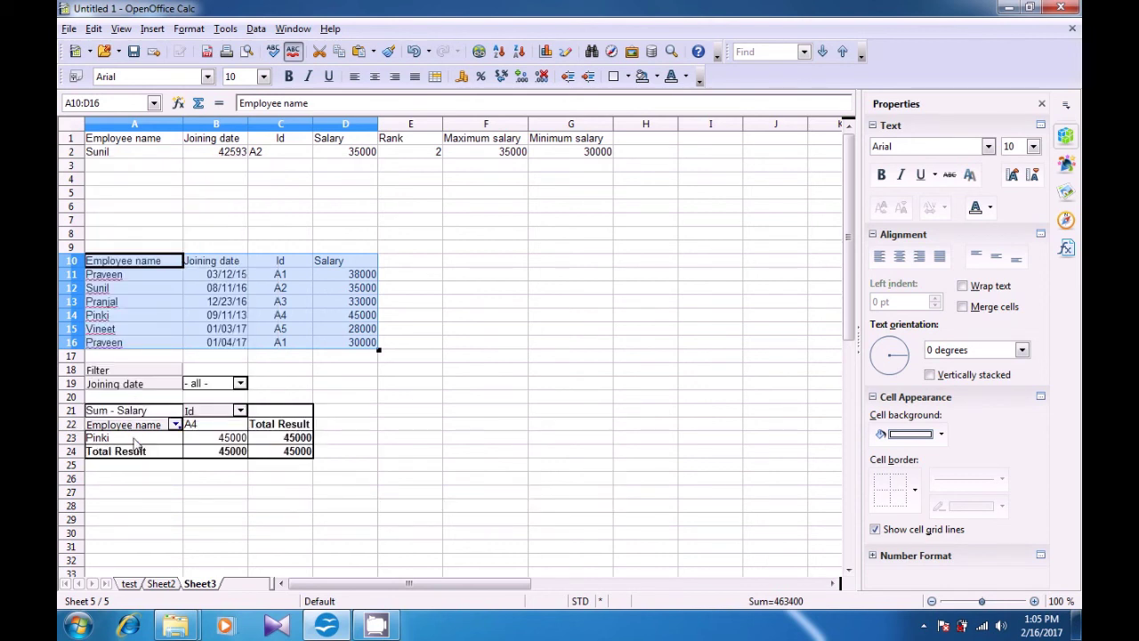
# - Exclude A4 from the pivot table's Id field filter
pyautogui.click(239, 411)
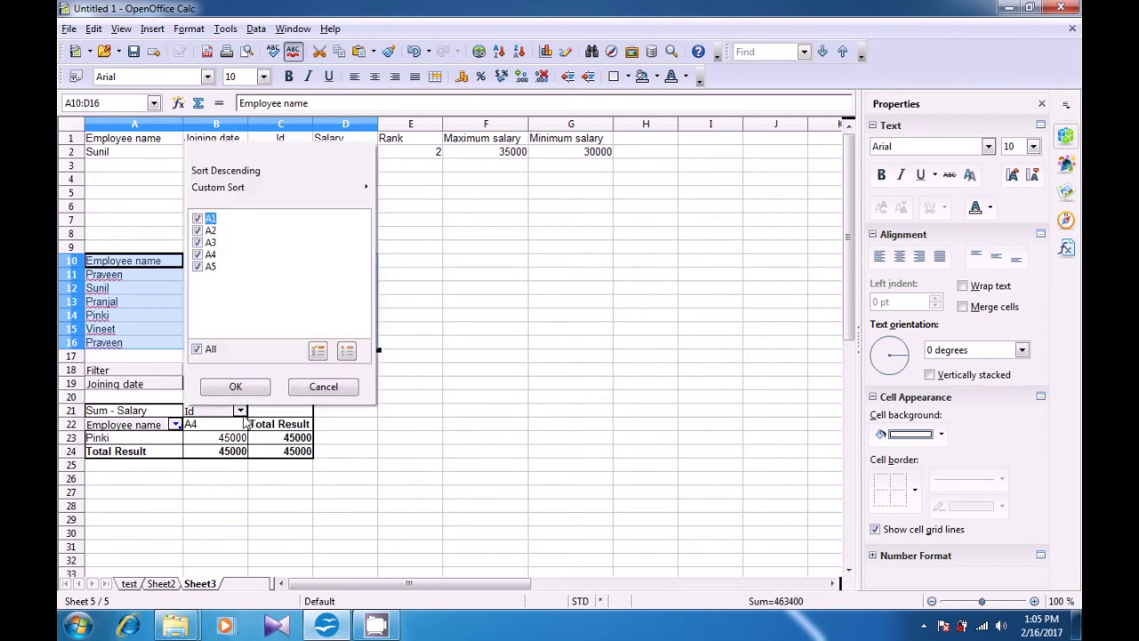
pyautogui.click(198, 254)
pyautogui.click(235, 388)
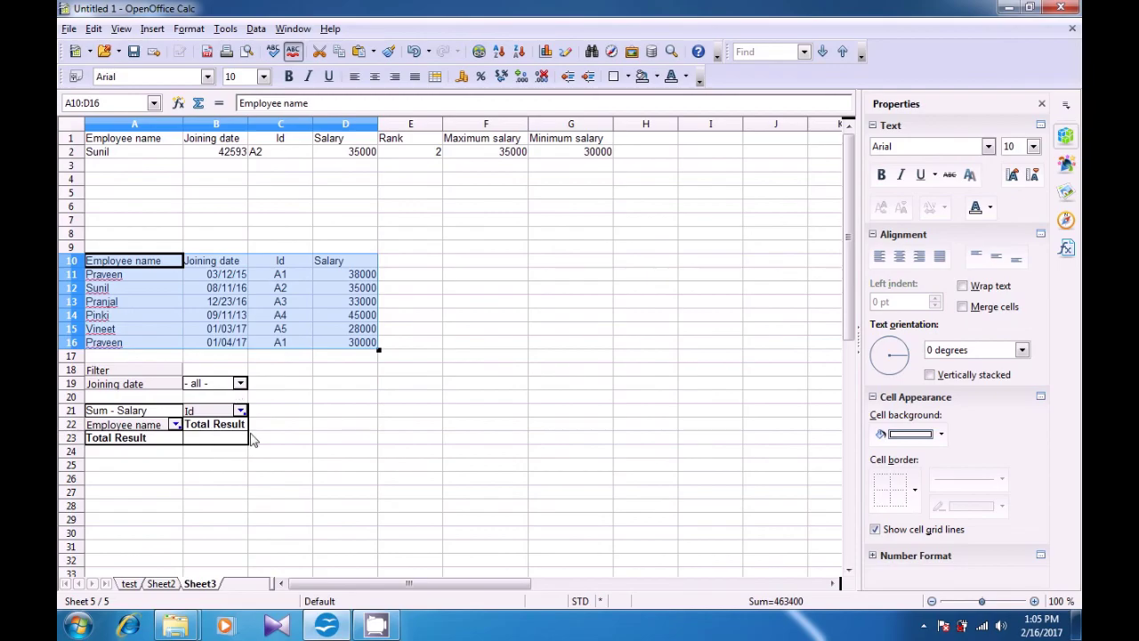
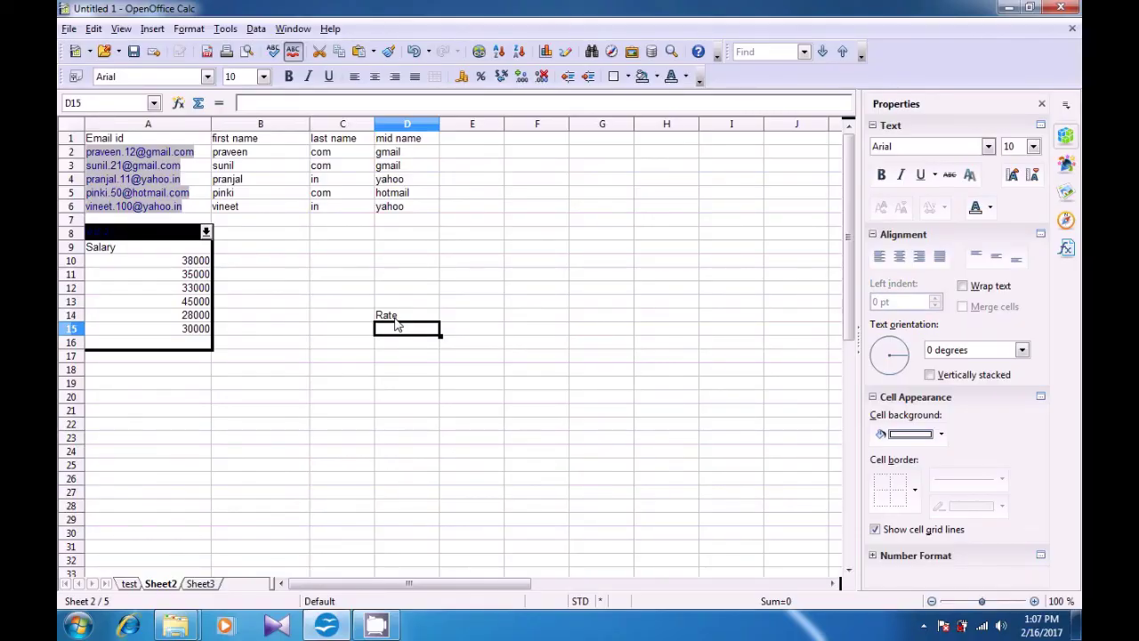
# - Enter the labels month in D15 and amount in D13 of Sheet2
pyautogui.write('month')
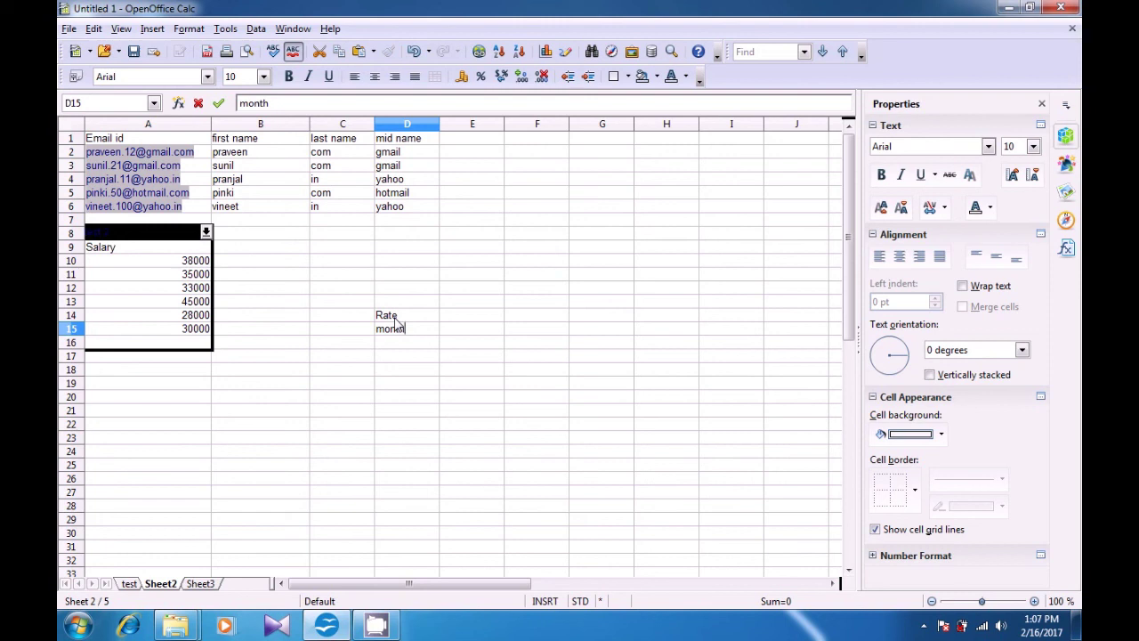
pyautogui.press('Return')
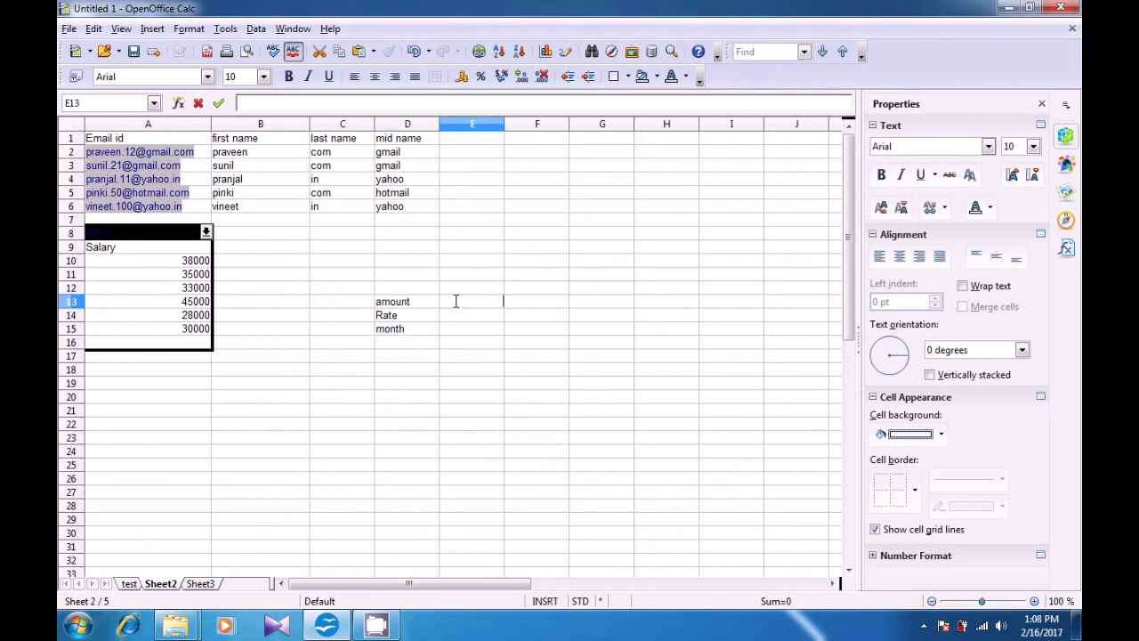
# - Format the amount cell E13 as INR currency and set its value to 50
pyautogui.rightClick(455, 301)
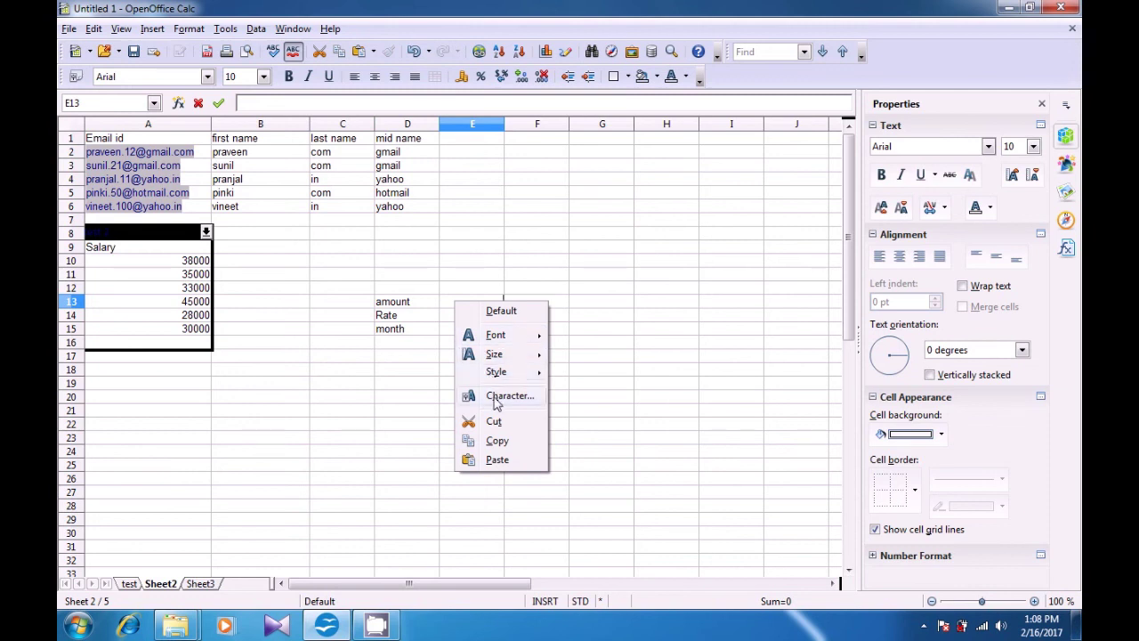
pyautogui.click(436, 366)
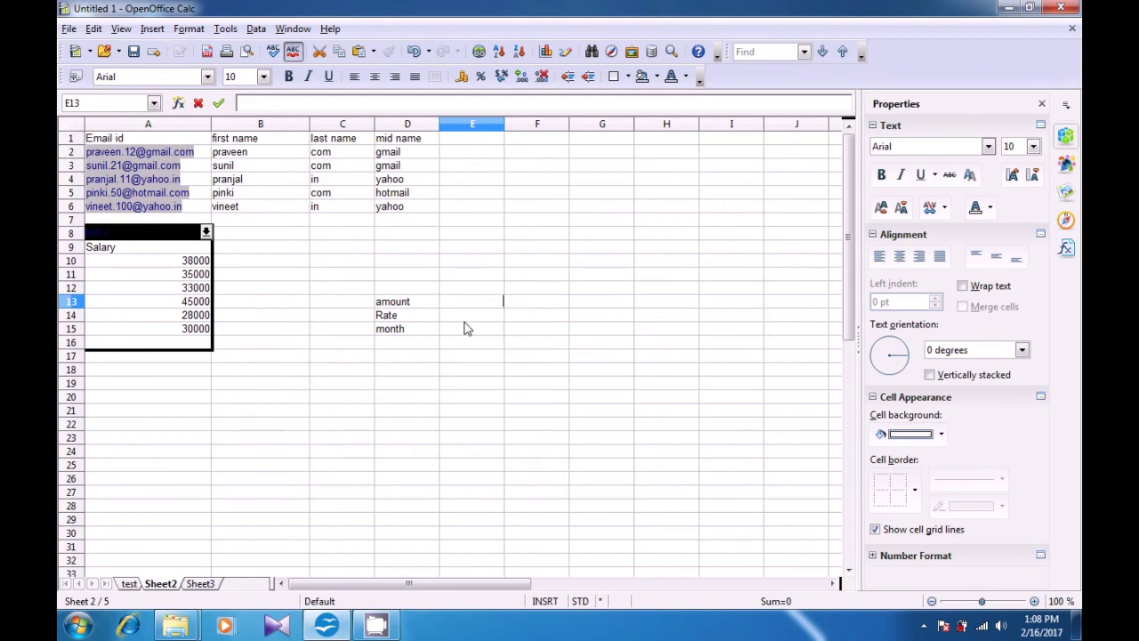
pyautogui.click(464, 329)
pyautogui.rightClick(469, 303)
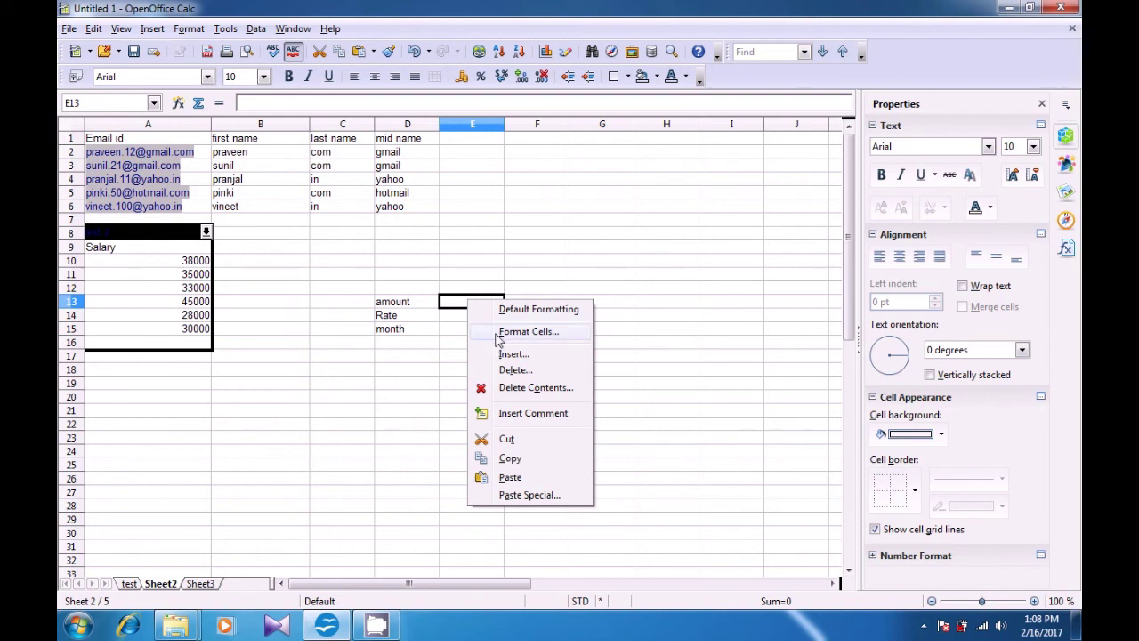
pyautogui.click(497, 334)
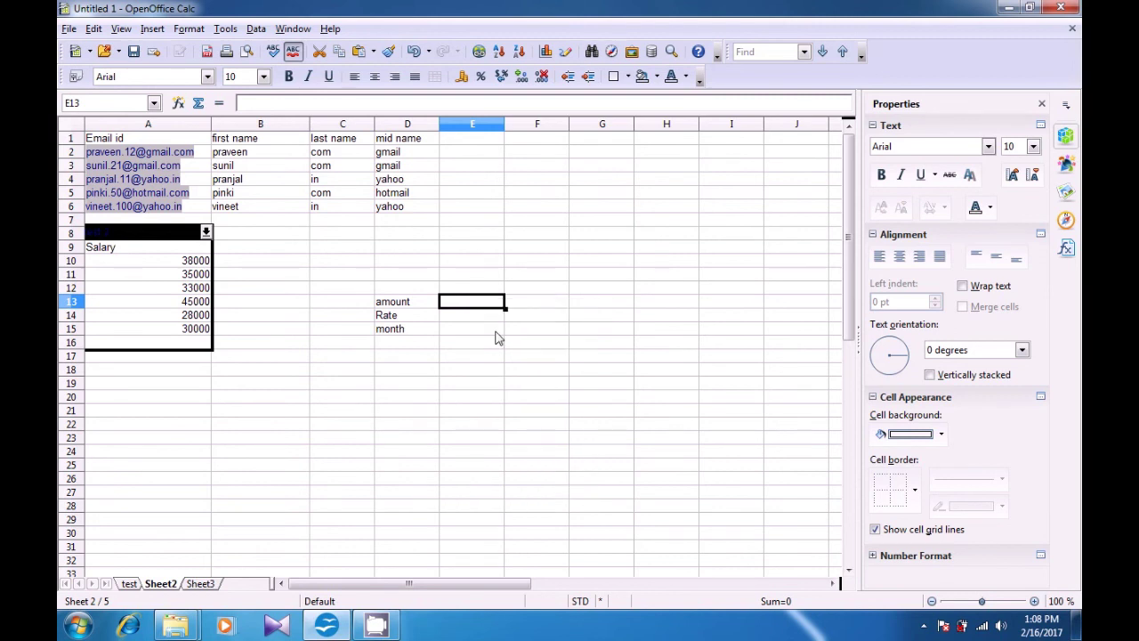
pyautogui.click(384, 268)
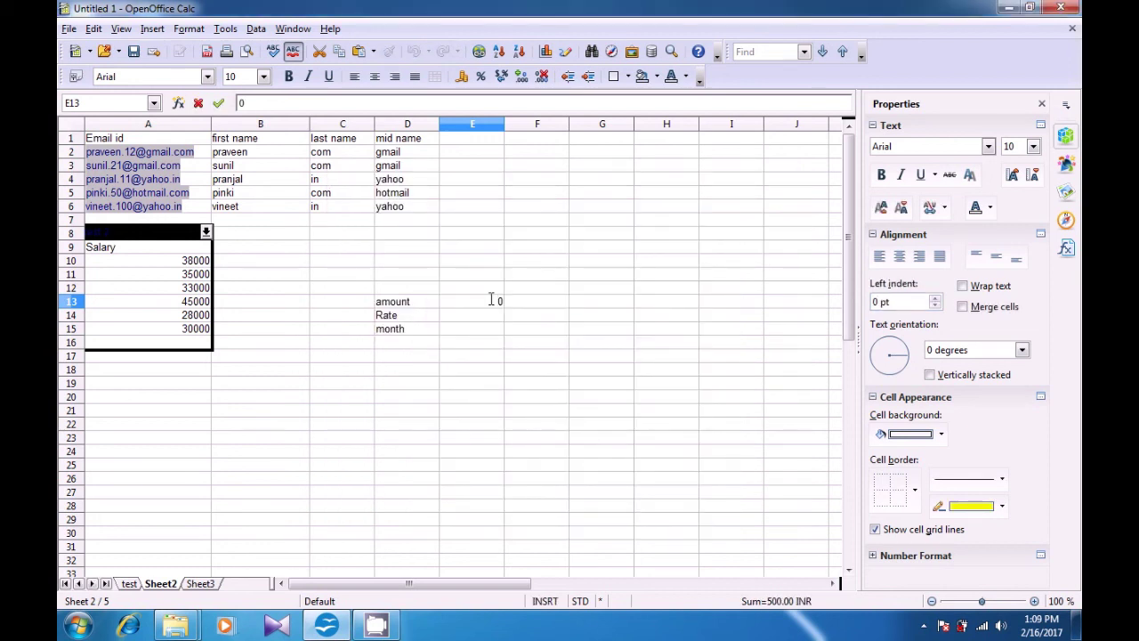
pyautogui.write('50')
pyautogui.press('Return')
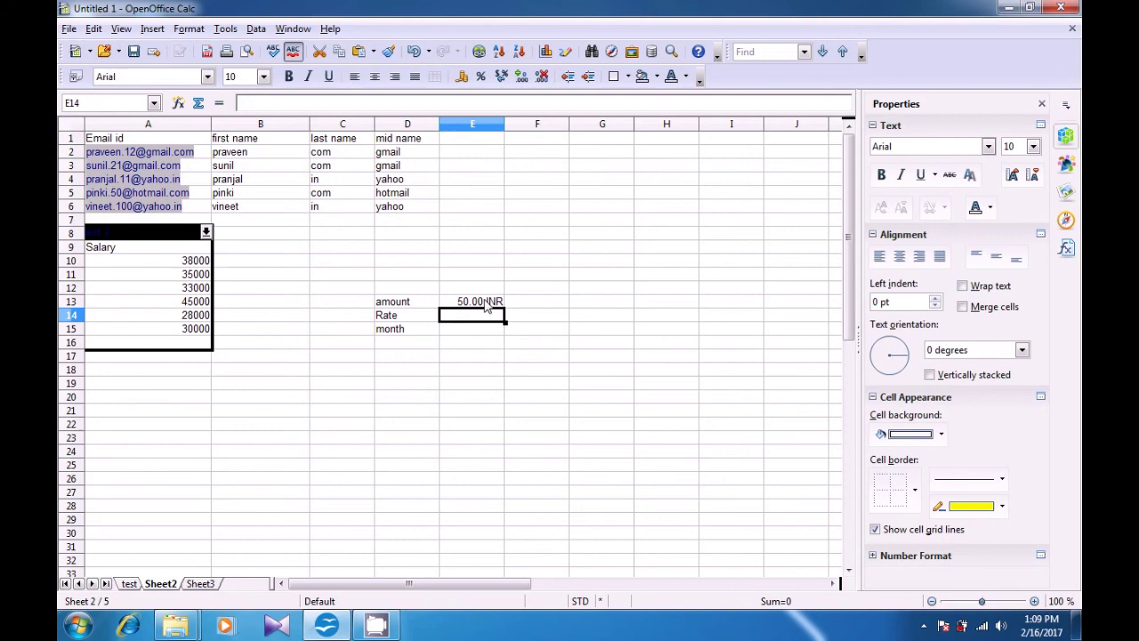
# - Format the rate cell E14 as a percentage and set its value to 5%
pyautogui.write('5')
pyautogui.press('Return')
pyautogui.click(479, 317)
pyautogui.click(481, 75)
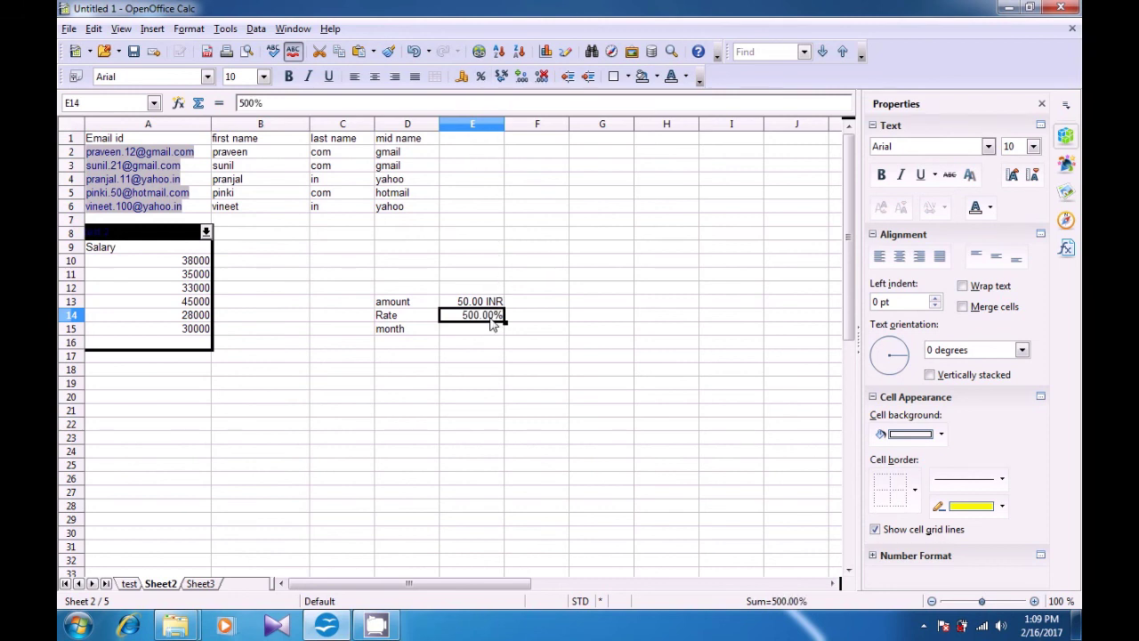
pyautogui.press('Delete')
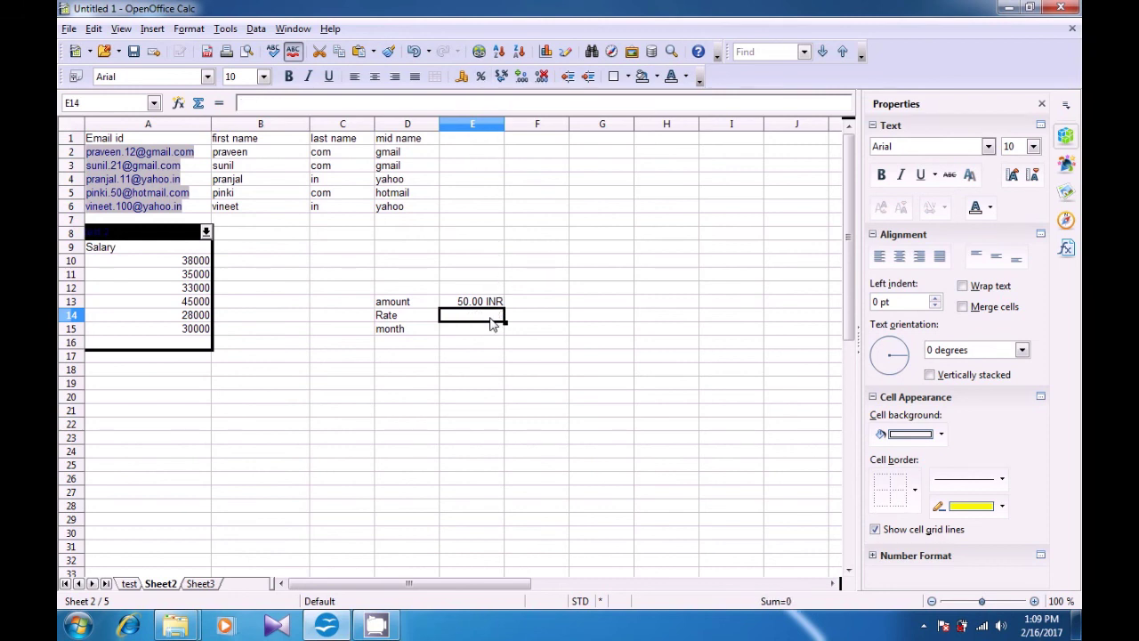
pyautogui.write('.0')
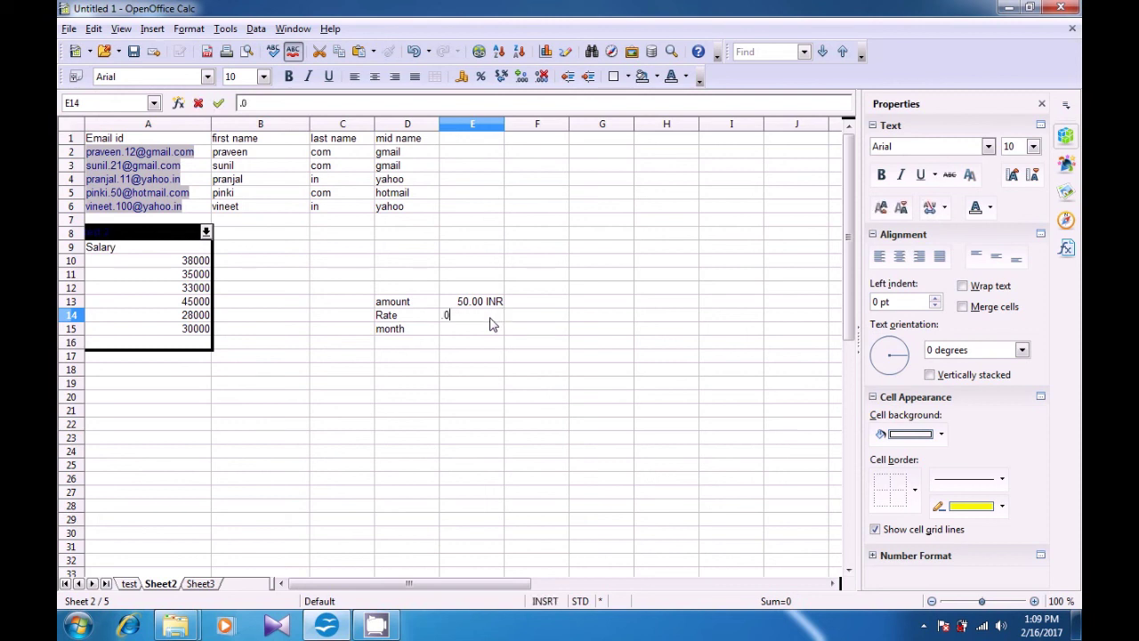
pyautogui.press('BackSpace')
pyautogui.write('05')
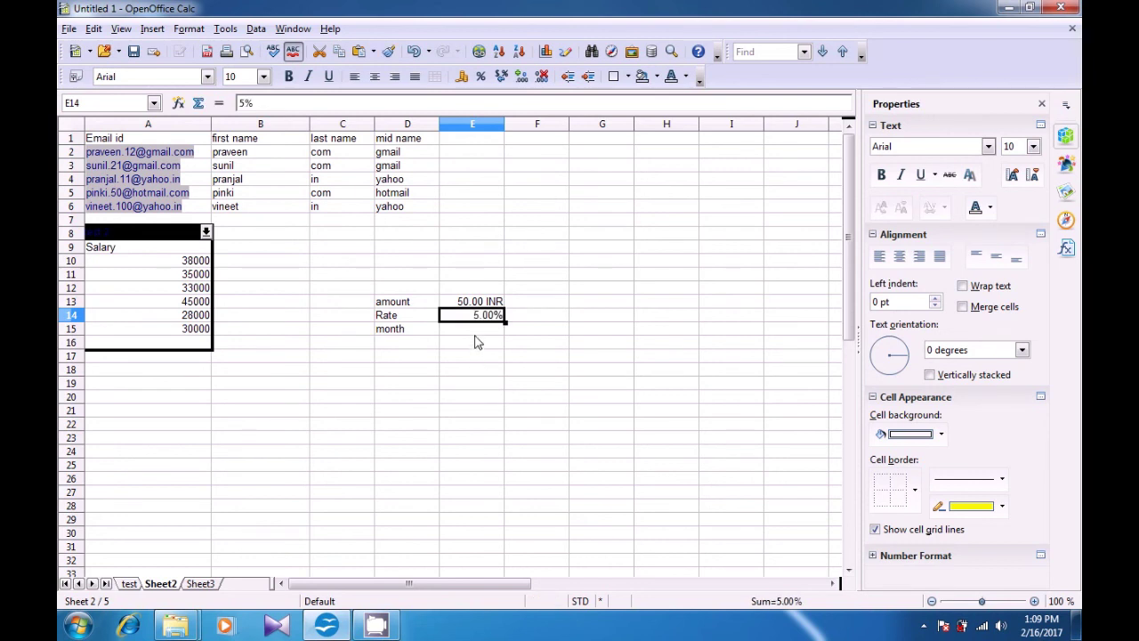
pyautogui.press('Return')
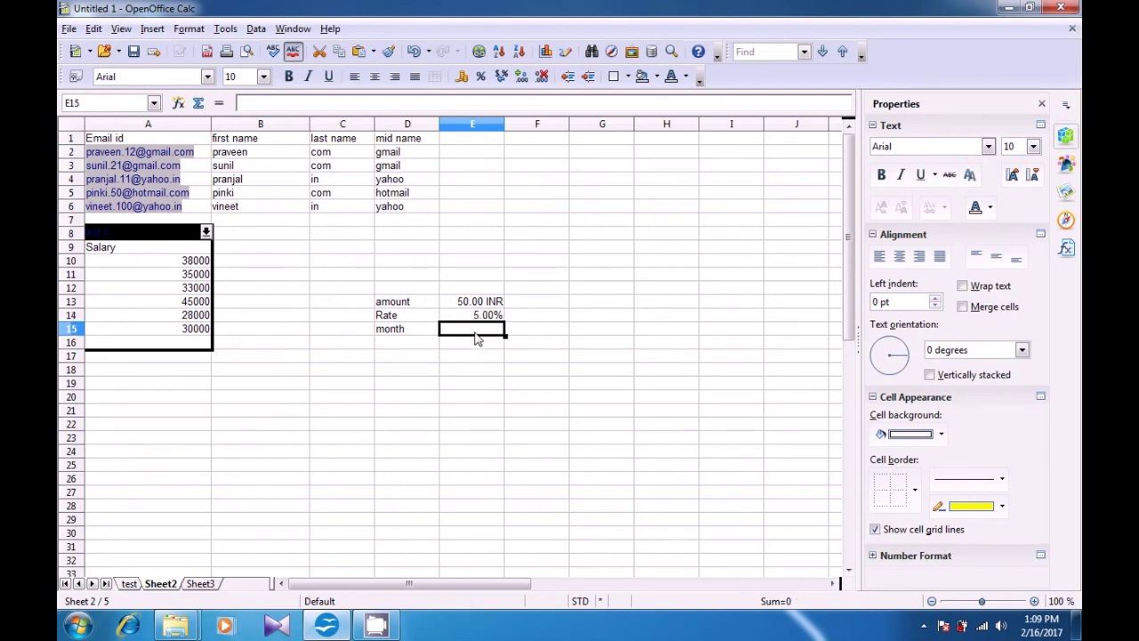
# - Enter 12 as the month value in E15 and the label pmt in D17
pyautogui.write('12')
pyautogui.click(480, 370)
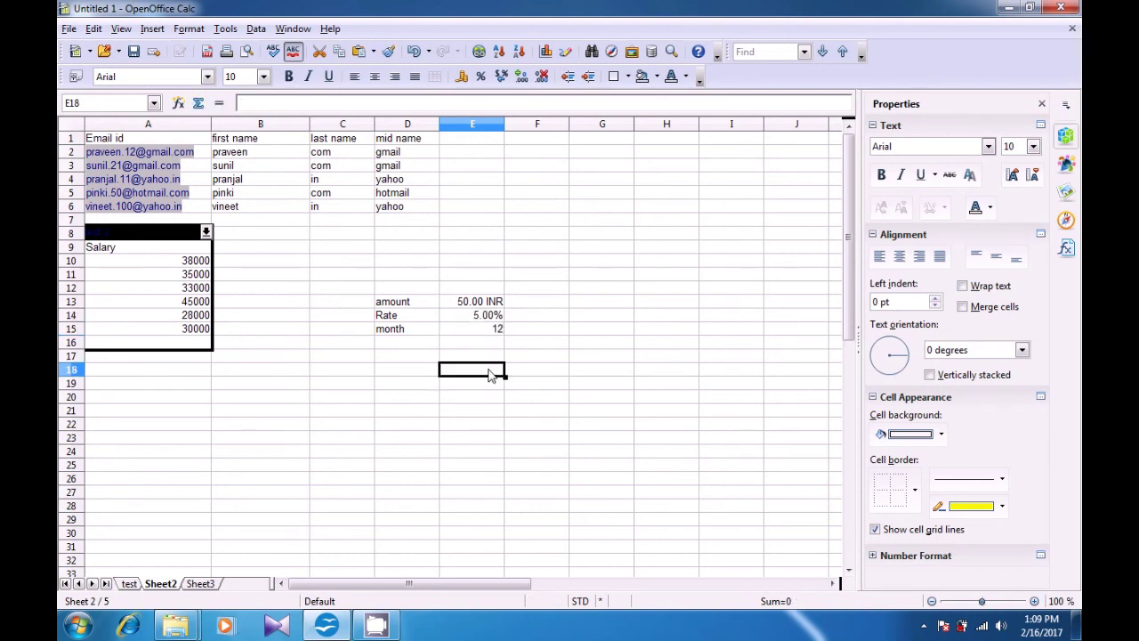
pyautogui.click(392, 357)
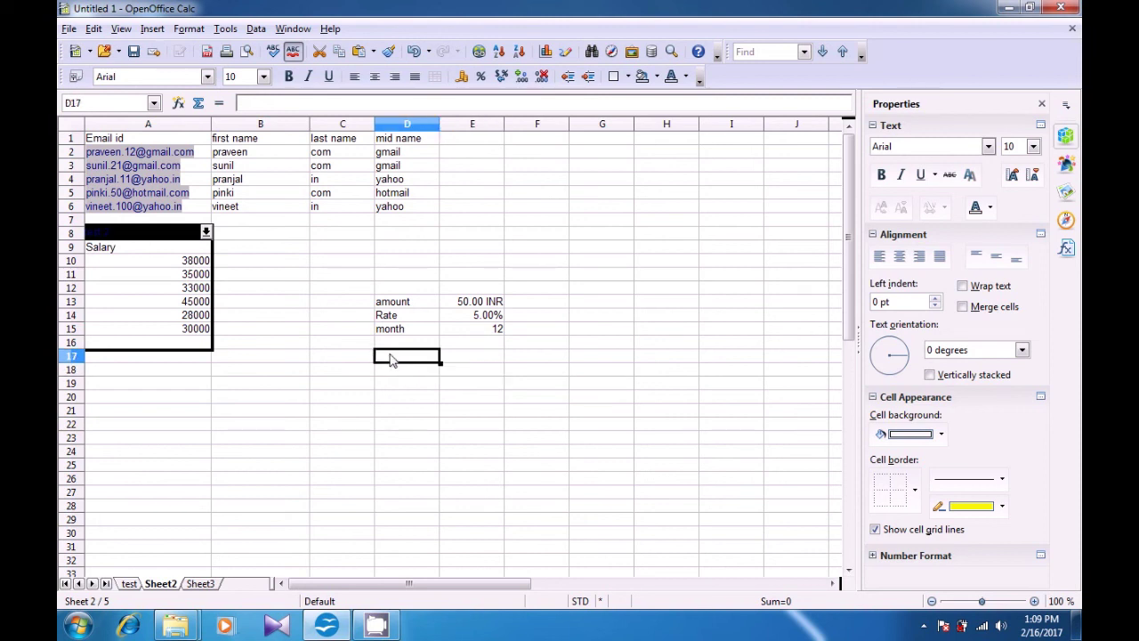
pyautogui.write('pmt')
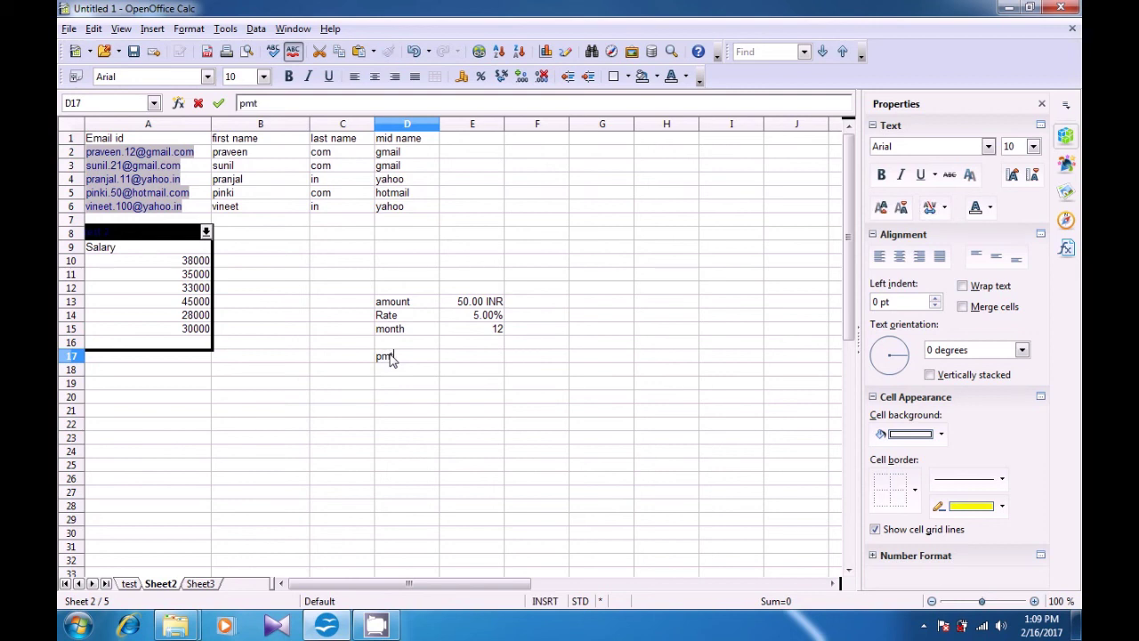
# - Calculate the loan payment in cell E17 with the formula =PMT(E14/12;E15;E13;1;0)
pyautogui.click(460, 365)
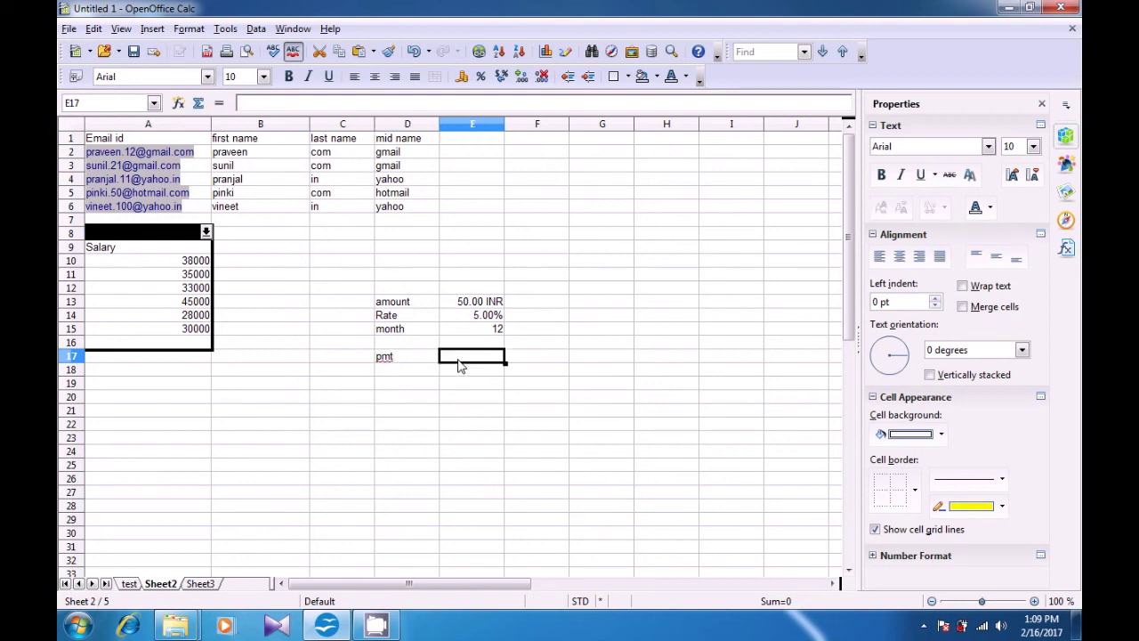
pyautogui.write('=p')
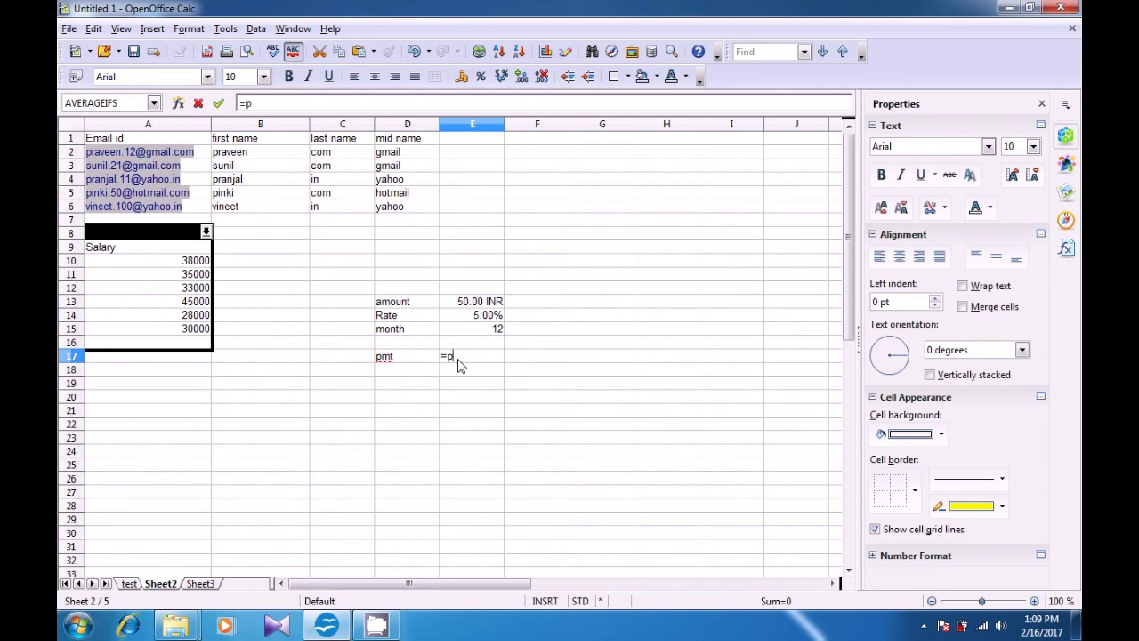
pyautogui.write('mt(')
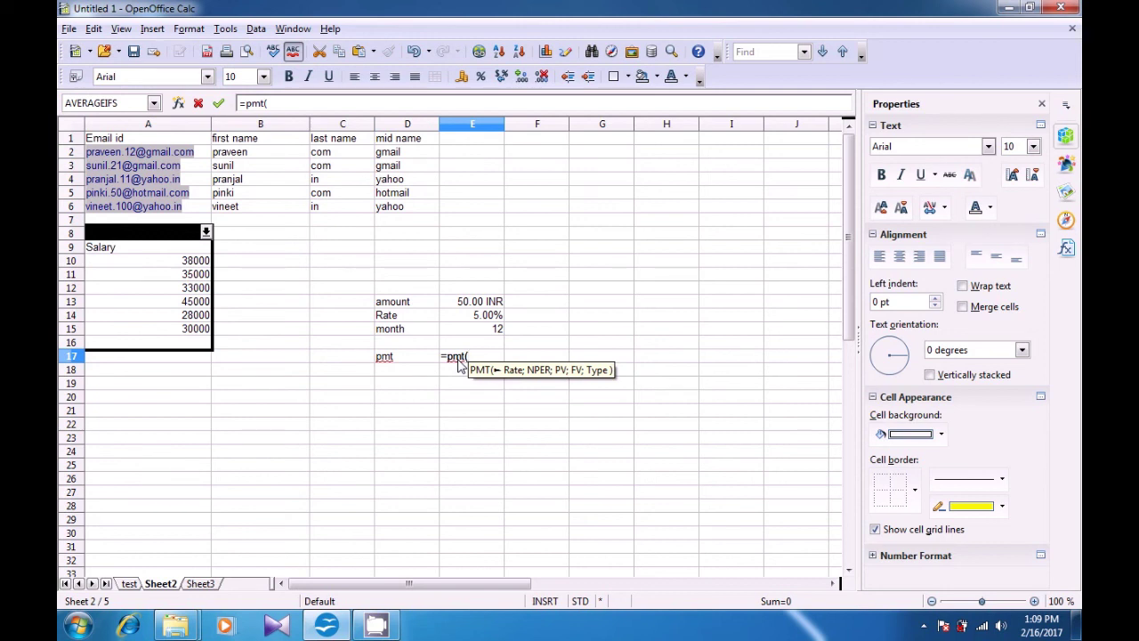
pyautogui.click(474, 318)
pyautogui.write('/')
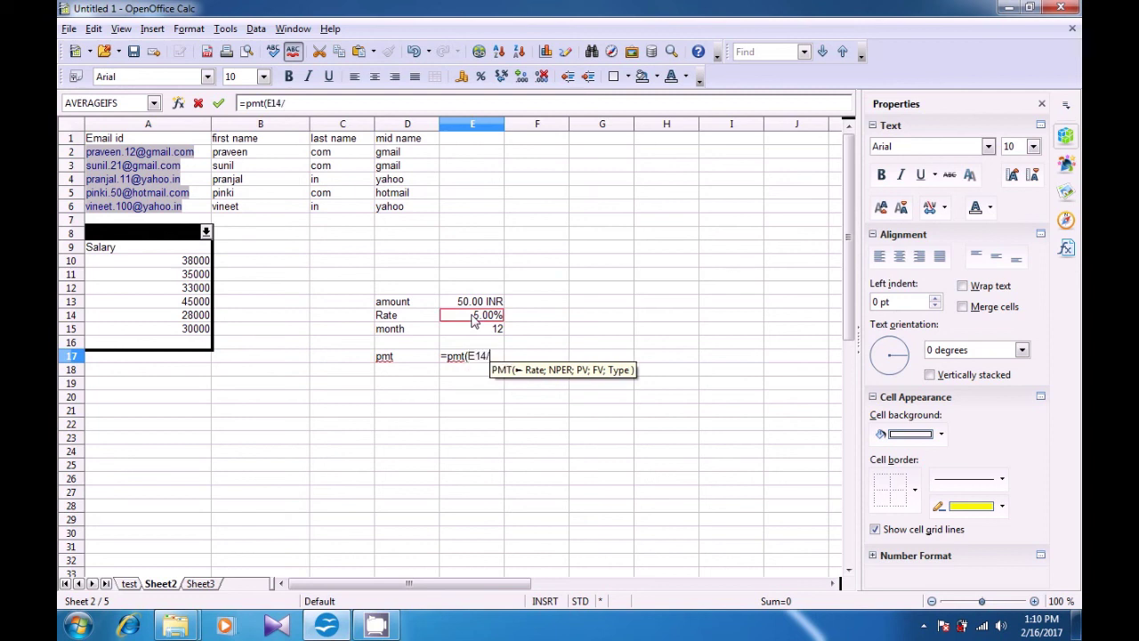
pyautogui.write('12')
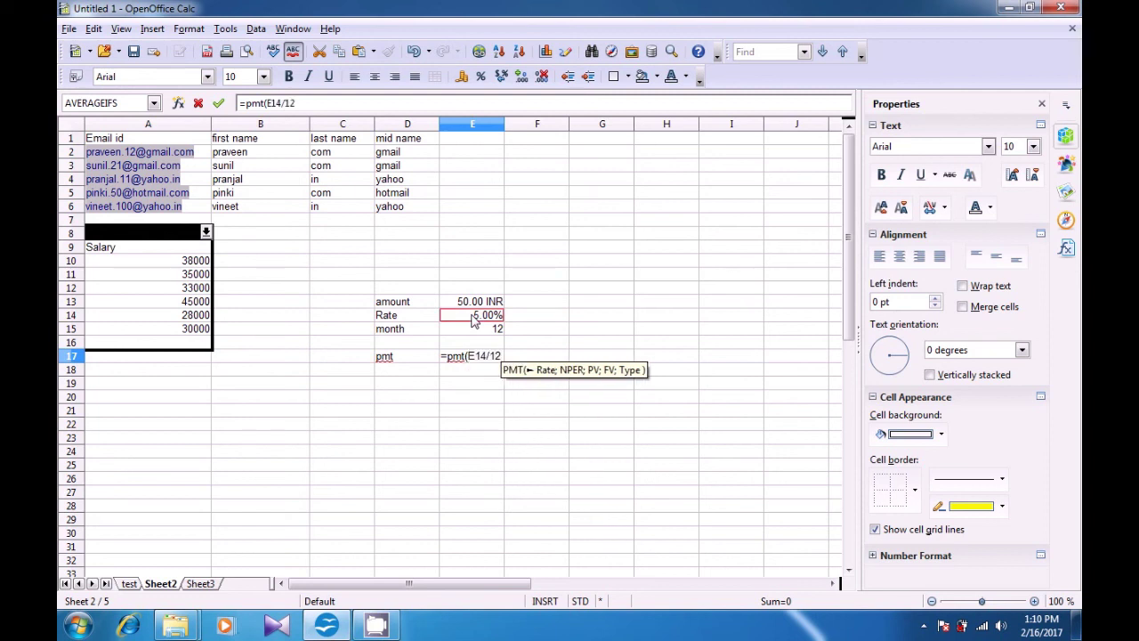
pyautogui.write(';')
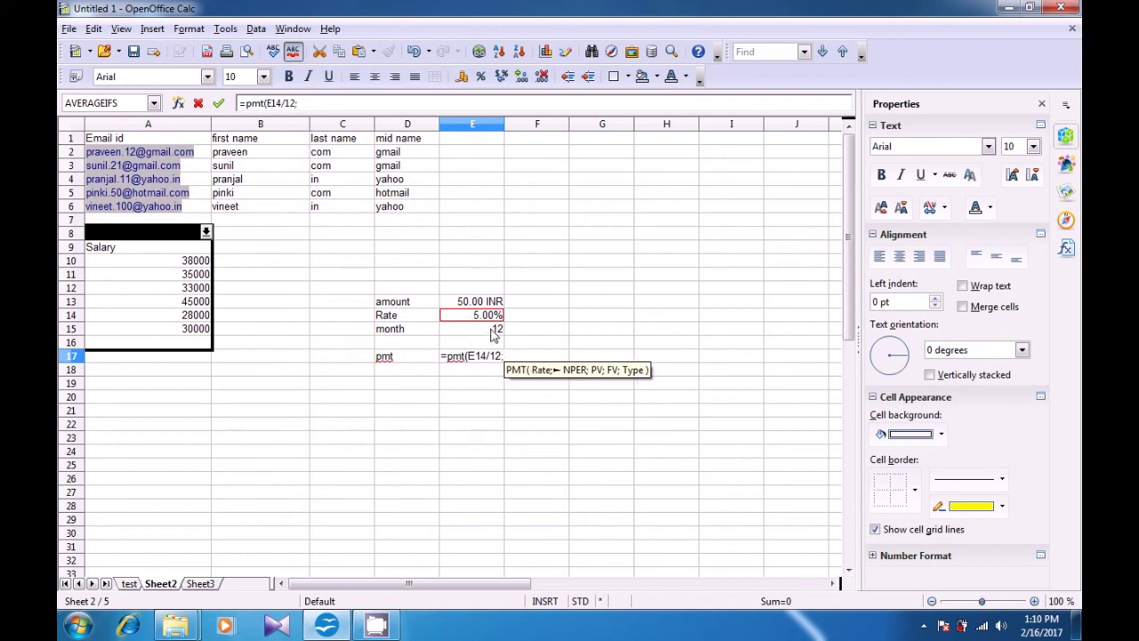
pyautogui.click(486, 334)
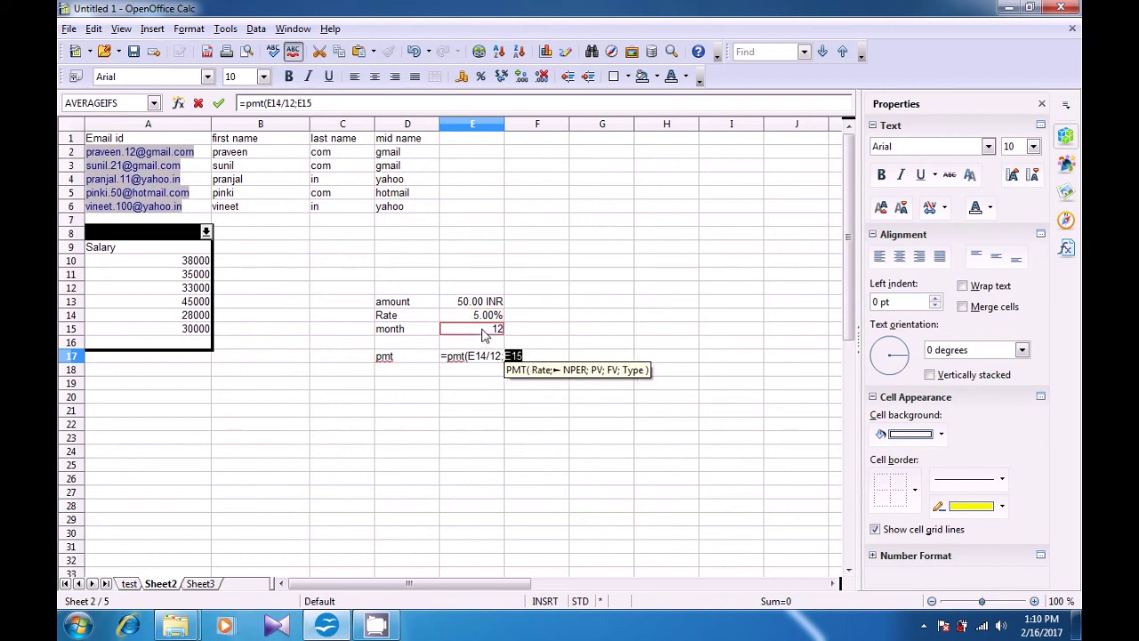
pyautogui.write(';')
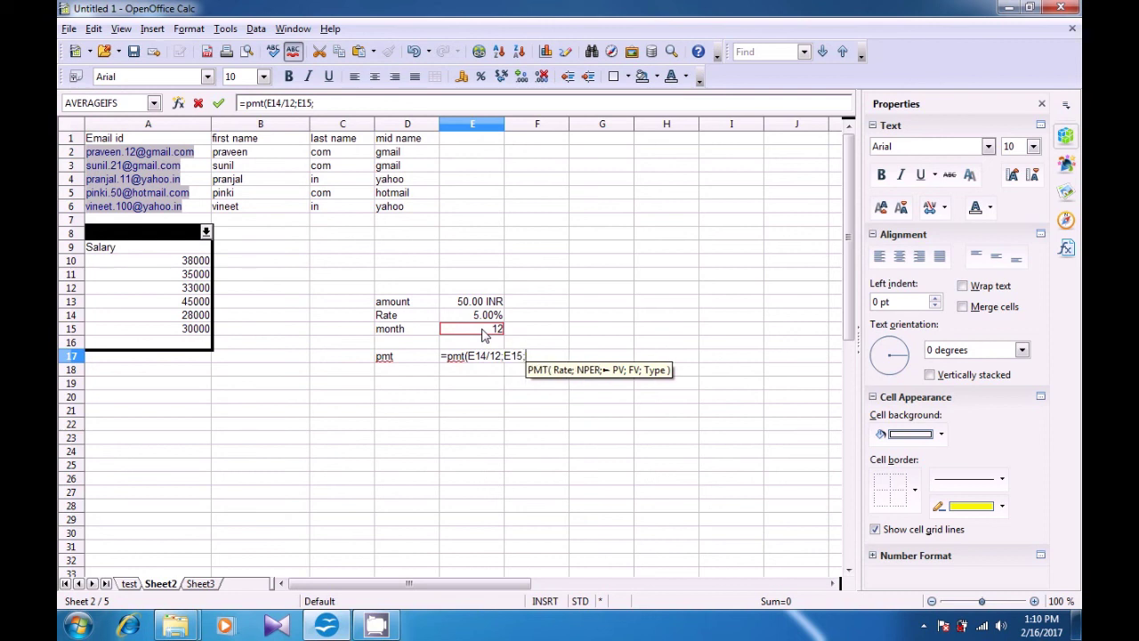
pyautogui.click(480, 305)
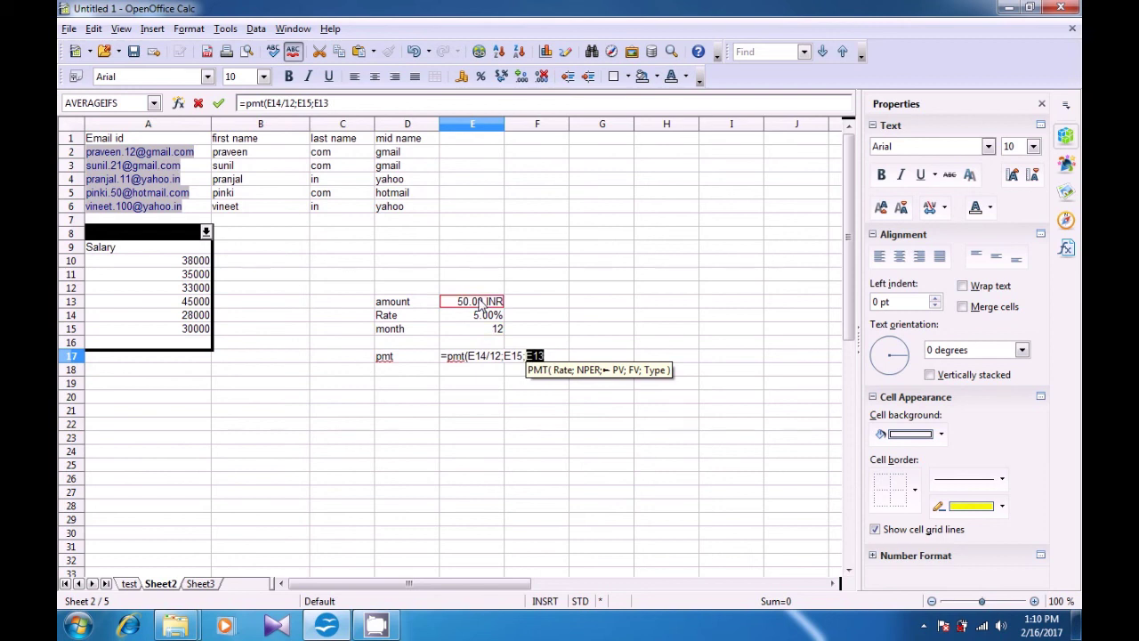
pyautogui.write(';')
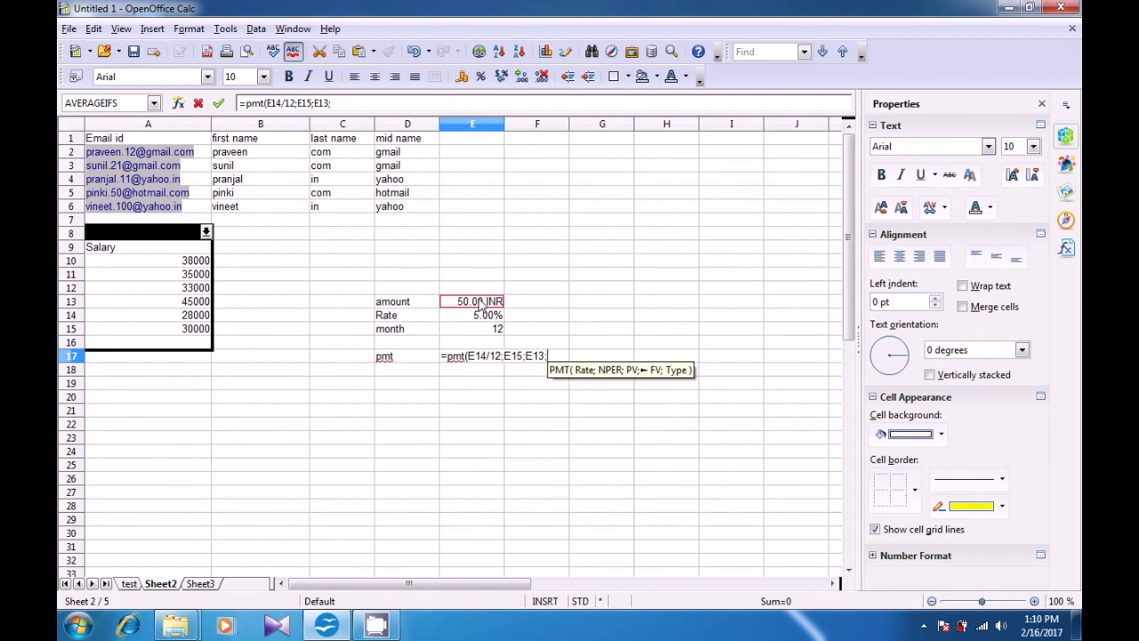
pyautogui.write('1')
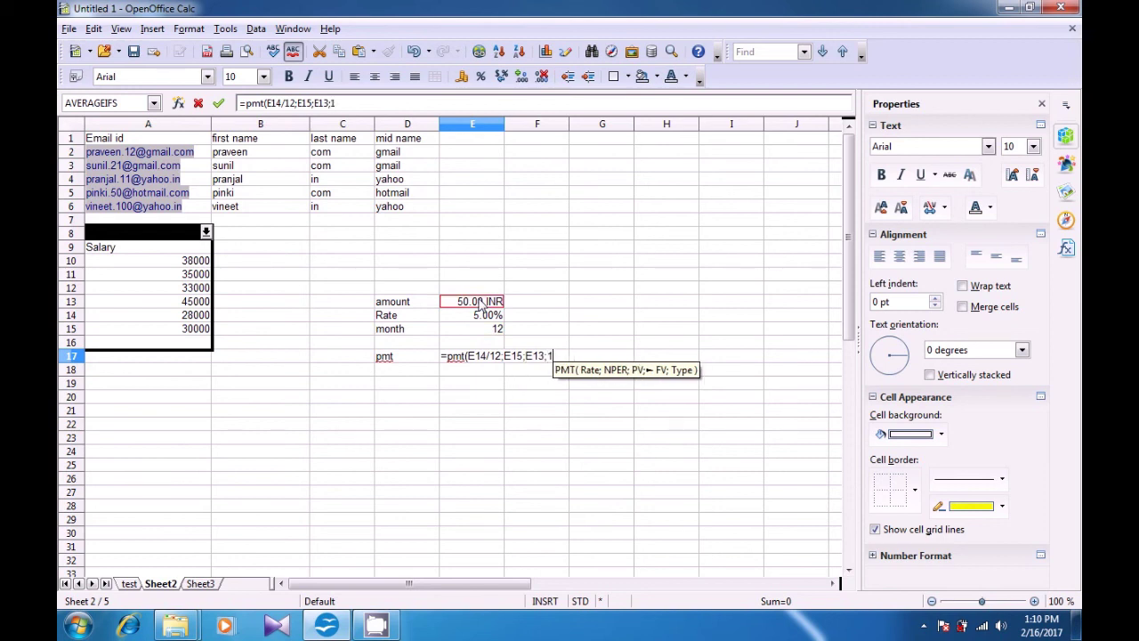
pyautogui.write(';')
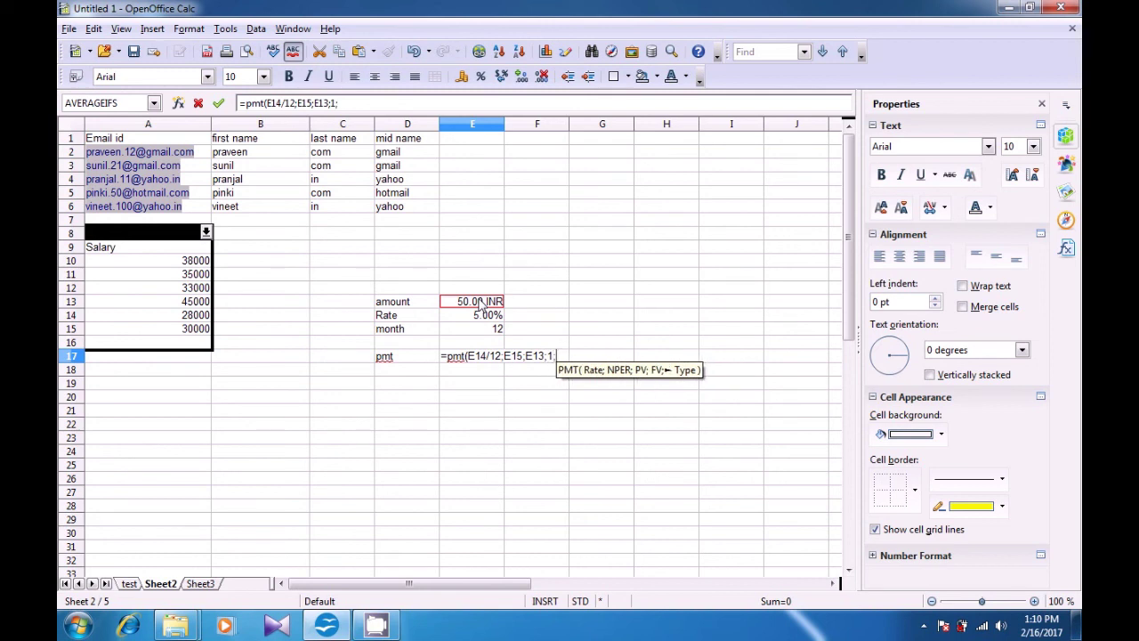
pyautogui.write('0')
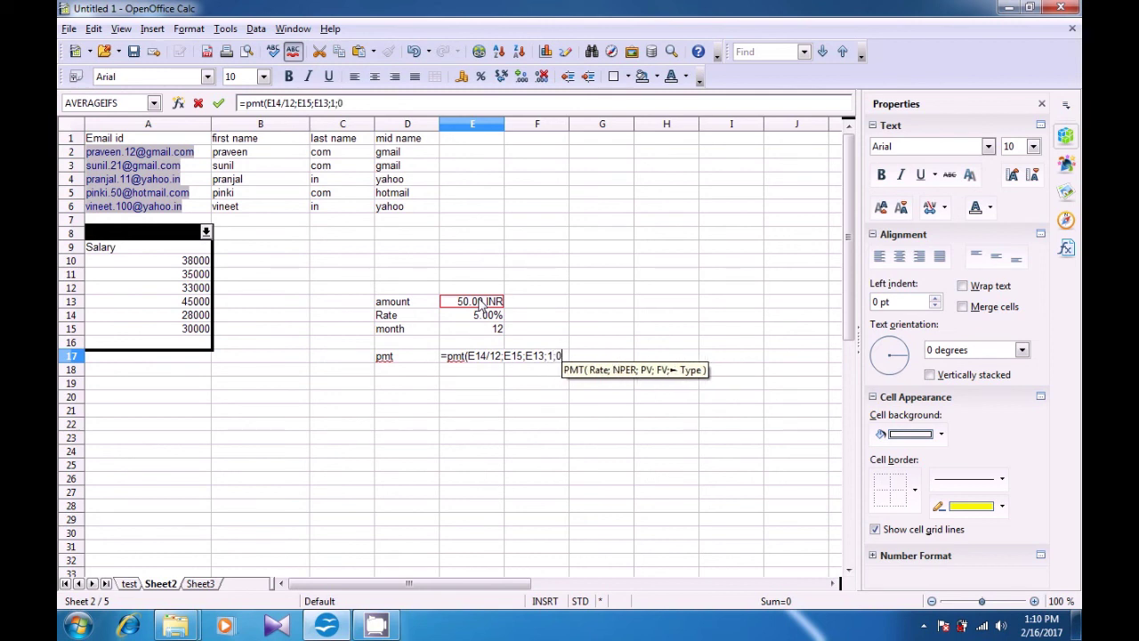
pyautogui.write(')')
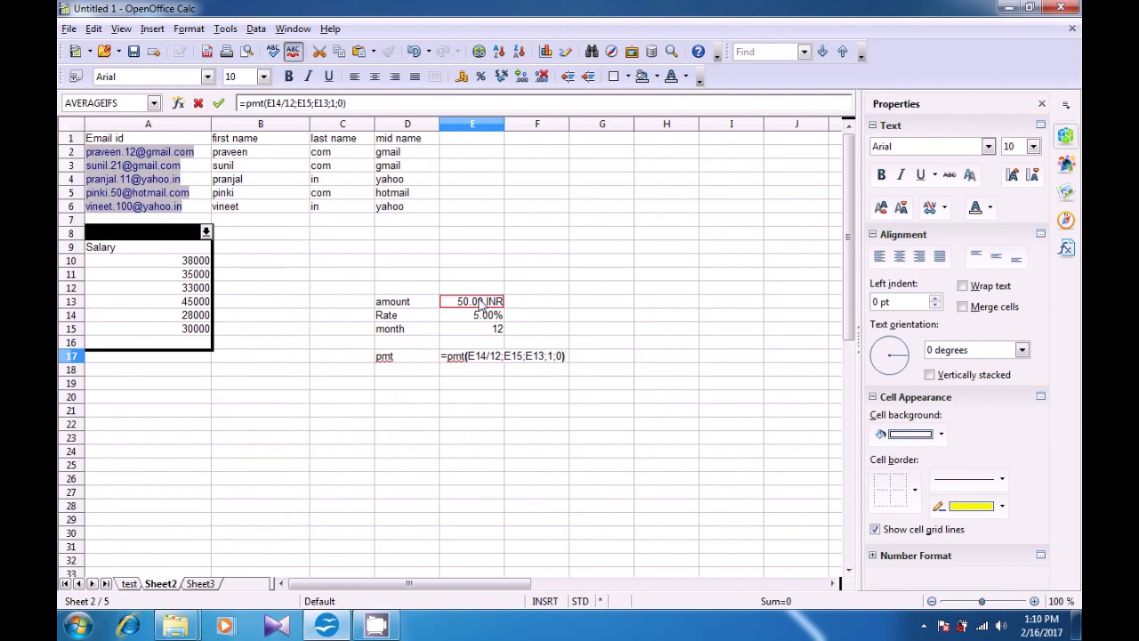
pyautogui.press('Return')
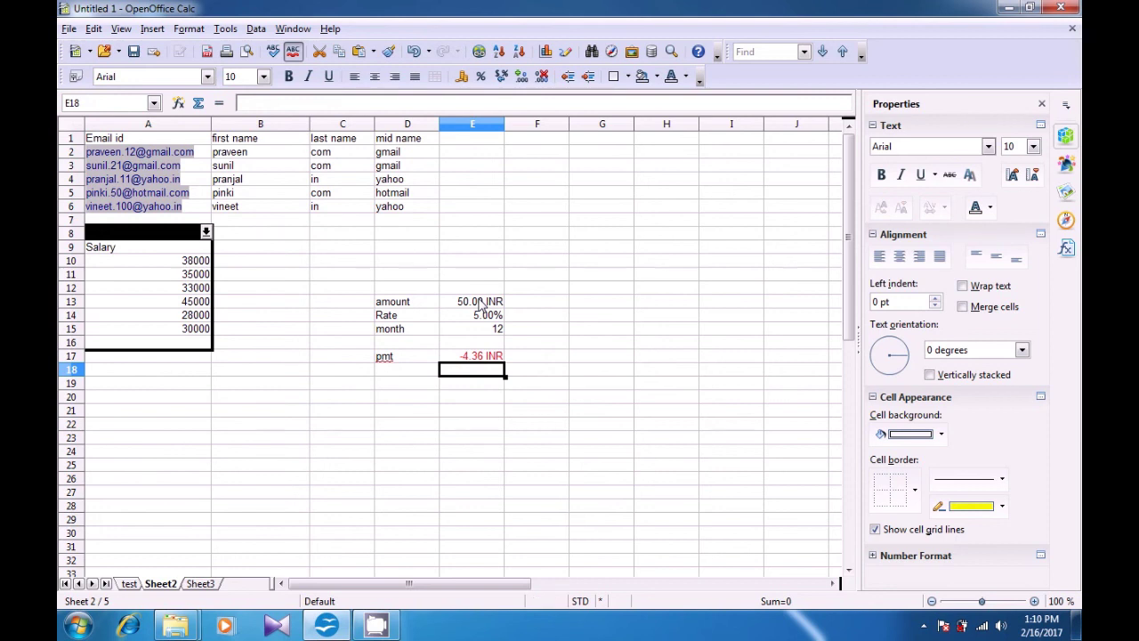
# - Negate the payment formula in E17 so it reads =-PMT(E14/12;E15;E13;1;0)
pyautogui.click(481, 358)
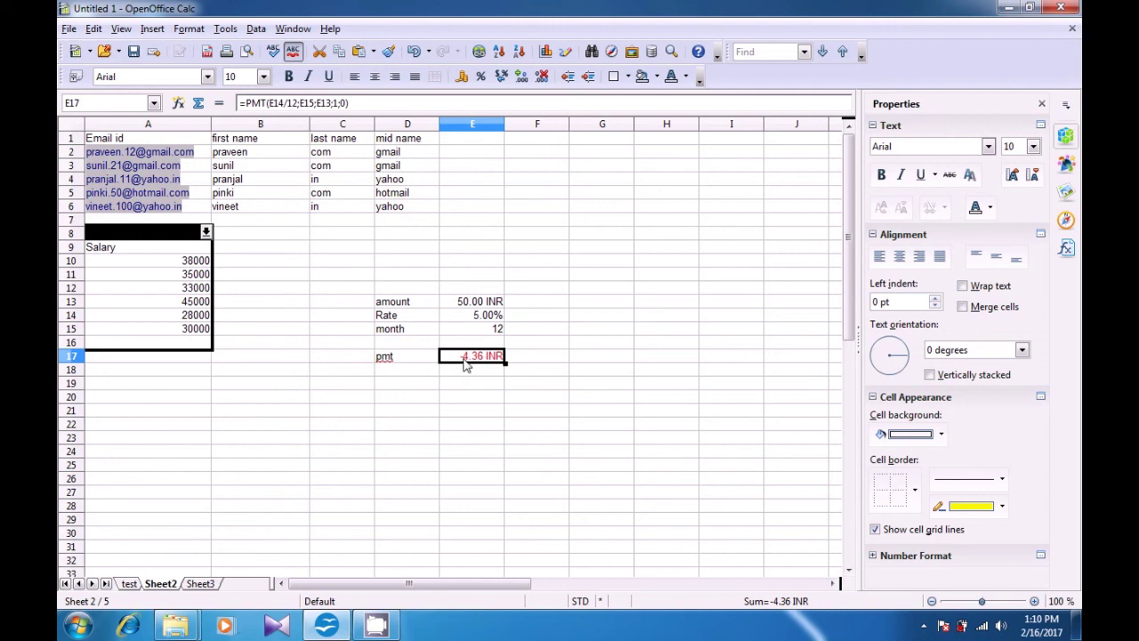
pyautogui.click(251, 103)
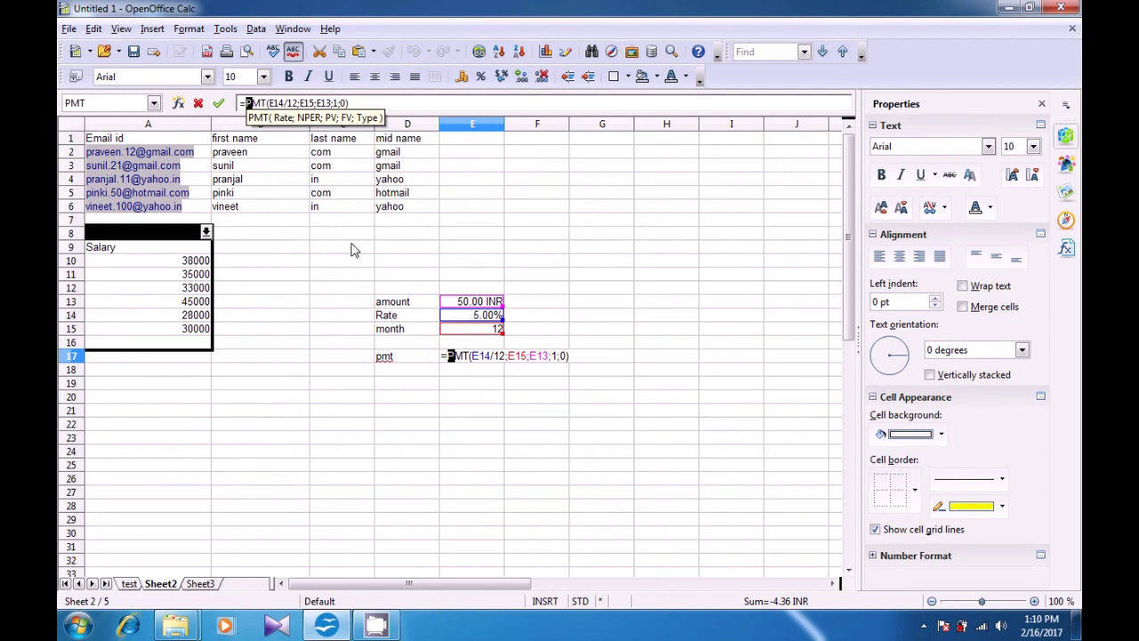
pyautogui.press('Right')
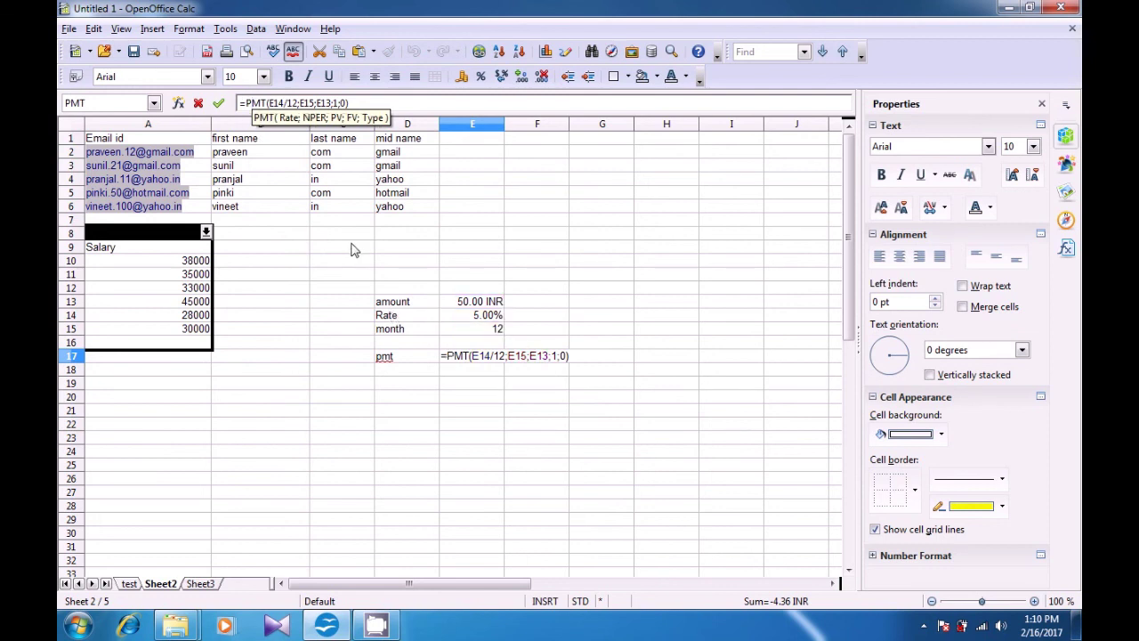
pyautogui.write('-')
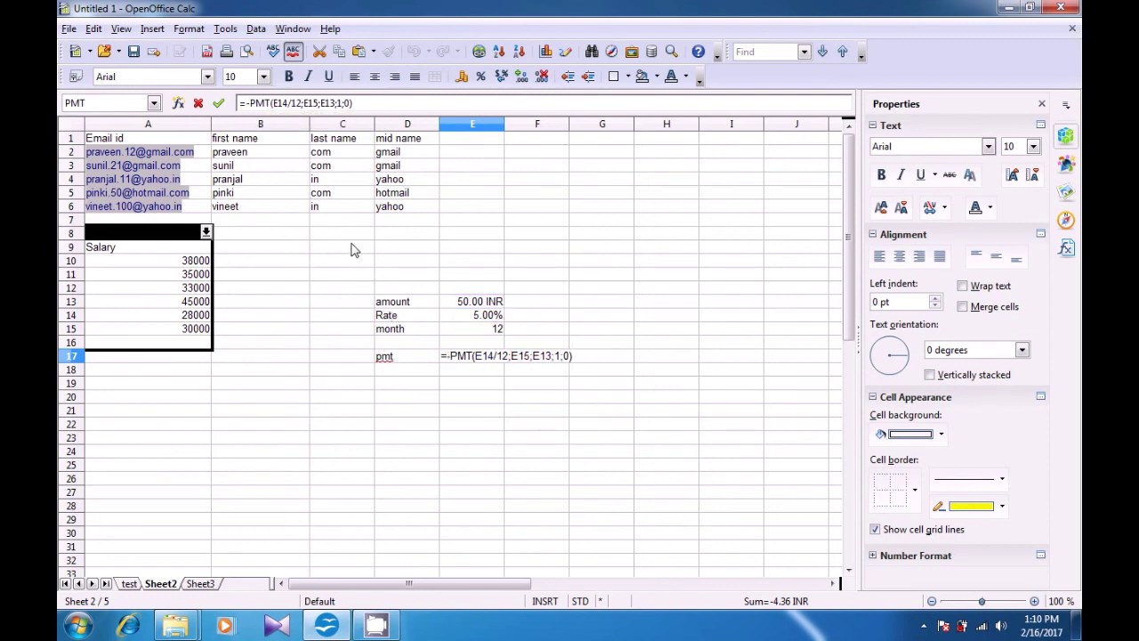
pyautogui.press('Return')
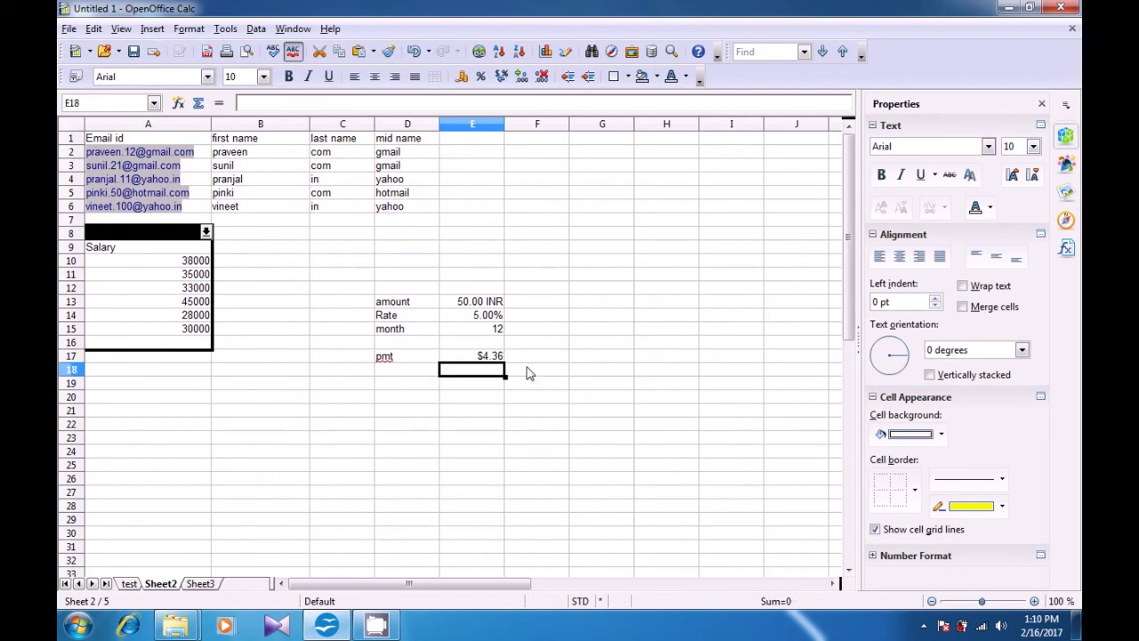
# - Format the payment cell E17 as currency with the -1,234.00 INR format
pyautogui.click(478, 359)
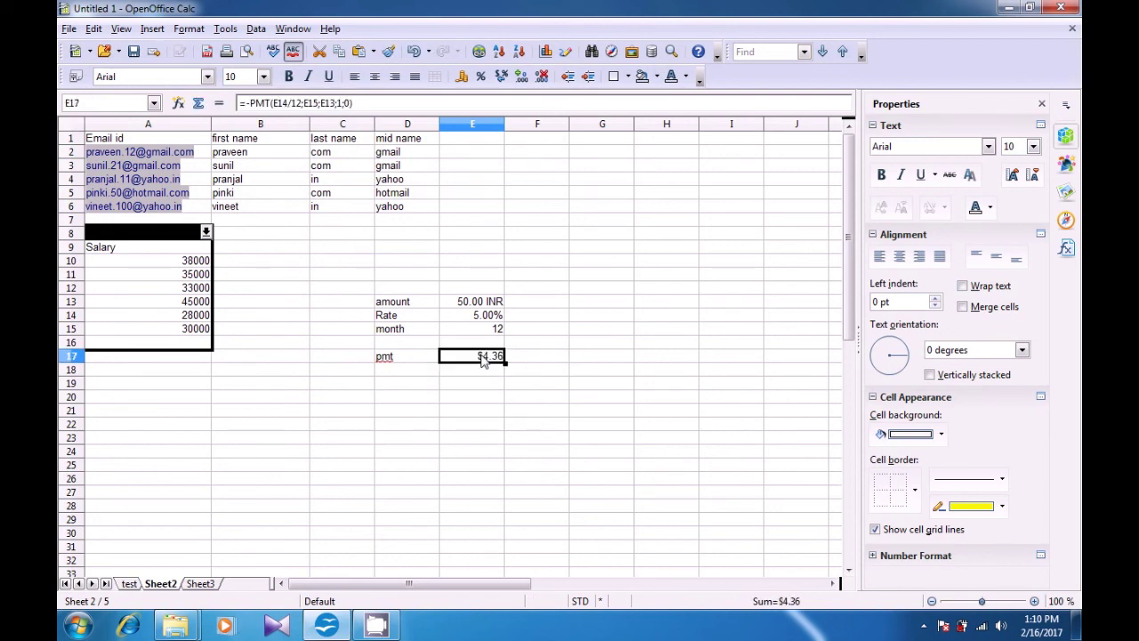
pyautogui.rightClick(483, 359)
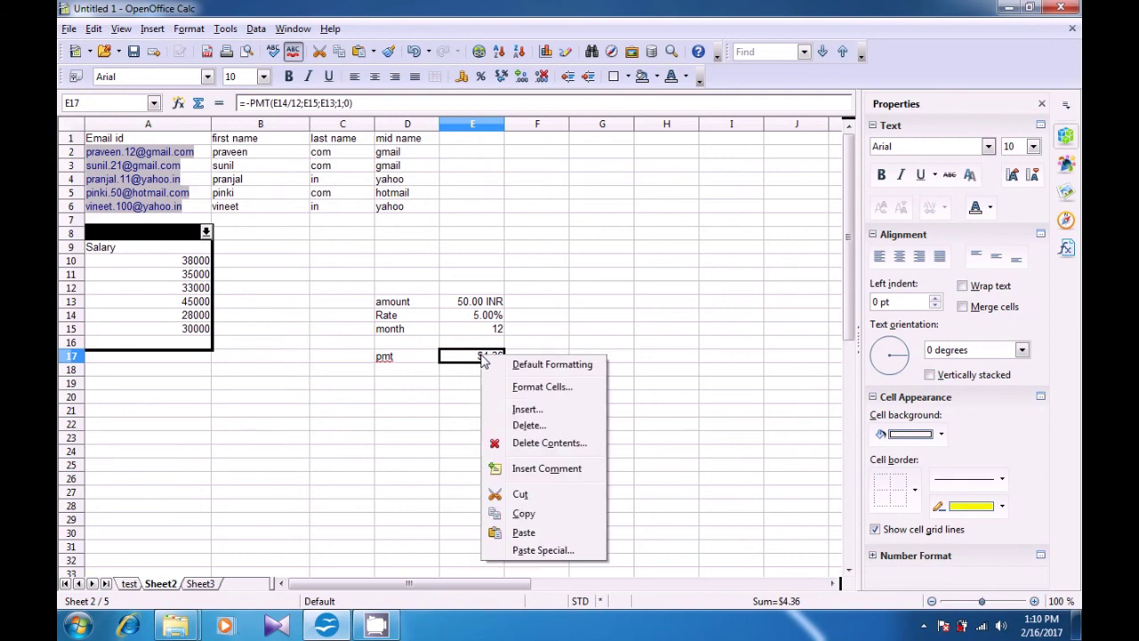
pyautogui.click(516, 388)
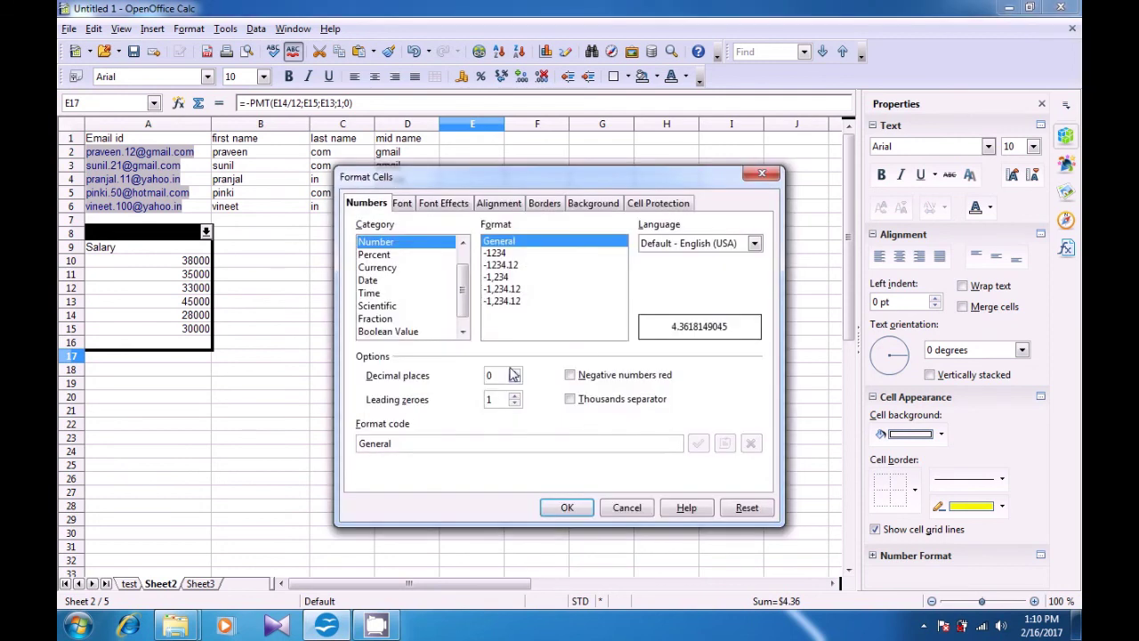
pyautogui.click(370, 269)
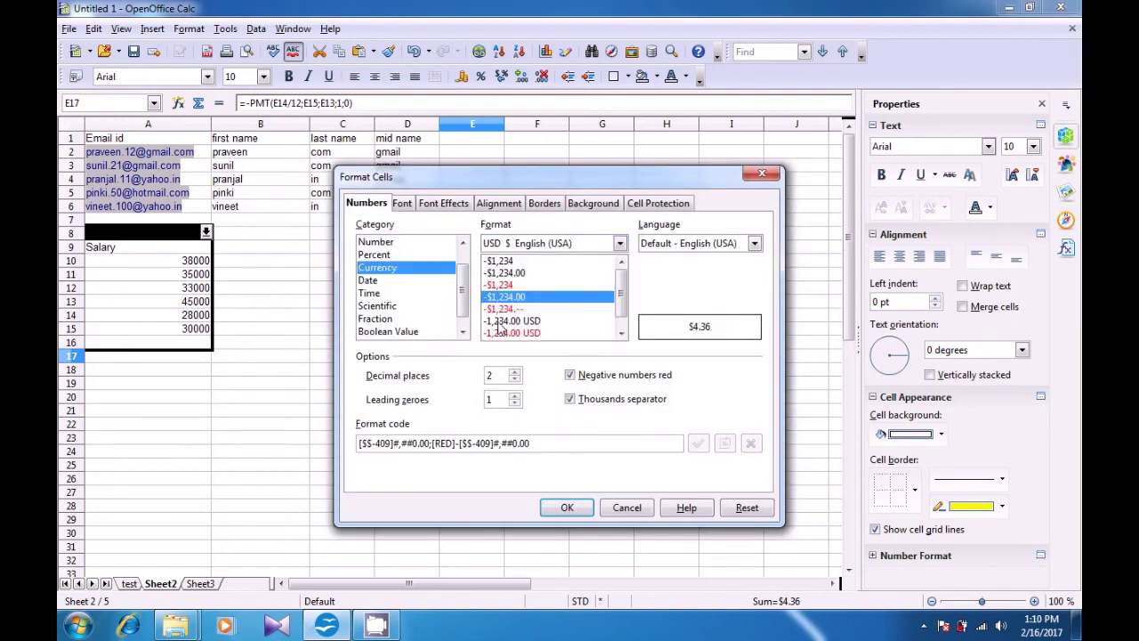
pyautogui.moveTo(617, 307); pyautogui.dragTo(621, 329)
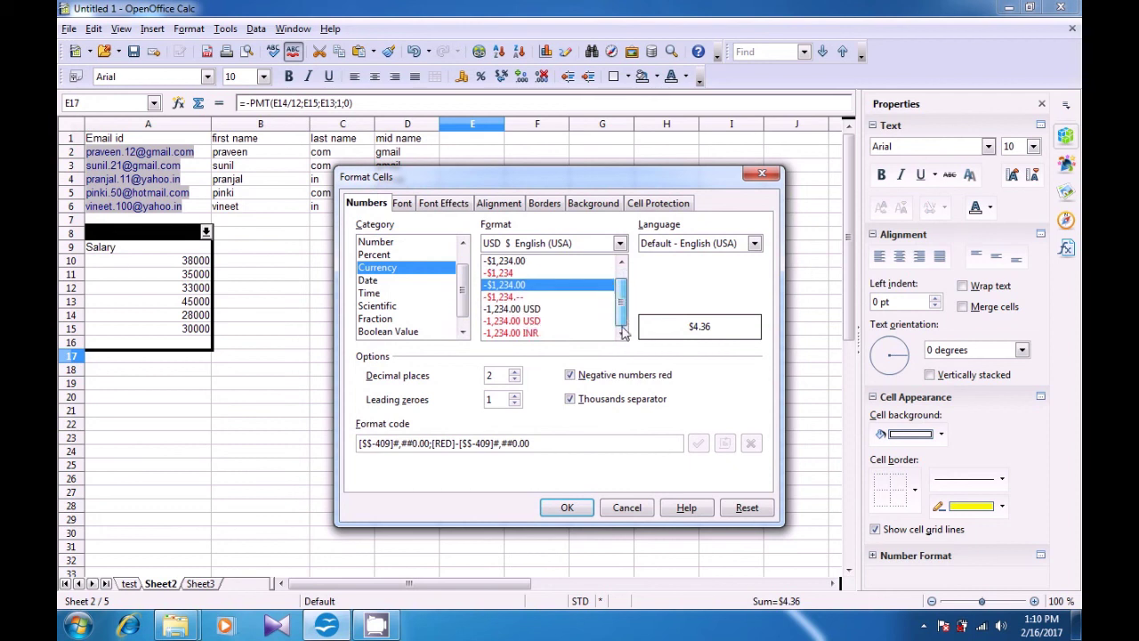
pyautogui.click(525, 333)
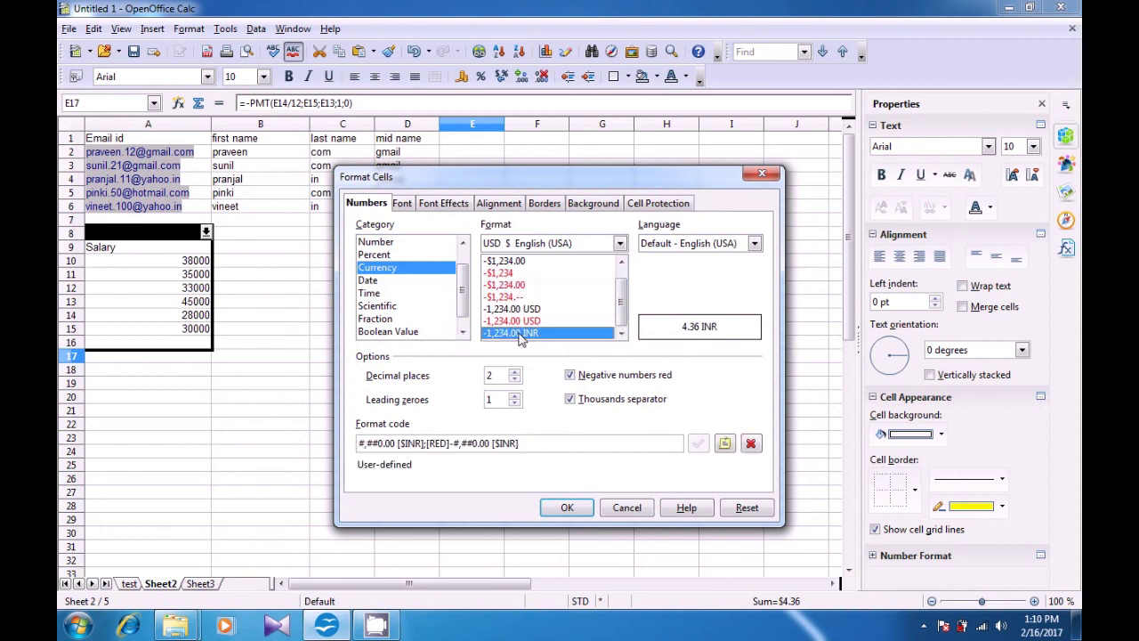
pyautogui.click(567, 509)
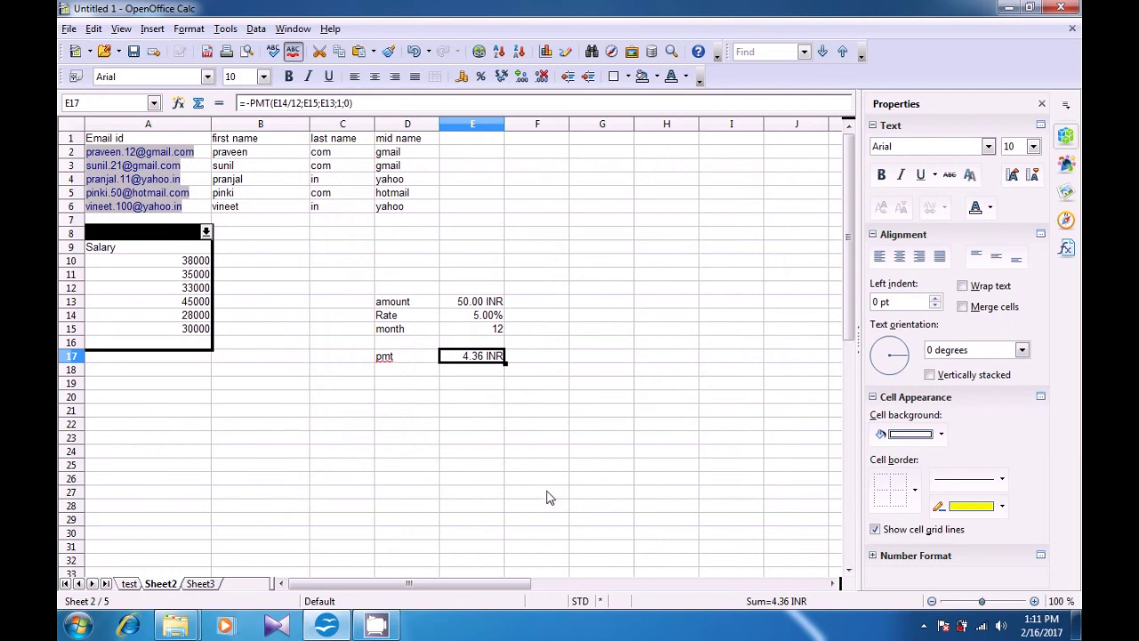
pyautogui.click(488, 402)
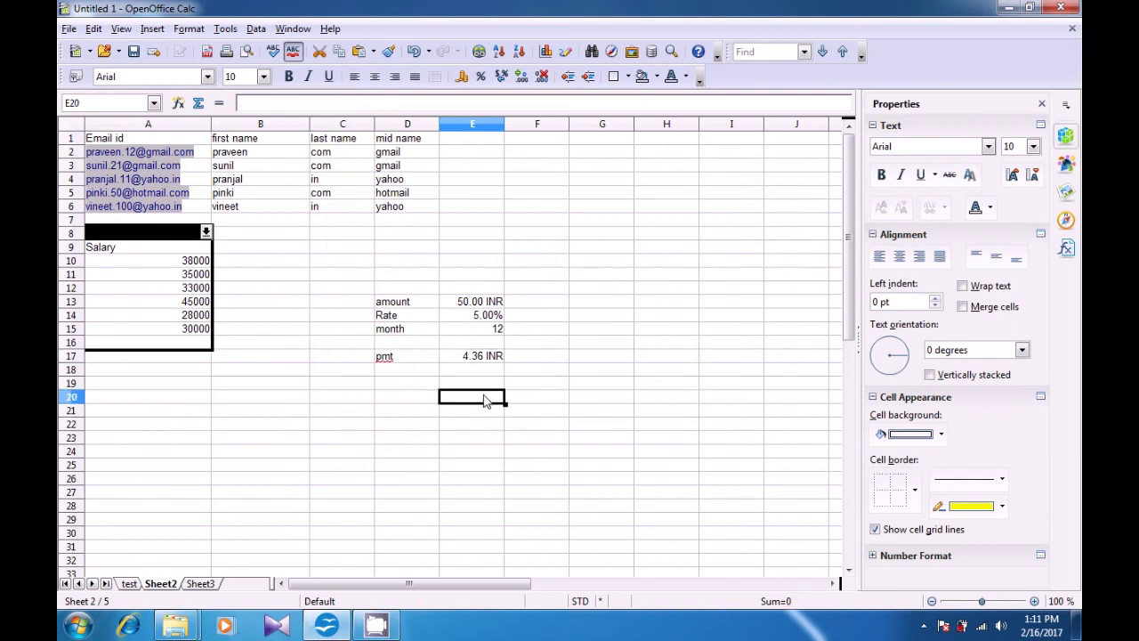
pyautogui.click(482, 357)
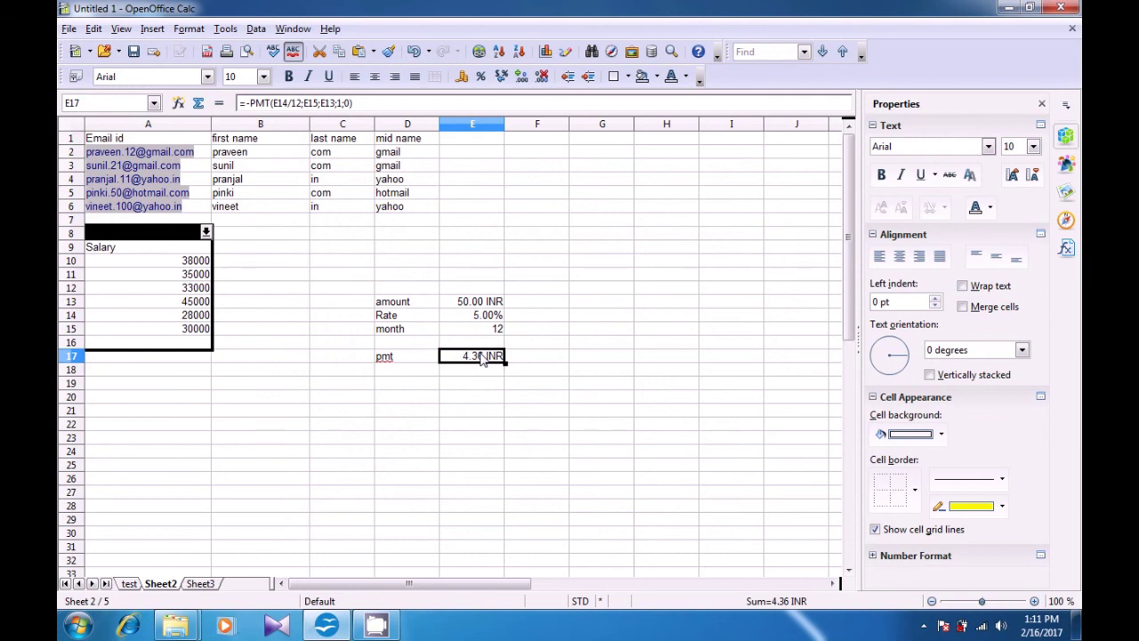
pyautogui.press('Delete')
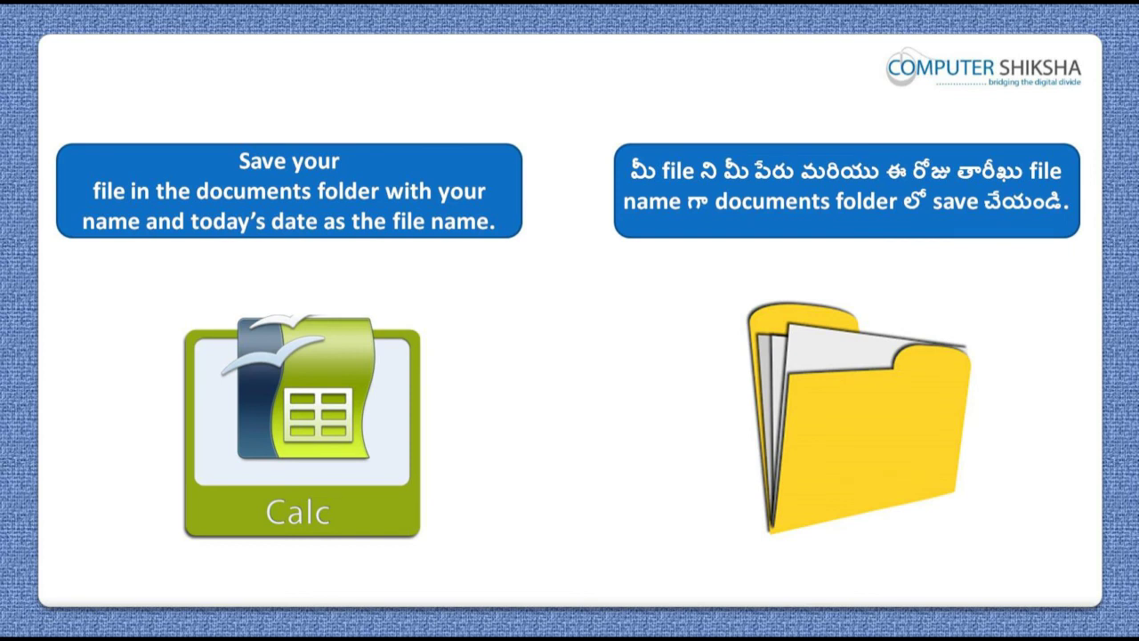